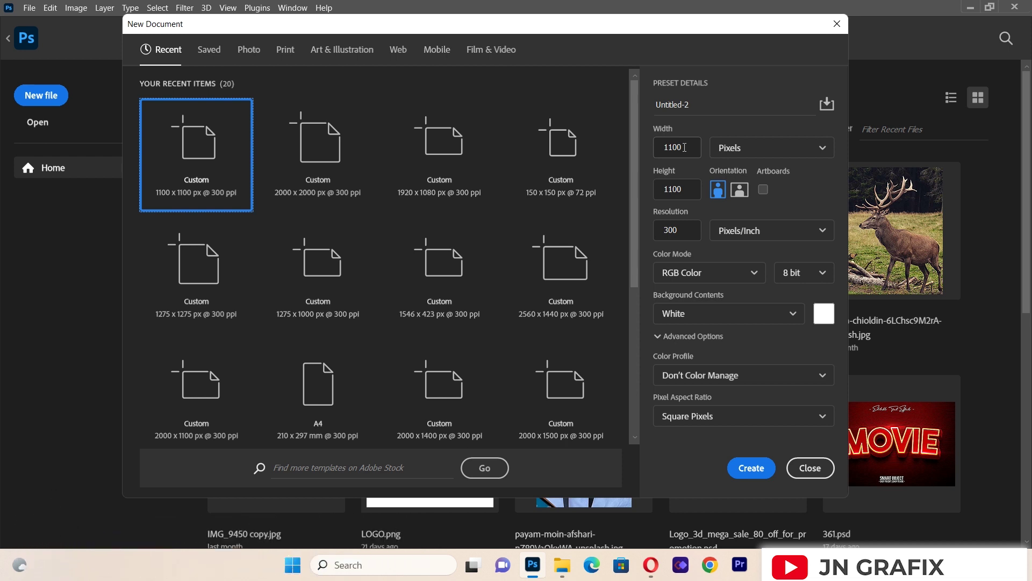
# Step: Name the 1100 × 1100 px, 300 ppi document 'CHURCH FLYER' and create it
pyautogui.click(685, 105)
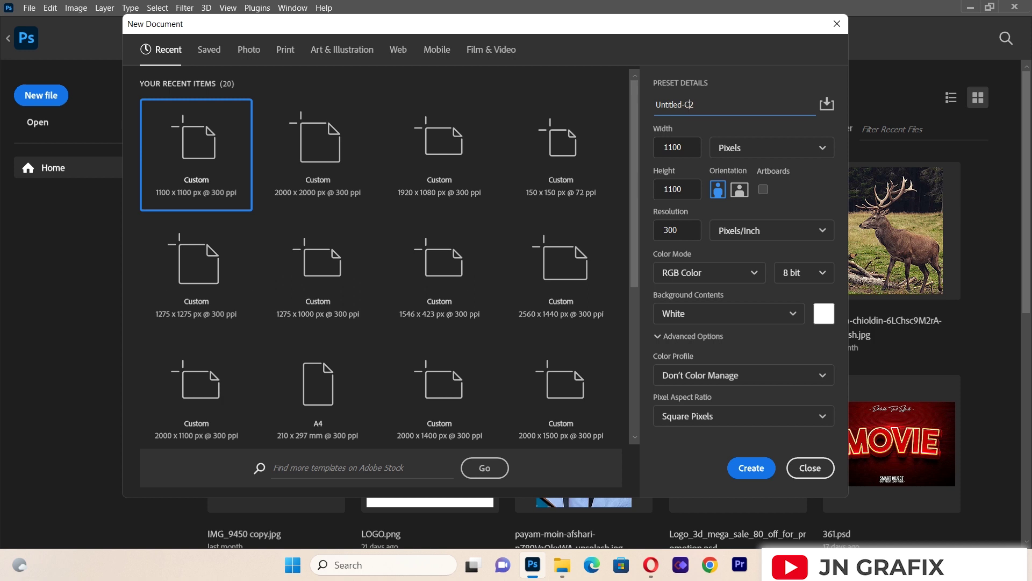
pyautogui.hotkey('ctrl', 'a')
pyautogui.press('BackSpace')
pyautogui.write('CHURCH FLYER')
pyautogui.click(746, 468)
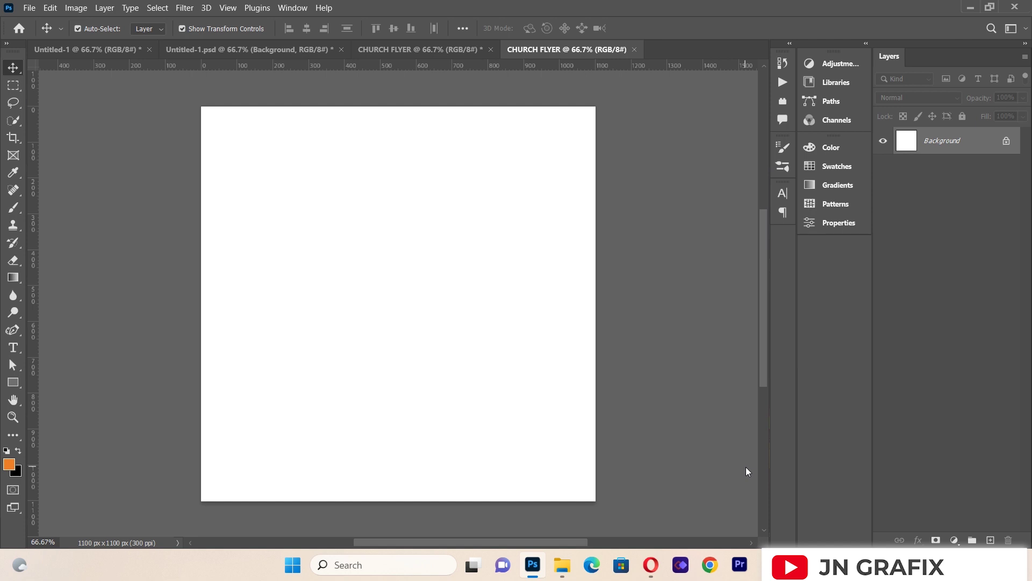
# Step: Add a guide layout of 2 columns with a 2 px gutter and 20 px margins
pyautogui.click(228, 7)
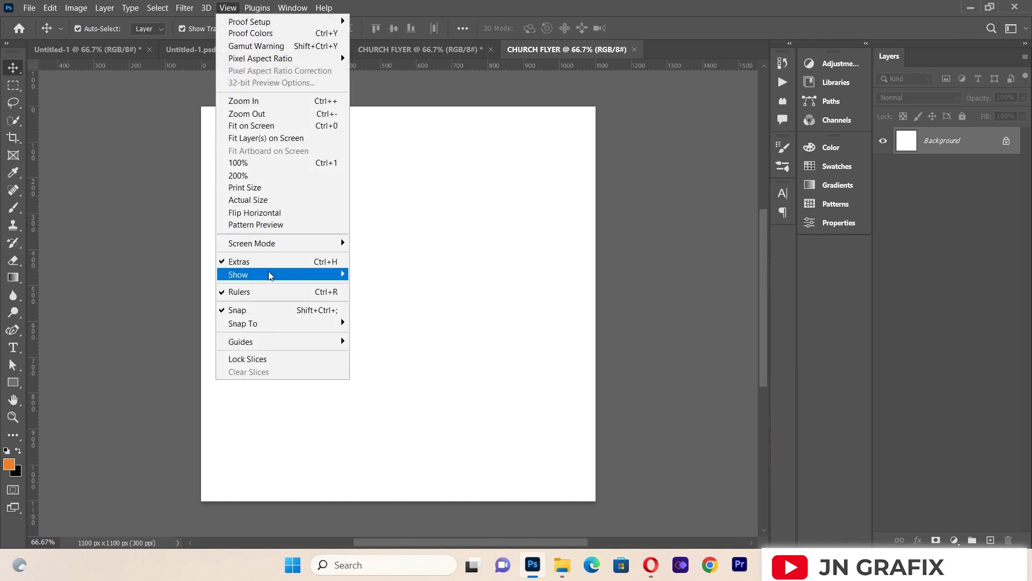
pyautogui.moveTo(264, 342)
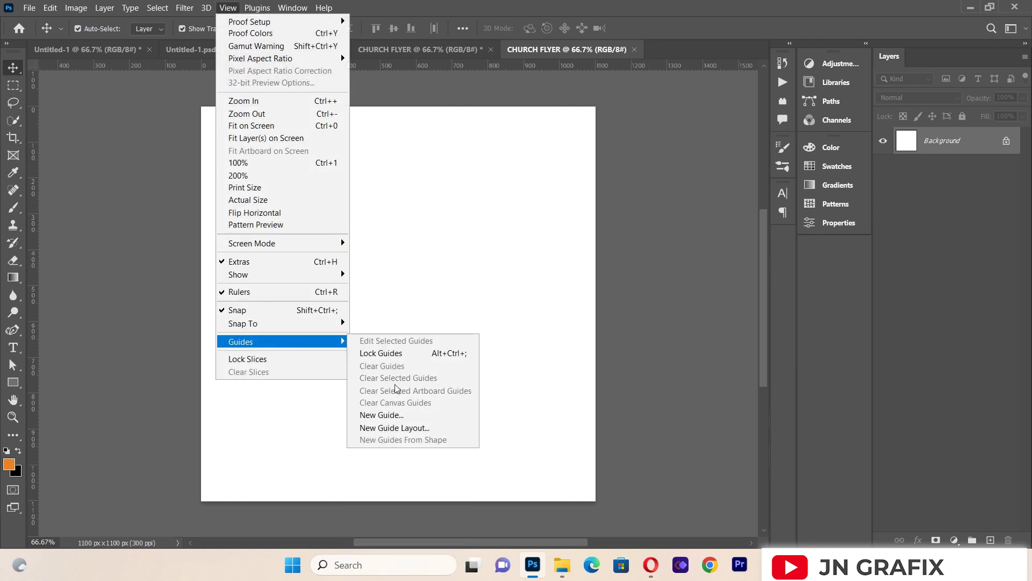
pyautogui.click(411, 427)
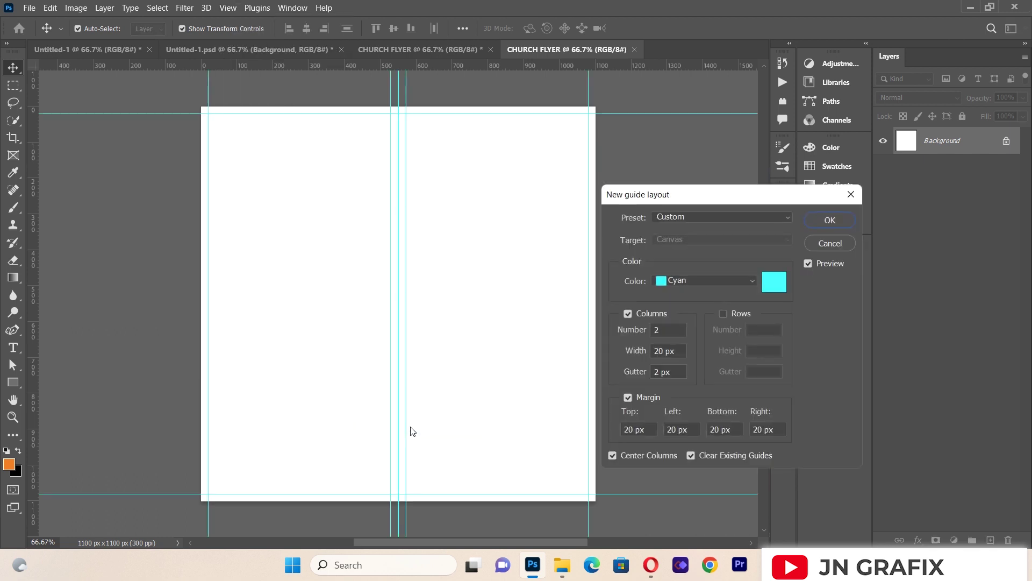
pyautogui.click(825, 220)
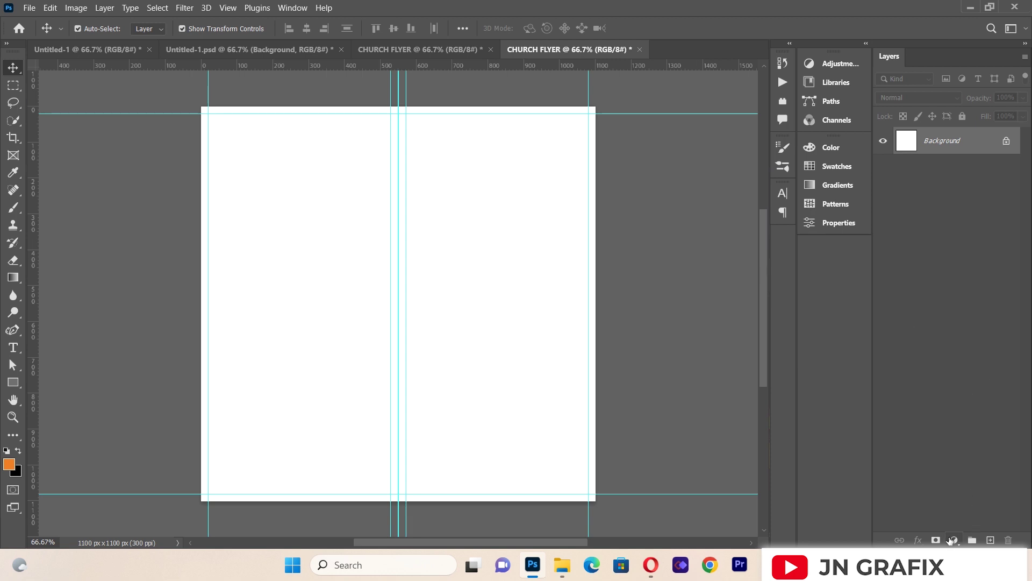
# Step: Add a Solid Color fill layer in cream #fff3e9 covering the whole canvas
pyautogui.click(953, 539)
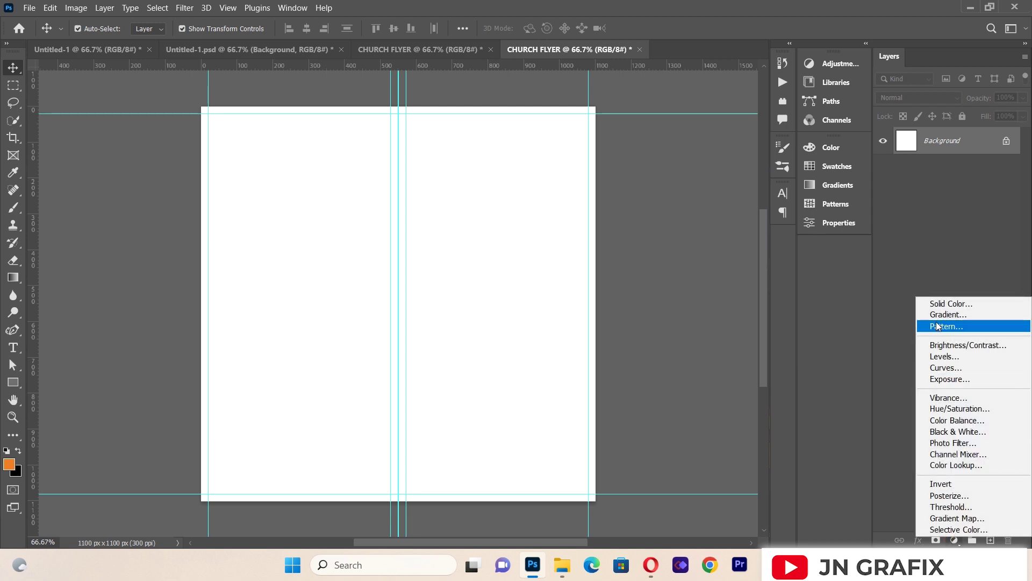
pyautogui.click(945, 305)
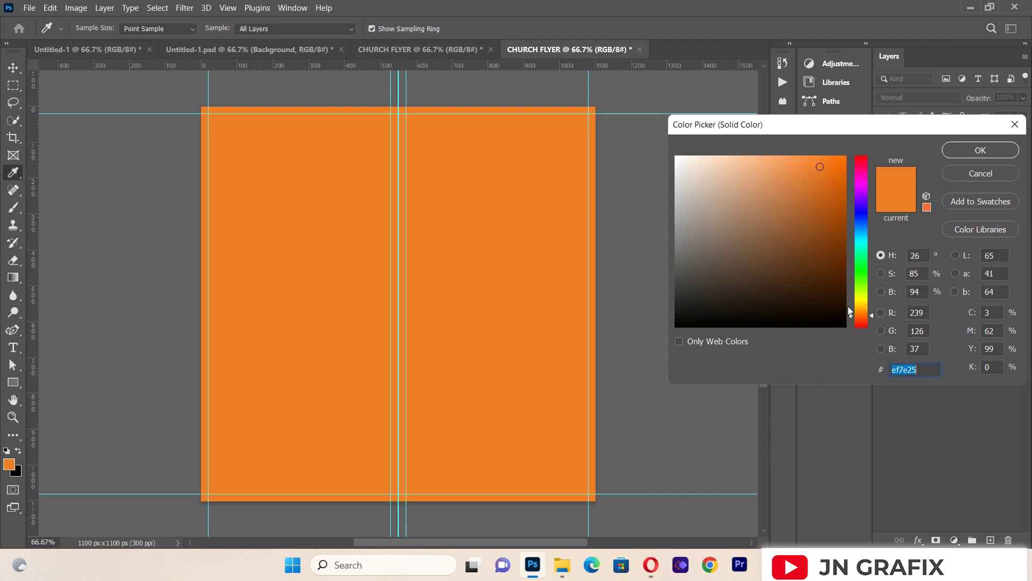
pyautogui.press('BackSpace')
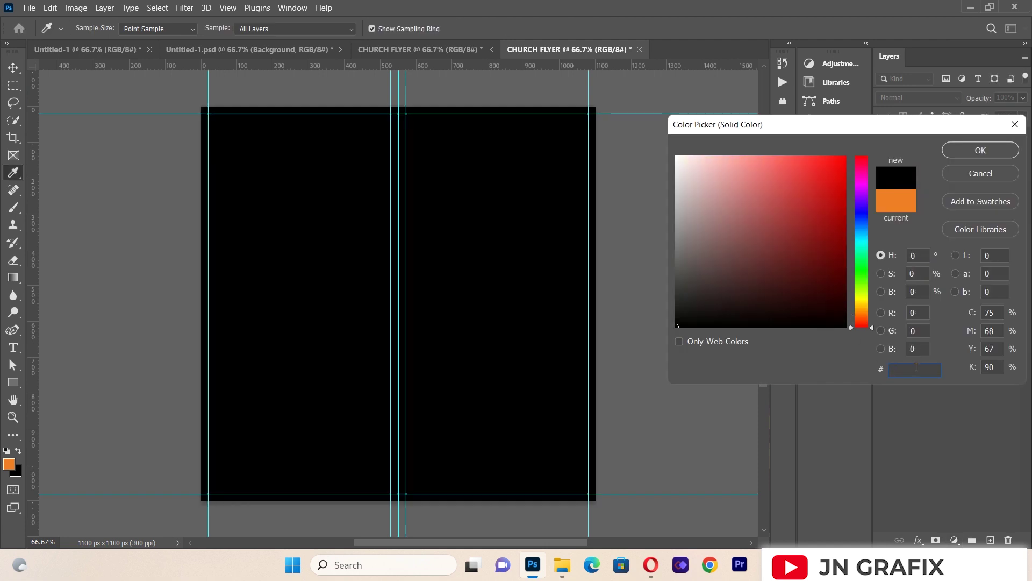
pyautogui.write('ff')
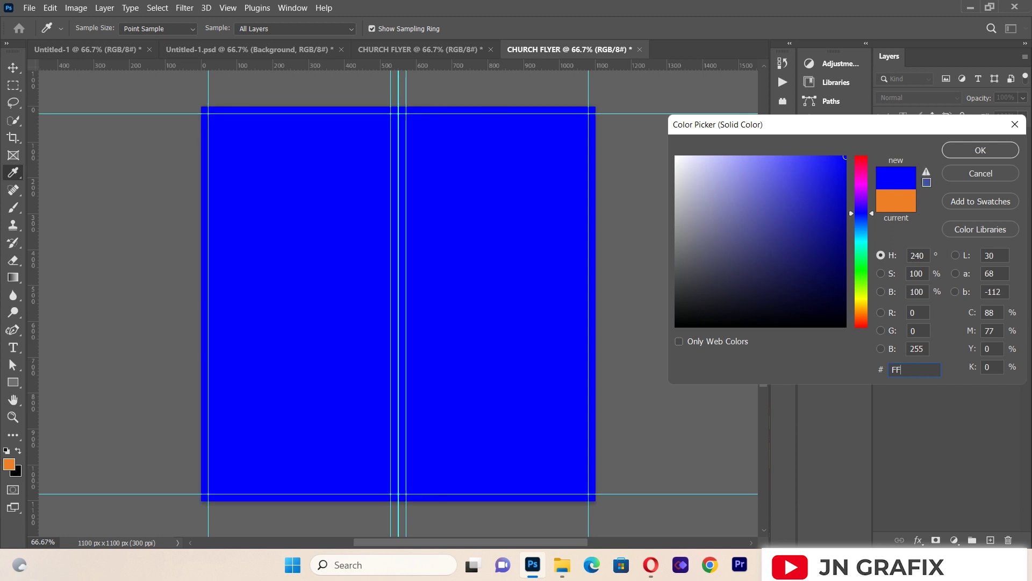
pyautogui.press('BackSpace')
pyautogui.press('BackSpace')
pyautogui.write('fff')
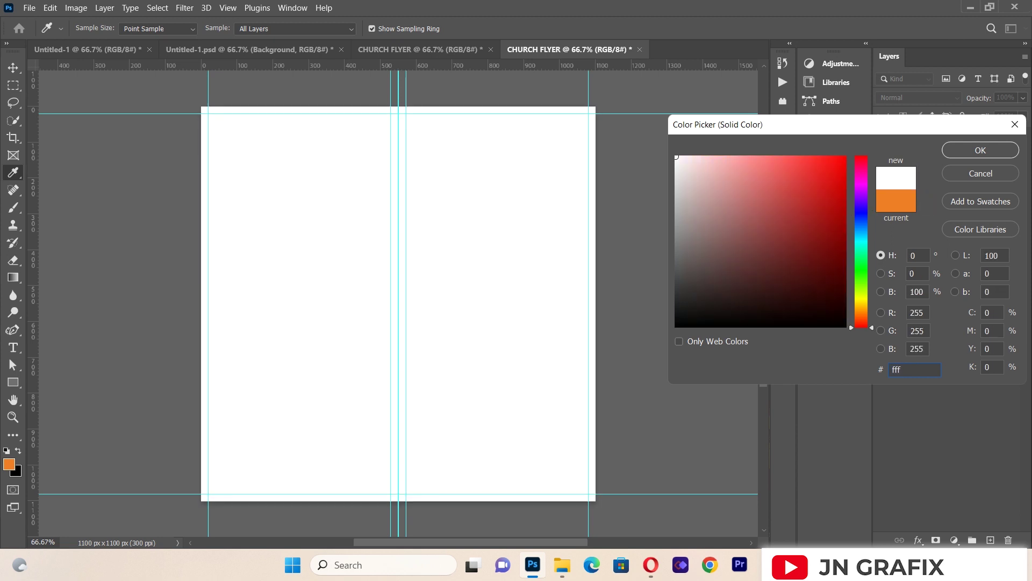
pyautogui.write('3')
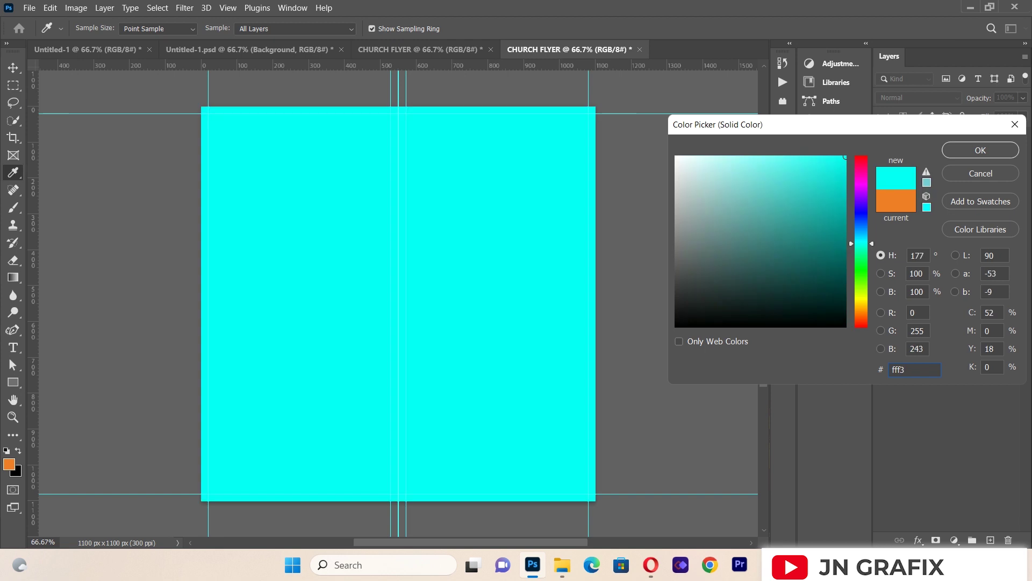
pyautogui.write('e')
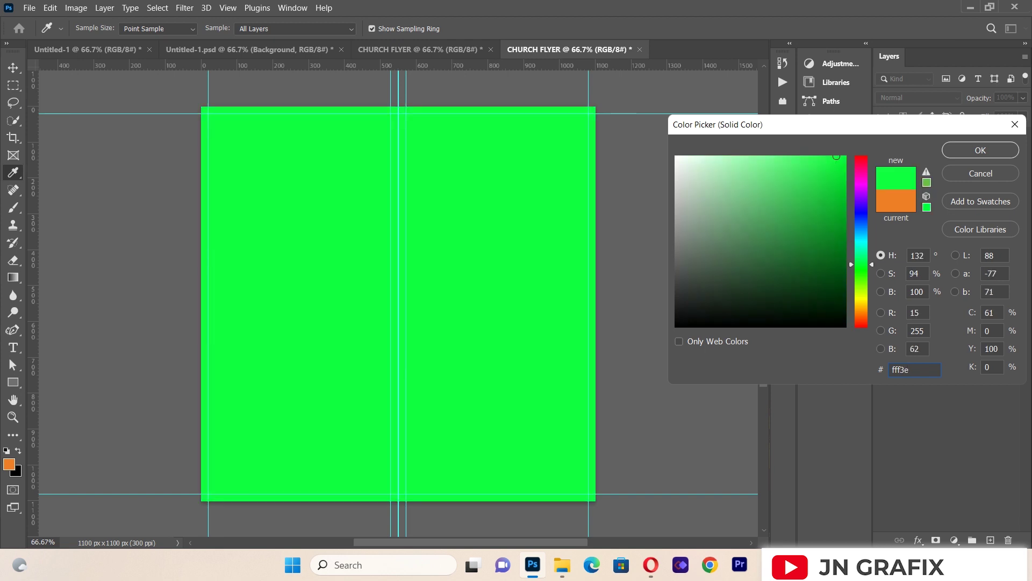
pyautogui.write('9')
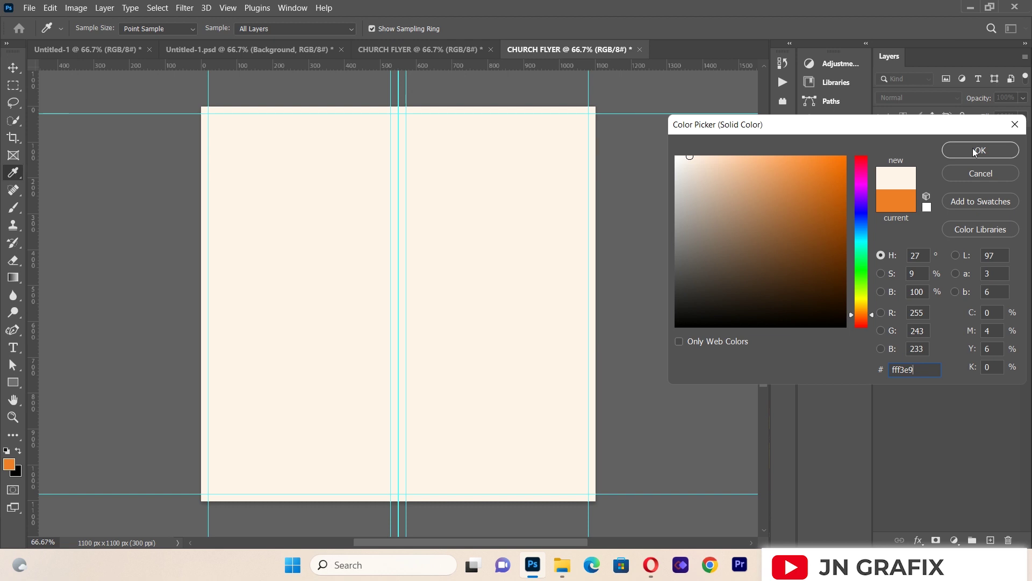
pyautogui.click(979, 150)
pyautogui.press('v')
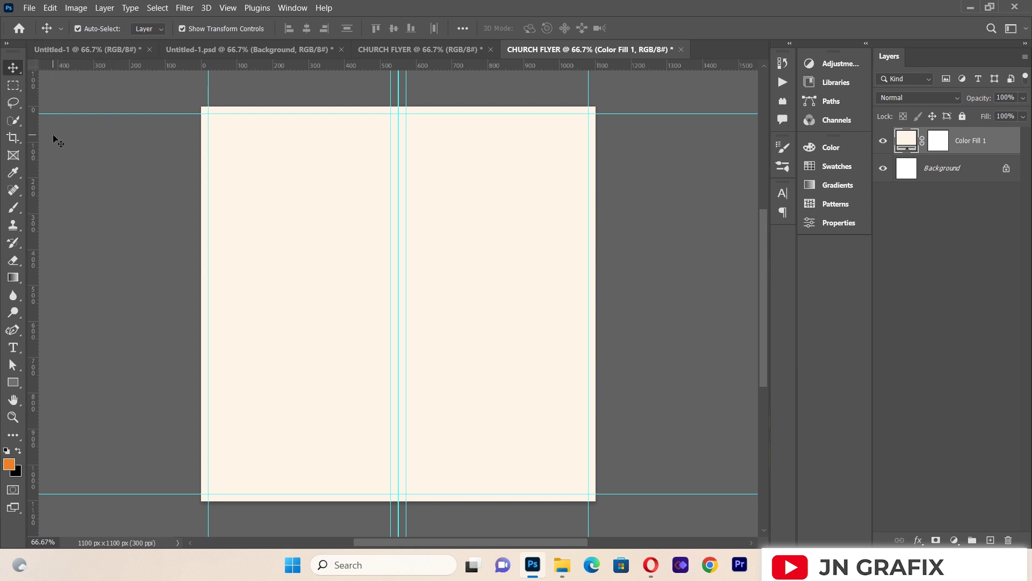
pyautogui.click(29, 8)
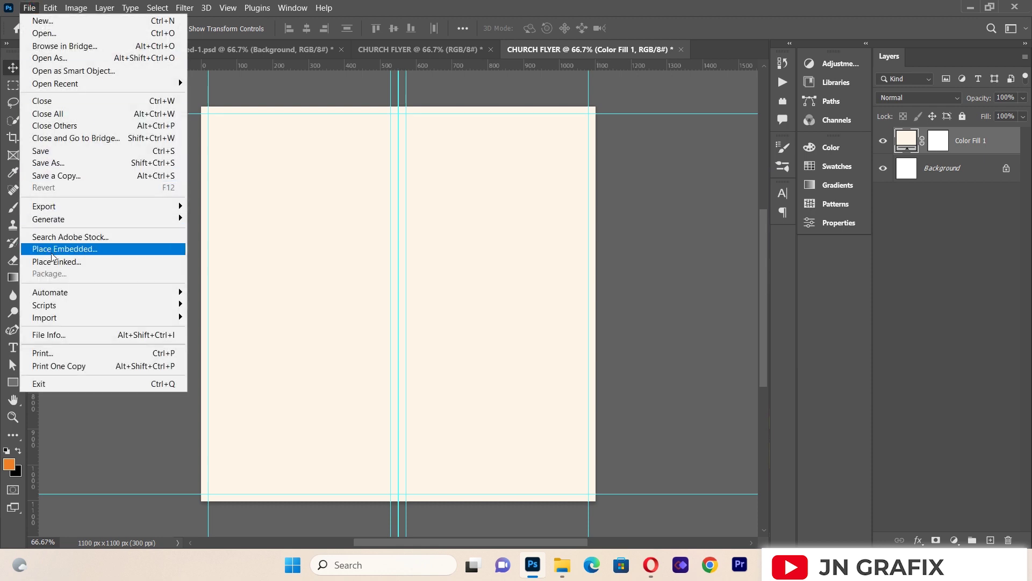
# Step: Place the orange gradient bubbles photo as a linked image, stretched across the lower half
pyautogui.click(55, 261)
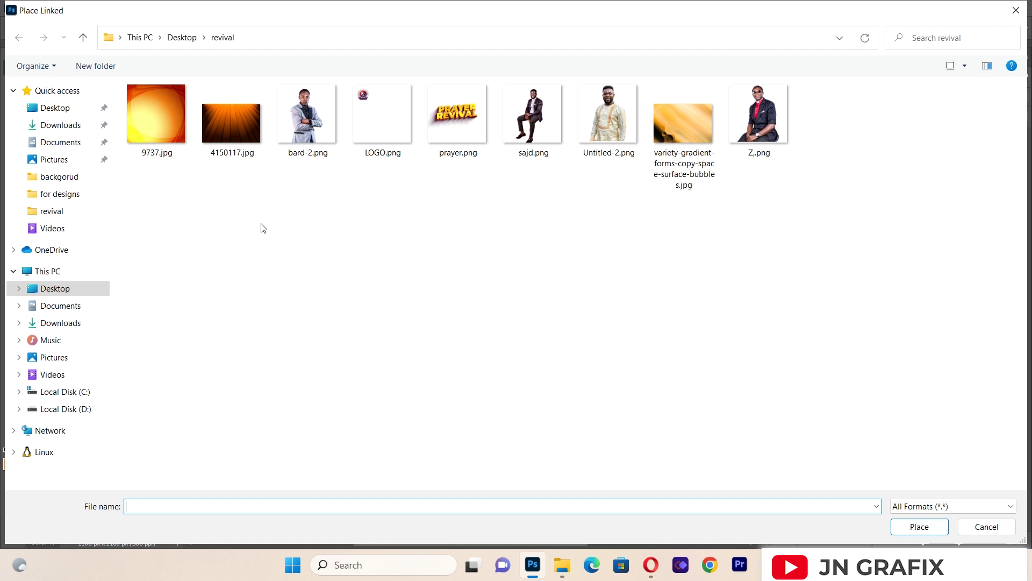
pyautogui.doubleClick(671, 142)
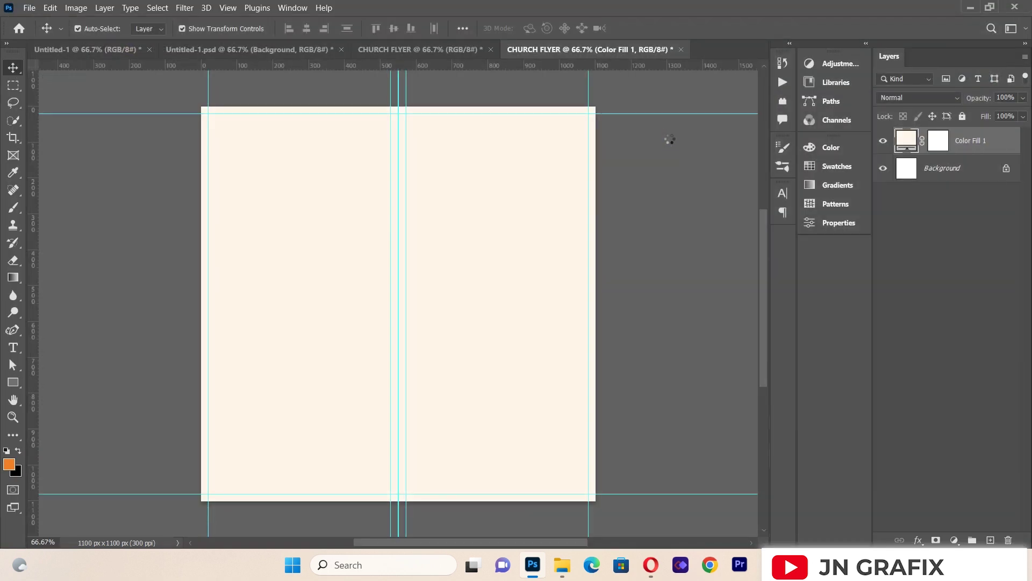
pyautogui.moveTo(434, 336); pyautogui.dragTo(436, 354)
pyautogui.moveTo(586, 402); pyautogui.dragTo(624, 402)
pyautogui.moveTo(489, 347); pyautogui.dragTo(482, 358)
pyautogui.press('Return')
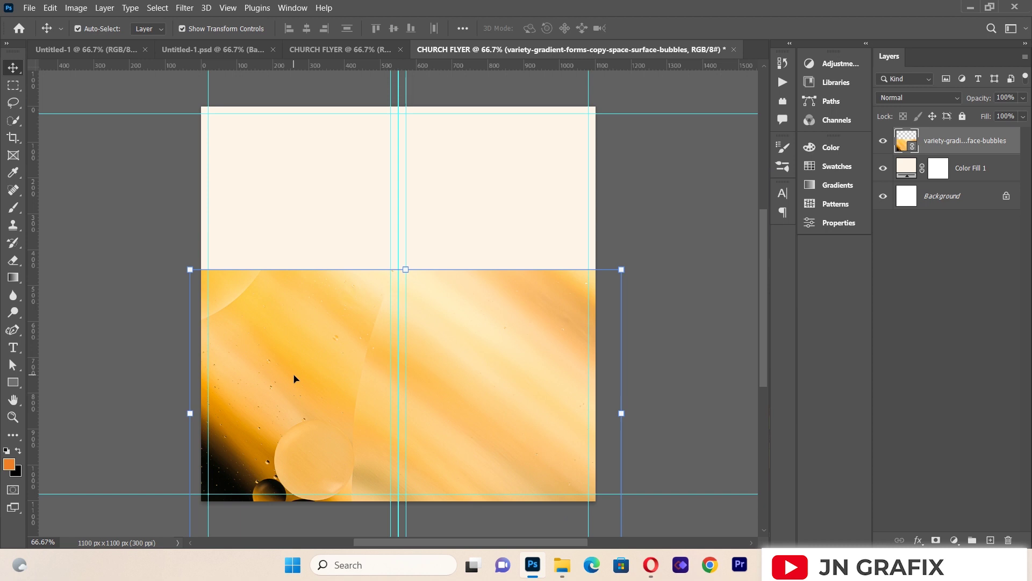
pyautogui.moveTo(329, 315)
pyautogui.mouseDown()
pyautogui.moveTo(329, 332)
pyautogui.moveTo(328, 322)
pyautogui.mouseUp()
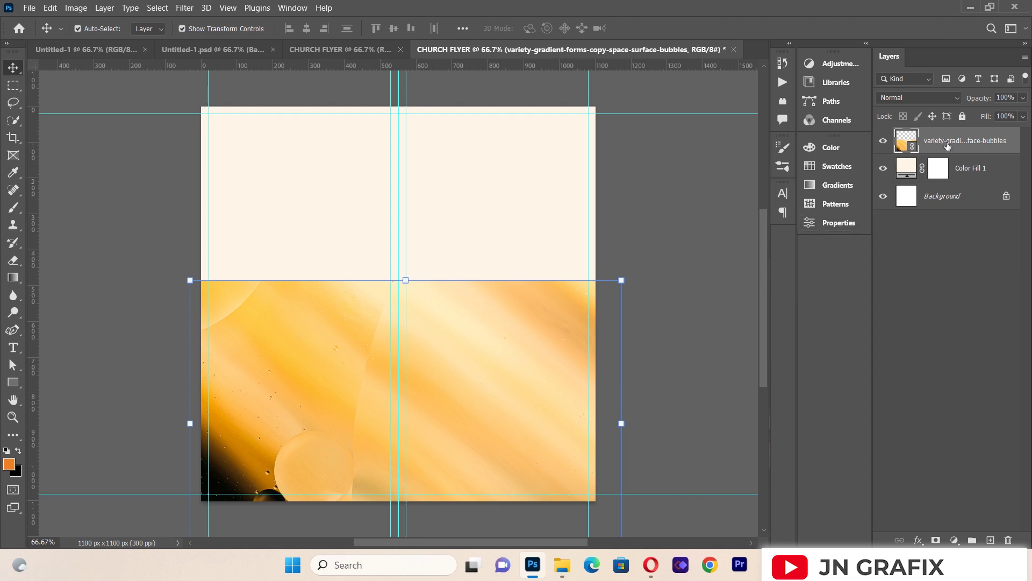
# Step: Set the bubbles layer's blend mode to Subtract and nudge it slightly lower
pyautogui.click(908, 98)
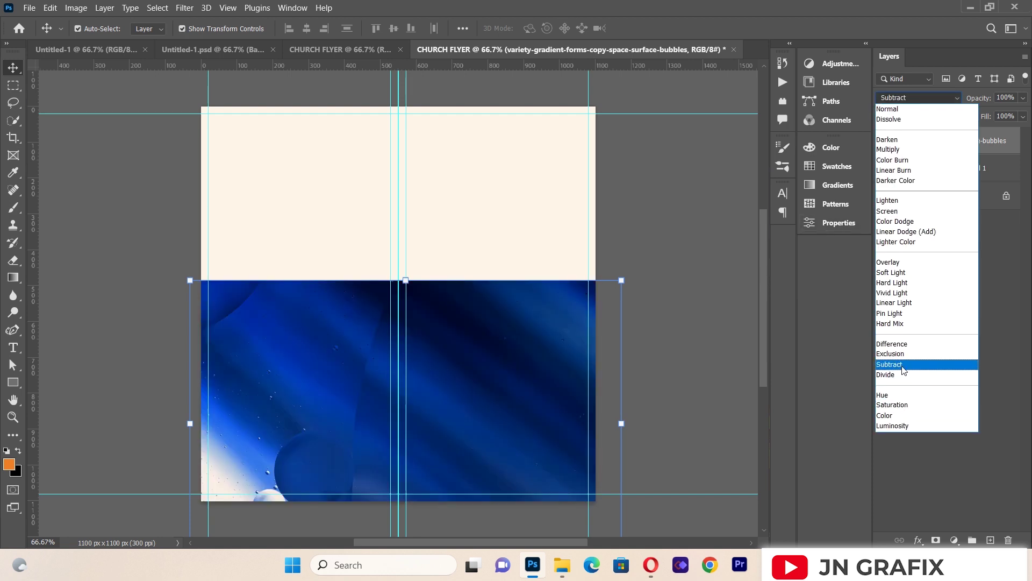
pyautogui.click(903, 365)
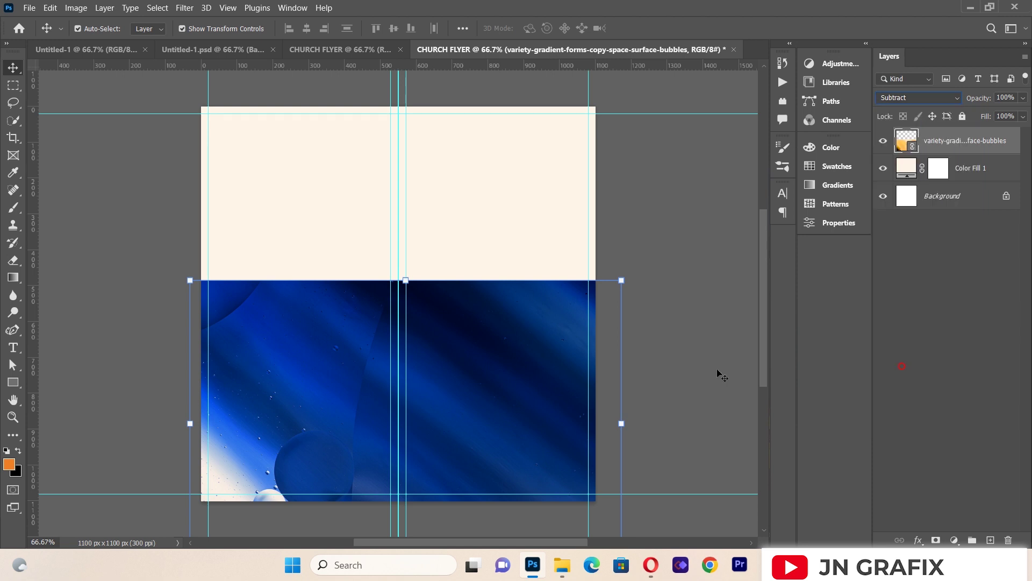
pyautogui.moveTo(535, 367); pyautogui.dragTo(537, 376)
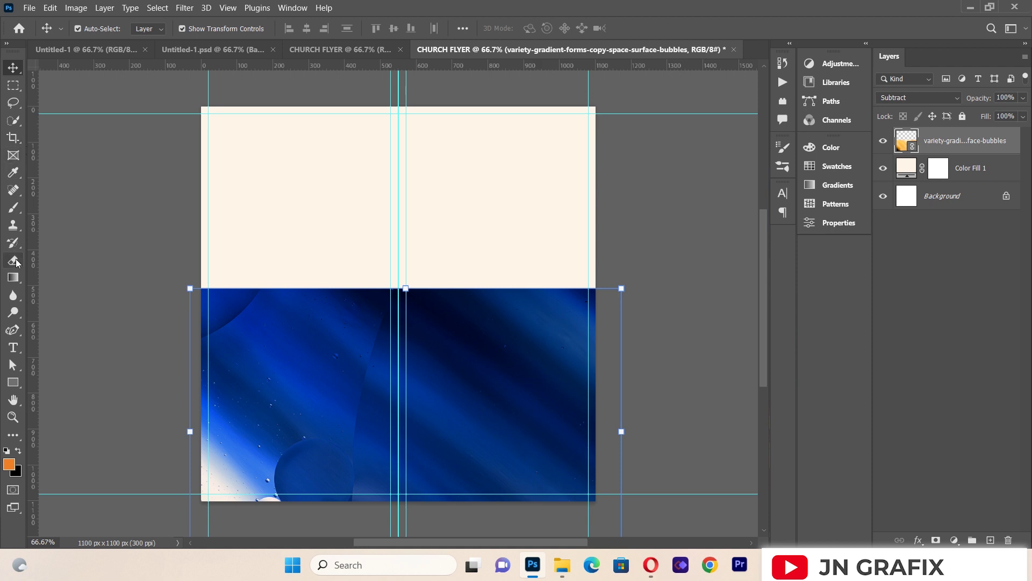
# Step: Rasterize the bubbles layer and erase its top edge with a fully soft eraser
pyautogui.click(13, 259)
pyautogui.click(99, 28)
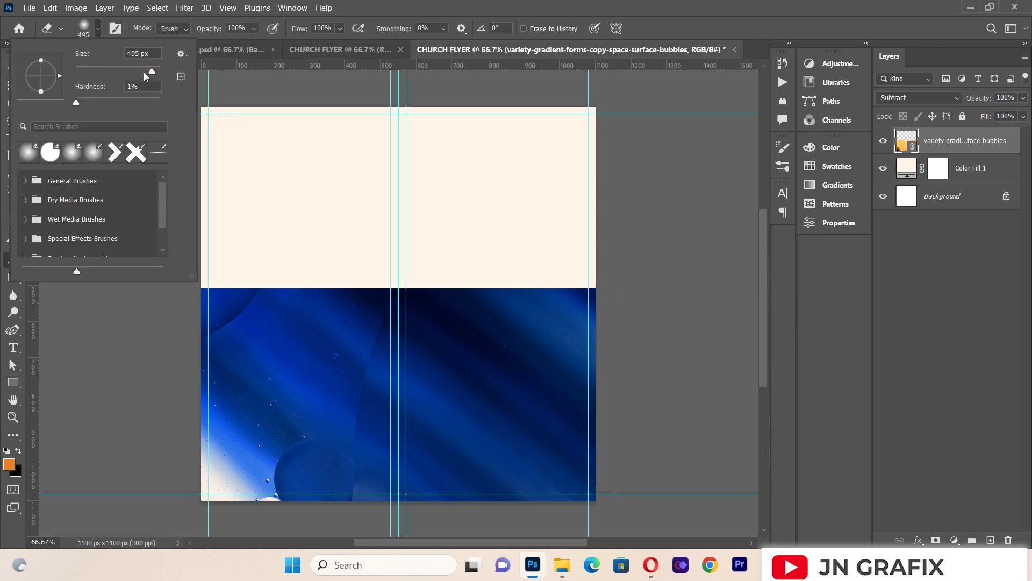
pyautogui.moveTo(77, 106); pyautogui.dragTo(64, 110)
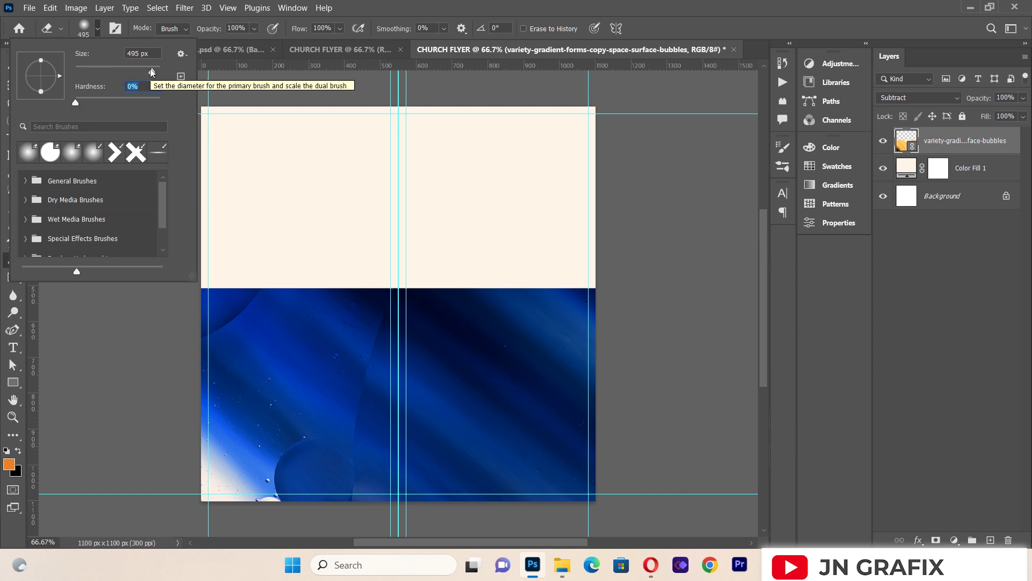
pyautogui.click(325, 288)
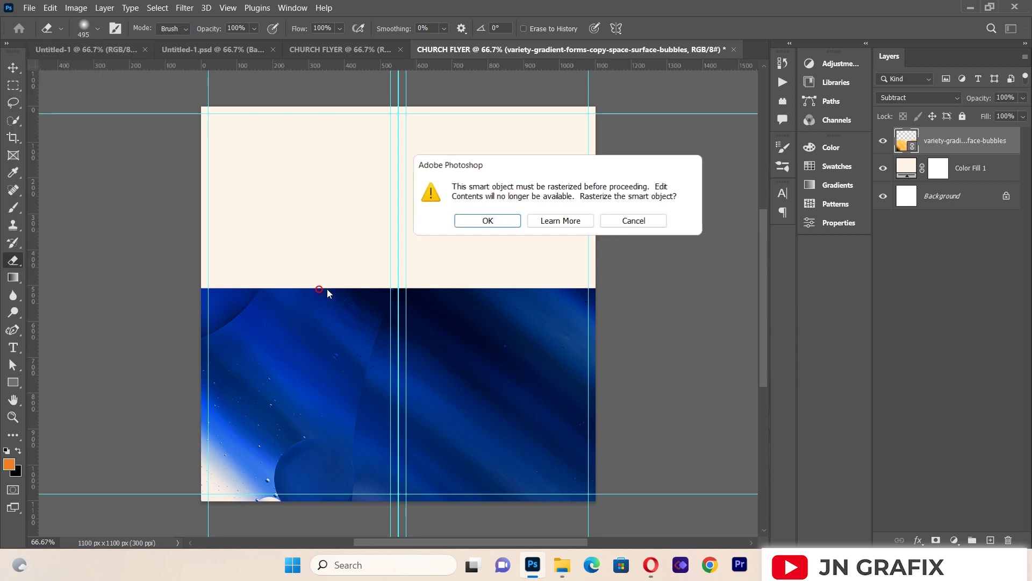
pyautogui.click(487, 221)
pyautogui.click(207, 256)
pyautogui.moveTo(208, 255)
pyautogui.mouseDown()
pyautogui.moveTo(457, 250)
pyautogui.moveTo(381, 260)
pyautogui.moveTo(418, 264)
pyautogui.moveTo(520, 245)
pyautogui.moveTo(606, 249)
pyautogui.mouseUp()
pyautogui.moveTo(461, 254); pyautogui.dragTo(580, 265)
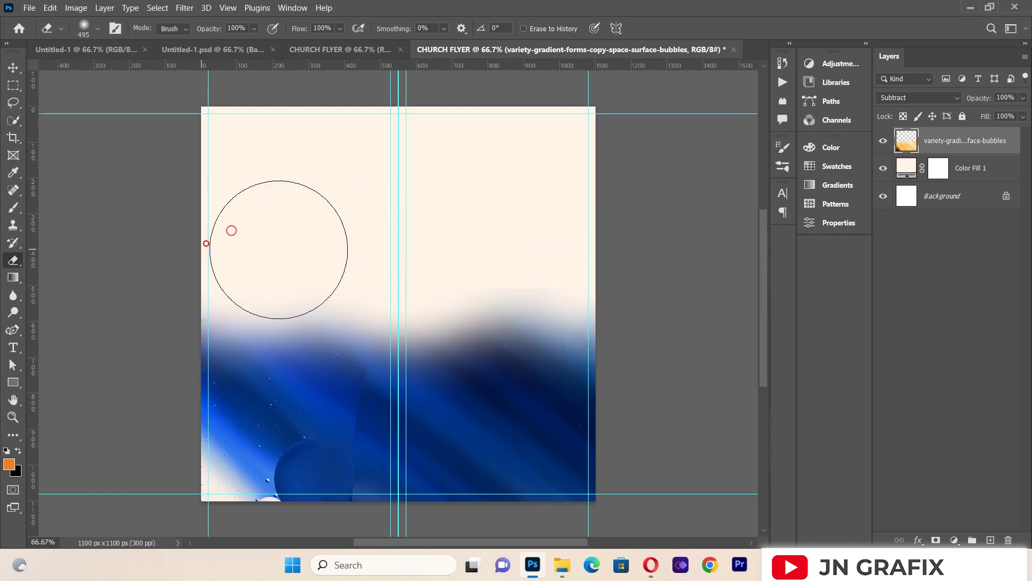
pyautogui.moveTo(470, 247); pyautogui.dragTo(499, 251)
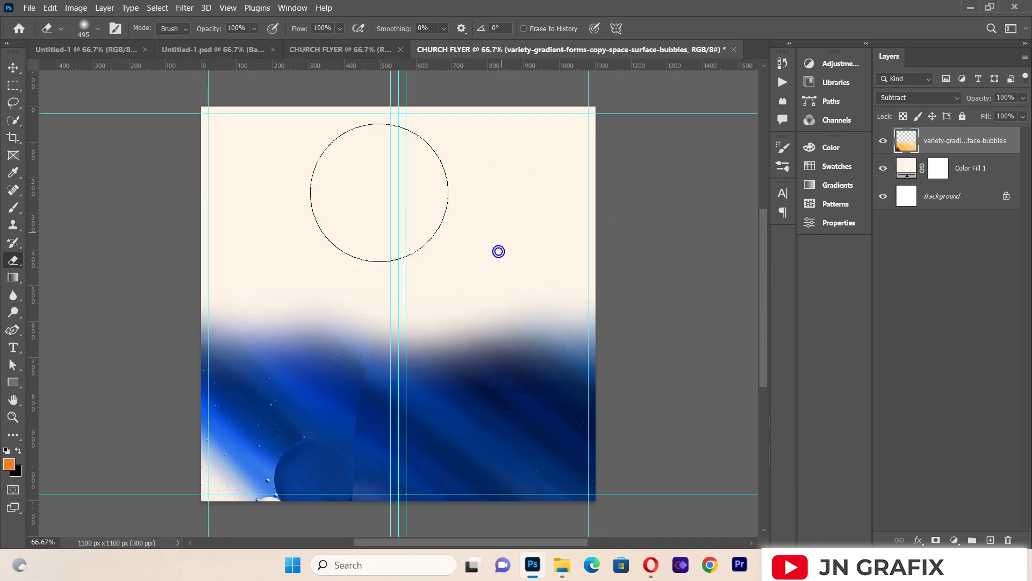
# Step: Enlarge the bubbles image to about 119.67% so it spans the flyer's full width
pyautogui.click(13, 67)
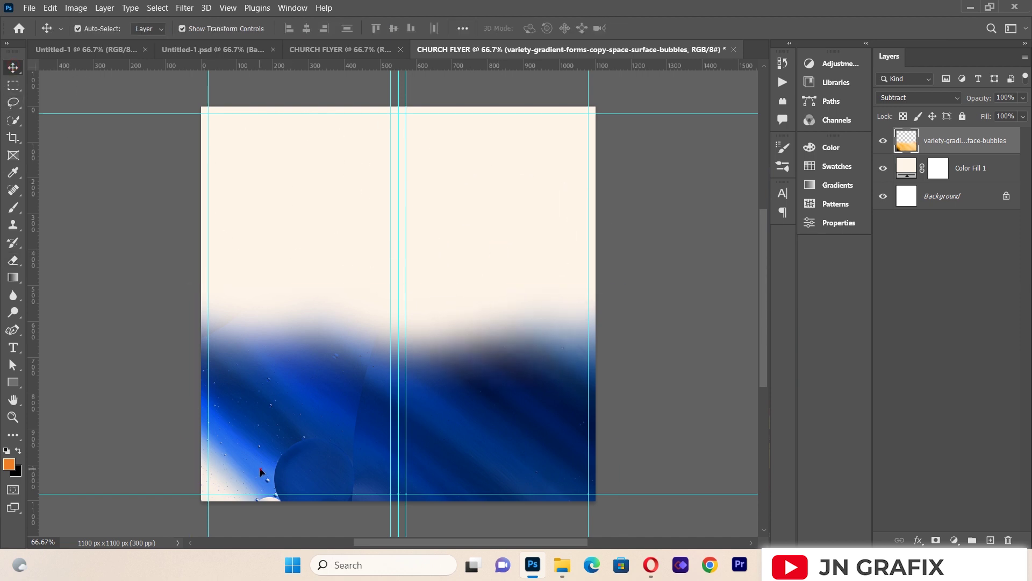
pyautogui.moveTo(622, 433); pyautogui.dragTo(693, 432)
pyautogui.moveTo(434, 413); pyautogui.dragTo(337, 410)
pyautogui.moveTo(595, 427); pyautogui.dragTo(608, 428)
pyautogui.moveTo(499, 389); pyautogui.dragTo(502, 388)
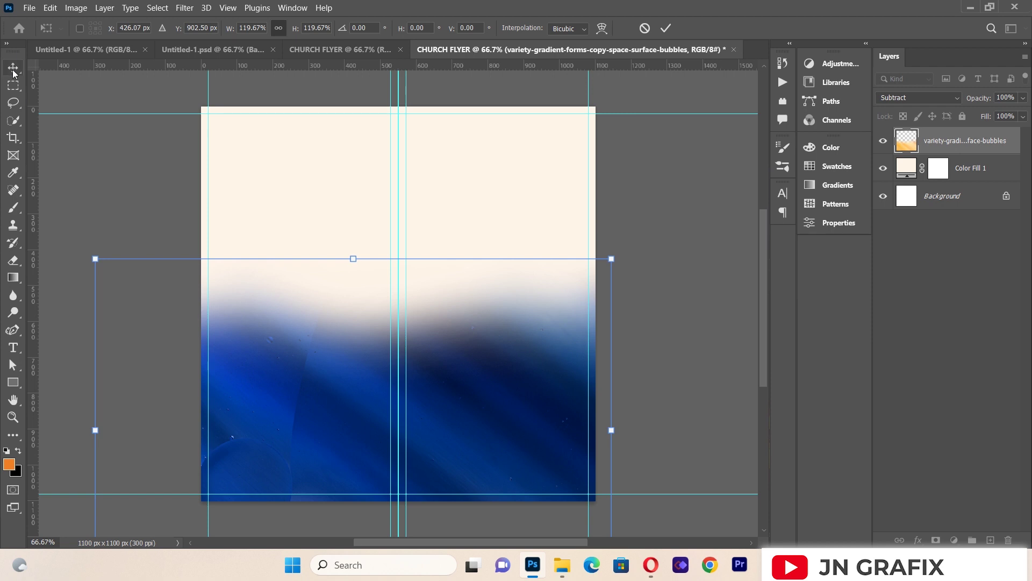
pyautogui.press('Return')
pyautogui.click(144, 192)
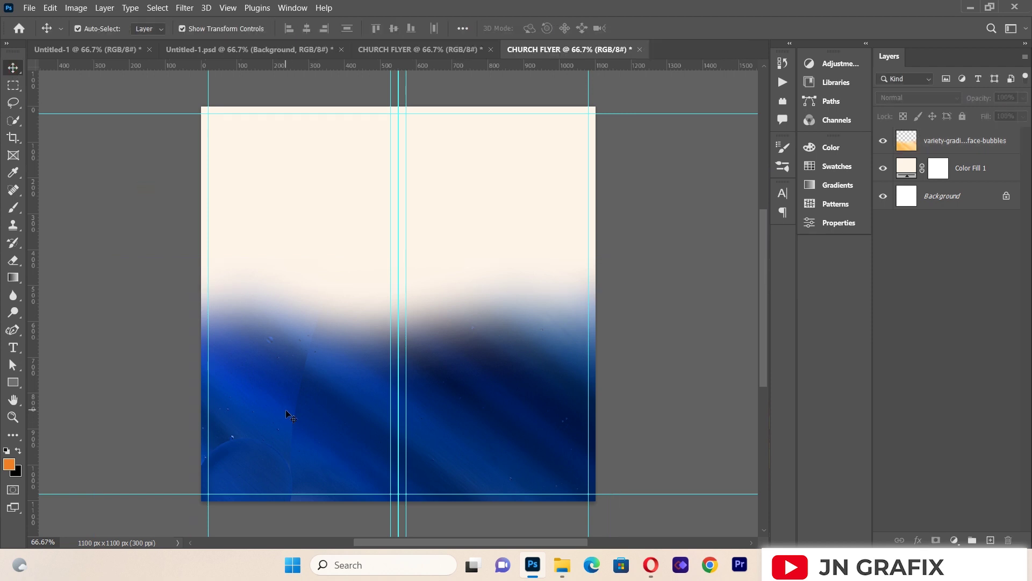
pyautogui.click(29, 8)
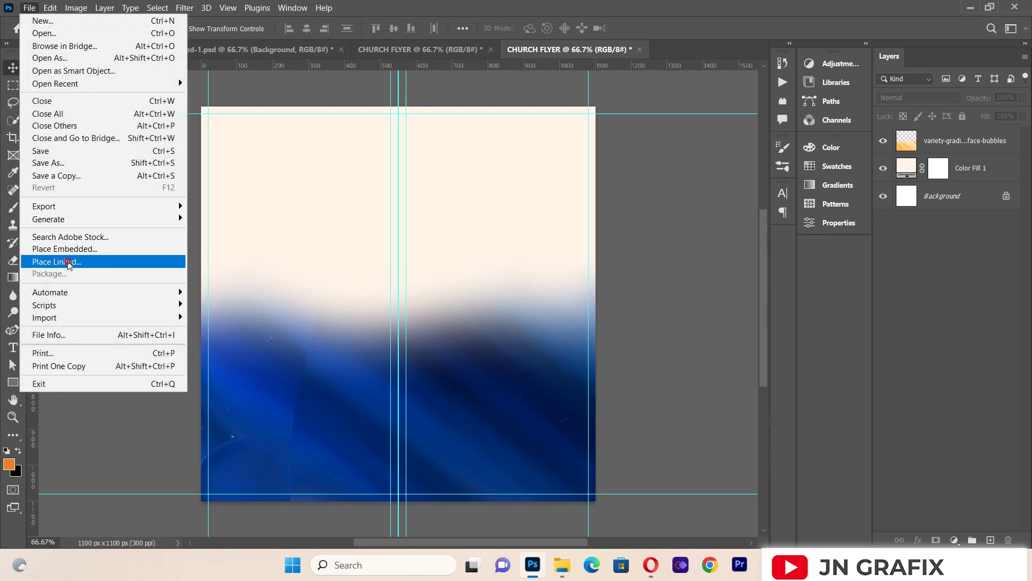
# Step: Place 9737.jpg as a linked layer covering the whole flyer
pyautogui.click(67, 263)
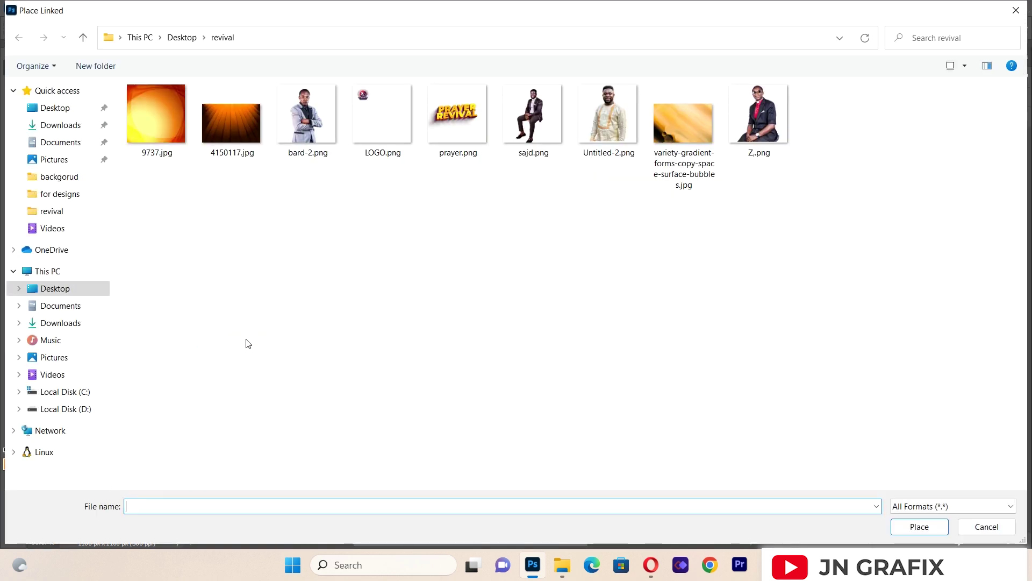
pyautogui.doubleClick(150, 121)
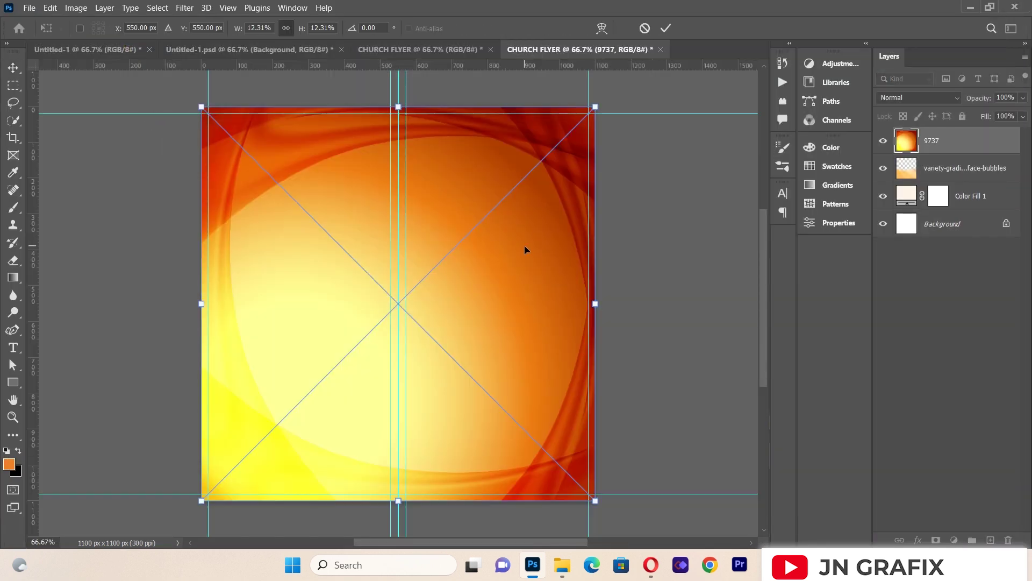
pyautogui.press('Return')
pyautogui.press('e')
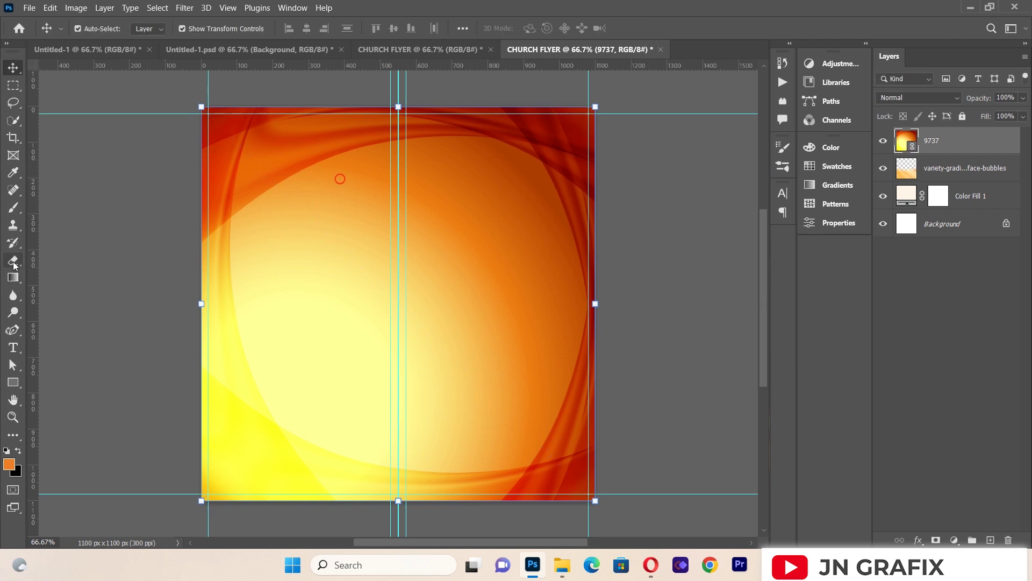
pyautogui.click(292, 172)
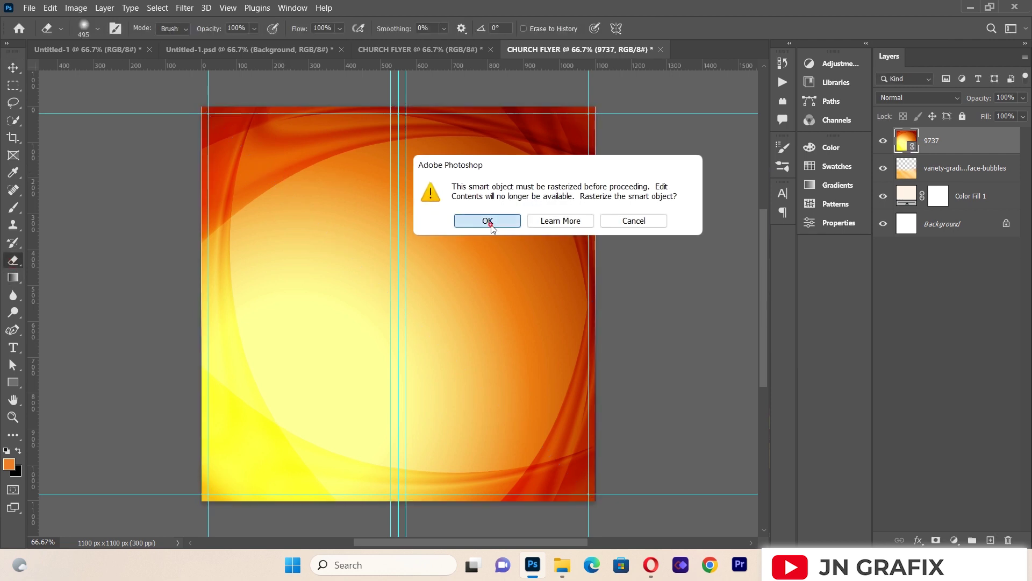
# Step: Rasterize the 9737 layer and erase part of its orange-yellow image
pyautogui.click(495, 225)
pyautogui.moveTo(295, 178)
pyautogui.mouseDown()
pyautogui.moveTo(276, 116)
pyautogui.moveTo(293, 136)
pyautogui.moveTo(493, 104)
pyautogui.moveTo(548, 155)
pyautogui.moveTo(299, 173)
pyautogui.moveTo(215, 213)
pyautogui.moveTo(505, 200)
pyautogui.moveTo(550, 215)
pyautogui.moveTo(419, 216)
pyautogui.moveTo(341, 230)
pyautogui.moveTo(302, 202)
pyautogui.moveTo(534, 196)
pyautogui.moveTo(552, 216)
pyautogui.moveTo(231, 217)
pyautogui.moveTo(452, 200)
pyautogui.moveTo(541, 207)
pyautogui.moveTo(345, 248)
pyautogui.moveTo(247, 230)
pyautogui.moveTo(534, 277)
pyautogui.moveTo(599, 253)
pyautogui.moveTo(156, 109)
pyautogui.mouseUp()
pyautogui.click(13, 67)
pyautogui.click(332, 410)
pyautogui.click(331, 409)
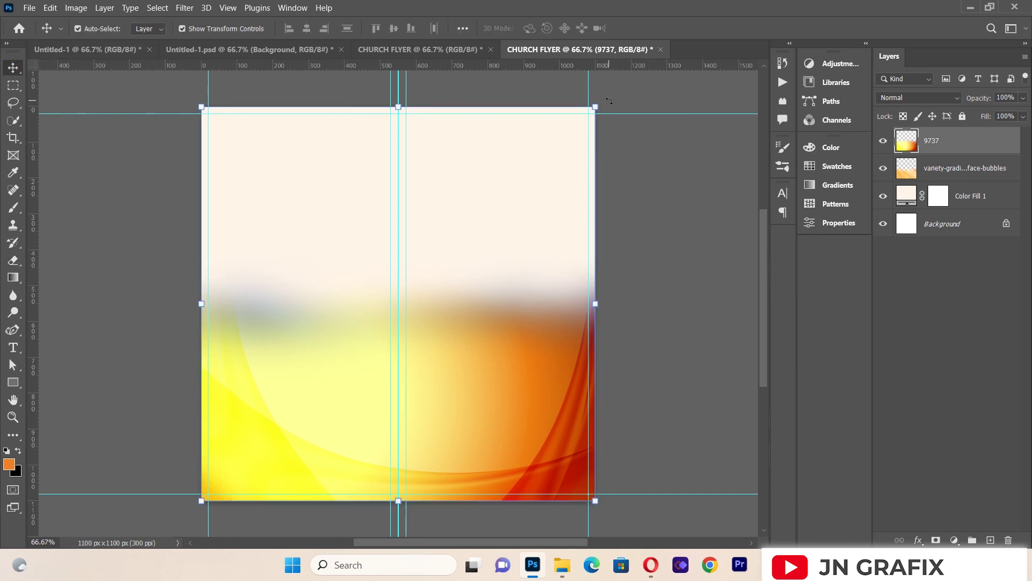
# Step: Rotate the 9737 image about 180° and push it up against the top edge
pyautogui.moveTo(609, 100); pyautogui.dragTo(580, 371)
pyautogui.moveTo(549, 424); pyautogui.dragTo(233, 452)
pyautogui.press('Return')
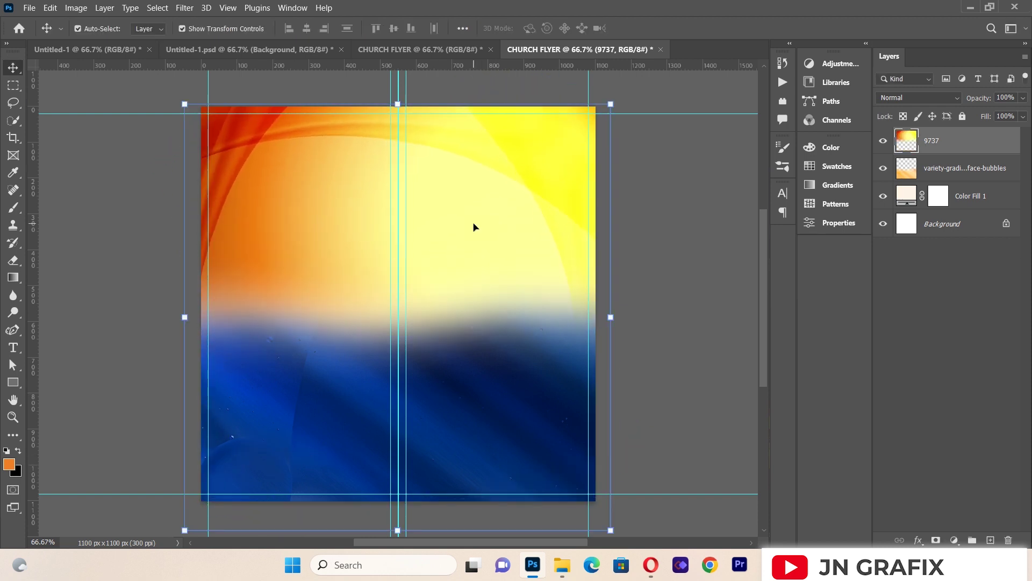
pyautogui.moveTo(473, 227)
pyautogui.mouseDown()
pyautogui.moveTo(472, 243)
pyautogui.moveTo(472, 224)
pyautogui.mouseUp()
pyautogui.click(495, 190)
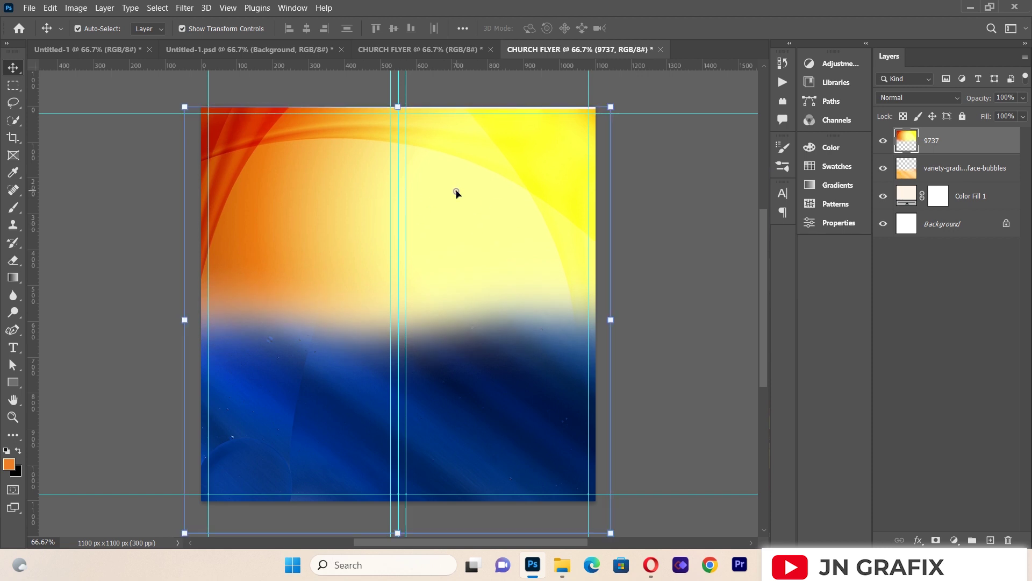
pyautogui.moveTo(314, 184); pyautogui.dragTo(315, 174)
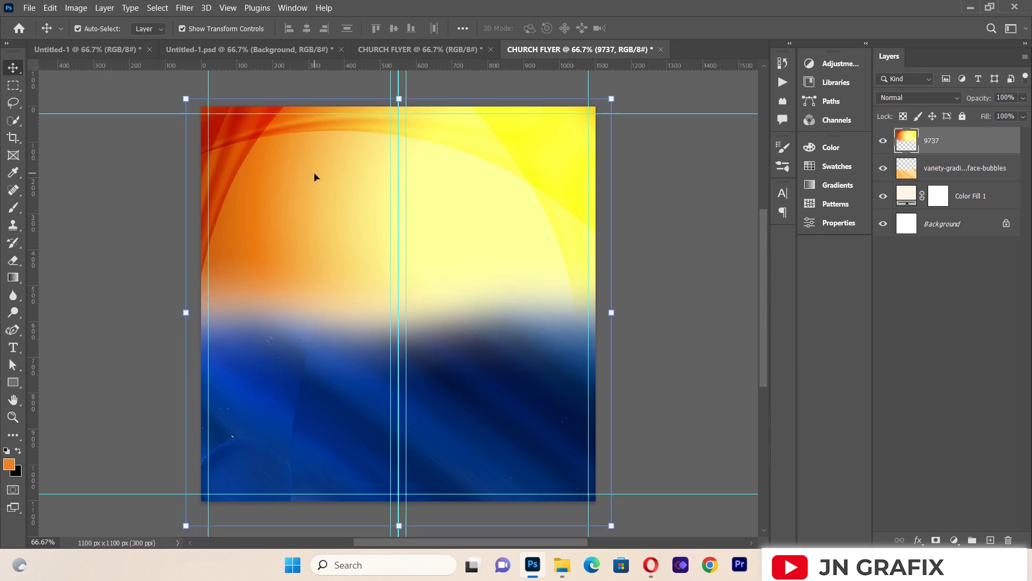
pyautogui.click(184, 8)
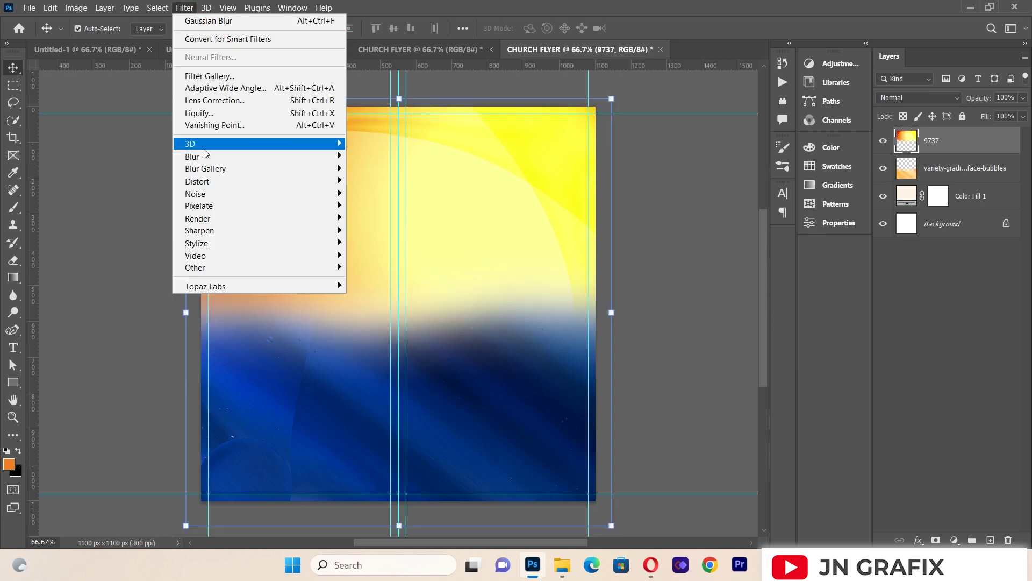
# Step: Apply an 8.8-pixel Gaussian Blur to the 9737 layer and nudge it slightly down
pyautogui.moveTo(208, 154)
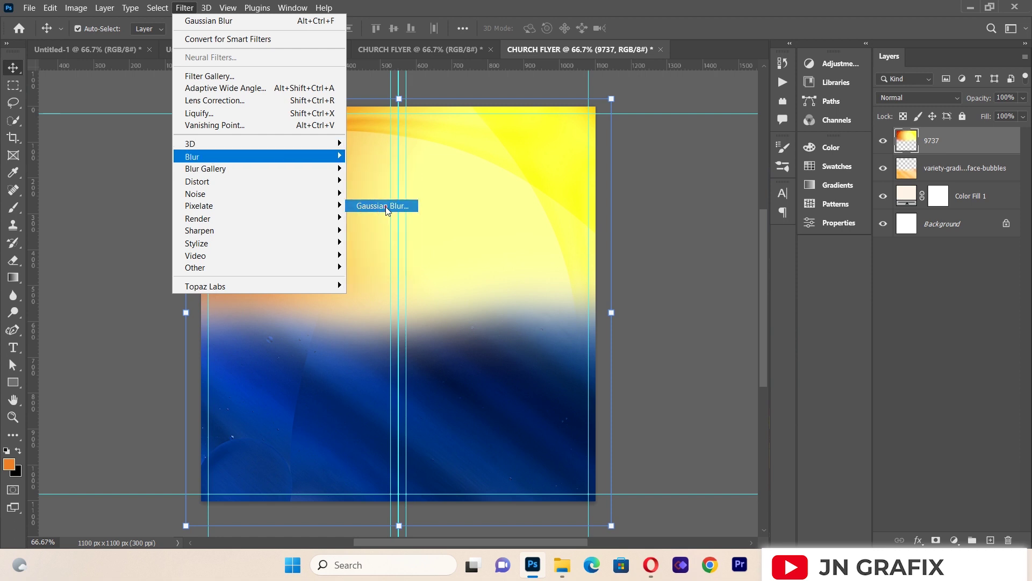
pyautogui.click(385, 206)
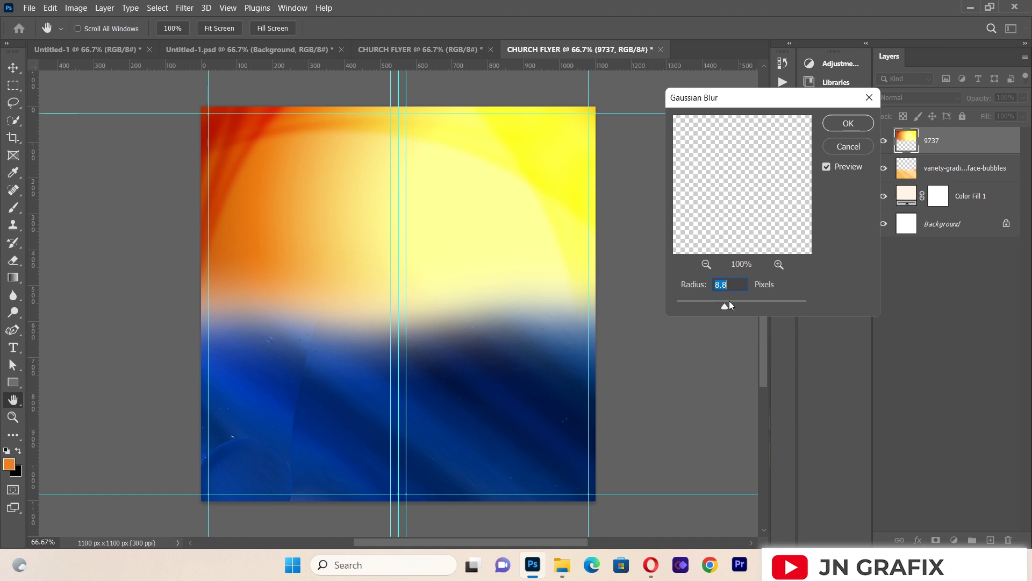
pyautogui.click(849, 124)
pyautogui.press('v')
pyautogui.moveTo(448, 177); pyautogui.dragTo(450, 179)
pyautogui.click(116, 221)
pyautogui.click(256, 204)
pyautogui.click(21, 7)
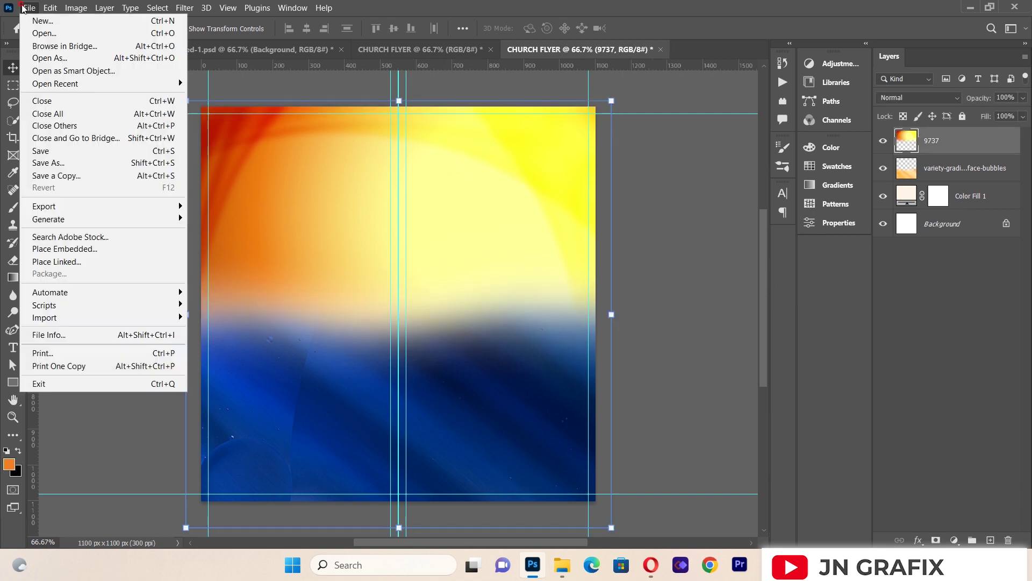
# Step: Place 4150117.jpg at the top of the flyer with the Hard Light blend mode
pyautogui.click(86, 264)
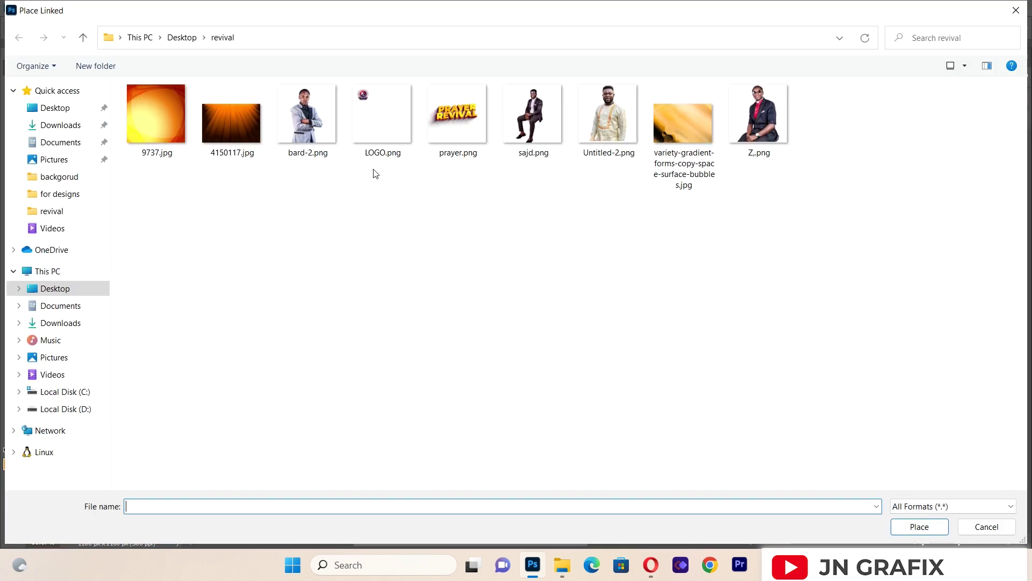
pyautogui.doubleClick(243, 129)
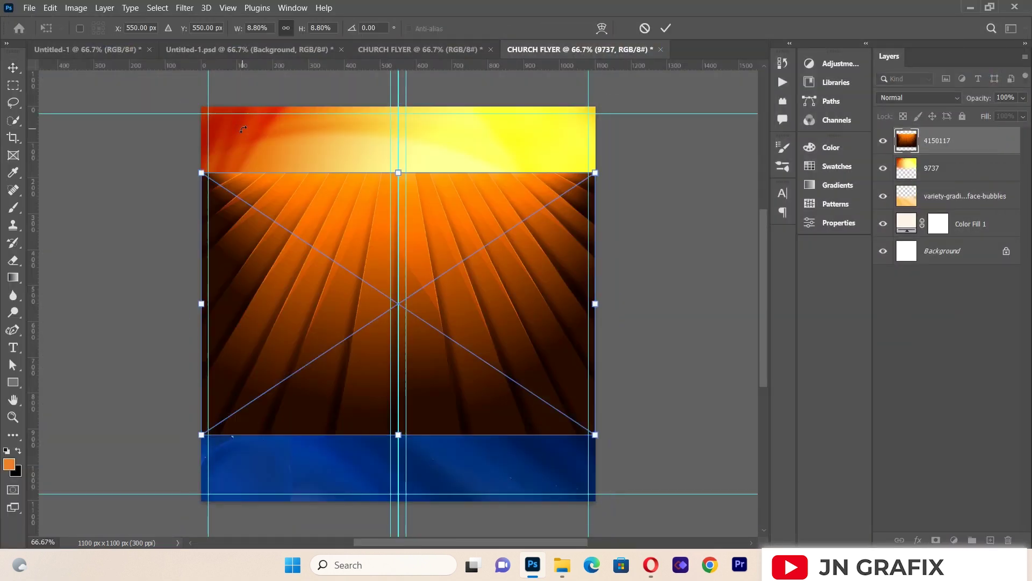
pyautogui.moveTo(328, 203); pyautogui.dragTo(328, 124)
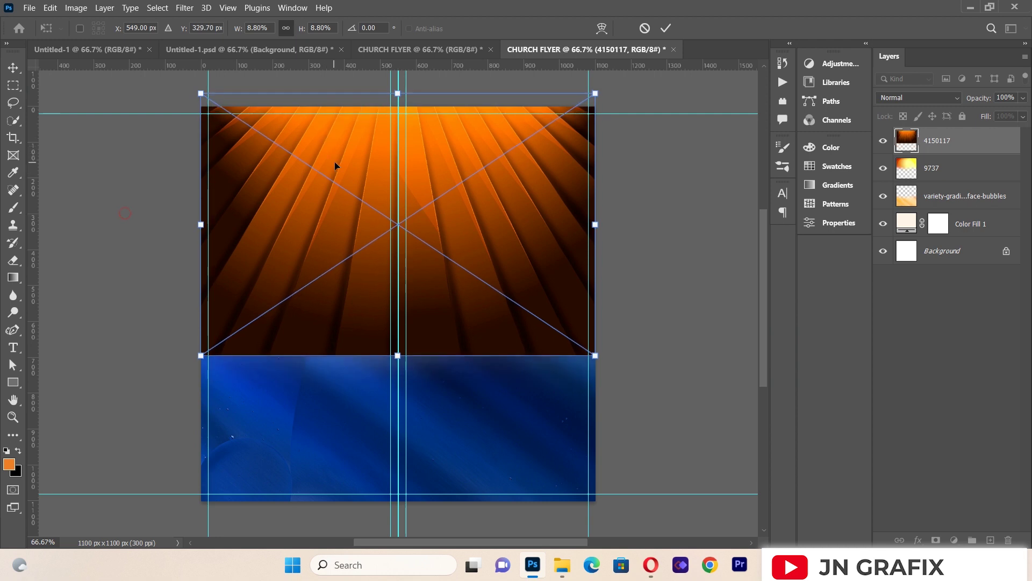
pyautogui.click(911, 99)
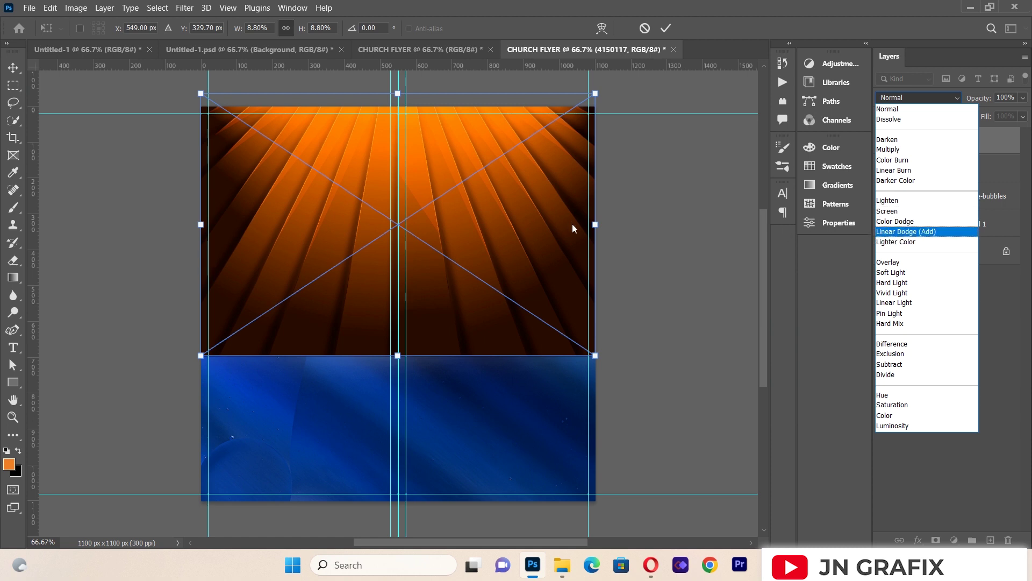
pyautogui.click(897, 283)
pyautogui.press('Return')
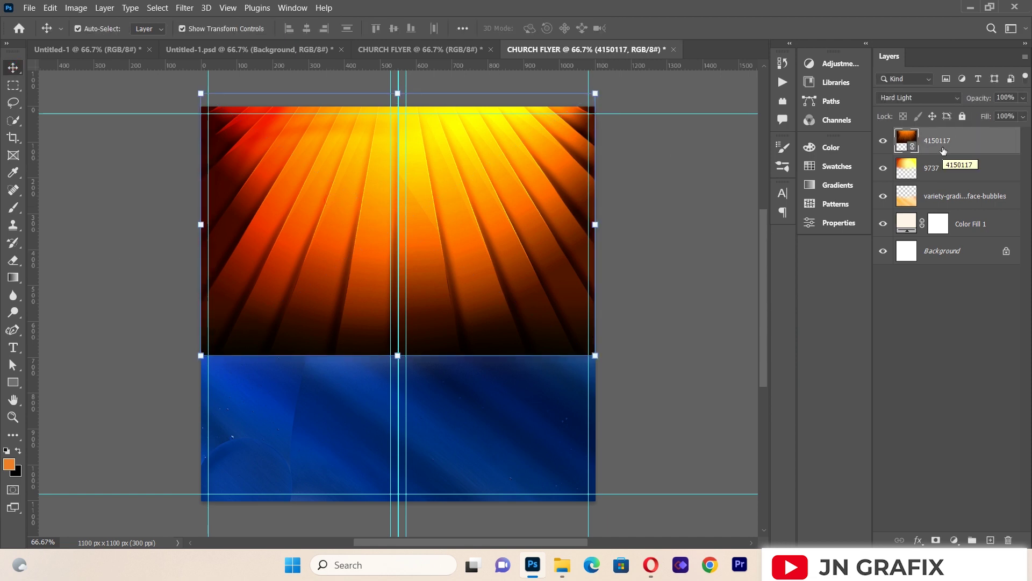
# Step: Lower the 4150117 rays layer's opacity to 49%
pyautogui.click(1023, 98)
pyautogui.click(1005, 100)
pyautogui.doubleClick(1004, 101)
pyautogui.press('BackSpace')
pyautogui.write('49')
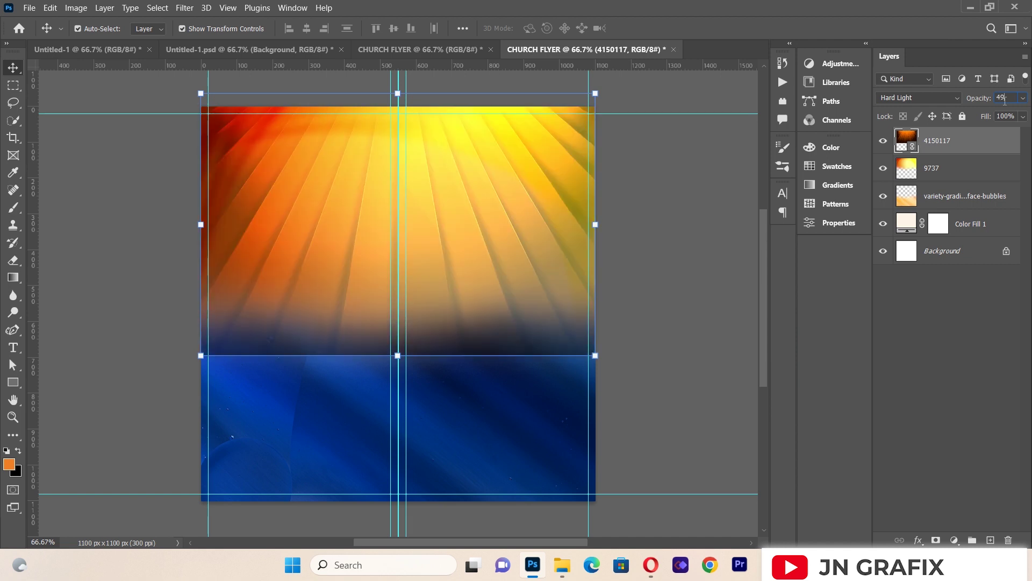
pyautogui.click(707, 202)
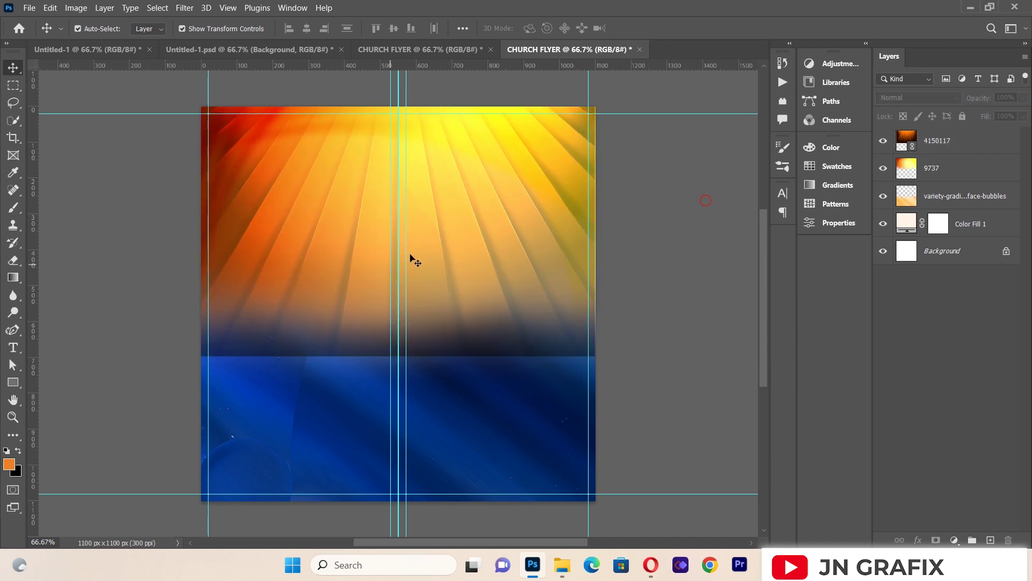
pyautogui.click(932, 145)
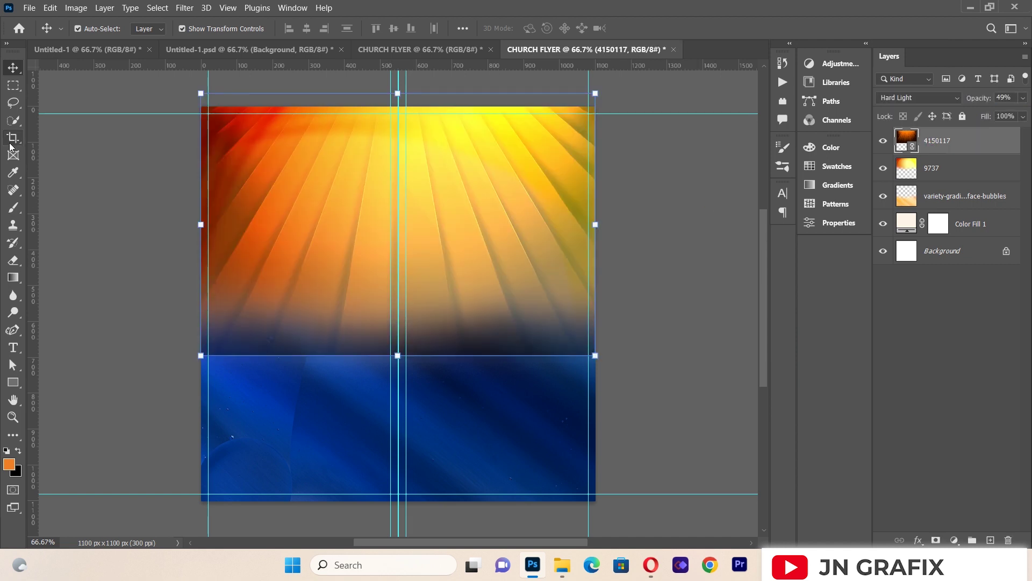
# Step: Rasterize the light-rays layer and soft-erase its lower edge so the rays fade into the blue
pyautogui.click(13, 260)
pyautogui.click(206, 314)
pyautogui.click(487, 221)
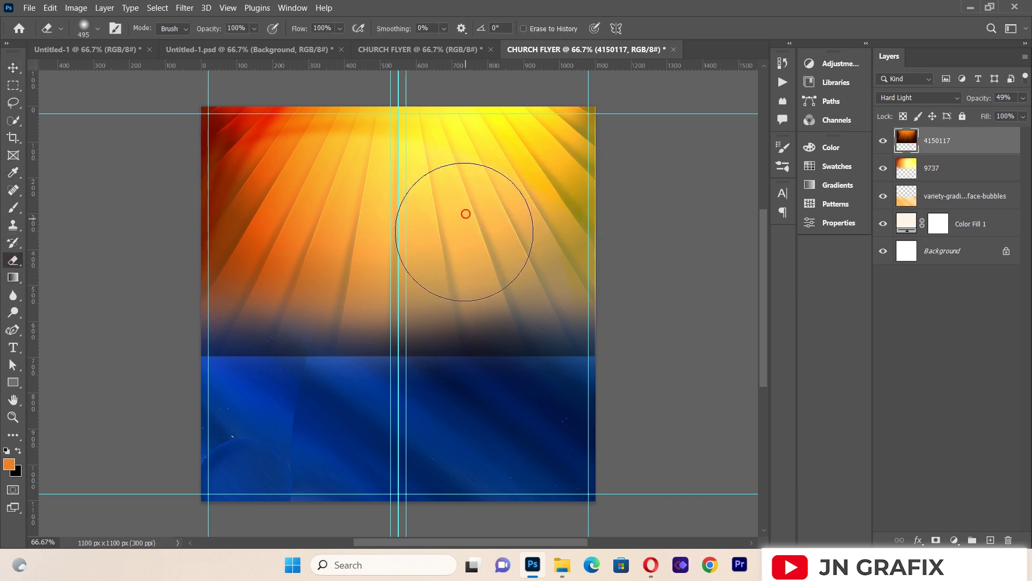
pyautogui.moveTo(237, 357)
pyautogui.mouseDown()
pyautogui.moveTo(208, 385)
pyautogui.moveTo(240, 398)
pyautogui.moveTo(387, 402)
pyautogui.moveTo(574, 370)
pyautogui.moveTo(454, 398)
pyautogui.moveTo(300, 415)
pyautogui.moveTo(520, 409)
pyautogui.mouseUp()
pyautogui.click(13, 68)
pyautogui.click(65, 236)
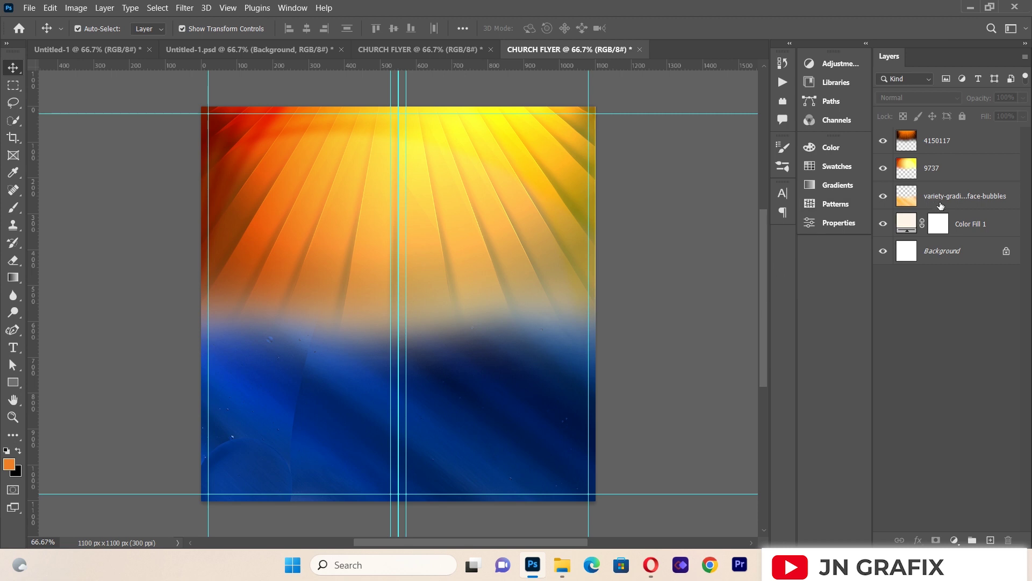
# Step: Add a Curves 1 layer above the variety-gradient bubbles layer, pulling the RGB curve down to darken
pyautogui.click(940, 205)
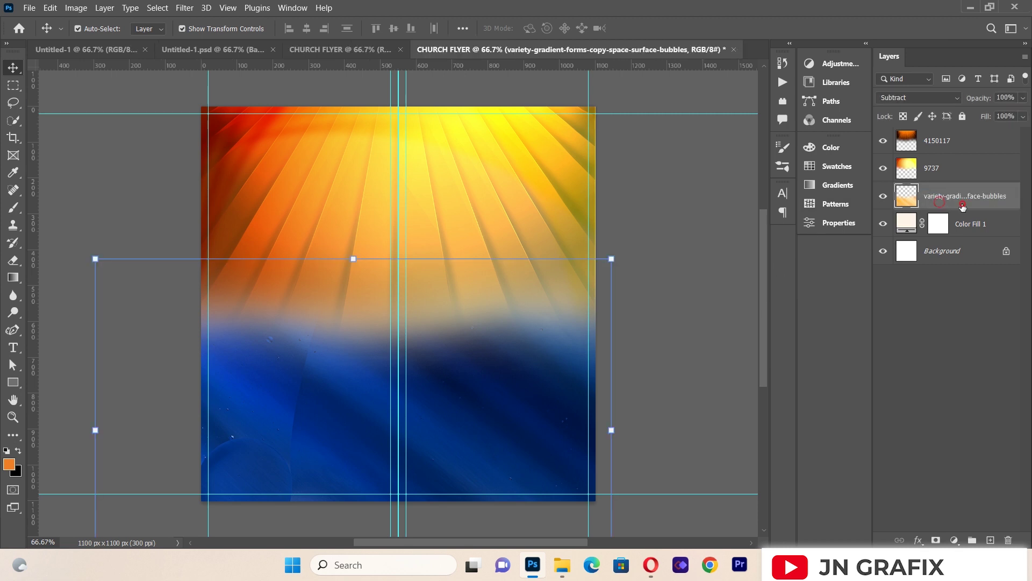
pyautogui.doubleClick(962, 204)
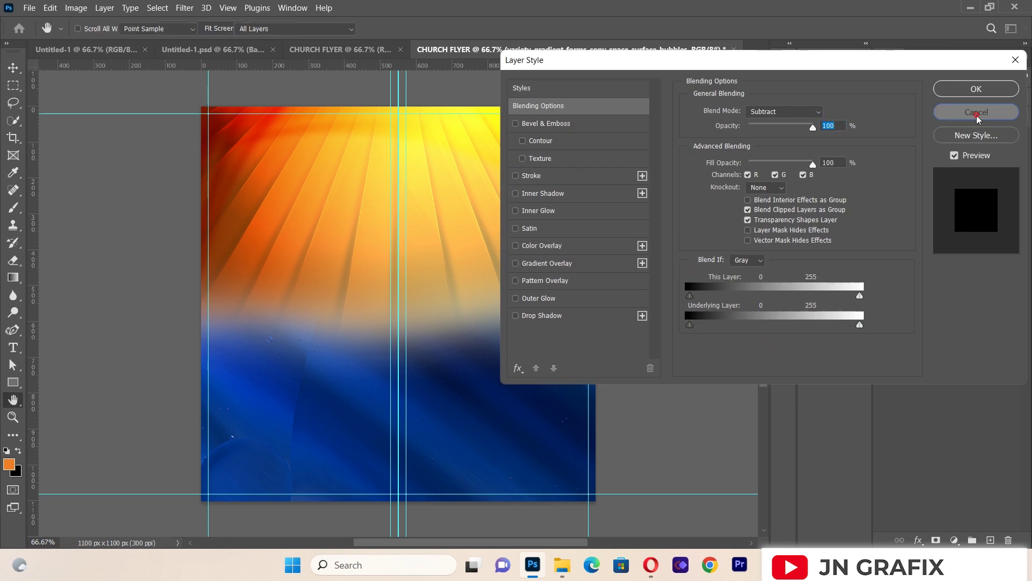
pyautogui.click(976, 112)
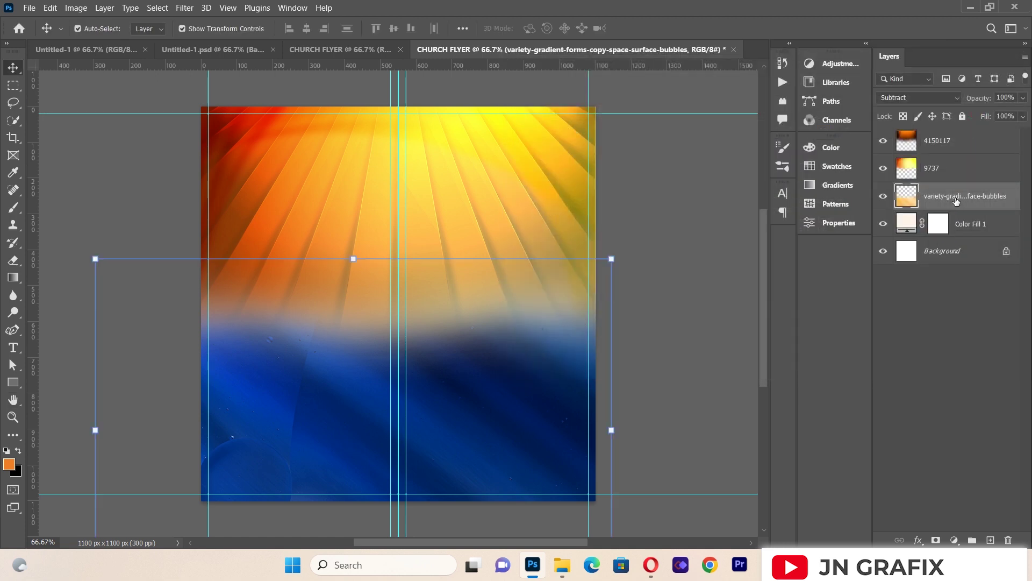
pyautogui.click(919, 538)
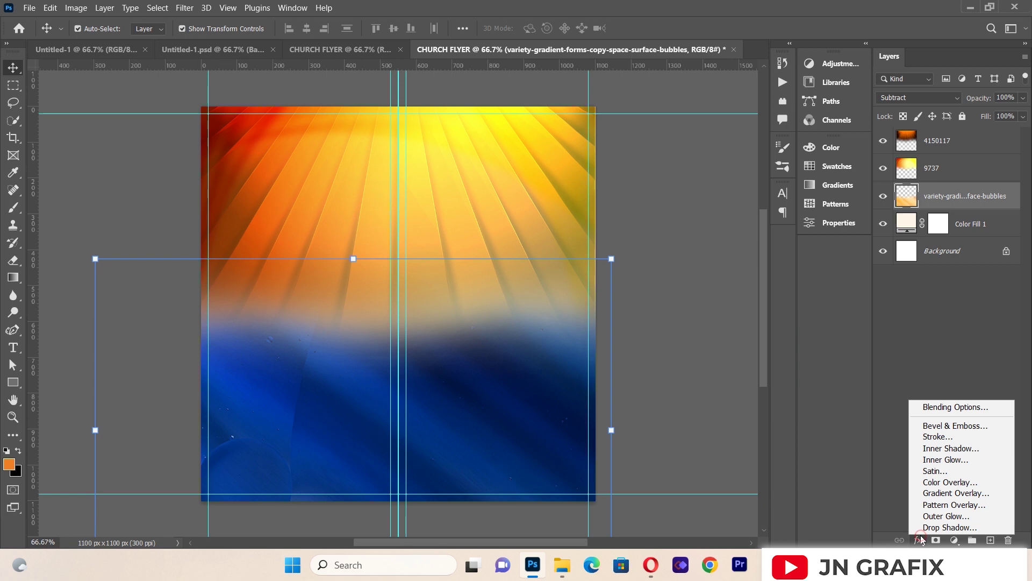
pyautogui.click(955, 541)
pyautogui.click(955, 541)
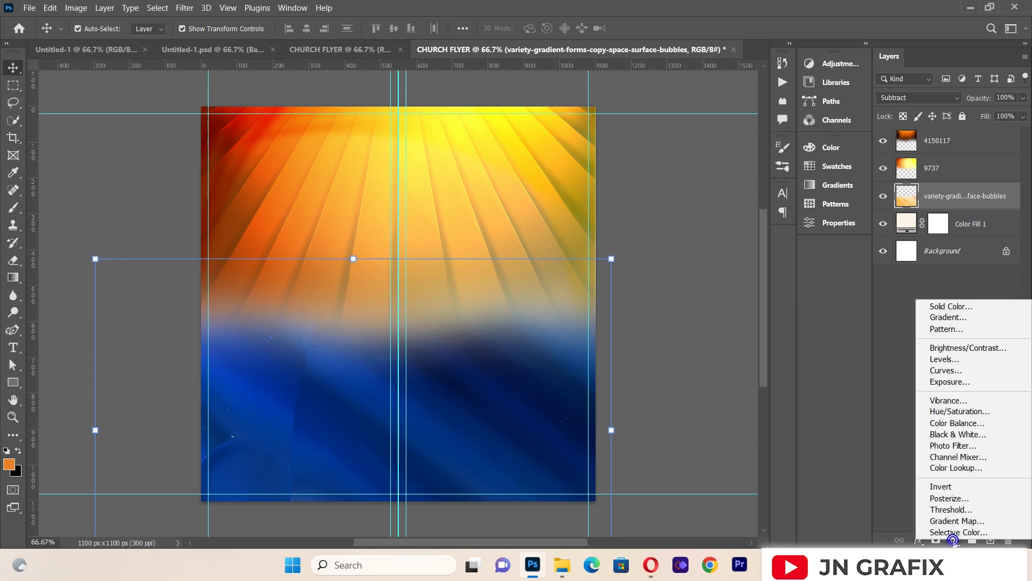
pyautogui.click(942, 372)
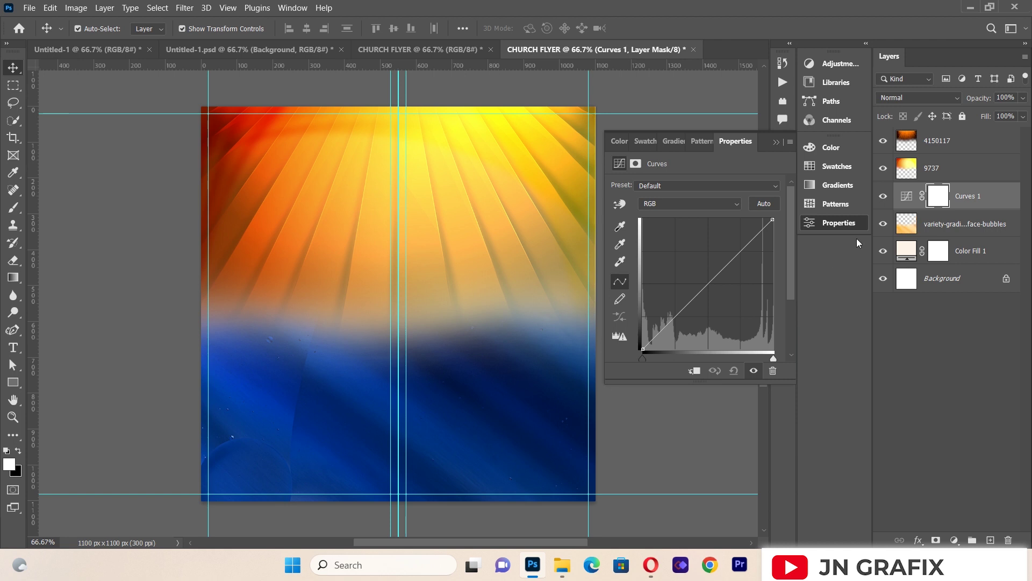
pyautogui.moveTo(711, 271); pyautogui.dragTo(732, 285)
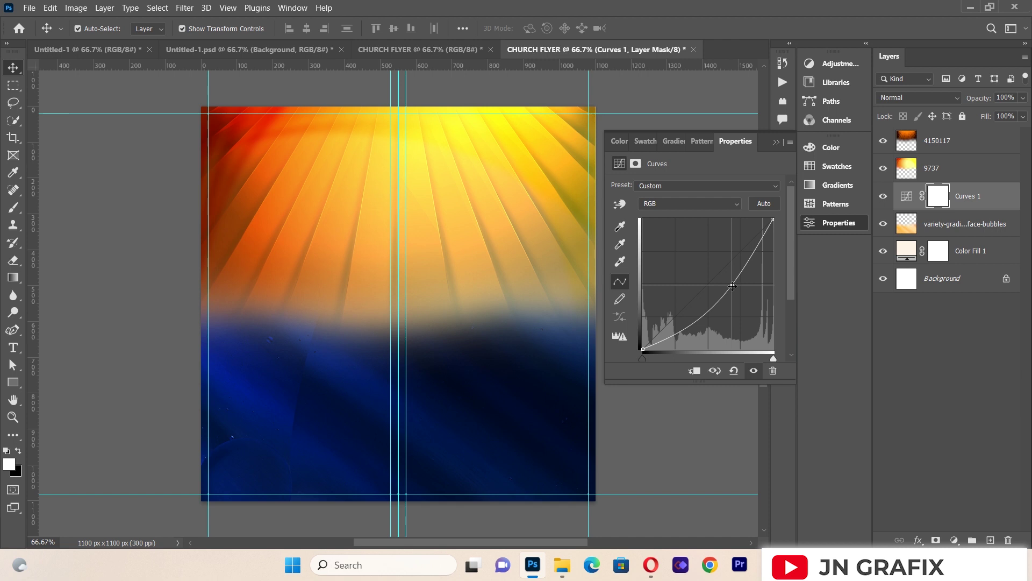
pyautogui.click(775, 142)
pyautogui.click(647, 210)
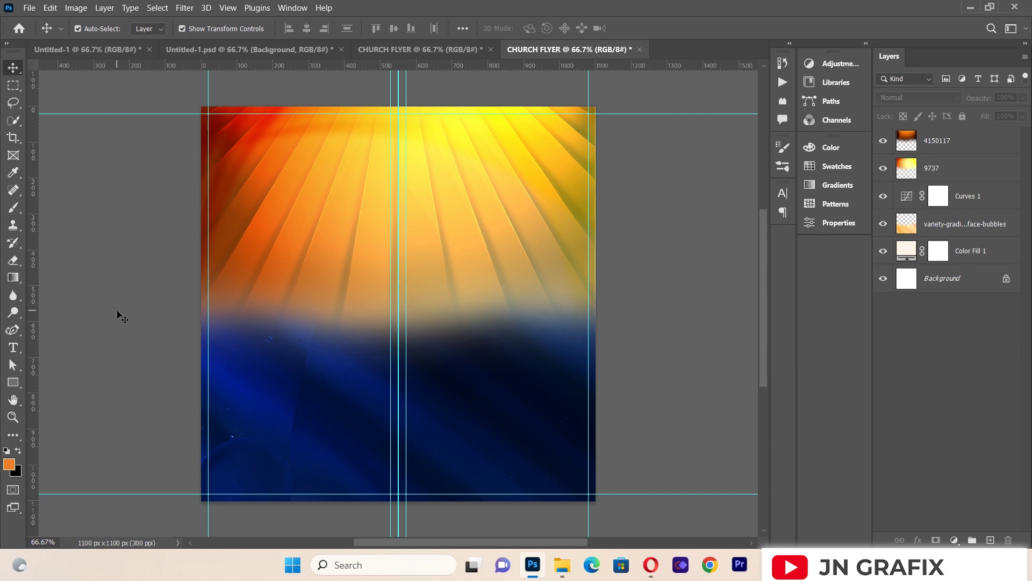
# Step: Place Z.png as a linked image, scale it to about 75% and commit it left of centre
pyautogui.click(29, 7)
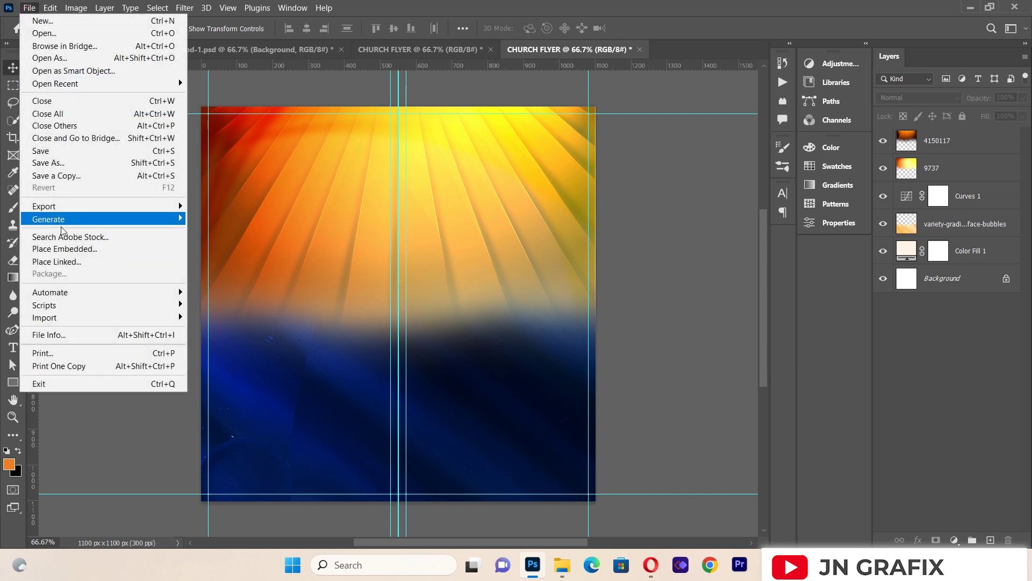
pyautogui.click(69, 263)
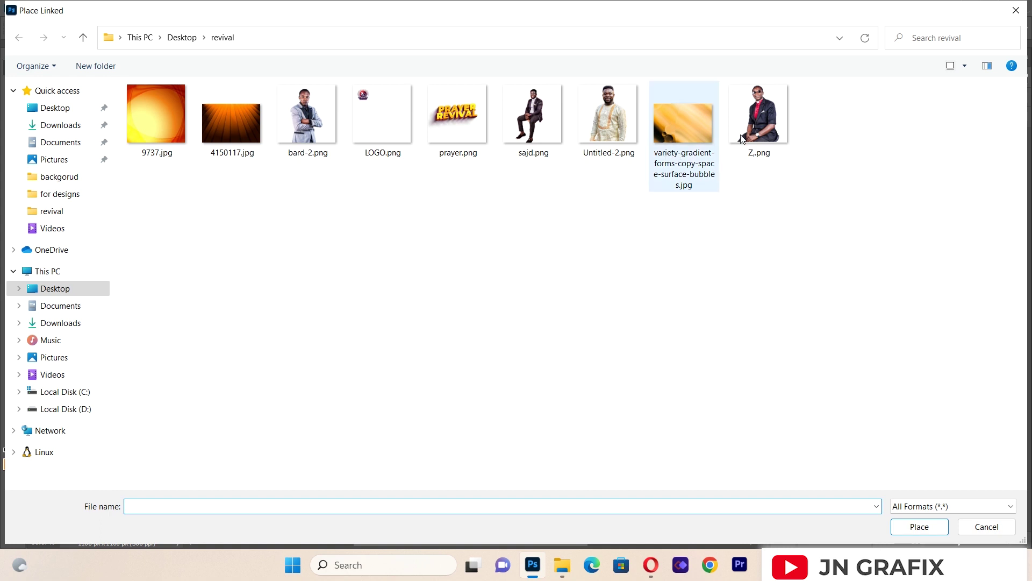
pyautogui.doubleClick(759, 121)
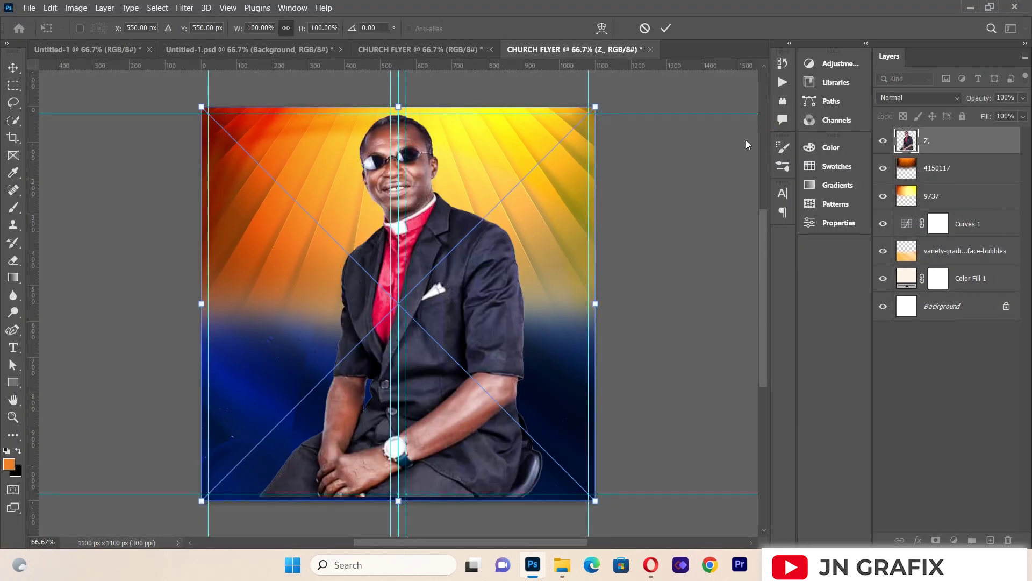
pyautogui.moveTo(599, 104); pyautogui.dragTo(494, 232)
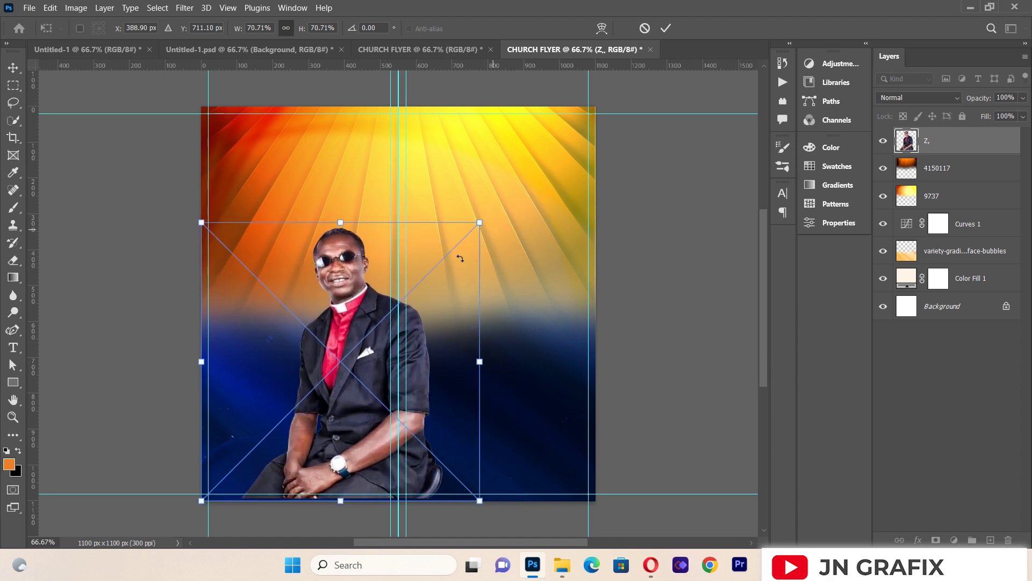
pyautogui.moveTo(351, 327); pyautogui.dragTo(327, 269)
pyautogui.moveTo(454, 164); pyautogui.dragTo(473, 148)
pyautogui.moveTo(351, 278); pyautogui.dragTo(334, 294)
pyautogui.press('Return')
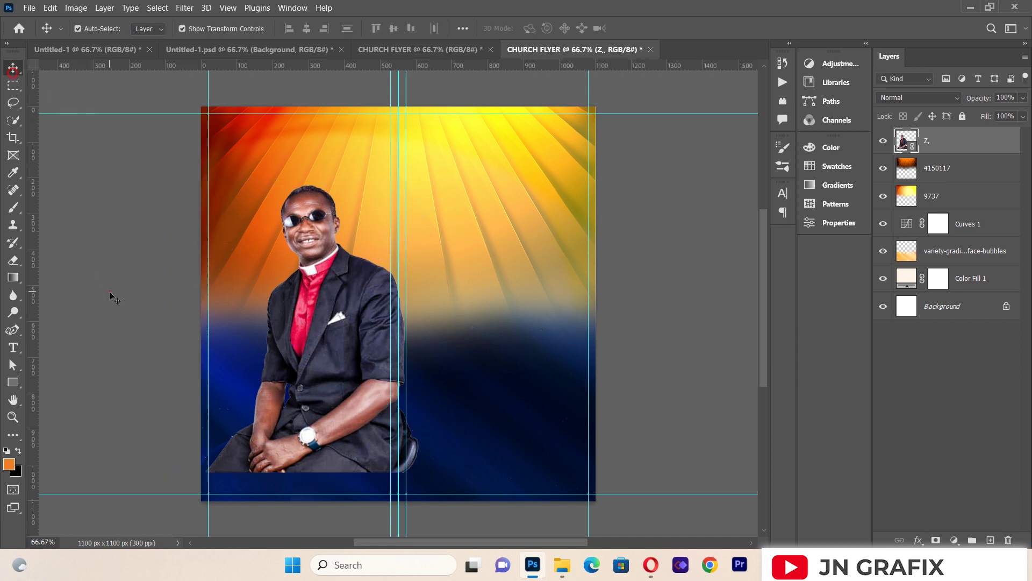
# Step: Rasterize the Z portrait and erase its lower body and hands with a soft 259 px eraser
pyautogui.click(13, 261)
pyautogui.click(298, 373)
pyautogui.click(487, 221)
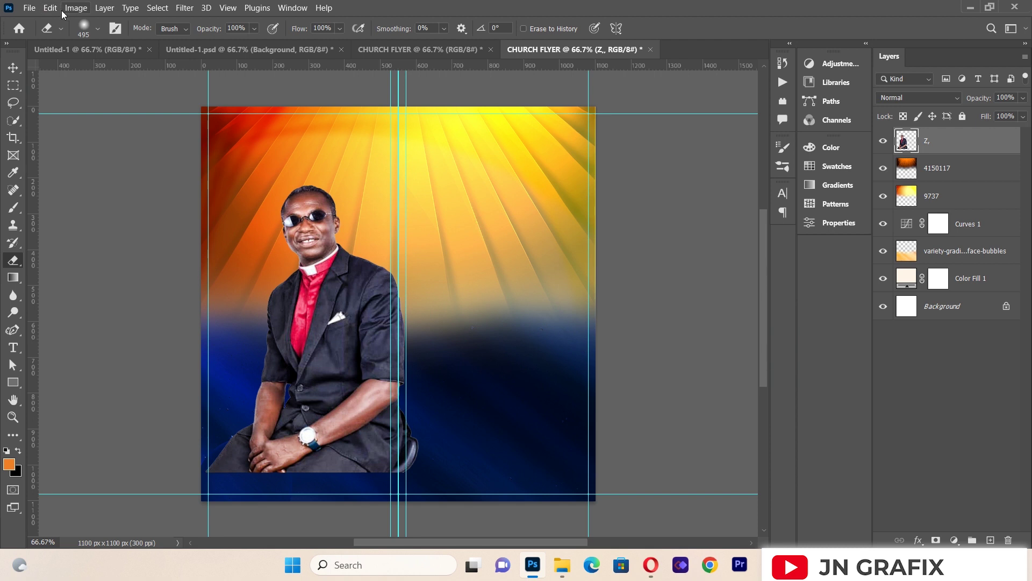
pyautogui.click(99, 29)
pyautogui.click(133, 70)
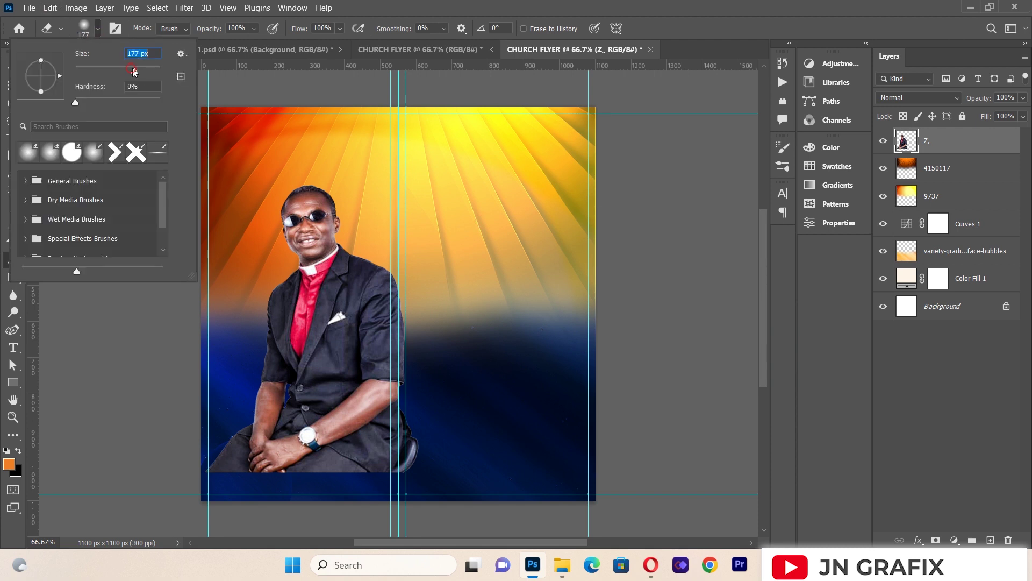
pyautogui.moveTo(135, 71); pyautogui.dragTo(143, 71)
pyautogui.click(230, 427)
pyautogui.moveTo(230, 426)
pyautogui.mouseDown()
pyautogui.moveTo(252, 455)
pyautogui.moveTo(281, 462)
pyautogui.moveTo(244, 462)
pyautogui.moveTo(226, 448)
pyautogui.moveTo(259, 478)
pyautogui.moveTo(239, 471)
pyautogui.moveTo(359, 499)
pyautogui.moveTo(382, 459)
pyautogui.moveTo(392, 469)
pyautogui.moveTo(303, 467)
pyautogui.moveTo(286, 441)
pyautogui.moveTo(391, 419)
pyautogui.moveTo(312, 407)
pyautogui.moveTo(271, 428)
pyautogui.moveTo(391, 394)
pyautogui.moveTo(391, 412)
pyautogui.moveTo(287, 426)
pyautogui.mouseUp()
# Step: Move the clergyman portrait up about 23 px
pyautogui.click(13, 68)
pyautogui.click(112, 250)
pyautogui.moveTo(344, 340); pyautogui.dragTo(343, 321)
pyautogui.click(113, 271)
pyautogui.click(116, 231)
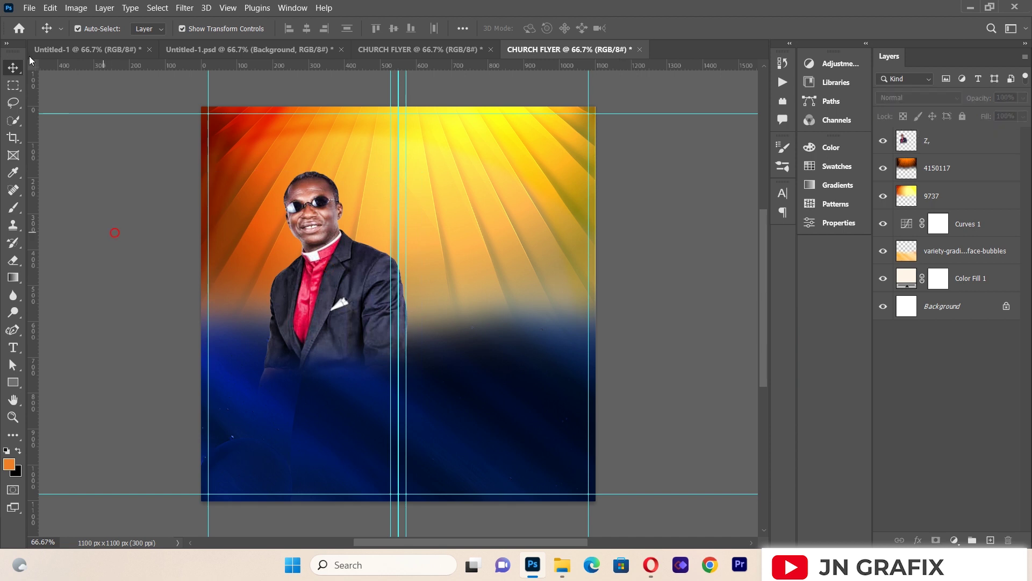
# Step: Place sajd.png as a linked image and move it left and down beside the clergyman
pyautogui.click(28, 8)
pyautogui.click(70, 257)
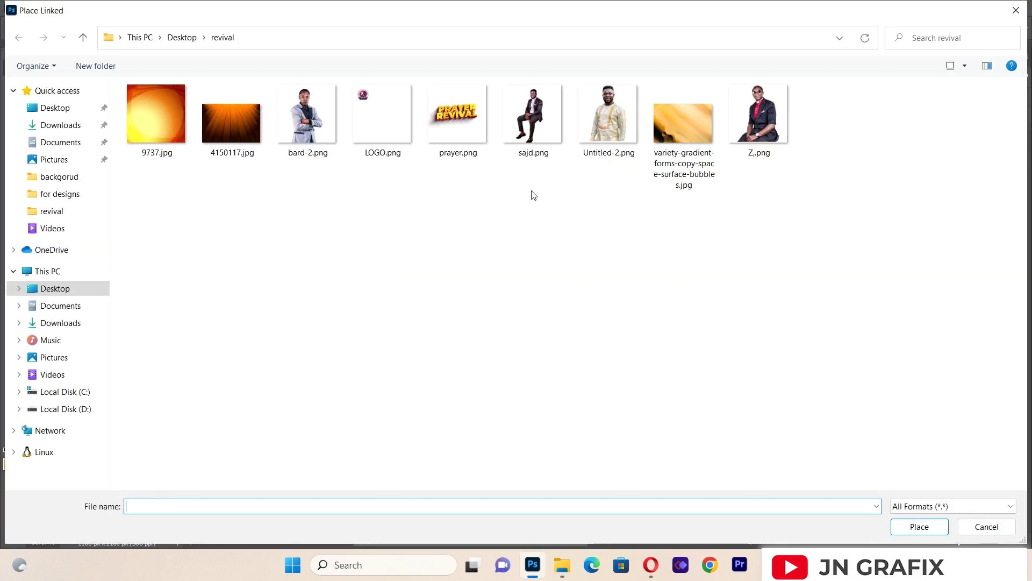
pyautogui.doubleClick(550, 117)
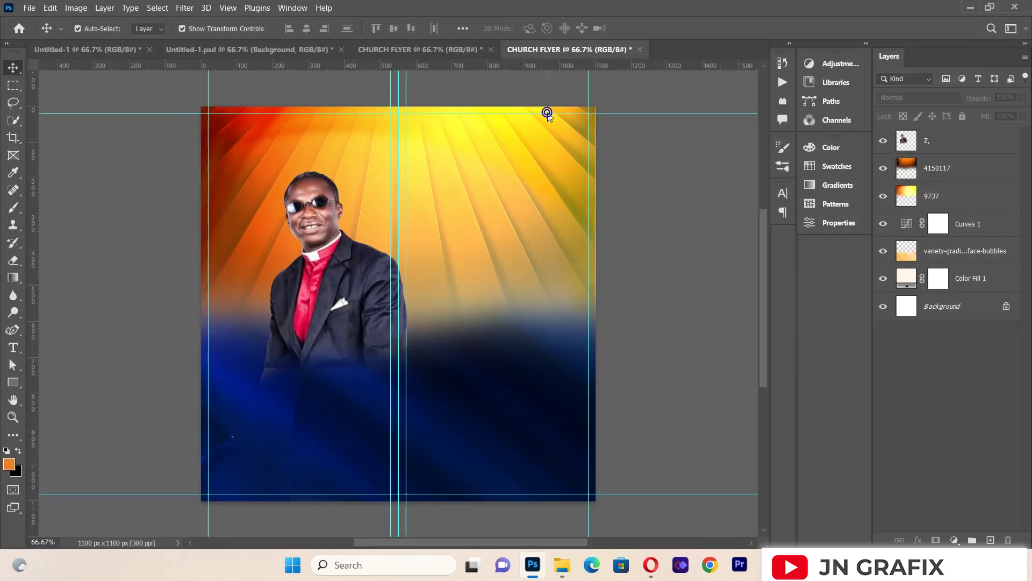
pyautogui.moveTo(422, 216); pyautogui.dragTo(369, 260)
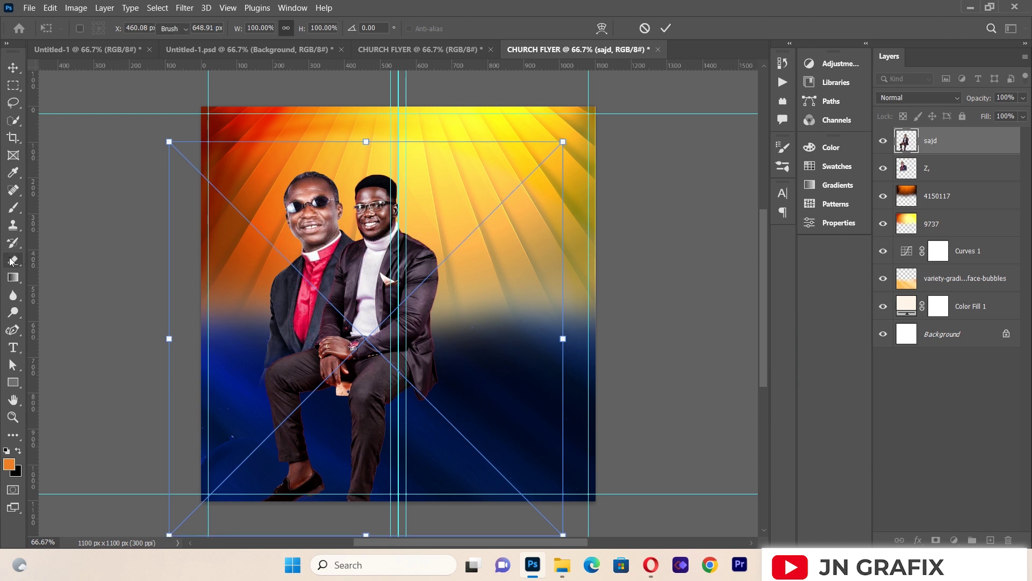
# Step: Rasterize the sajd layer and erase the second man's lower legs and shoes
pyautogui.click(13, 260)
pyautogui.click(294, 327)
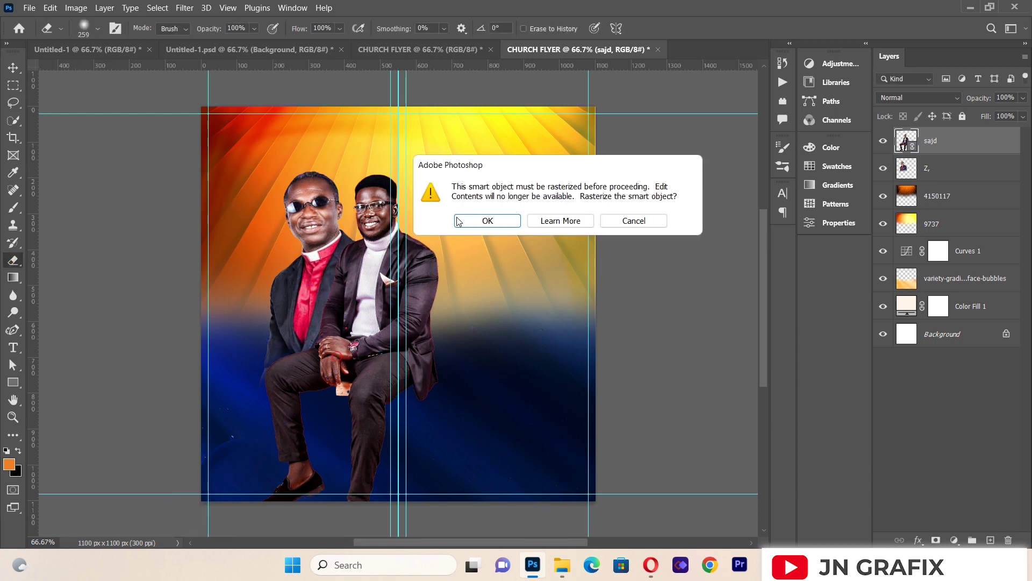
pyautogui.click(487, 220)
pyautogui.moveTo(291, 444)
pyautogui.mouseDown()
pyautogui.moveTo(279, 415)
pyautogui.moveTo(289, 423)
pyautogui.moveTo(280, 367)
pyautogui.moveTo(317, 455)
pyautogui.moveTo(357, 438)
pyautogui.moveTo(323, 476)
pyautogui.moveTo(424, 387)
pyautogui.moveTo(336, 407)
pyautogui.mouseUp()
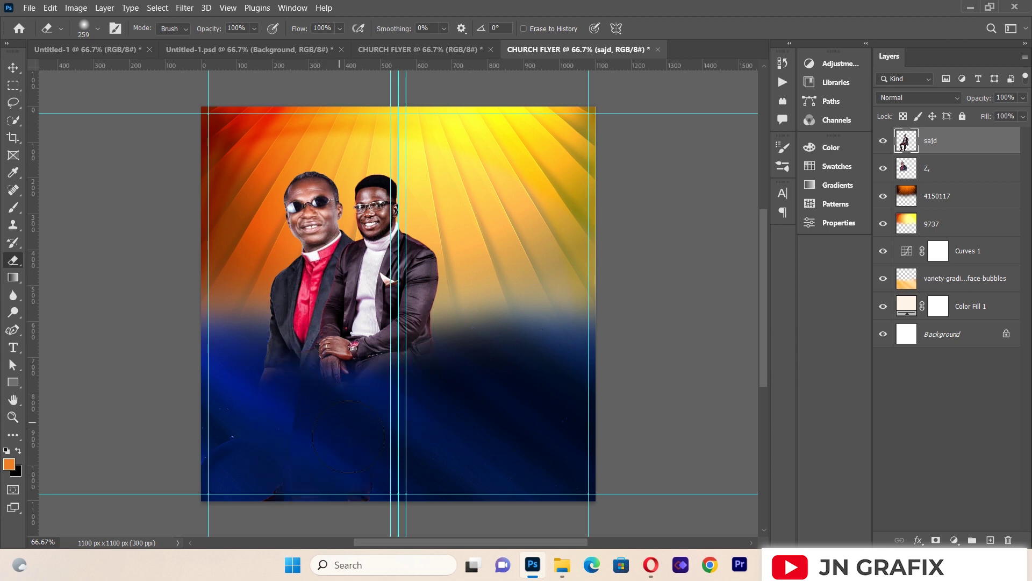
pyautogui.click(13, 67)
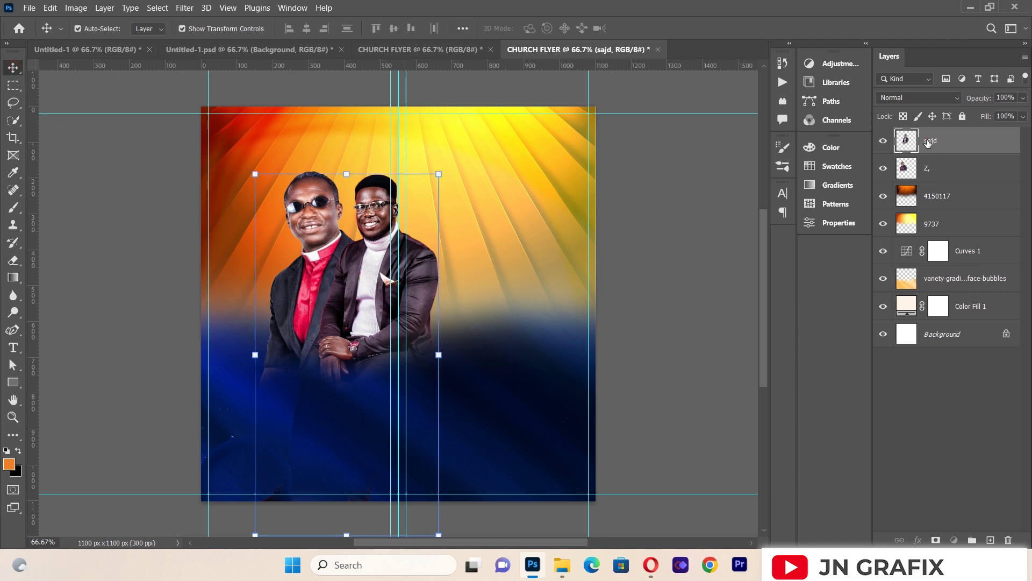
# Step: Move the sajd layer beneath Z and fine-tune both men's positions
pyautogui.moveTo(928, 143); pyautogui.dragTo(924, 189)
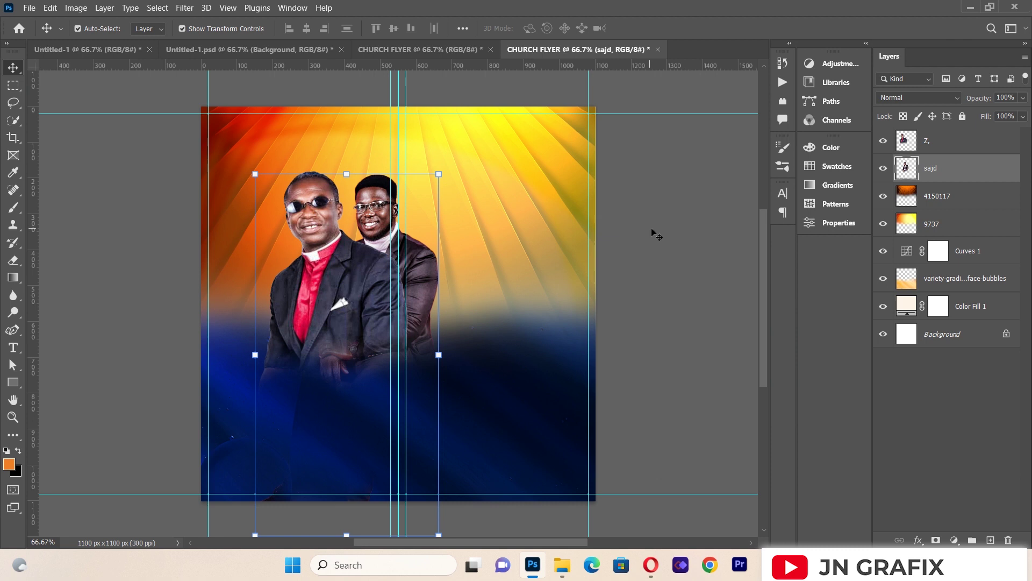
pyautogui.moveTo(422, 266); pyautogui.dragTo(428, 260)
pyautogui.click(340, 264)
pyautogui.moveTo(340, 264); pyautogui.dragTo(333, 263)
pyautogui.click(125, 246)
pyautogui.moveTo(428, 246); pyautogui.dragTo(428, 257)
# Step: Scale the younger man to about 96%, nudge him left and down, and commit
pyautogui.moveTo(452, 177); pyautogui.dragTo(446, 191)
pyautogui.moveTo(427, 305); pyautogui.dragTo(430, 292)
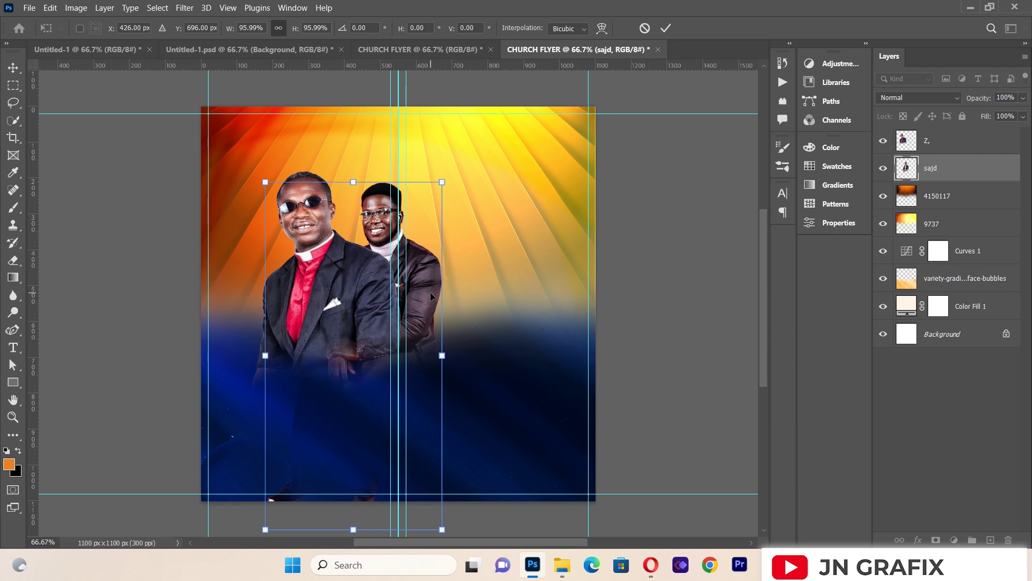
pyautogui.press('Left')
pyautogui.press('Left')
pyautogui.press('Left')
pyautogui.press('Left')
pyautogui.press('Left')
pyautogui.press('Left')
pyautogui.press('Left')
pyautogui.press('Left')
pyautogui.press('Left')
pyautogui.press('Left')
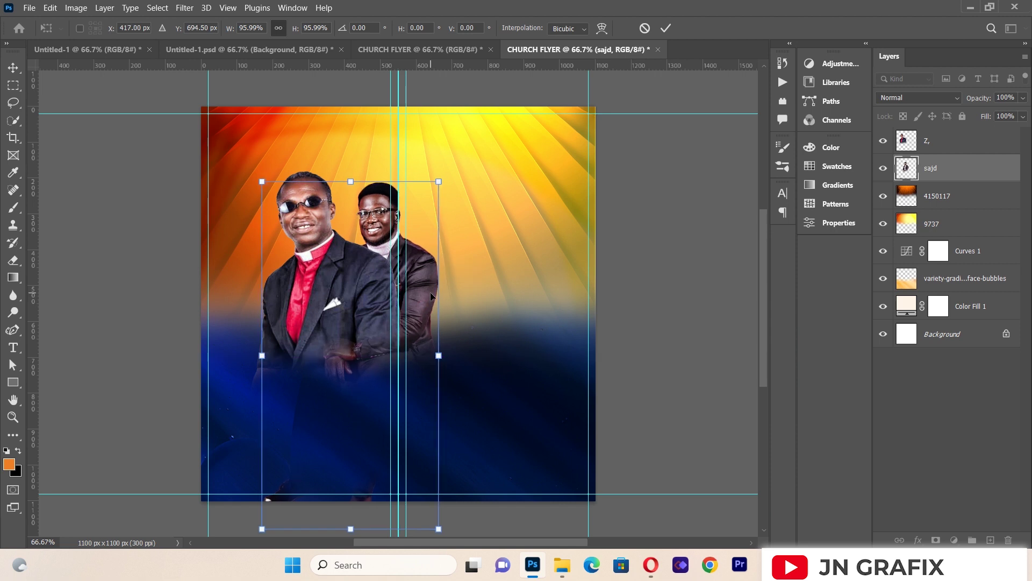
pyautogui.press('Down')
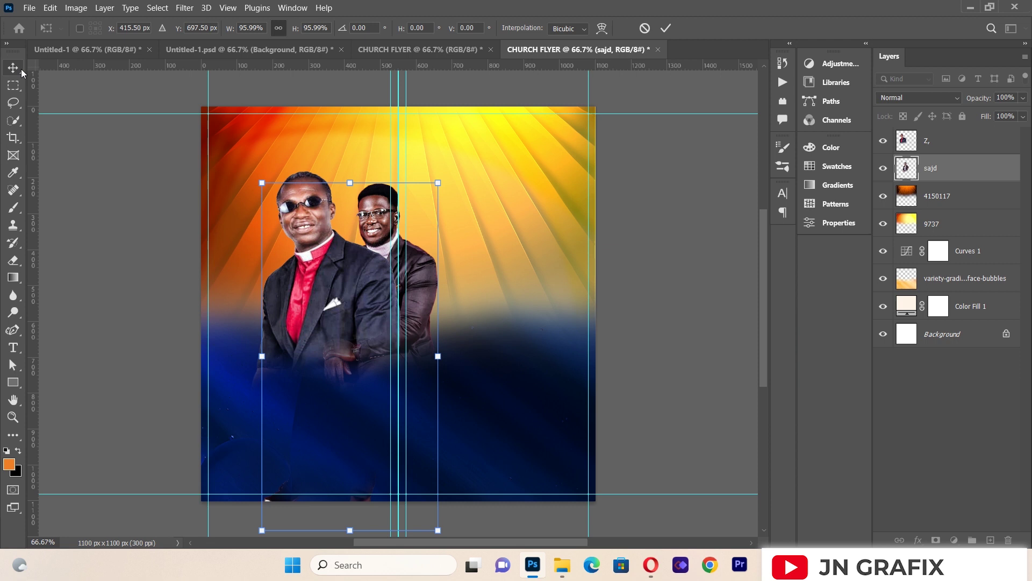
pyautogui.press('Return')
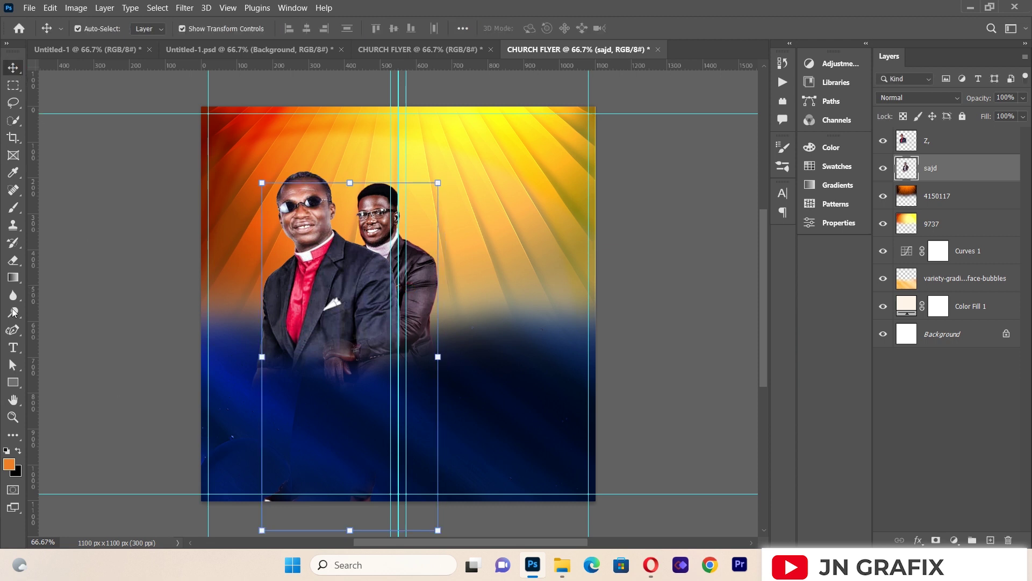
# Step: Erase part of the younger man's lower jacket, then bring up Place Linked for another image
pyautogui.click(13, 260)
pyautogui.moveTo(340, 386)
pyautogui.mouseDown()
pyautogui.moveTo(393, 390)
pyautogui.moveTo(433, 362)
pyautogui.moveTo(409, 382)
pyautogui.moveTo(434, 386)
pyautogui.mouseUp()
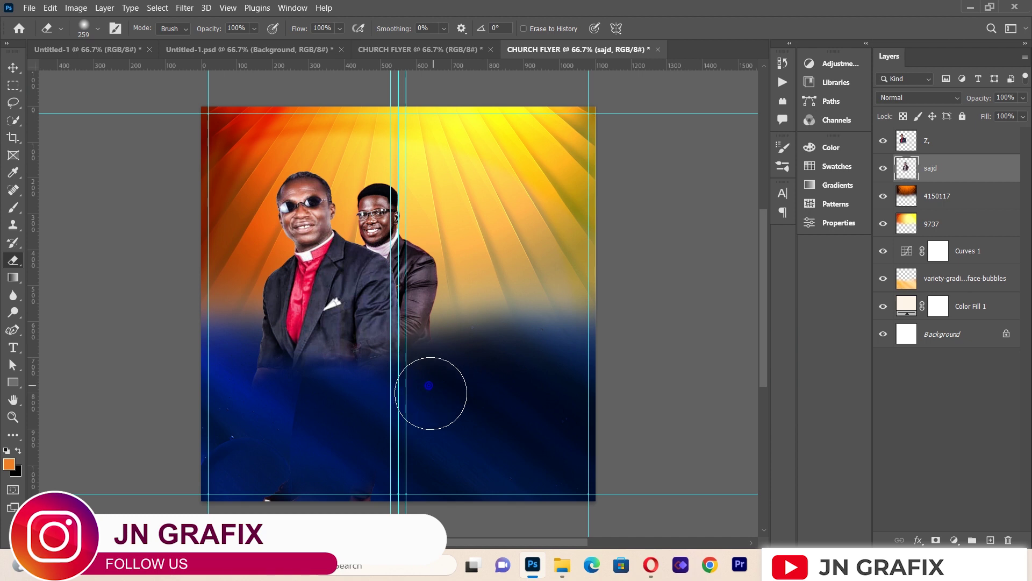
pyautogui.click(13, 67)
pyautogui.click(72, 156)
pyautogui.click(29, 7)
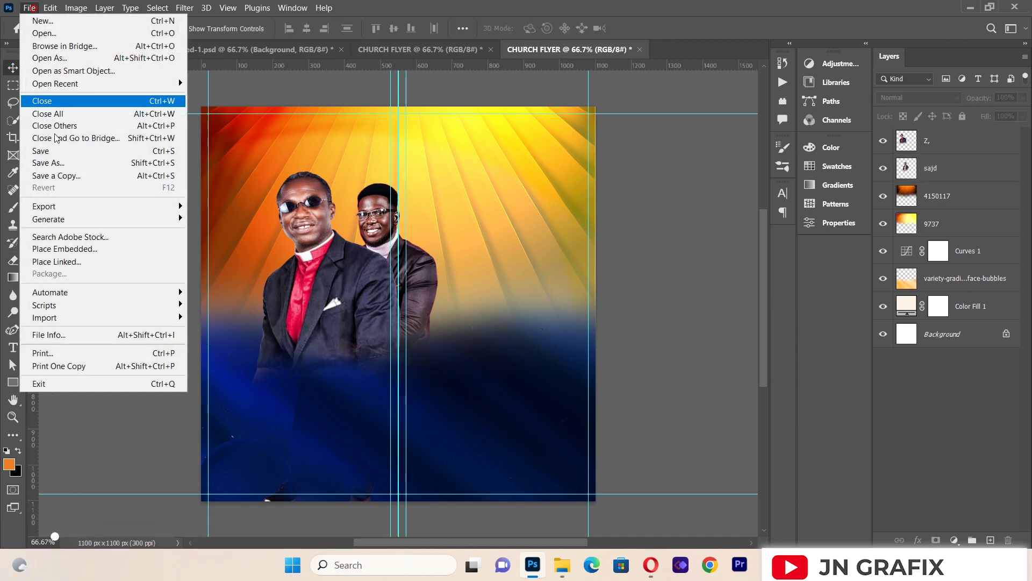
pyautogui.click(59, 261)
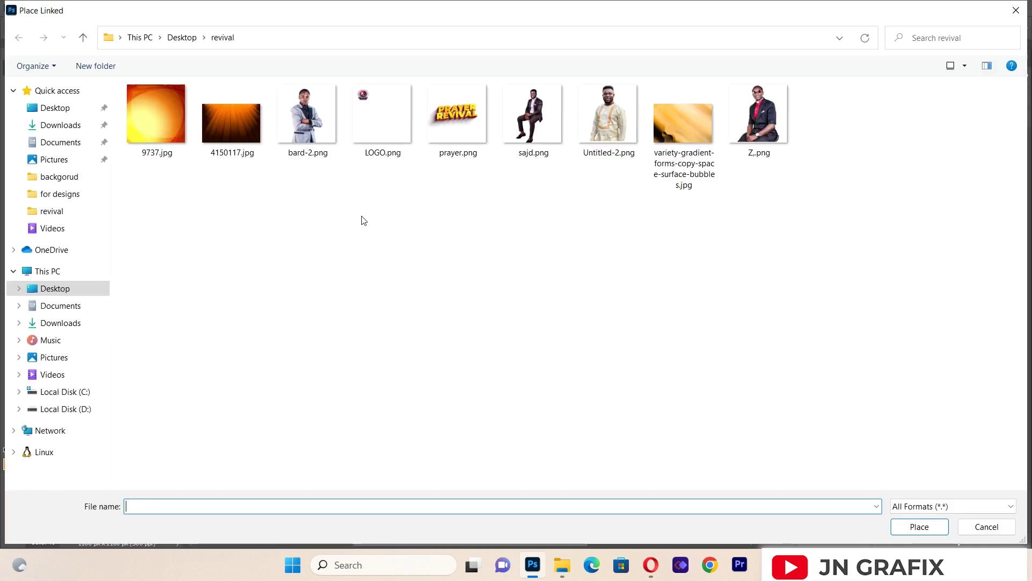
# Step: Place Untitled-2.png at 53%, move it up-right, and stack its layer beneath sajd
pyautogui.doubleClick(617, 117)
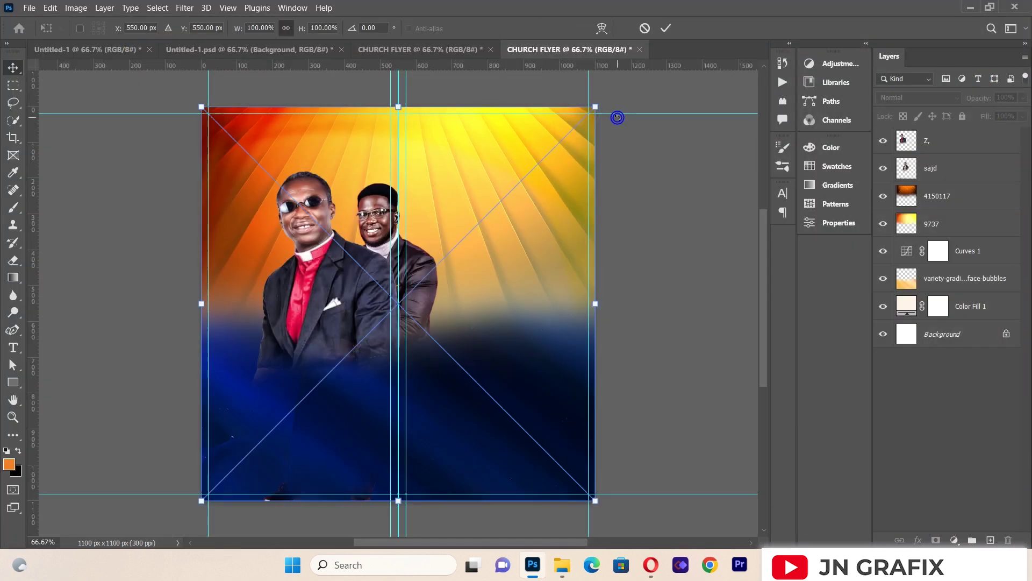
pyautogui.moveTo(597, 107); pyautogui.dragTo(411, 293)
pyautogui.moveTo(324, 427); pyautogui.dragTo(442, 319)
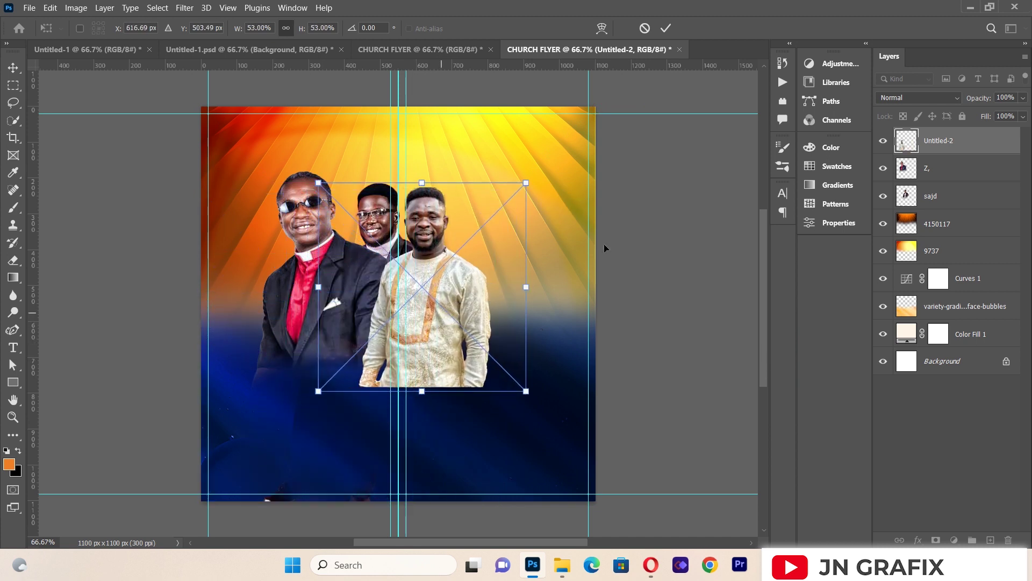
pyautogui.press('Return')
pyautogui.moveTo(939, 141); pyautogui.dragTo(933, 217)
pyautogui.moveTo(455, 319)
pyautogui.mouseDown()
pyautogui.moveTo(459, 290)
pyautogui.moveTo(460, 316)
pyautogui.mouseUp()
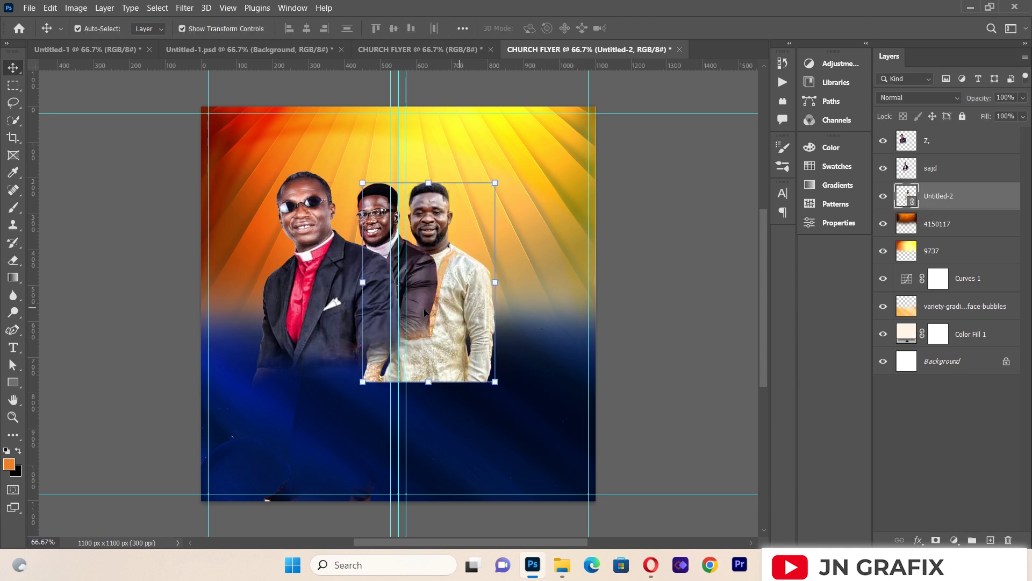
pyautogui.click(185, 321)
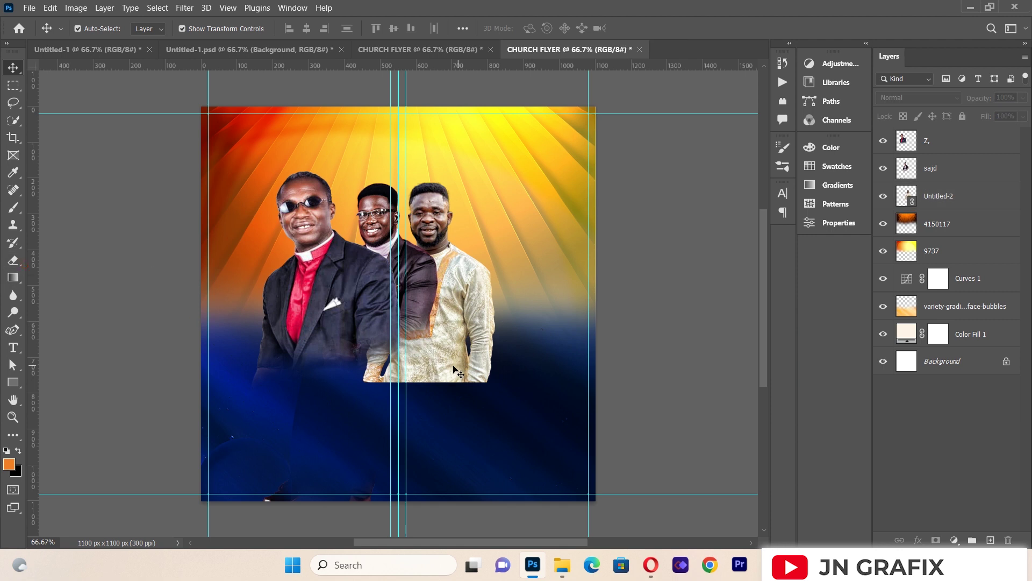
# Step: Rasterize the Untitled-2 layer and erase the third man's lower garment
pyautogui.click(14, 261)
pyautogui.click(380, 360)
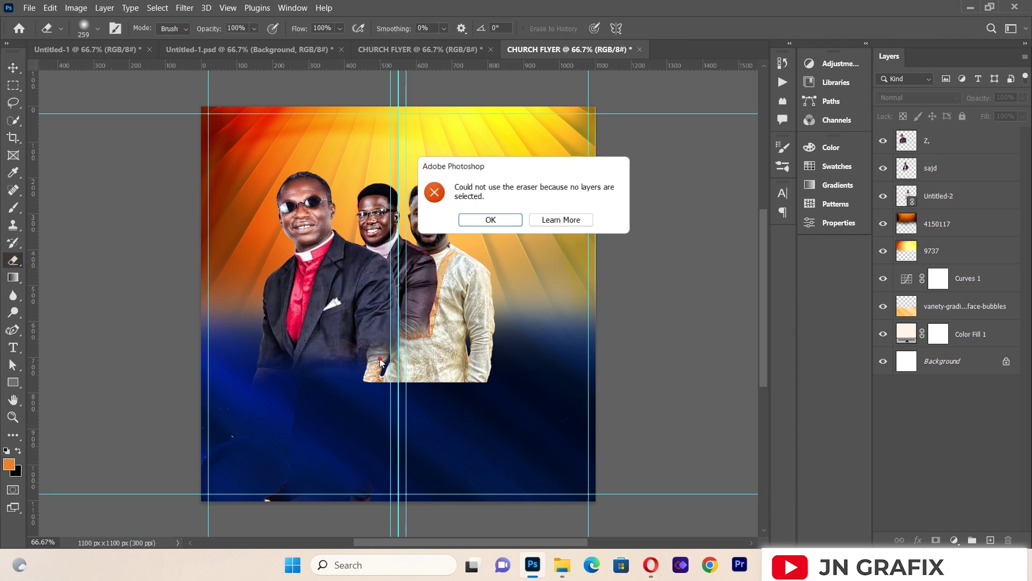
pyautogui.click(485, 222)
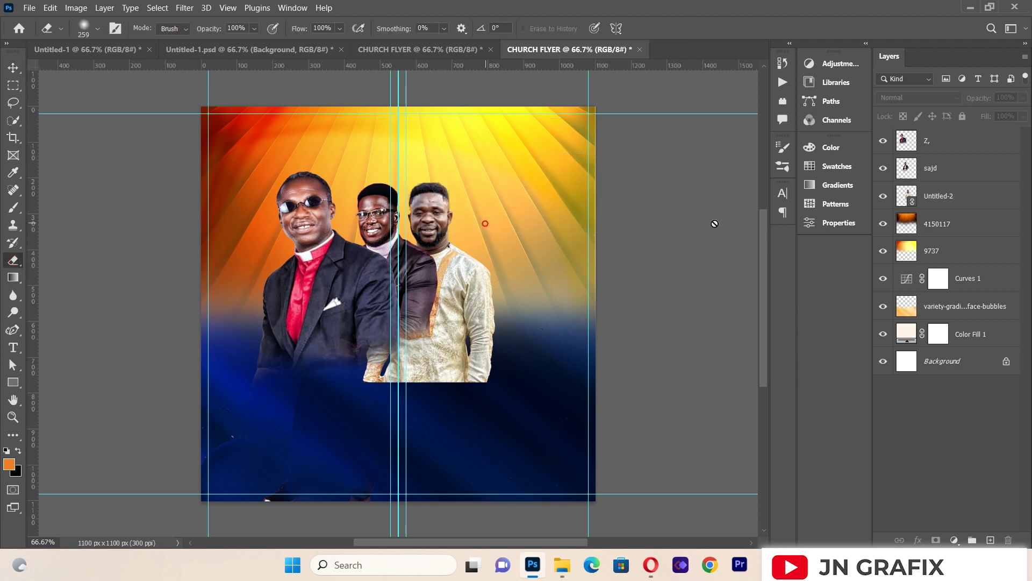
pyautogui.click(935, 195)
pyautogui.click(430, 318)
pyautogui.click(480, 222)
pyautogui.moveTo(379, 376)
pyautogui.mouseDown()
pyautogui.moveTo(369, 392)
pyautogui.moveTo(387, 392)
pyautogui.moveTo(396, 376)
pyautogui.moveTo(458, 372)
pyautogui.moveTo(502, 334)
pyautogui.moveTo(461, 376)
pyautogui.moveTo(413, 398)
pyautogui.moveTo(460, 362)
pyautogui.moveTo(443, 358)
pyautogui.mouseUp()
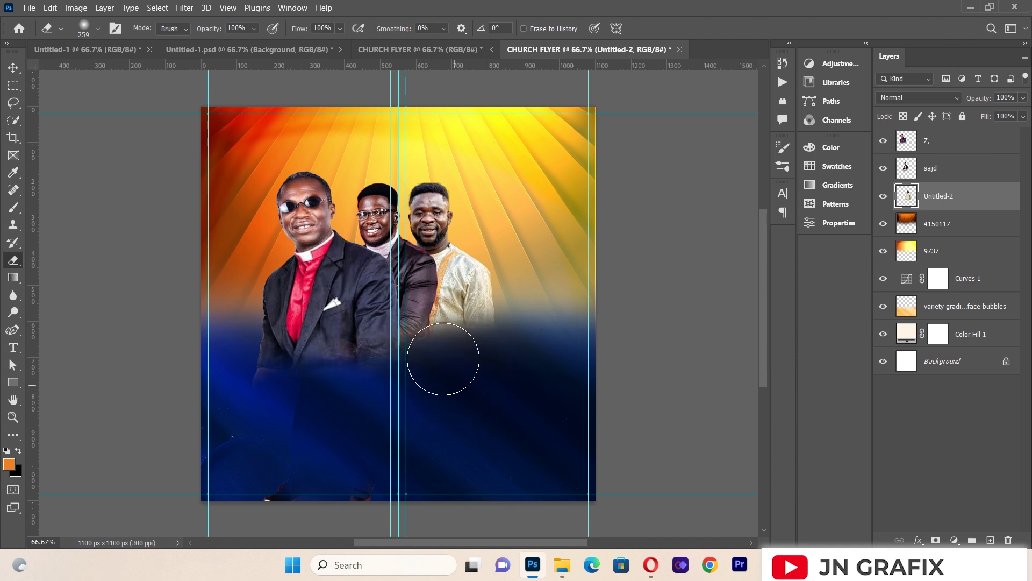
# Step: Check the third man's placement with the Move tool
pyautogui.click(13, 67)
pyautogui.click(118, 294)
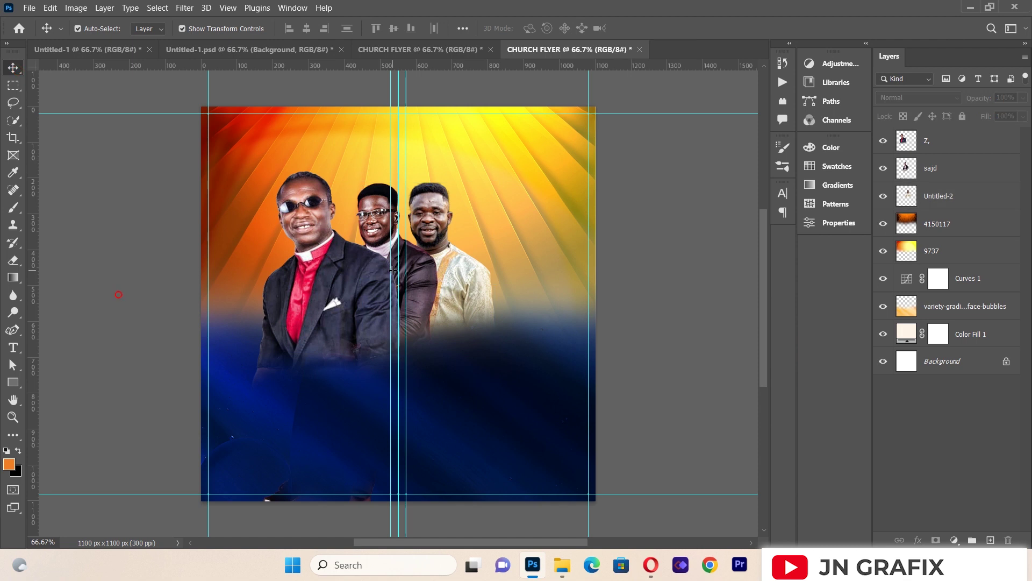
pyautogui.click(465, 289)
pyautogui.click(146, 245)
# Step: Place bard-2.png as a linked image, shrink it, and move it right of the group
pyautogui.click(29, 8)
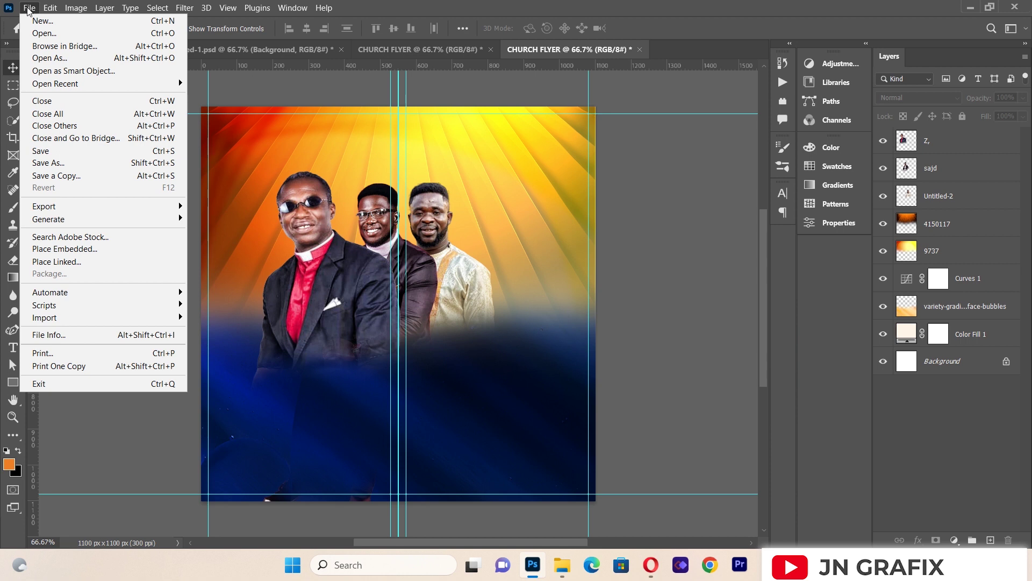
pyautogui.click(89, 258)
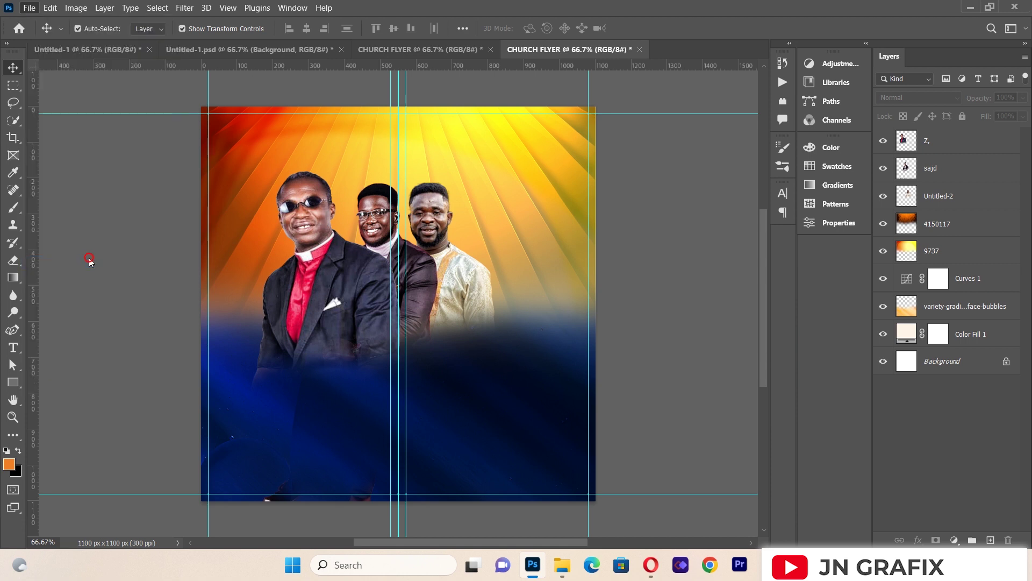
pyautogui.doubleClick(318, 117)
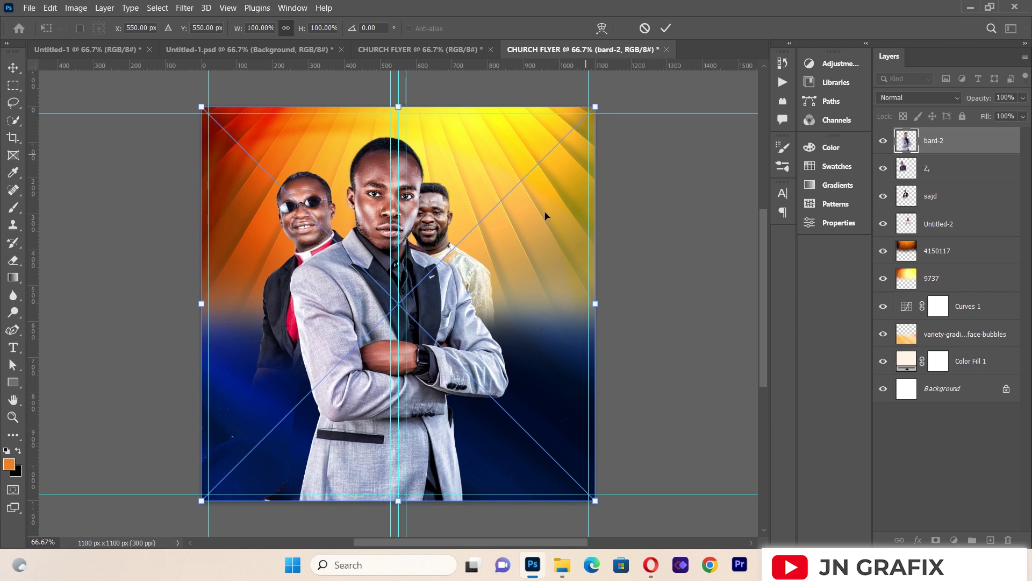
pyautogui.moveTo(444, 290); pyautogui.dragTo(515, 255)
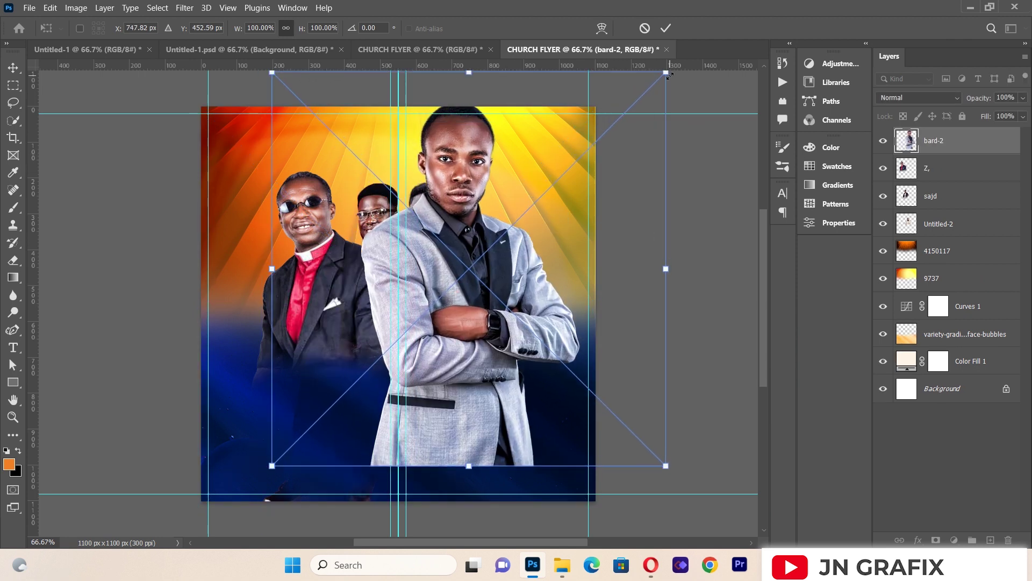
pyautogui.moveTo(669, 77); pyautogui.dragTo(567, 221)
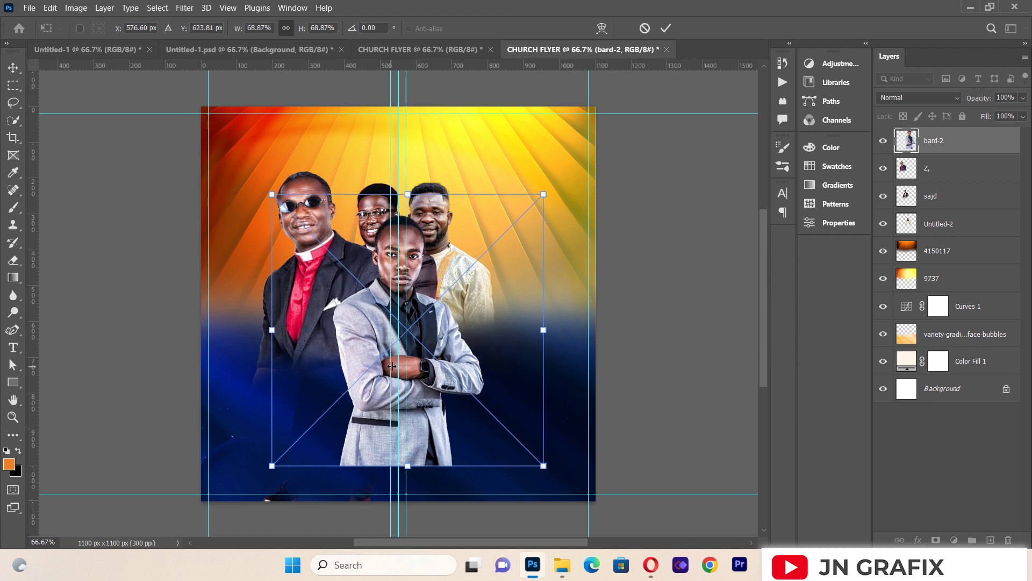
pyautogui.moveTo(474, 307); pyautogui.dragTo(533, 253)
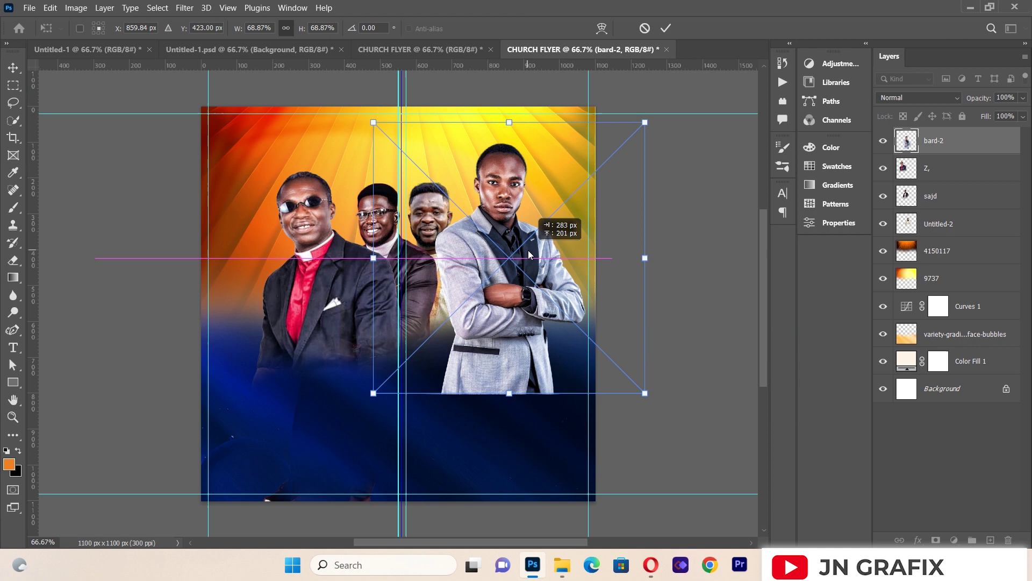
# Step: Stack bard-2 beneath Untitled-2 and resize it at the group's right end
pyautogui.moveTo(949, 141); pyautogui.dragTo(938, 238)
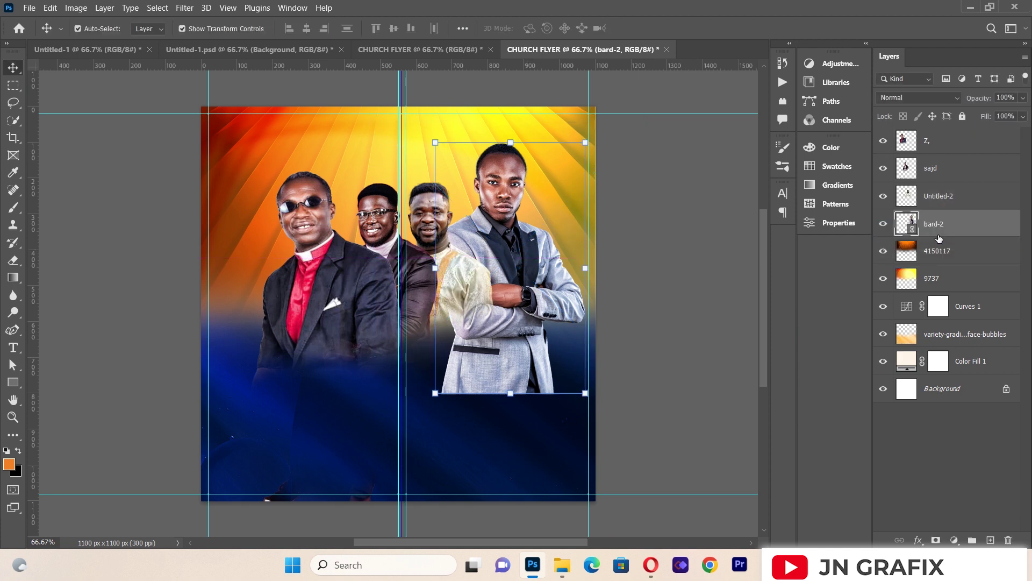
pyautogui.moveTo(526, 299)
pyautogui.mouseDown()
pyautogui.moveTo(514, 321)
pyautogui.moveTo(512, 314)
pyautogui.mouseUp()
pyautogui.moveTo(563, 167); pyautogui.dragTo(588, 203)
pyautogui.moveTo(490, 358); pyautogui.dragTo(514, 310)
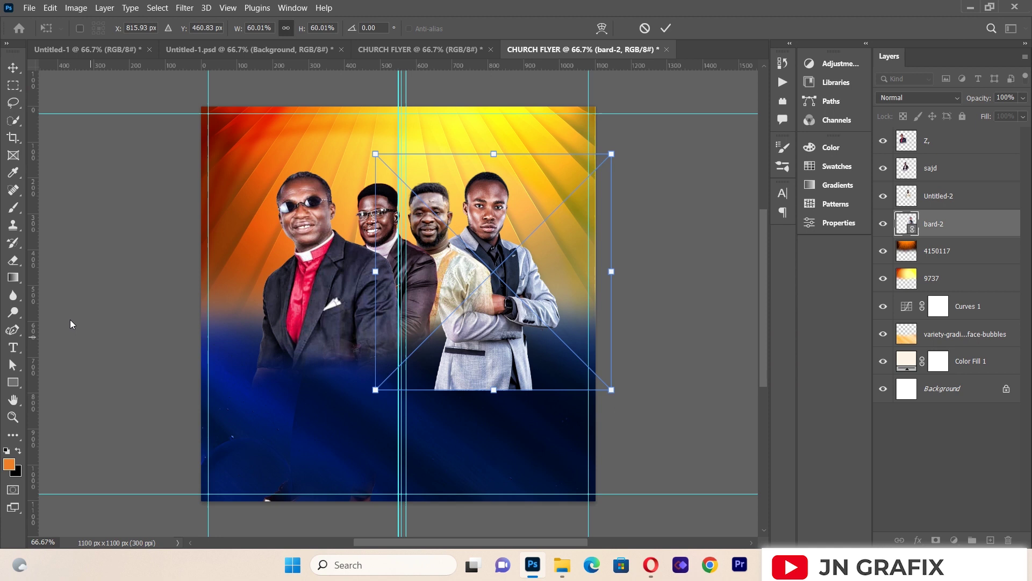
pyautogui.press('Return')
pyautogui.click(69, 330)
# Step: Rasterize the bard-2 layer and erase the bottom of the right man's suit
pyautogui.press('e')
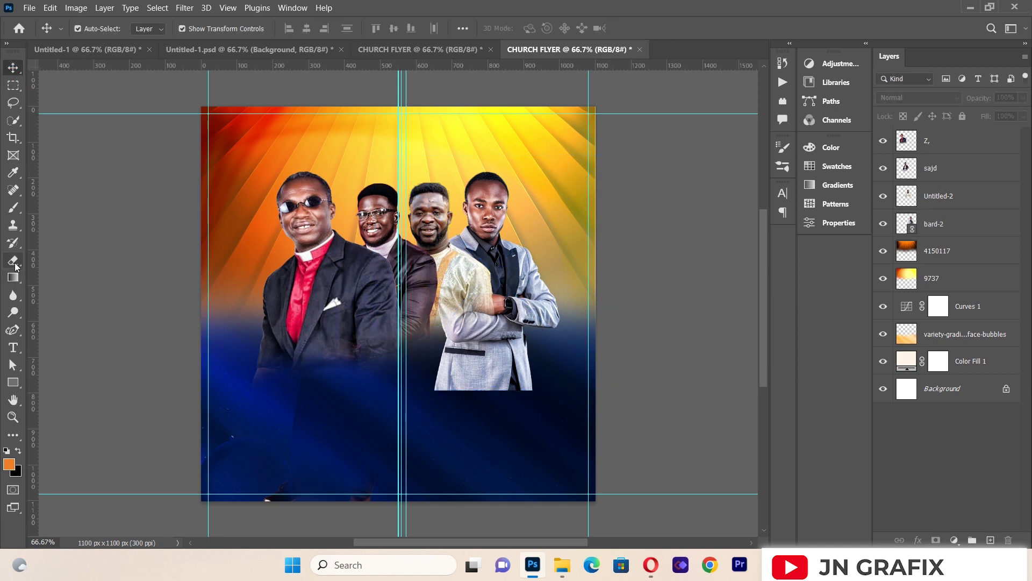
pyautogui.click(460, 371)
pyautogui.click(490, 221)
pyautogui.click(941, 231)
pyautogui.click(485, 376)
pyautogui.click(489, 221)
pyautogui.moveTo(452, 379)
pyautogui.mouseDown()
pyautogui.moveTo(473, 355)
pyautogui.moveTo(505, 350)
pyautogui.moveTo(536, 361)
pyautogui.moveTo(462, 344)
pyautogui.moveTo(505, 336)
pyautogui.moveTo(550, 346)
pyautogui.mouseUp()
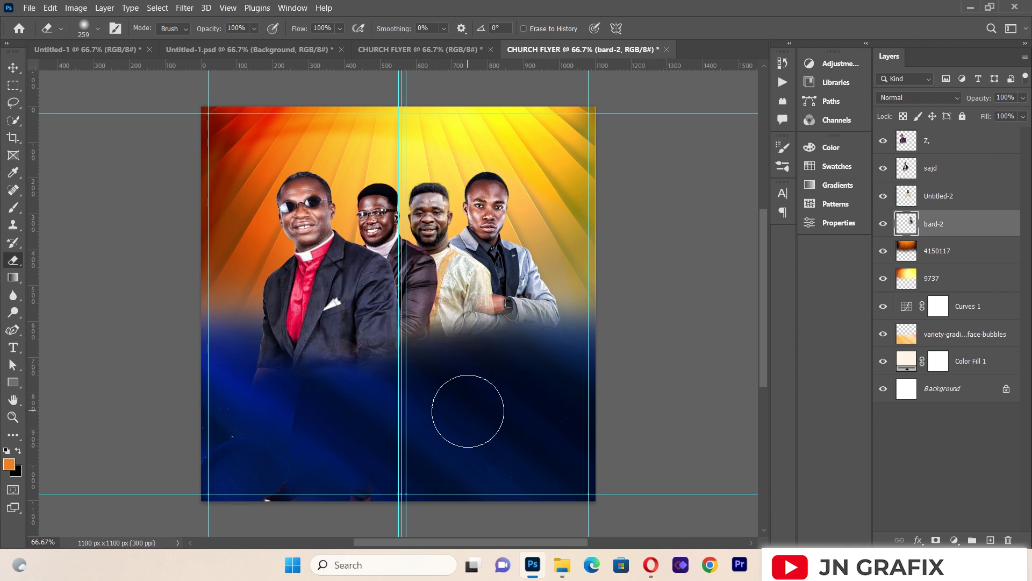
pyautogui.press('v')
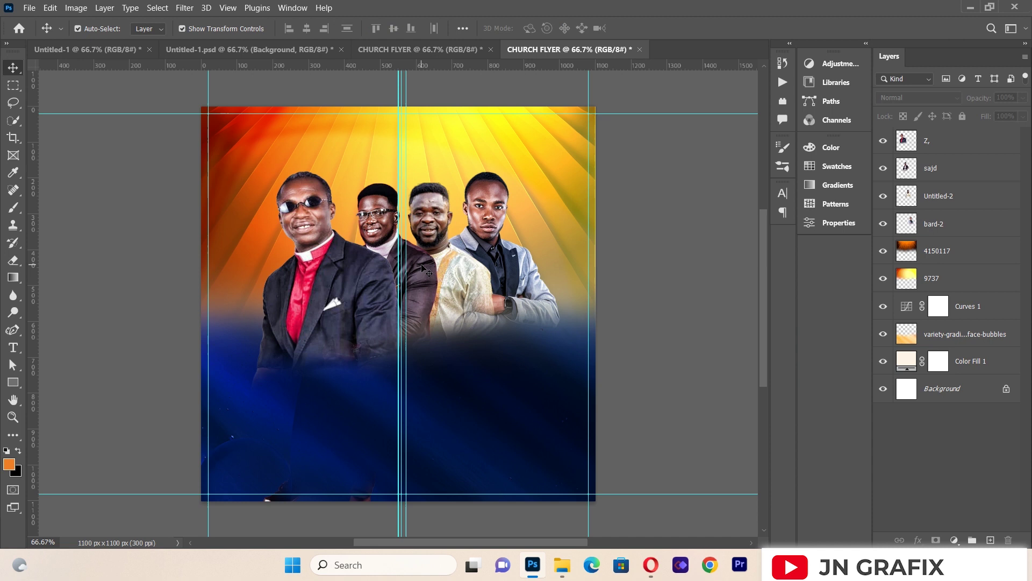
# Step: Nudge the leftmost man left and enlarge the third man to about 99%
pyautogui.click(345, 299)
pyautogui.moveTo(341, 299); pyautogui.dragTo(337, 298)
pyautogui.click(147, 301)
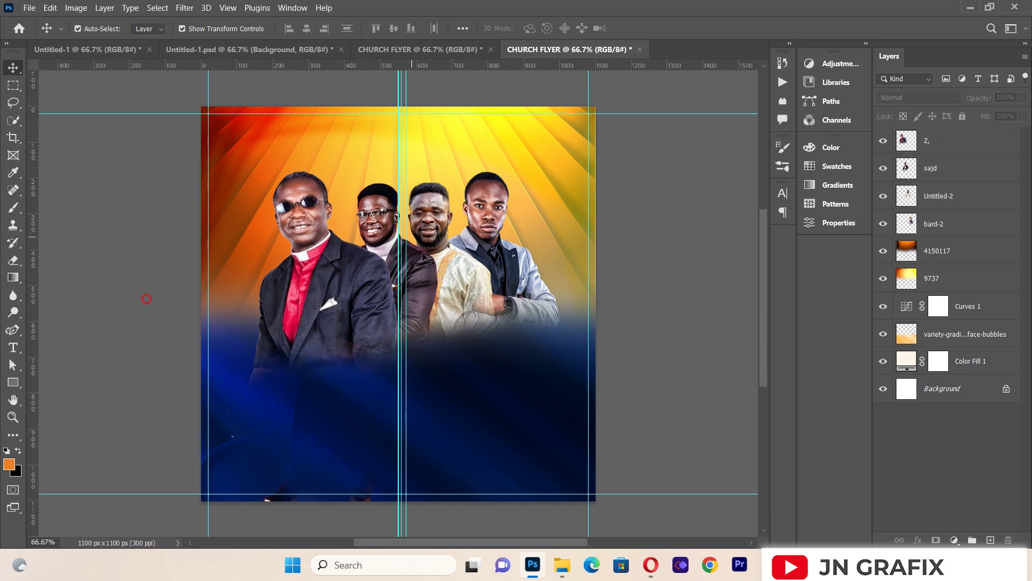
pyautogui.click(425, 252)
pyautogui.moveTo(437, 179); pyautogui.dragTo(441, 172)
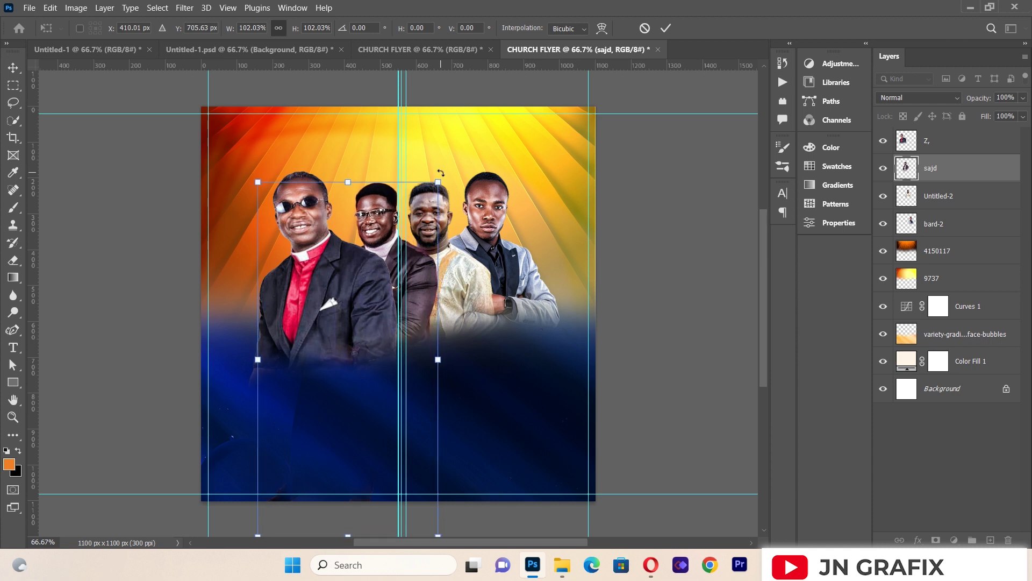
pyautogui.click(13, 67)
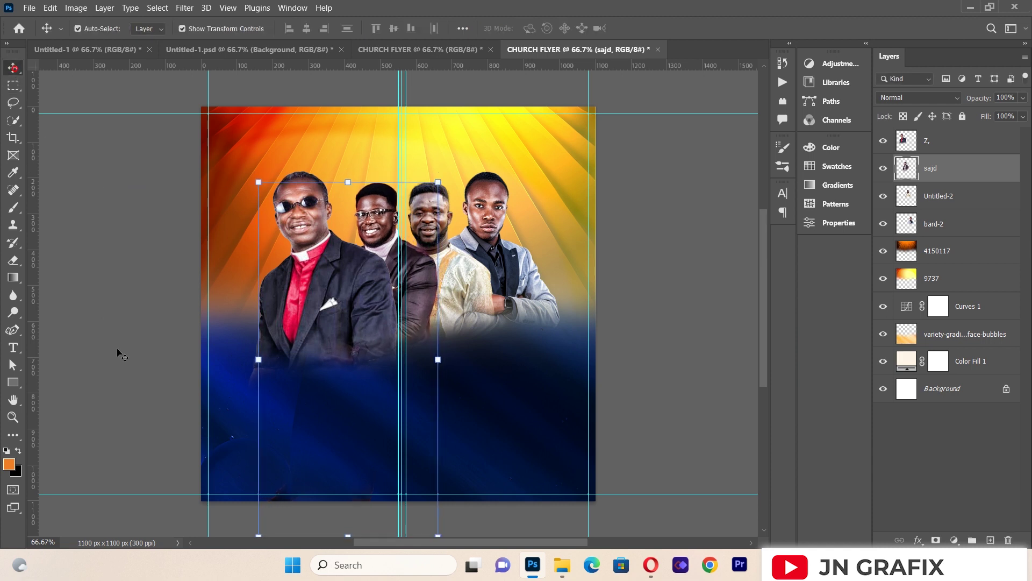
pyautogui.click(118, 353)
# Step: Shrink the second man slightly and nudge him up and left
pyautogui.click(476, 277)
pyautogui.moveTo(495, 283); pyautogui.dragTo(493, 286)
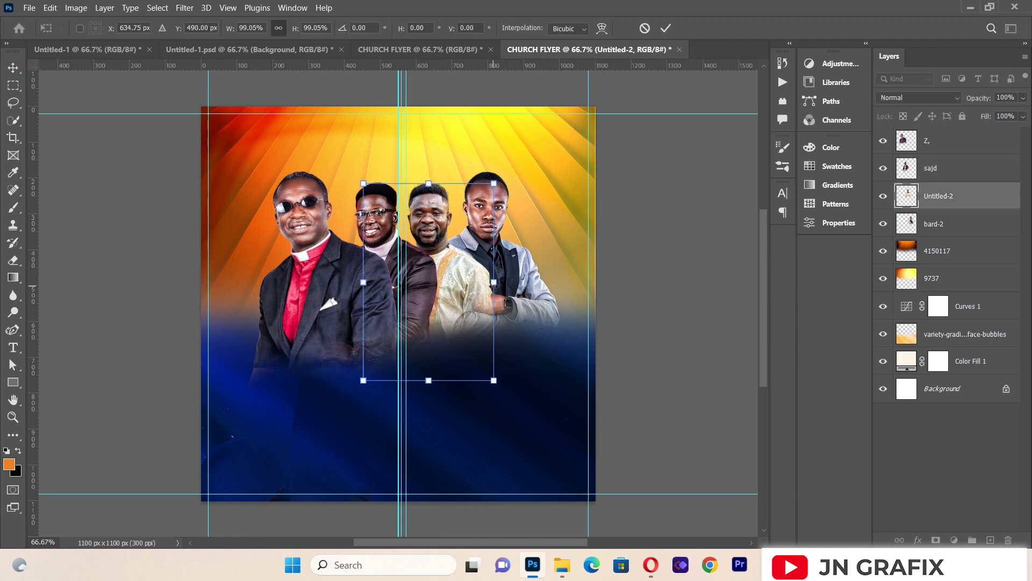
pyautogui.moveTo(493, 285); pyautogui.dragTo(493, 283)
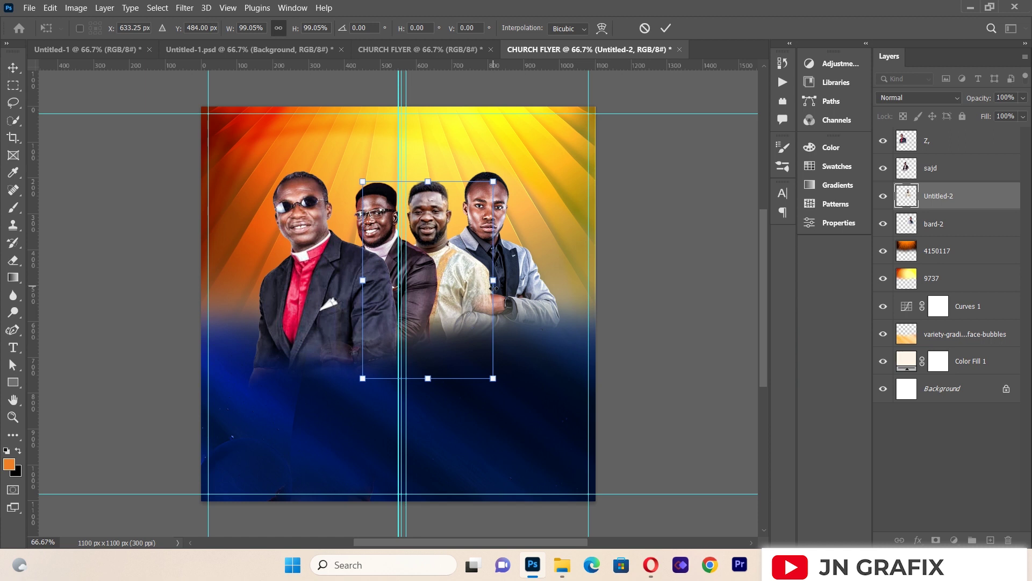
pyautogui.click(13, 67)
# Step: Shrink the right man (bard-2) to about 96% and nudge him up and left
pyautogui.click(504, 254)
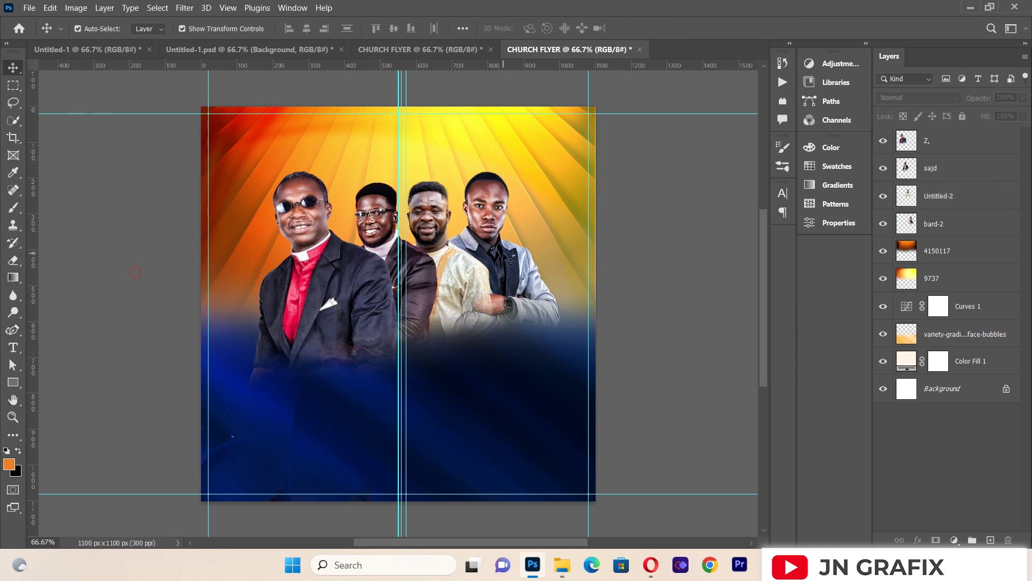
pyautogui.moveTo(560, 279); pyautogui.dragTo(554, 280)
pyautogui.press('Left')
pyautogui.press('Up')
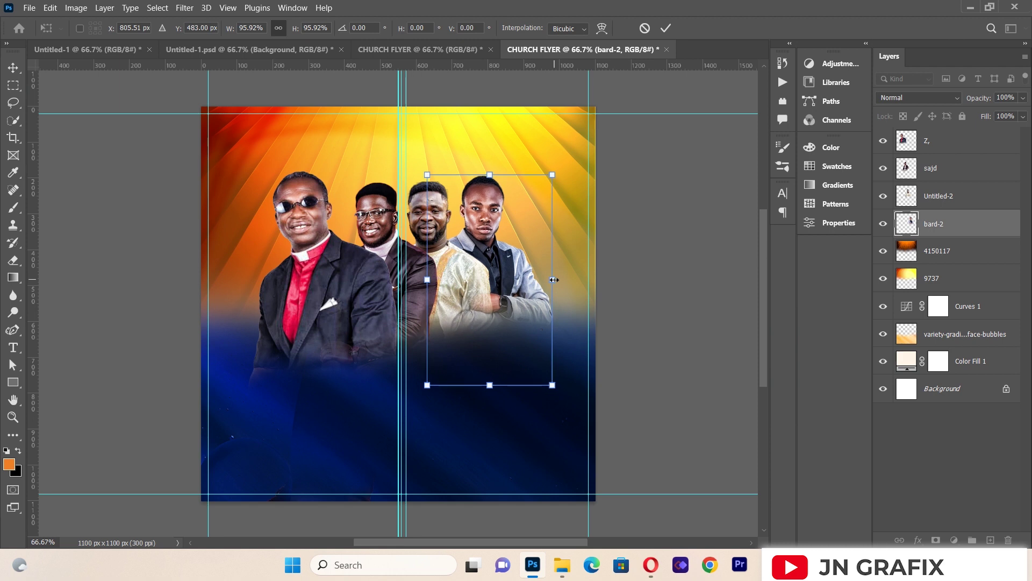
pyautogui.click(13, 68)
pyautogui.click(108, 253)
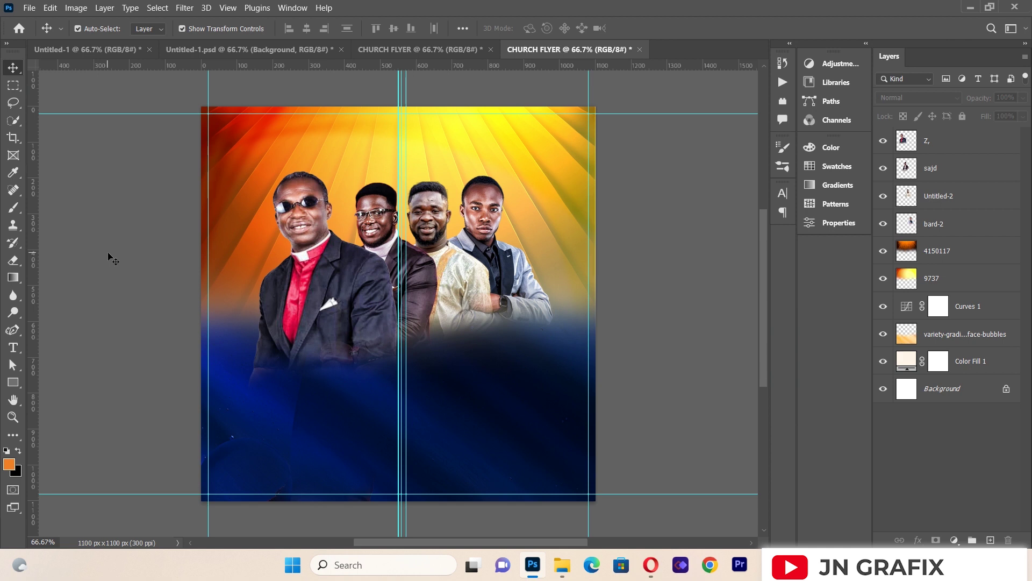
# Step: Place prayer.png as a linked image and move the PRAYER REVIVAL title lower
pyautogui.click(29, 8)
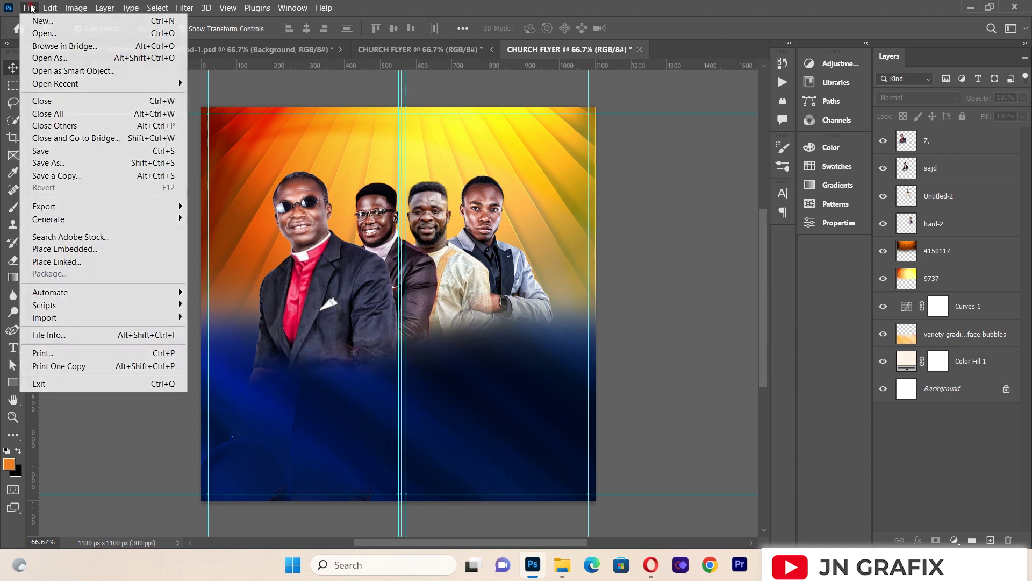
pyautogui.click(77, 262)
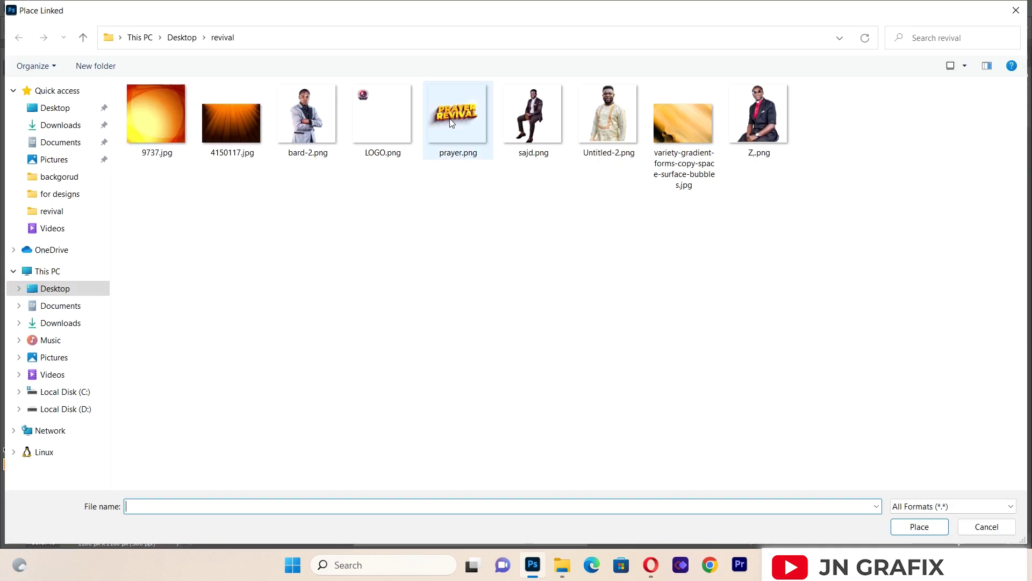
pyautogui.doubleClick(449, 118)
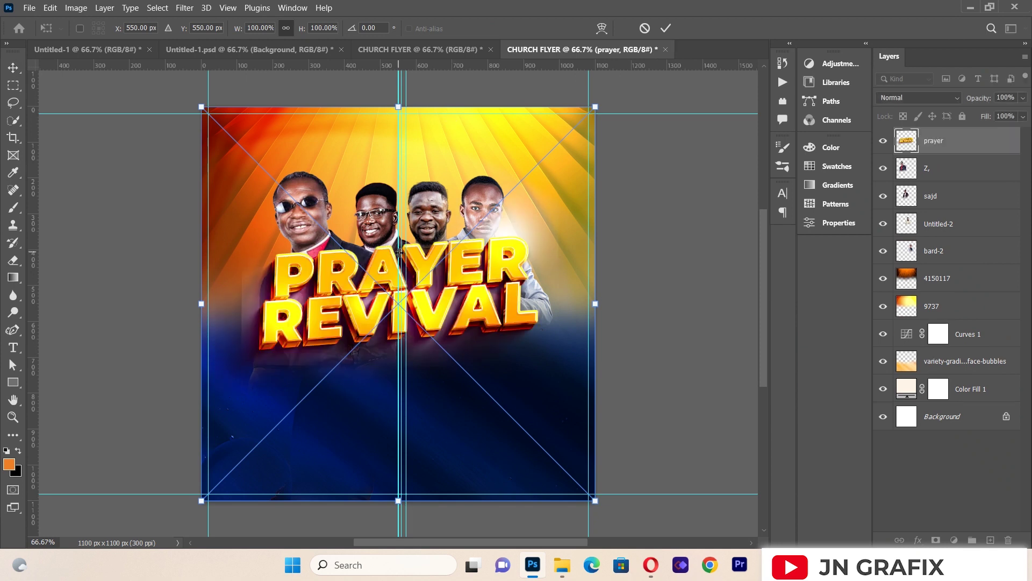
pyautogui.moveTo(418, 272); pyautogui.dragTo(419, 307)
pyautogui.click(14, 67)
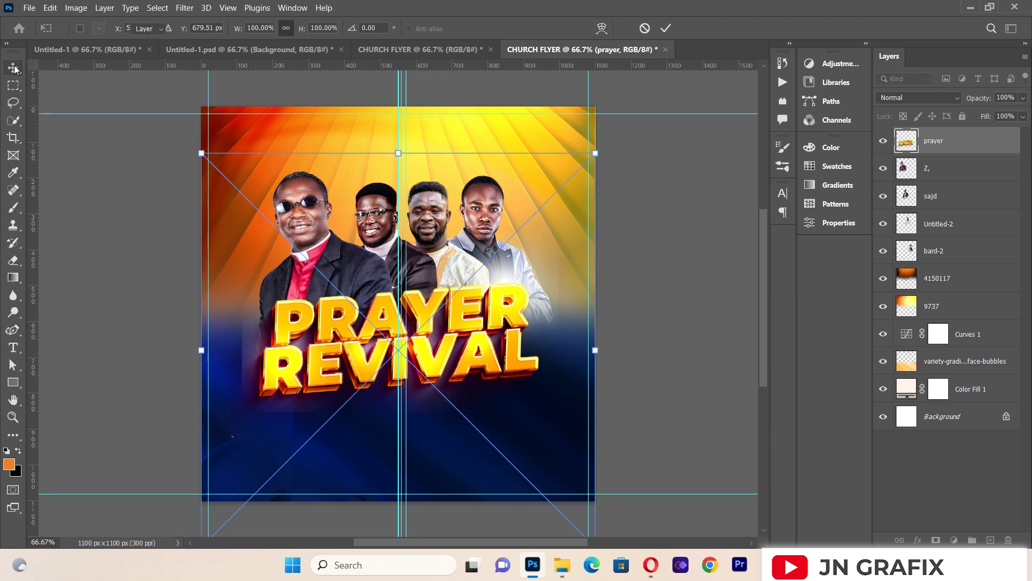
pyautogui.click(86, 214)
# Step: Free Transform the PRAYER REVIVAL title and nudge it until centred on the flyer
pyautogui.click(350, 323)
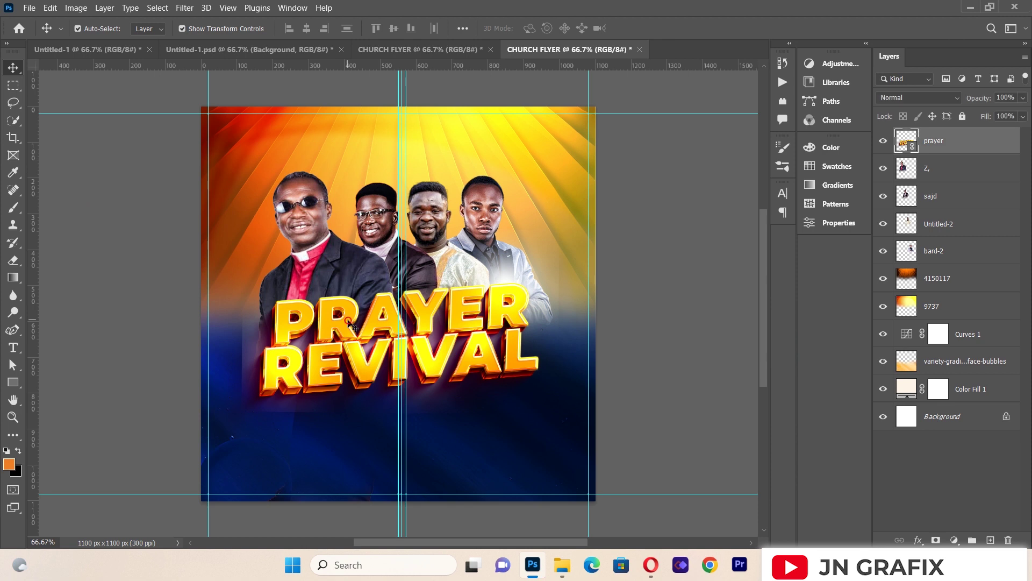
pyautogui.moveTo(350, 323); pyautogui.dragTo(347, 320)
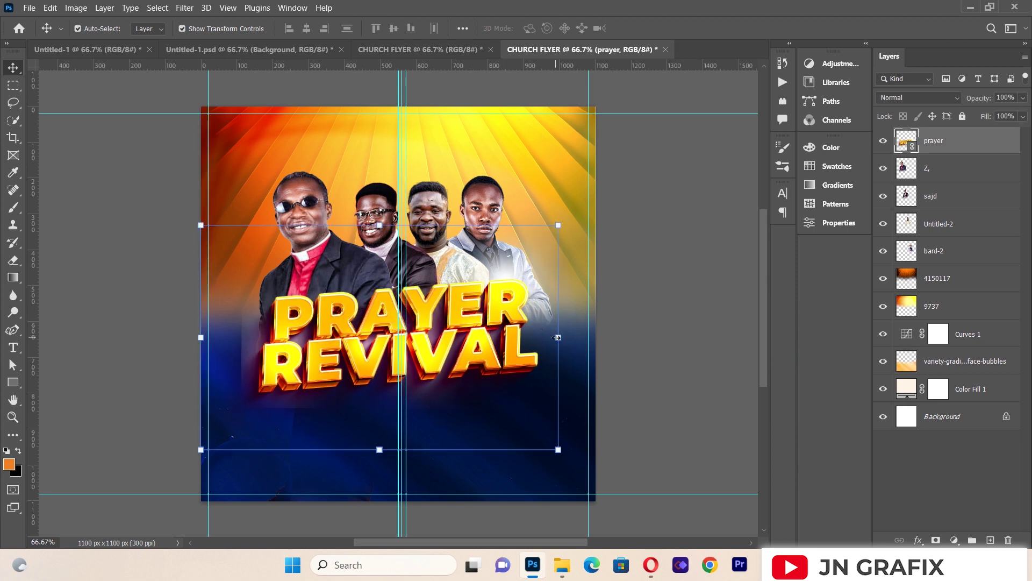
pyautogui.hotkey('ctrl', 't')
pyautogui.moveTo(556, 338); pyautogui.dragTo(558, 340)
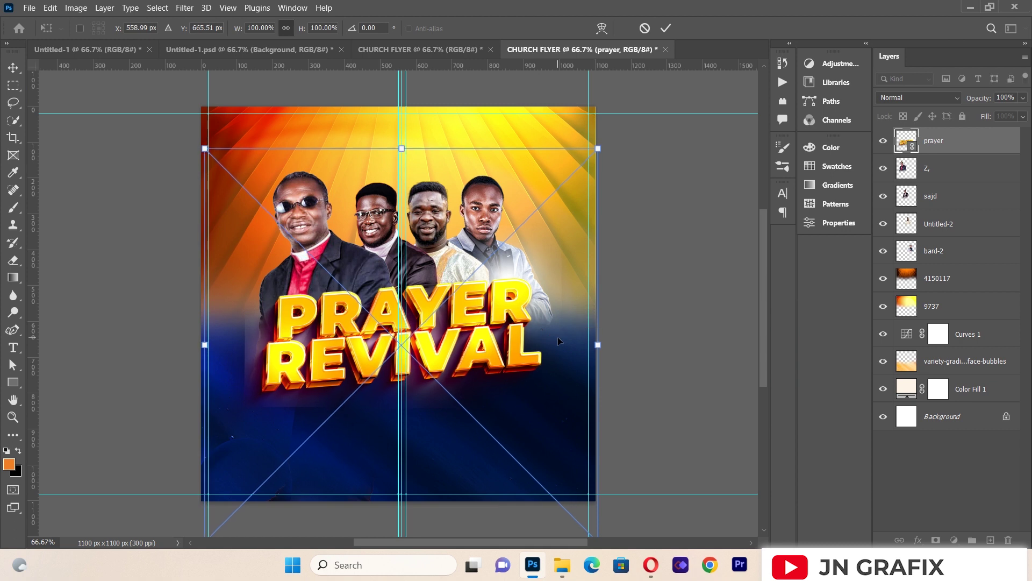
pyautogui.moveTo(433, 343); pyautogui.dragTo(439, 337)
pyautogui.press('Left')
pyautogui.press('Left')
pyautogui.press('Left')
pyautogui.press('Left')
pyautogui.press('Left')
pyautogui.press('Left')
pyautogui.press('Left')
pyautogui.press('Left')
pyautogui.press('Left')
pyautogui.press('Left')
pyautogui.press('Left')
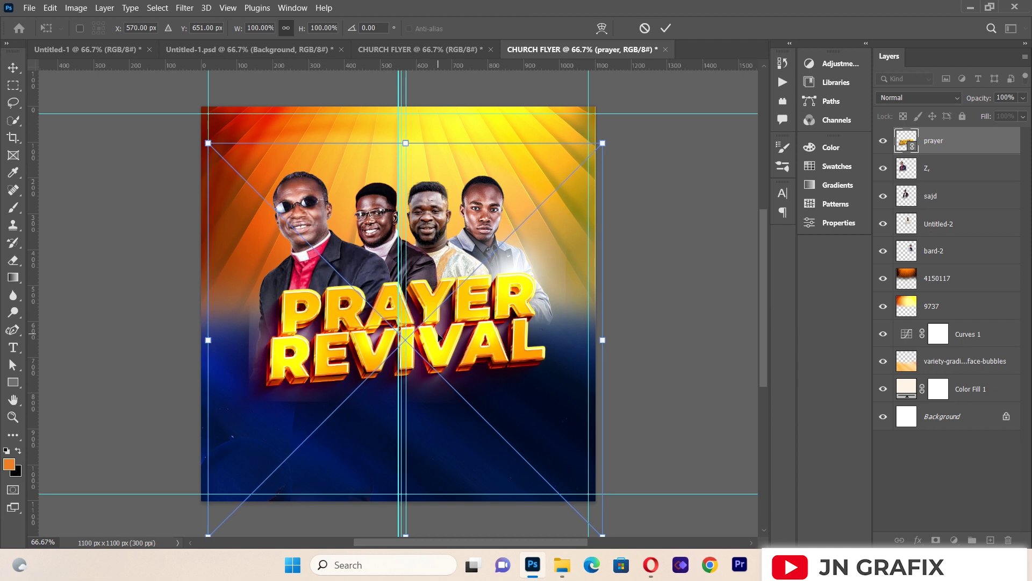
pyautogui.press('Left')
pyautogui.press('Left')
pyautogui.press('Left')
pyautogui.press('Left')
pyautogui.press('Left')
pyautogui.press('Down')
pyautogui.press('Down')
pyautogui.press('Down')
pyautogui.press('Down')
pyautogui.press('Down')
pyautogui.press('Up')
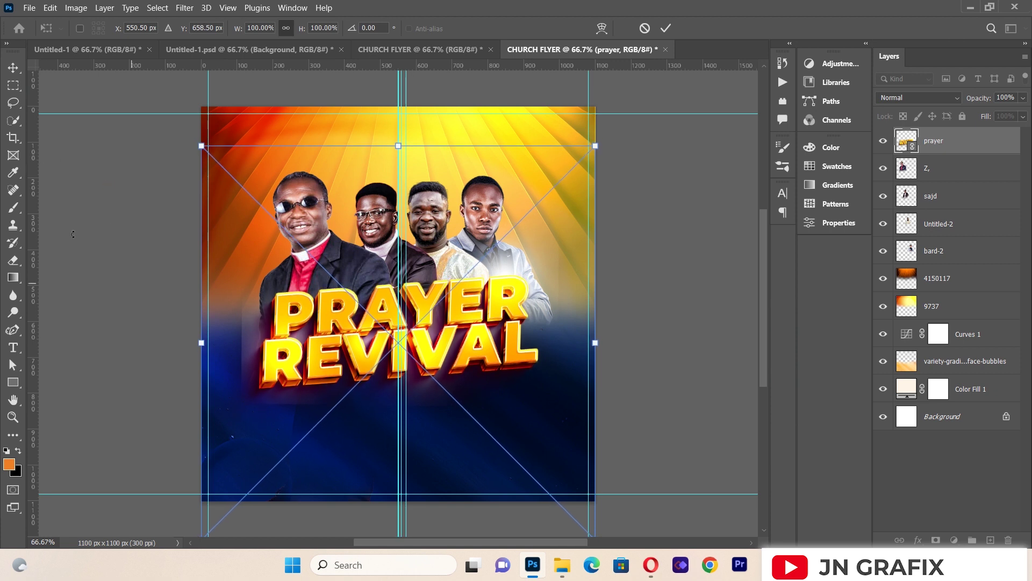
pyautogui.click(84, 213)
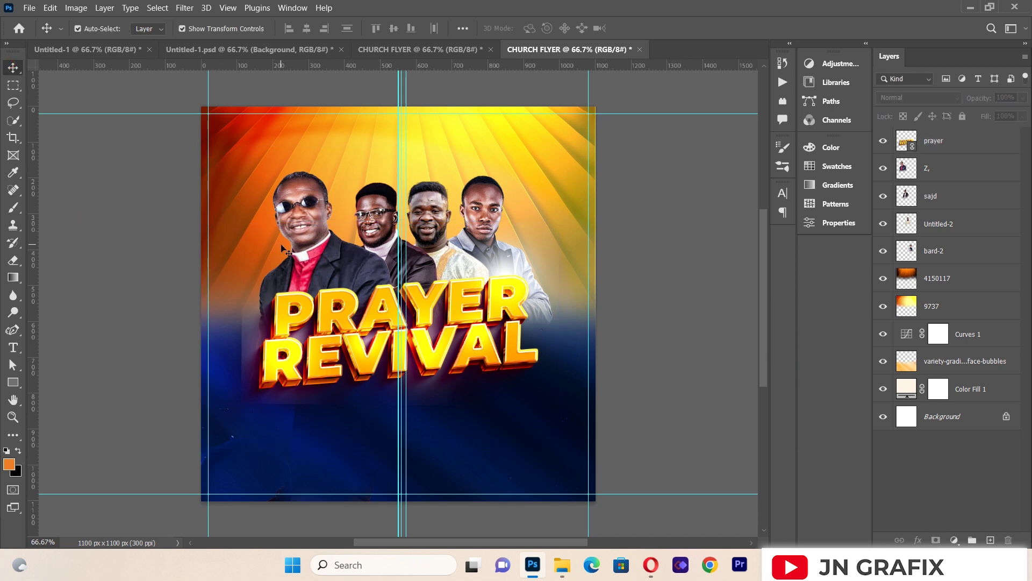
# Step: Nudge the bishop on the left up slightly and recheck the title
pyautogui.click(306, 249)
pyautogui.press('Up')
pyautogui.press('Up')
pyautogui.click(132, 289)
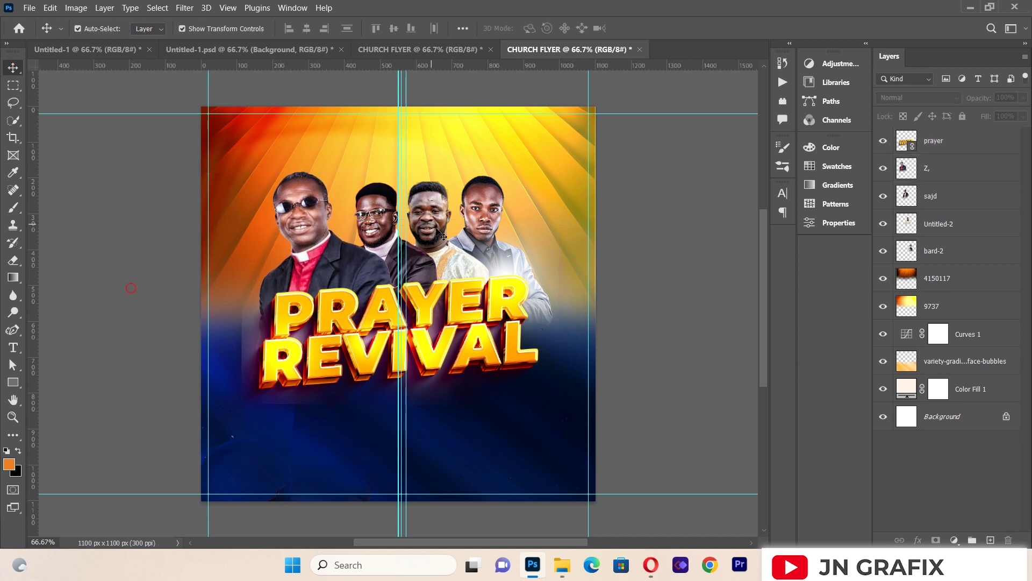
pyautogui.click(493, 252)
pyautogui.click(66, 305)
# Step: Draw a wide rectangle bar below the title and fill it light yellow-orange
pyautogui.click(14, 386)
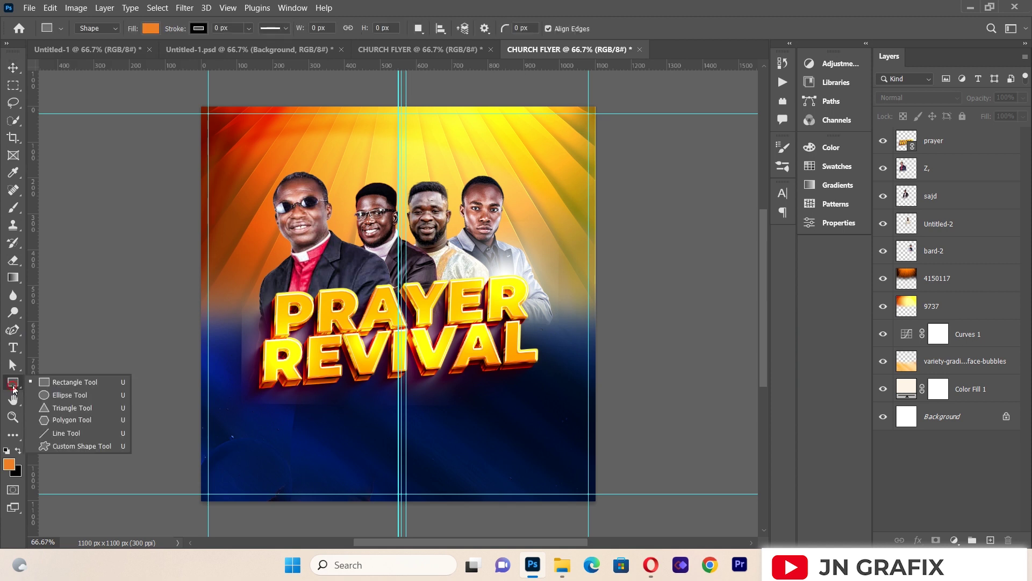
pyautogui.click(42, 381)
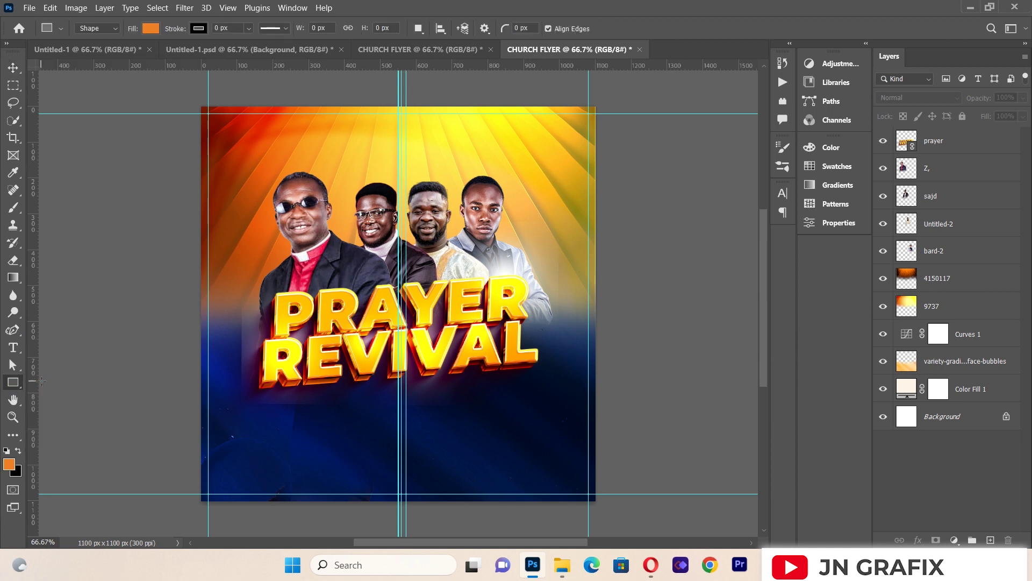
pyautogui.moveTo(259, 393); pyautogui.dragTo(527, 415)
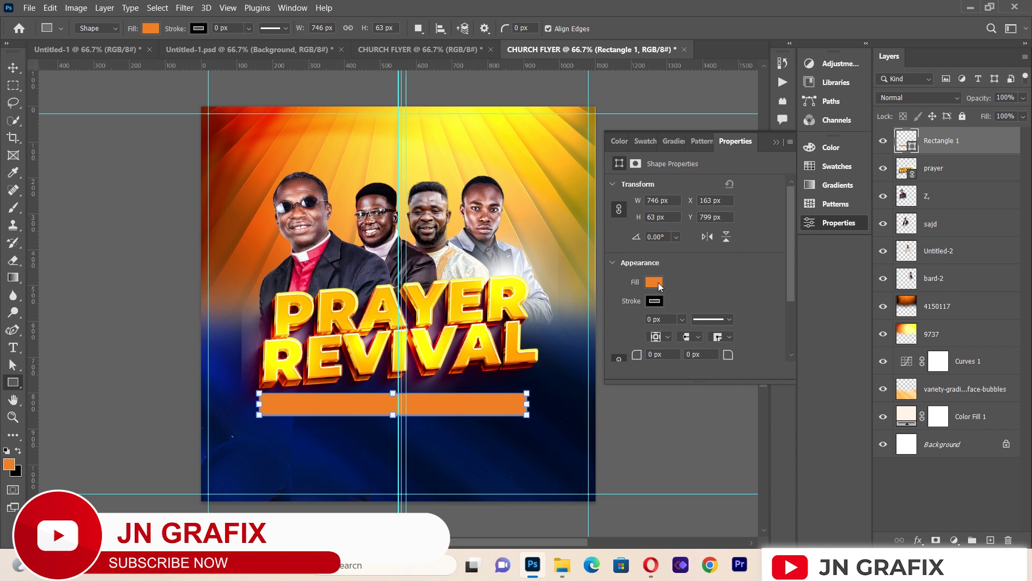
pyautogui.click(654, 283)
pyautogui.click(658, 352)
pyautogui.click(778, 142)
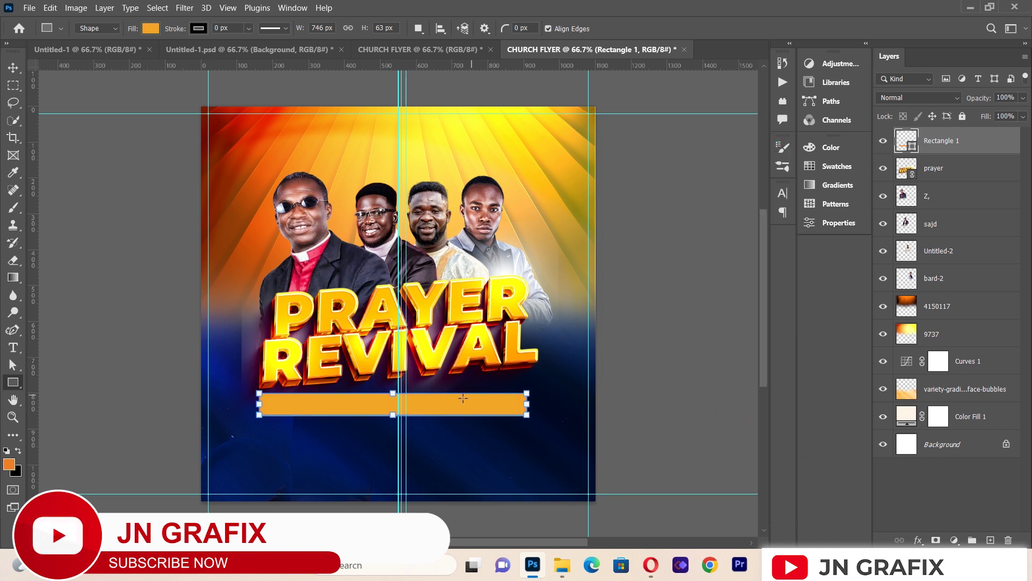
# Step: Rotate the orange bar about -4° and nudge it up just under REVIVAL
pyautogui.click(11, 80)
pyautogui.click(12, 81)
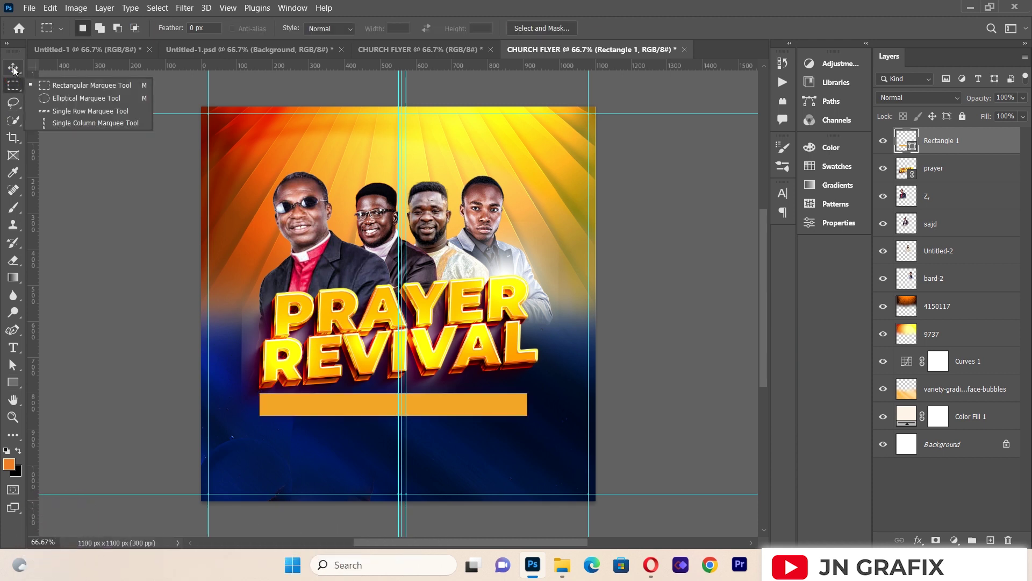
pyautogui.click(14, 67)
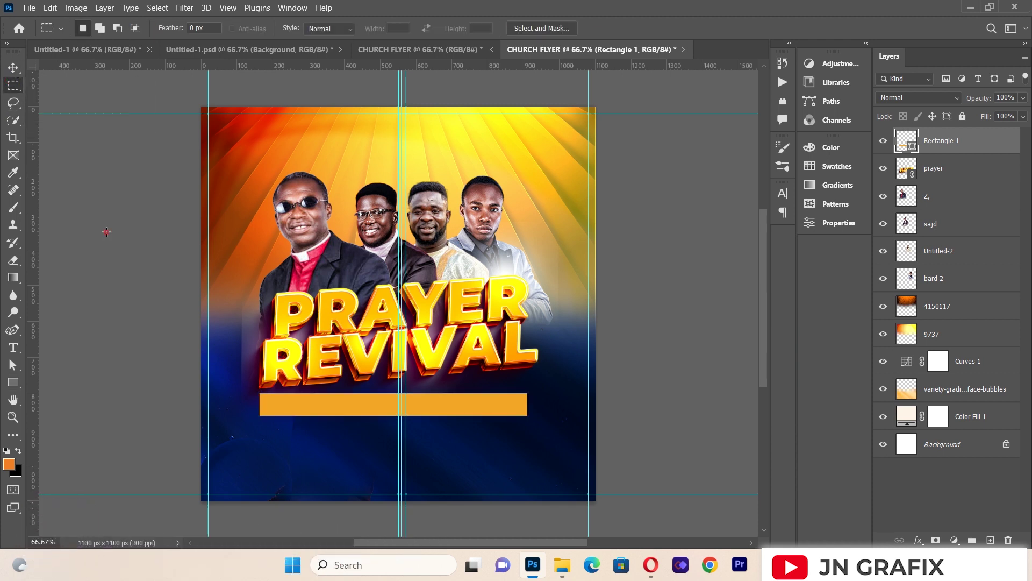
pyautogui.click(332, 407)
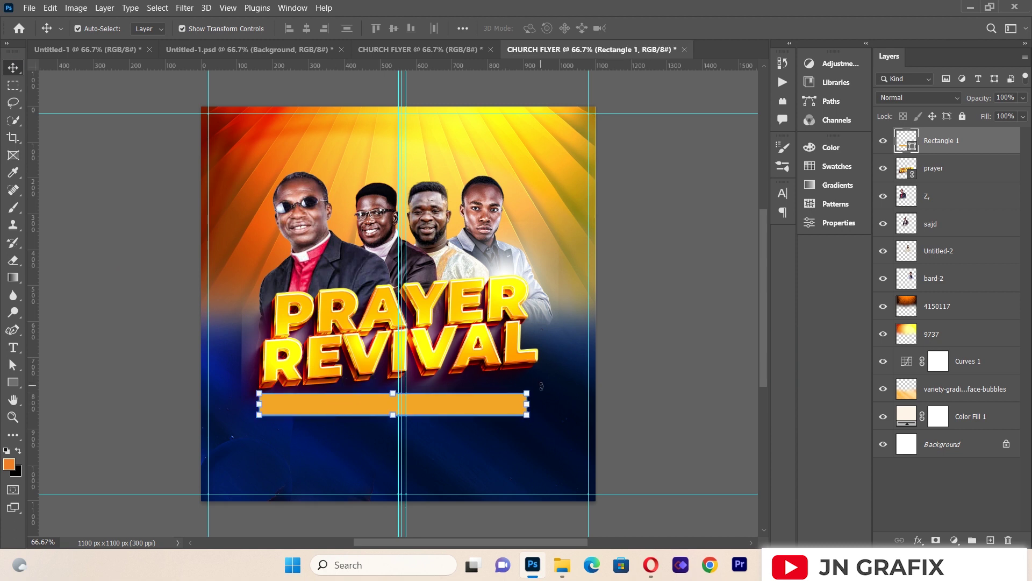
pyautogui.moveTo(541, 386); pyautogui.dragTo(549, 379)
pyautogui.press('Up')
pyautogui.press('Up')
pyautogui.press('Up')
pyautogui.press('Up')
pyautogui.press('Up')
pyautogui.press('Up')
pyautogui.press('Up')
pyautogui.press('Up')
pyautogui.press('Up')
pyautogui.press('Up')
pyautogui.press('Up')
pyautogui.press('Up')
pyautogui.press('Up')
pyautogui.press('Up')
pyautogui.press('Up')
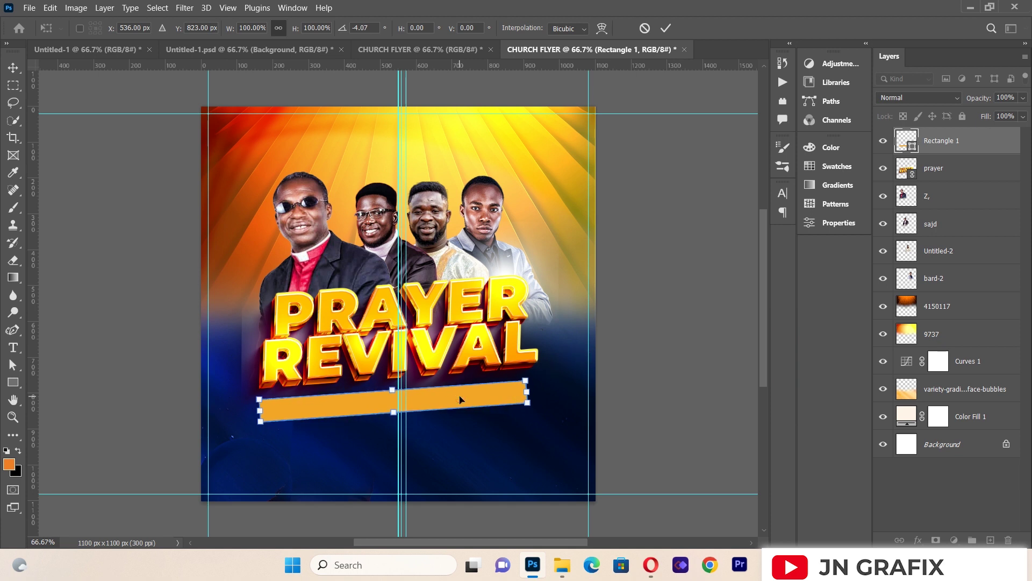
pyautogui.press('Up')
pyautogui.press('Up')
pyautogui.press('Up')
pyautogui.press('Up')
pyautogui.press('Up')
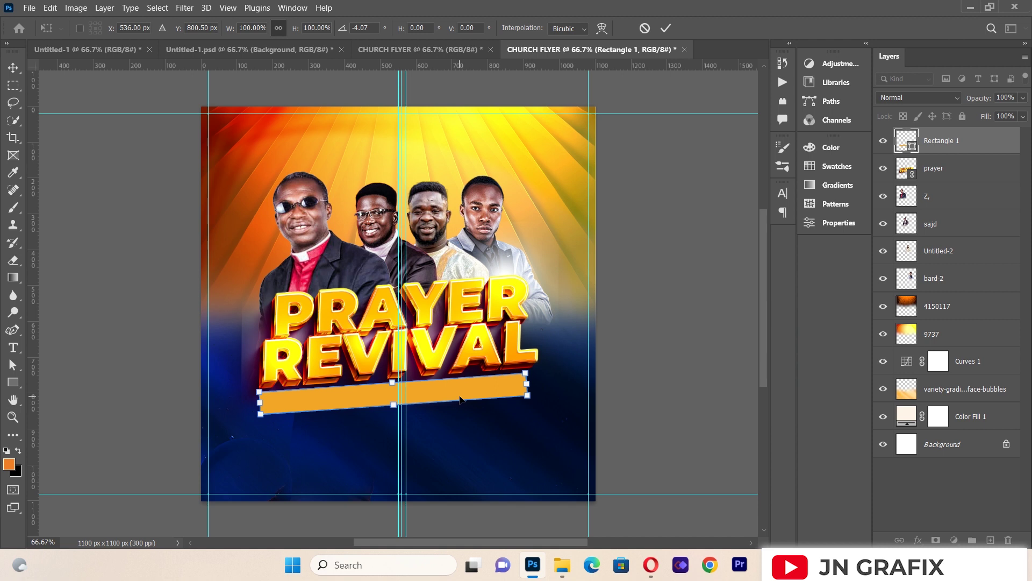
pyautogui.press('Return')
pyautogui.click(58, 331)
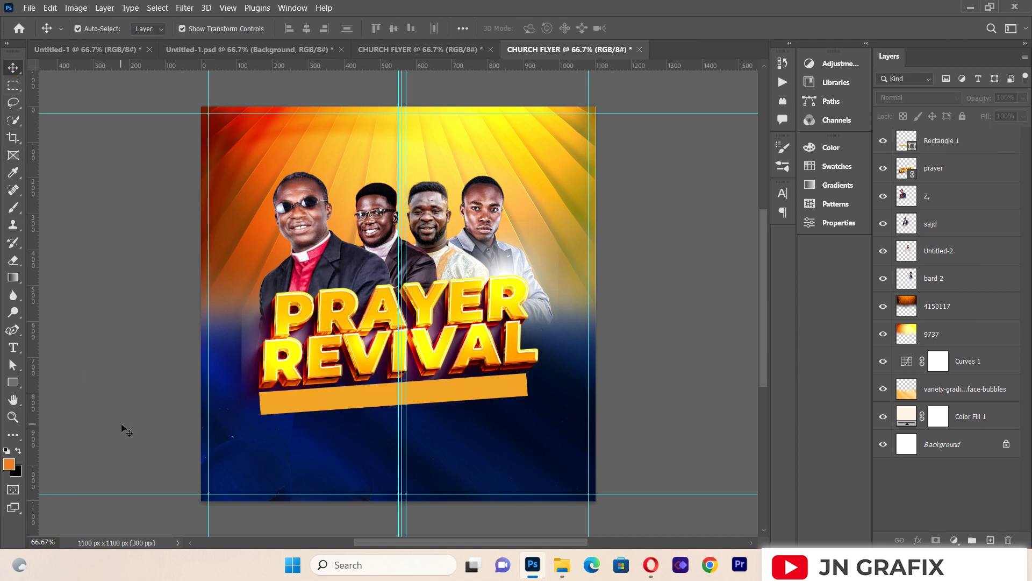
# Step: Draw a small box at the bar's left end and fill it dark maroon #4a0321
pyautogui.click(21, 385)
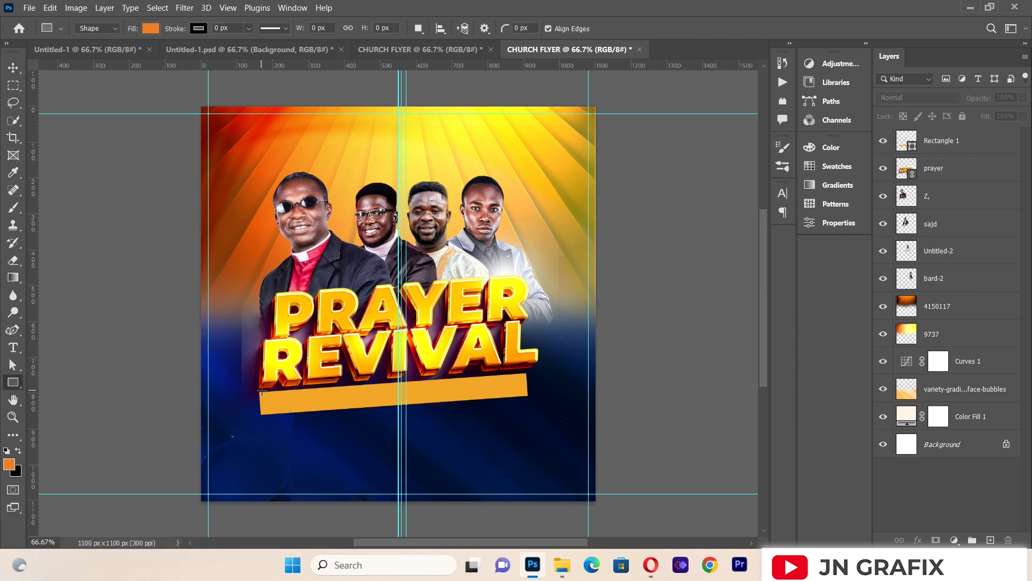
pyautogui.moveTo(260, 391); pyautogui.dragTo(318, 414)
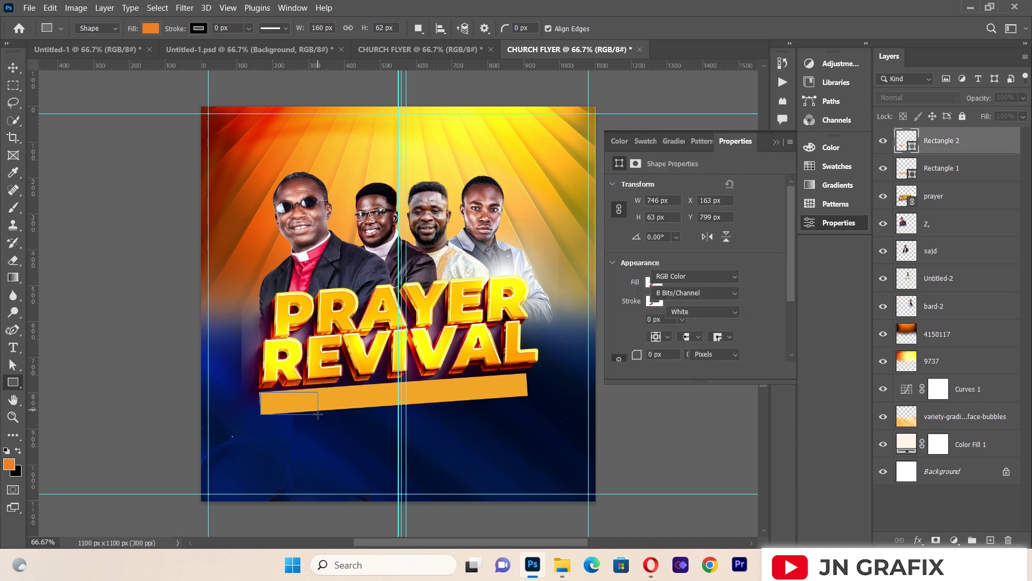
pyautogui.click(654, 282)
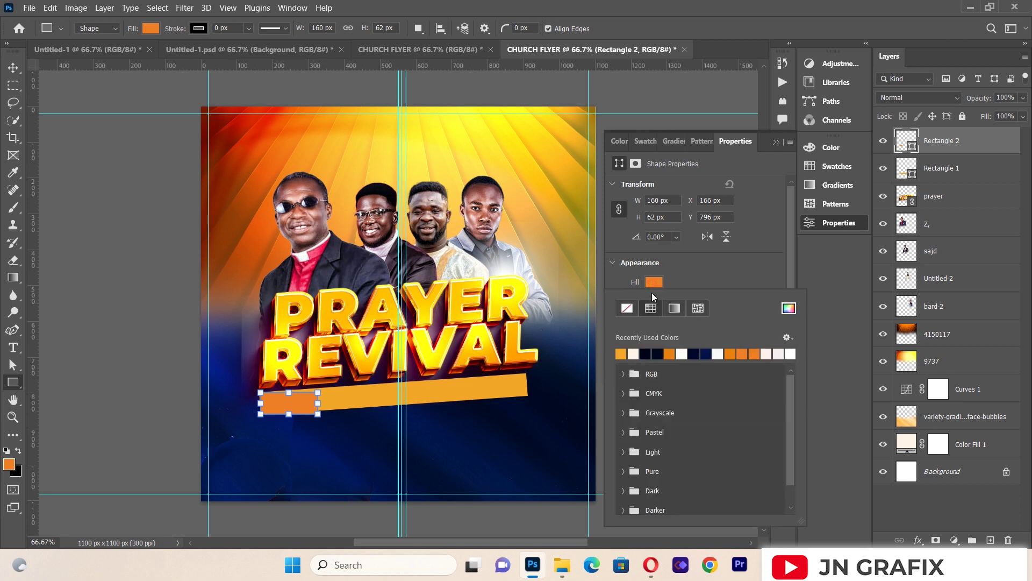
pyautogui.click(646, 354)
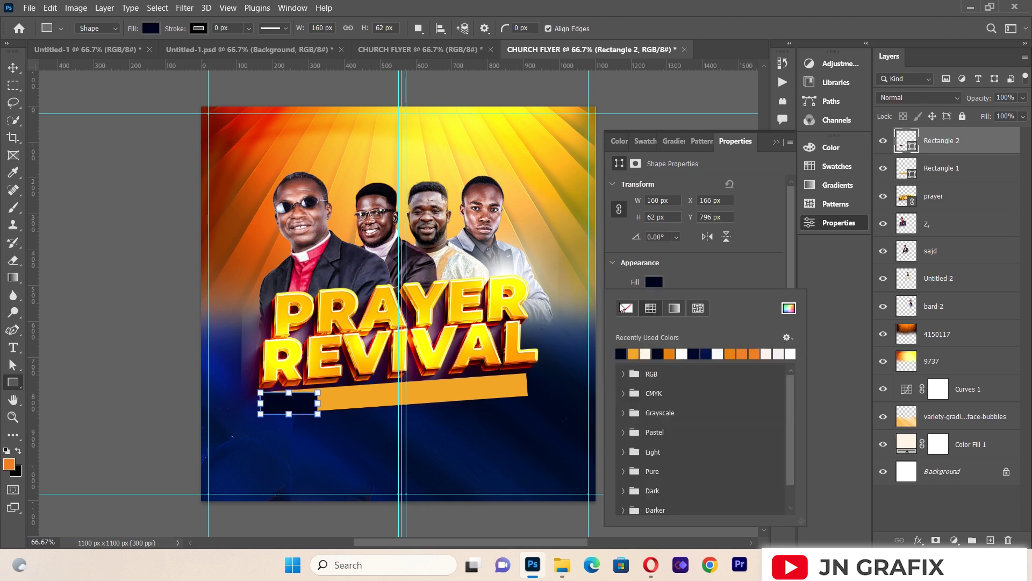
pyautogui.click(789, 308)
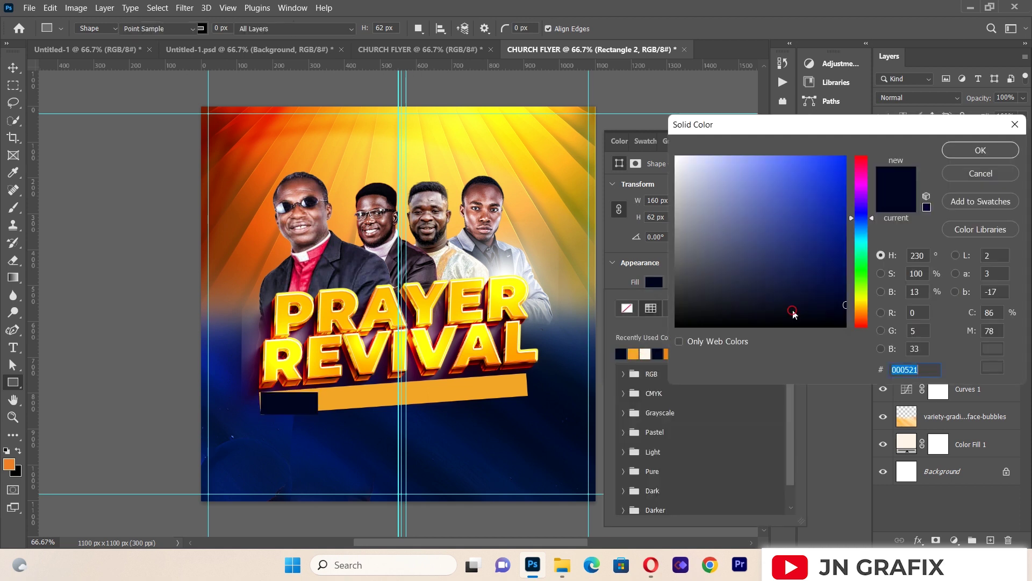
pyautogui.click(863, 169)
pyautogui.moveTo(842, 251); pyautogui.dragTo(840, 283)
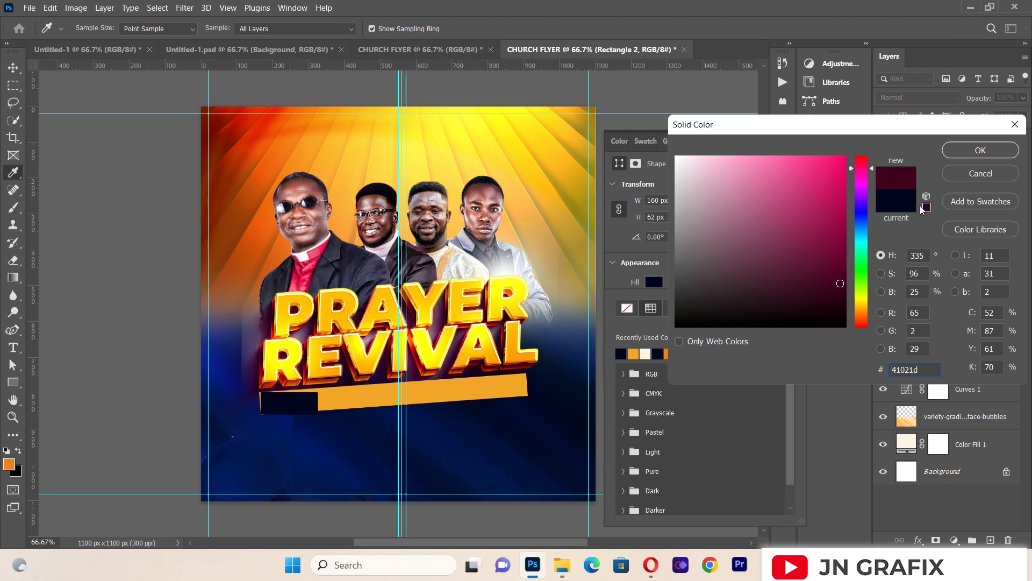
pyautogui.click(954, 154)
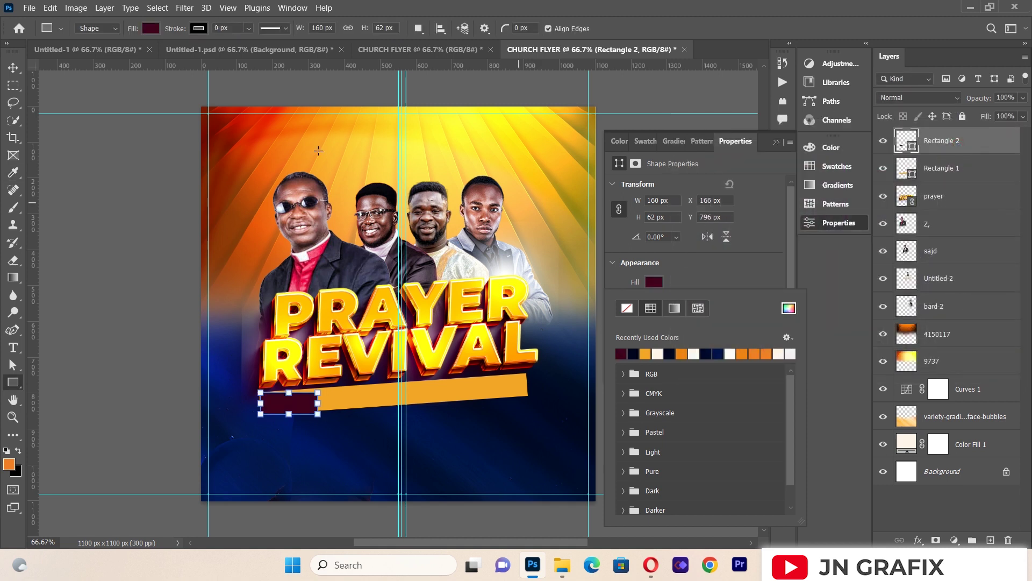
pyautogui.click(776, 143)
pyautogui.click(776, 143)
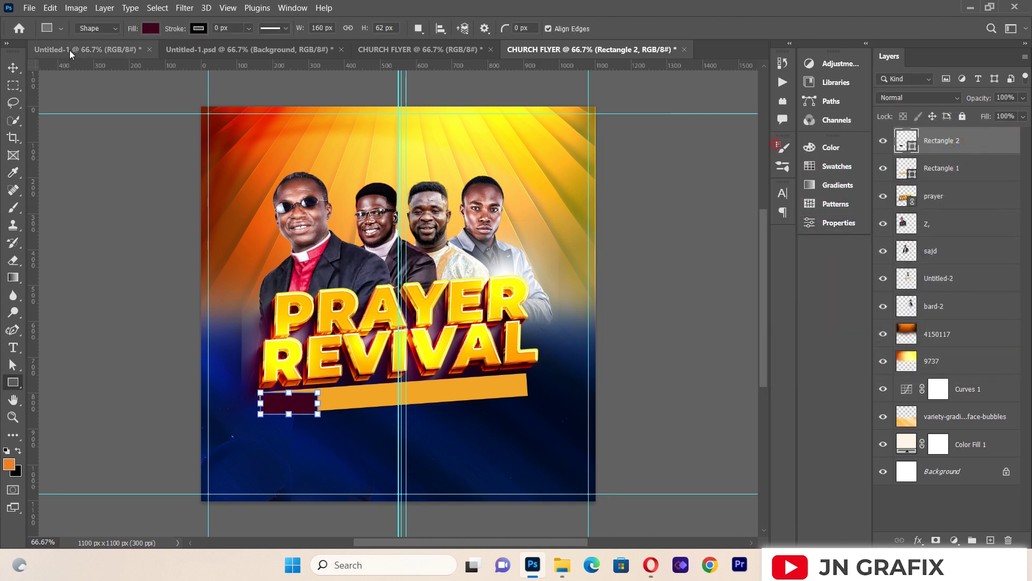
# Step: Rotate the maroon box and raise it slightly to match the orange bar's tilt
pyautogui.click(14, 68)
pyautogui.click(117, 328)
pyautogui.click(294, 402)
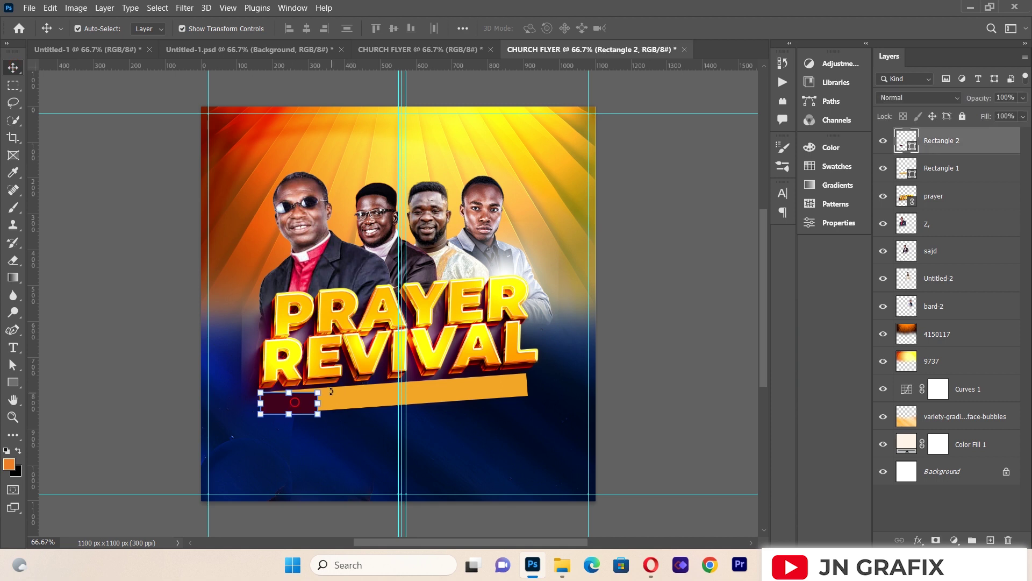
pyautogui.hotkey('ctrl', 't')
pyautogui.moveTo(327, 385); pyautogui.dragTo(342, 378)
pyautogui.press('Up')
pyautogui.press('Up')
pyautogui.press('Up')
pyautogui.press('Up')
pyautogui.press('Up')
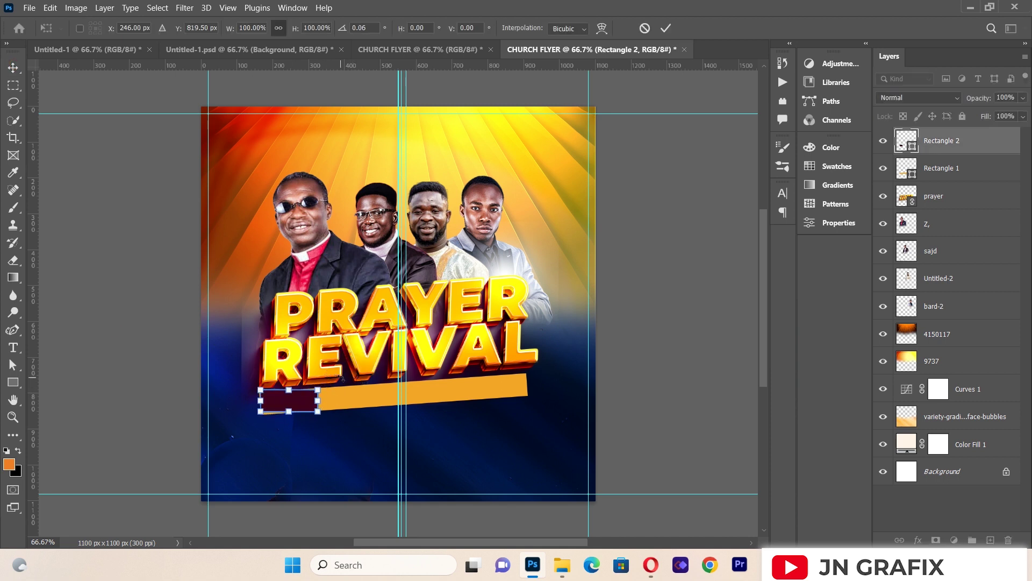
pyautogui.moveTo(332, 383); pyautogui.dragTo(356, 368)
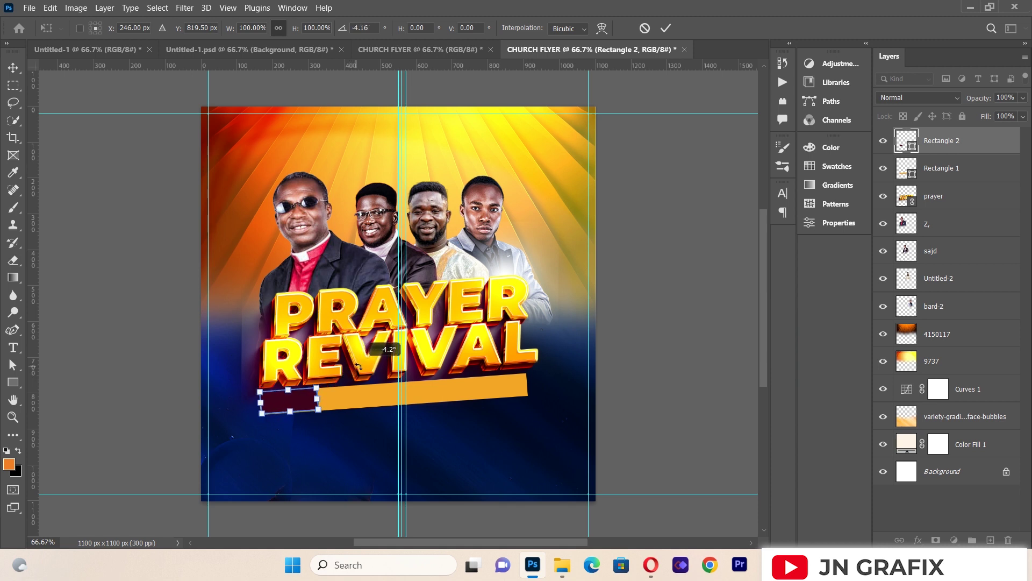
pyautogui.click(21, 66)
pyautogui.click(132, 357)
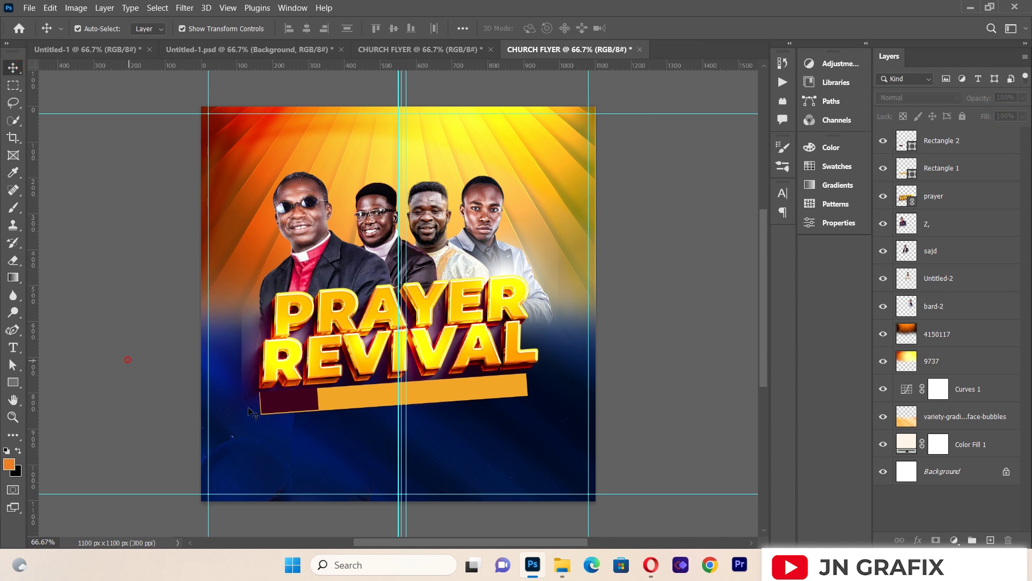
# Step: Skew the maroon box's sides so they line up with the slanted bar
pyautogui.click(301, 407)
pyautogui.press('ctrl')
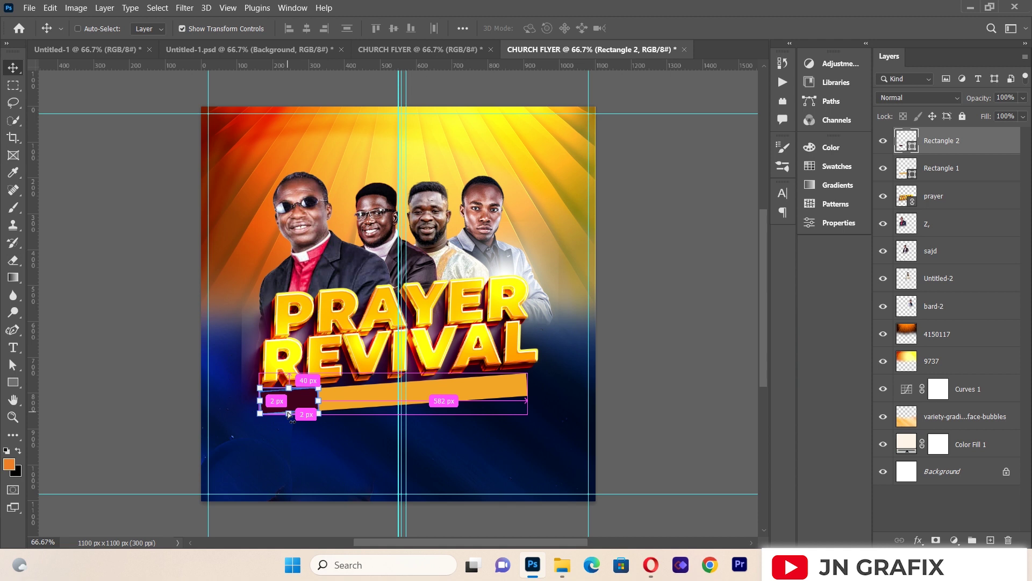
pyautogui.hotkey('ctrl', 't')
pyautogui.moveTo(288, 414); pyautogui.dragTo(289, 417)
pyautogui.click(103, 296)
pyautogui.click(261, 407)
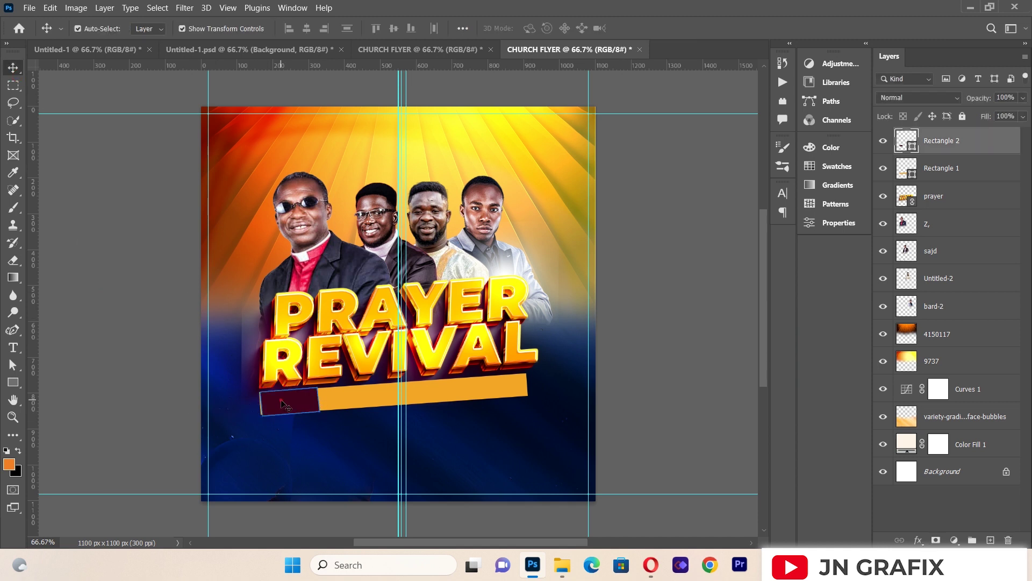
pyautogui.click(181, 399)
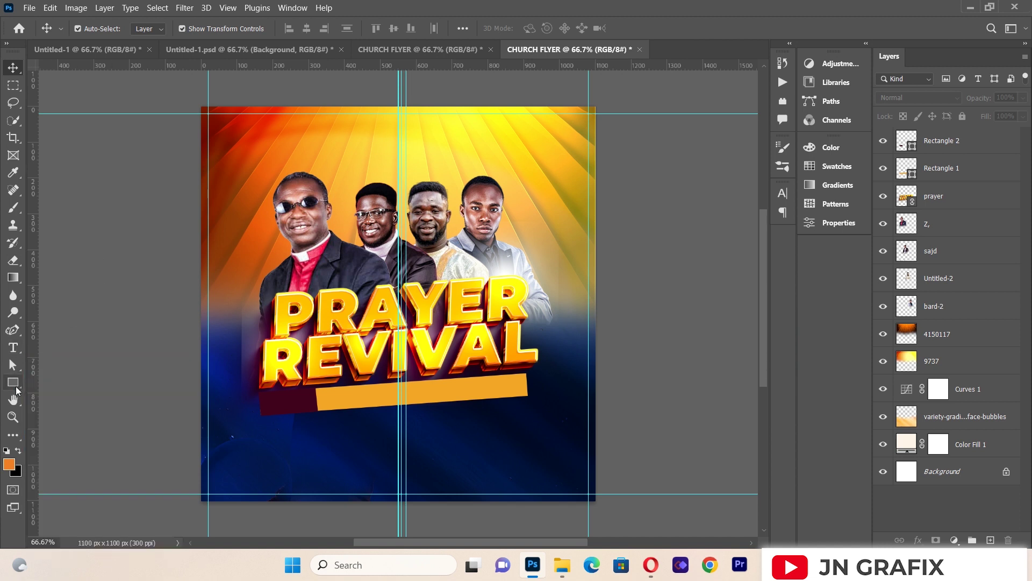
# Step: Create a paragraph text box below the bar reading THEME
pyautogui.click(16, 348)
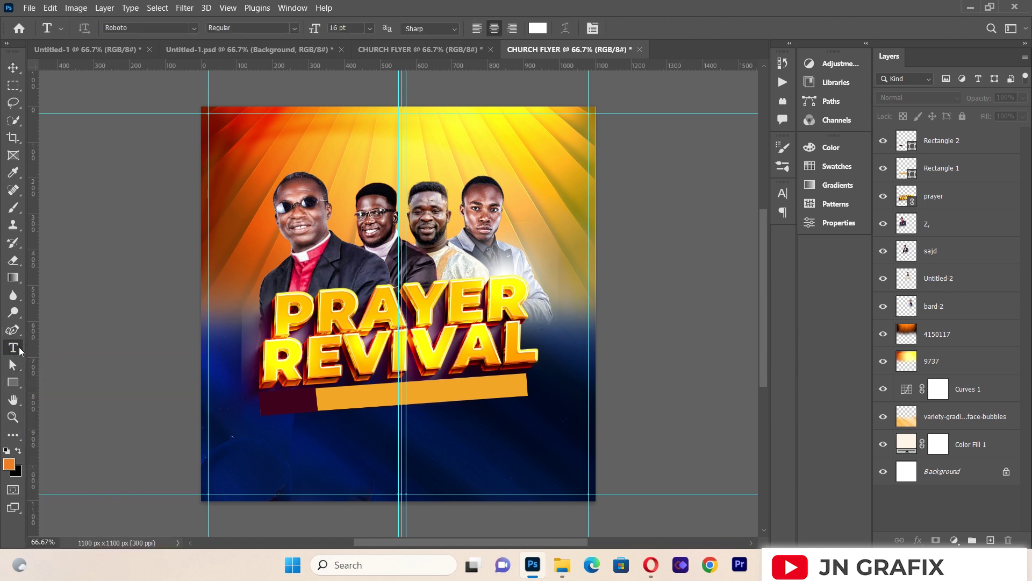
pyautogui.moveTo(232, 414); pyautogui.dragTo(539, 491)
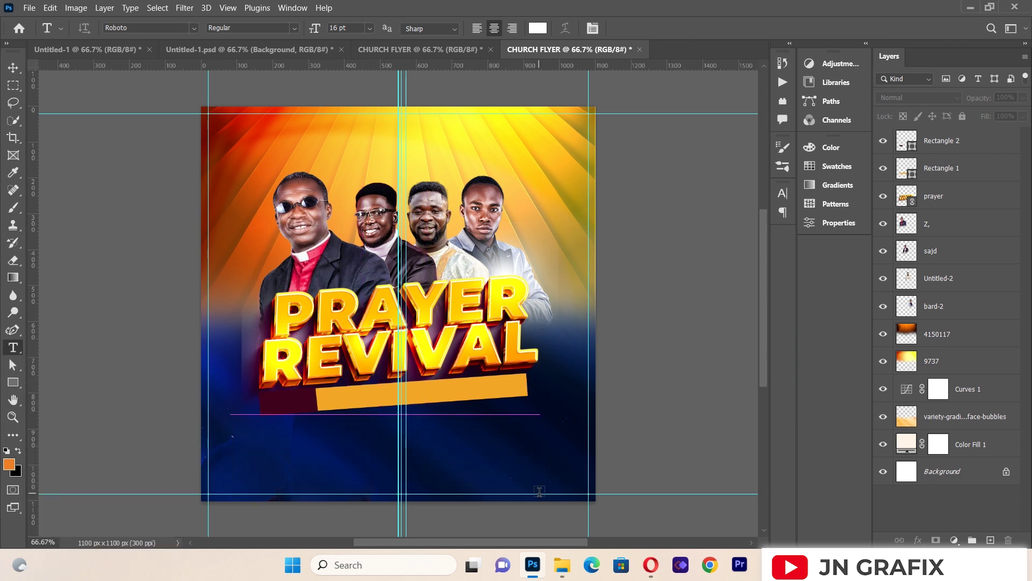
pyautogui.press('BackSpace')
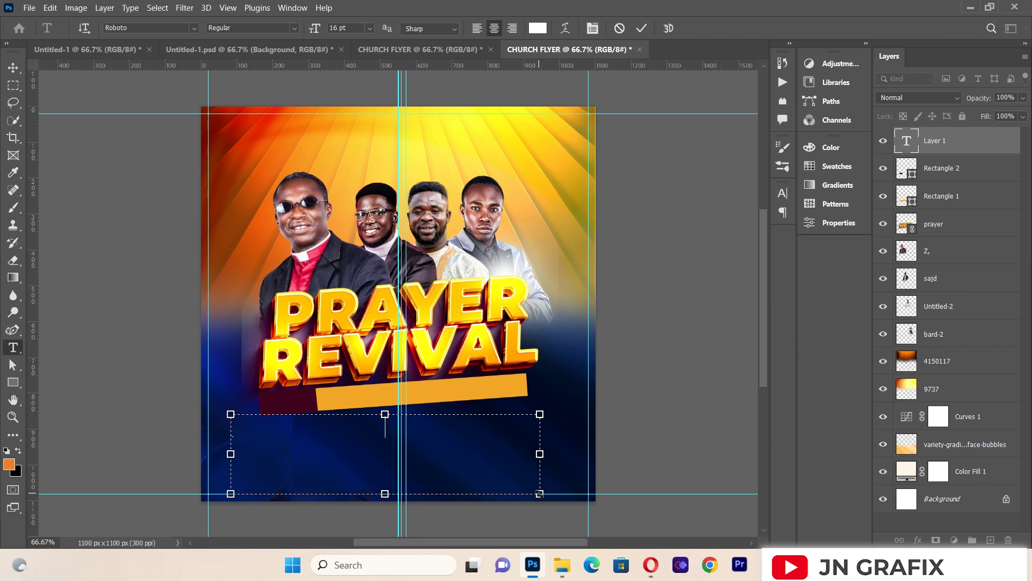
pyautogui.write('THEME')
# Step: Shrink and tilt the THEME text so it sits on the maroon box
pyautogui.click(12, 67)
pyautogui.moveTo(539, 490); pyautogui.dragTo(304, 413)
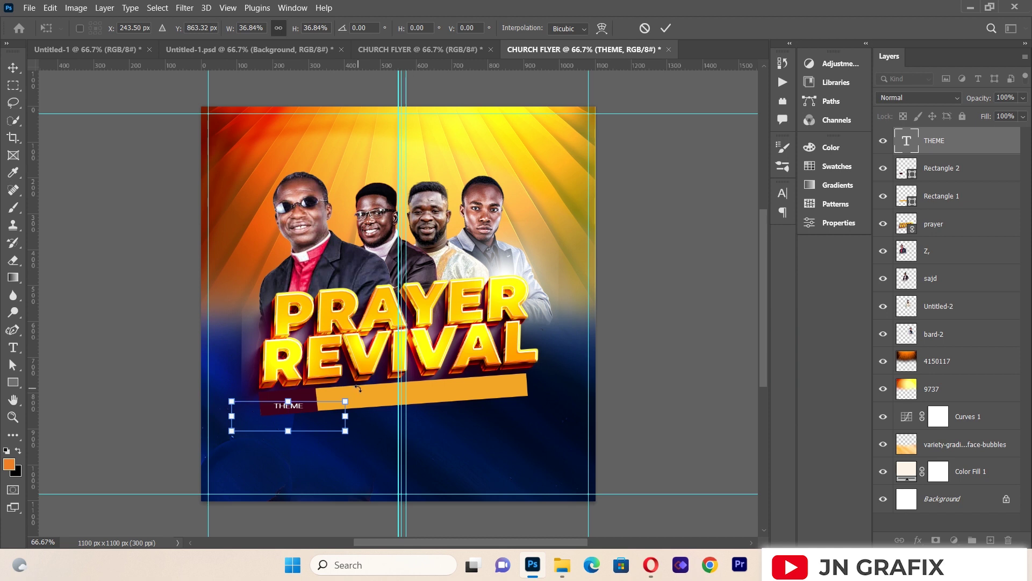
pyautogui.moveTo(358, 388); pyautogui.dragTo(366, 383)
pyautogui.moveTo(307, 410); pyautogui.dragTo(366, 427)
pyautogui.press('Left')
pyautogui.press('Left')
pyautogui.press('Left')
pyautogui.press('Left')
pyautogui.press('Left')
pyautogui.press('Left')
pyautogui.press('Left')
pyautogui.press('Left')
pyautogui.press('Left')
pyautogui.press('Left')
pyautogui.press('Left')
pyautogui.press('Left')
pyautogui.press('Left')
pyautogui.press('Left')
pyautogui.press('Left')
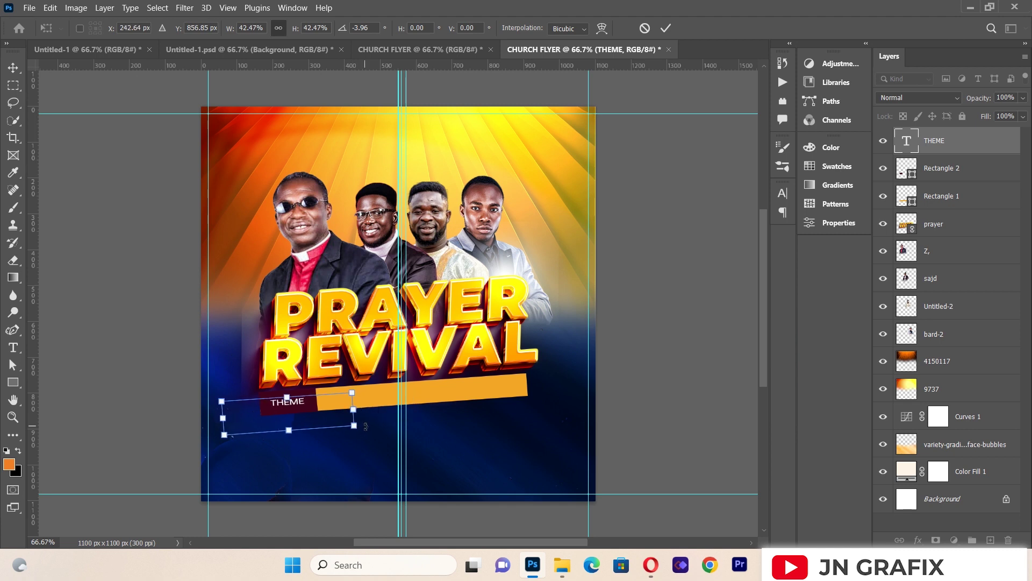
pyautogui.press('Return')
pyautogui.click(86, 298)
# Step: Add a new text box below the bar reading ENCOUNTER WITH GOD
pyautogui.press('t')
pyautogui.moveTo(220, 407); pyautogui.dragTo(572, 487)
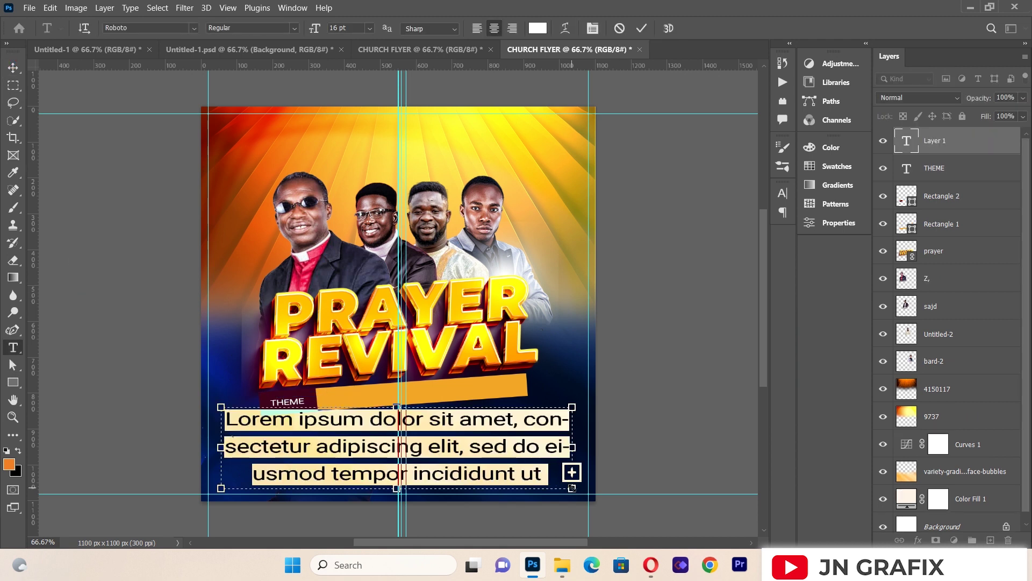
pyautogui.press('BackSpace')
pyautogui.write('EN')
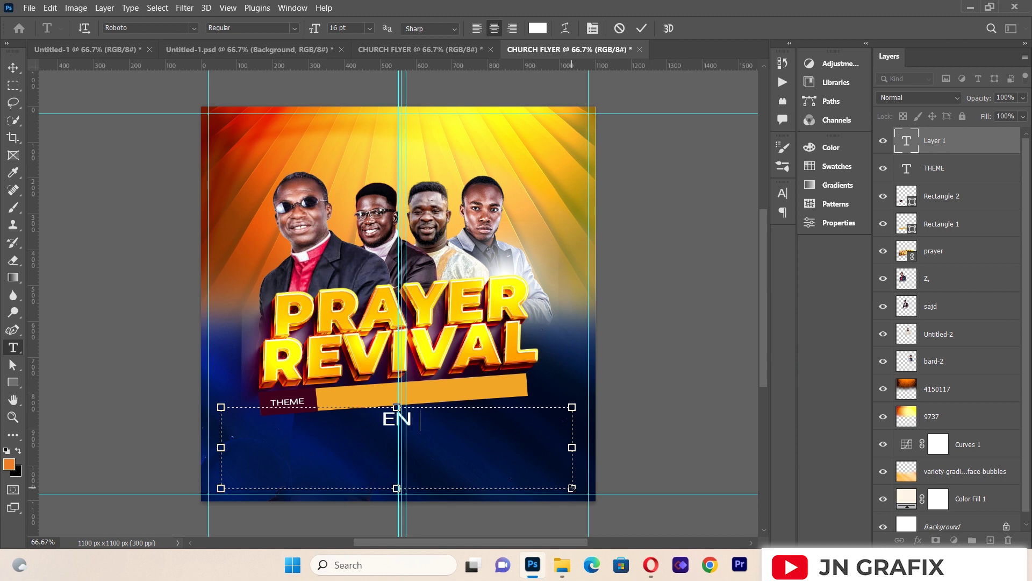
pyautogui.write('COUNT')
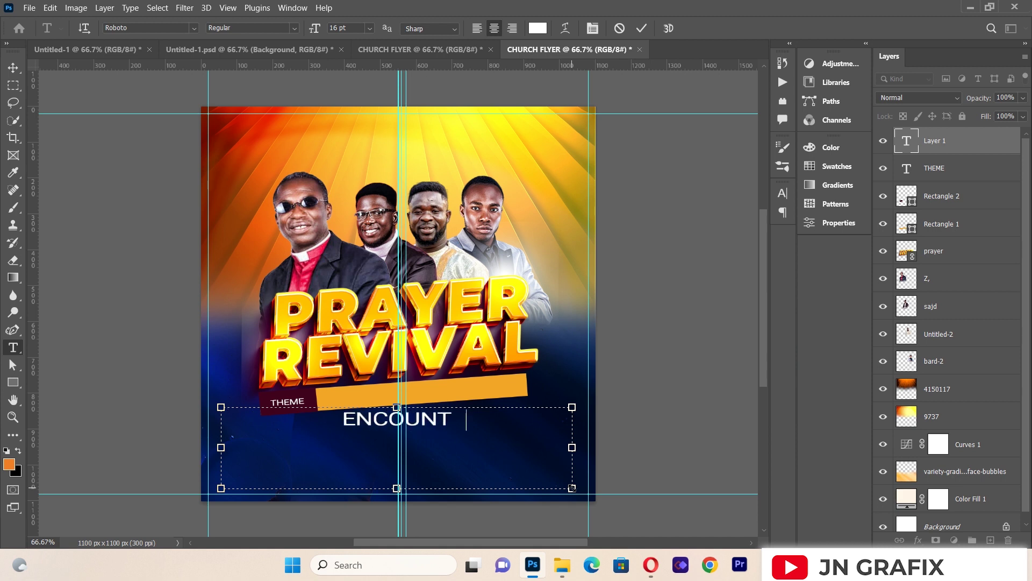
pyautogui.write('ER WITH GO')
pyautogui.press('BackSpace')
pyautogui.write('D')
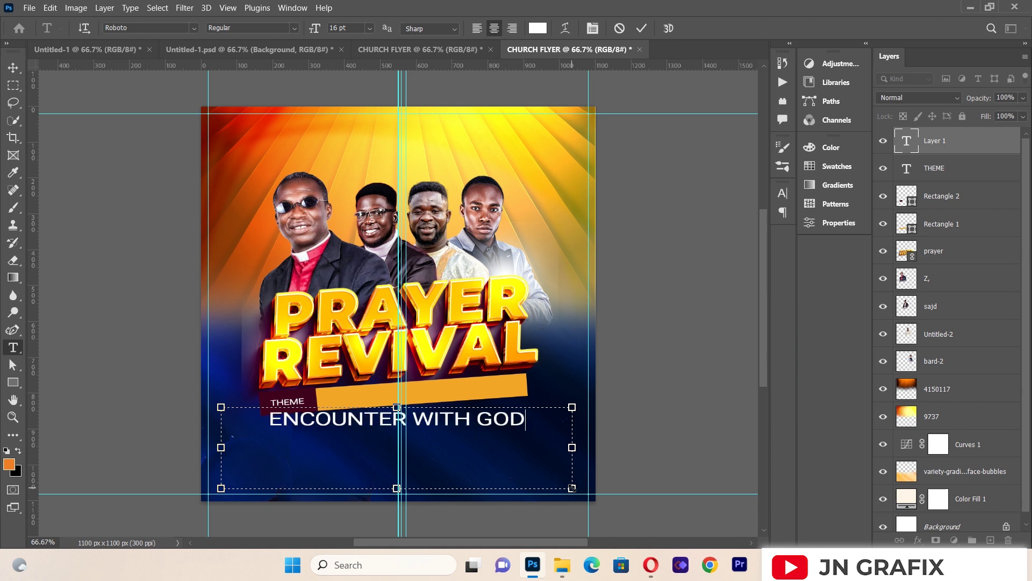
# Step: Colour the ENCOUNTER WITH GOD text dark navy #010d27
pyautogui.click(13, 68)
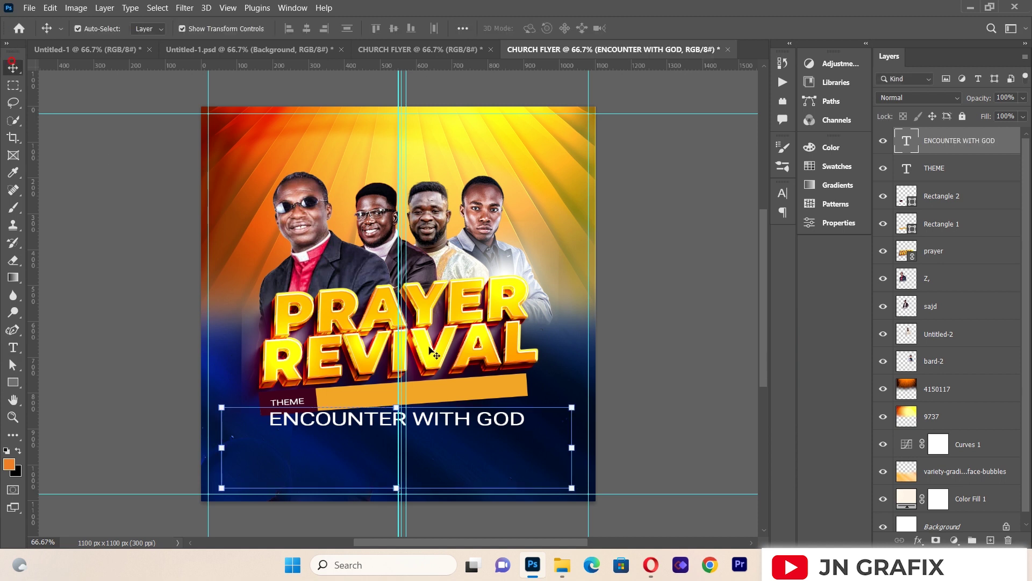
pyautogui.click(16, 347)
pyautogui.click(290, 417)
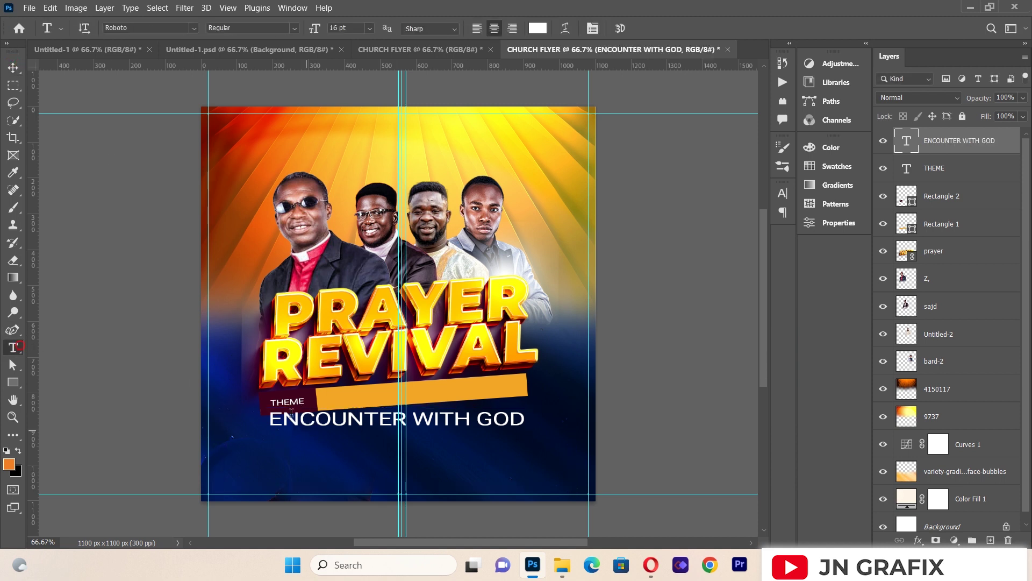
pyautogui.hotkey('ctrl', 'a')
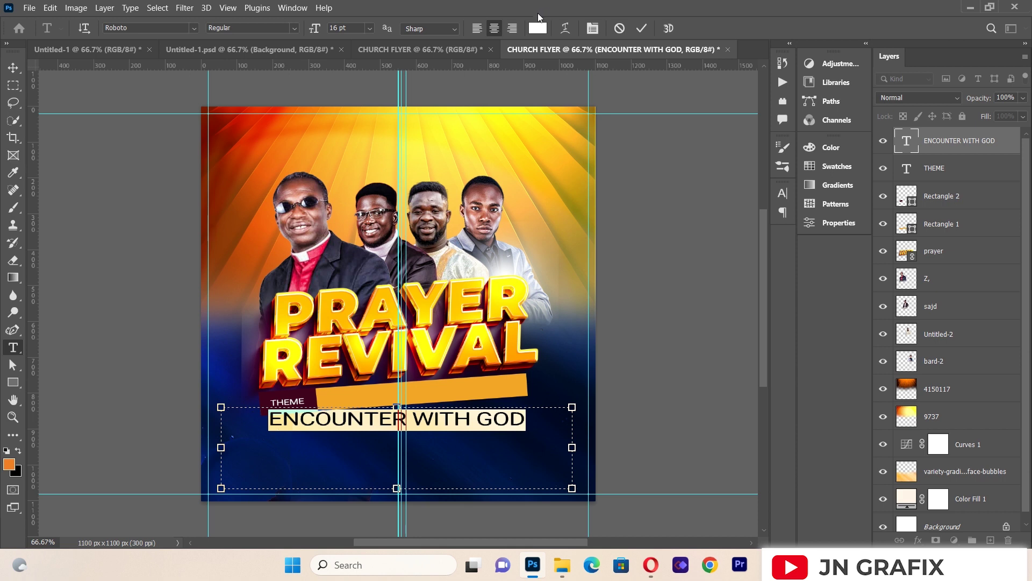
pyautogui.click(538, 28)
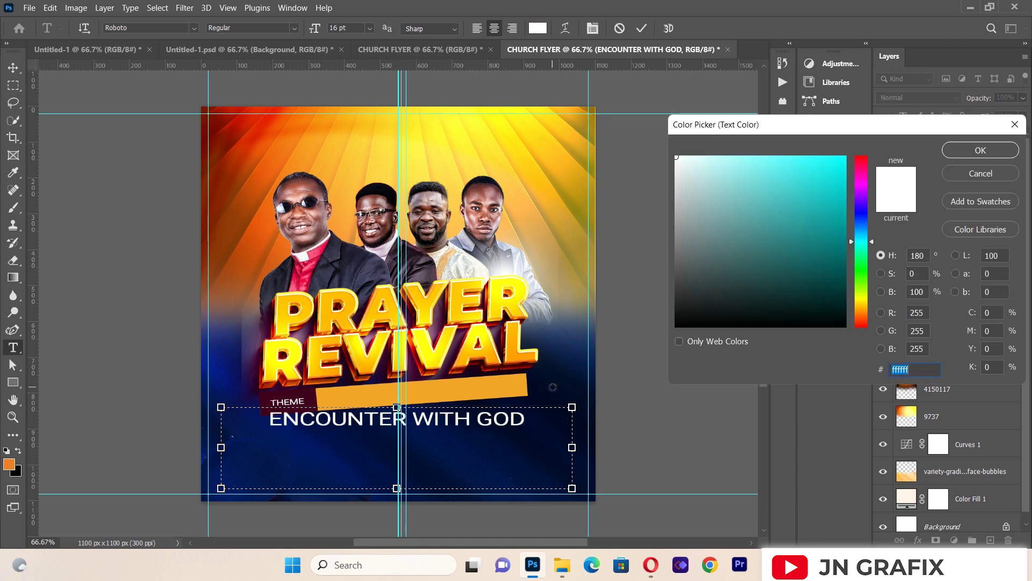
pyautogui.click(553, 387)
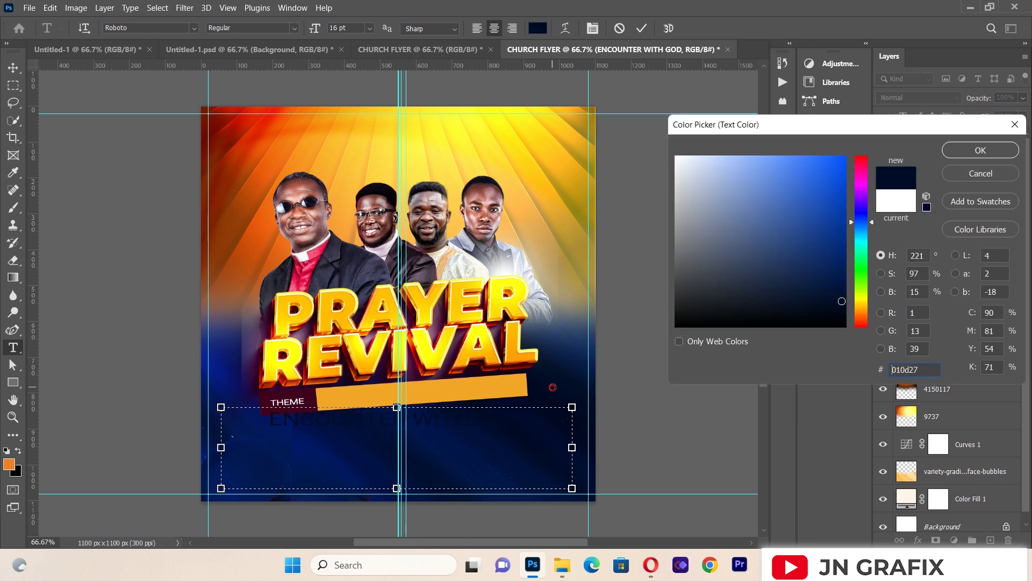
pyautogui.click(952, 152)
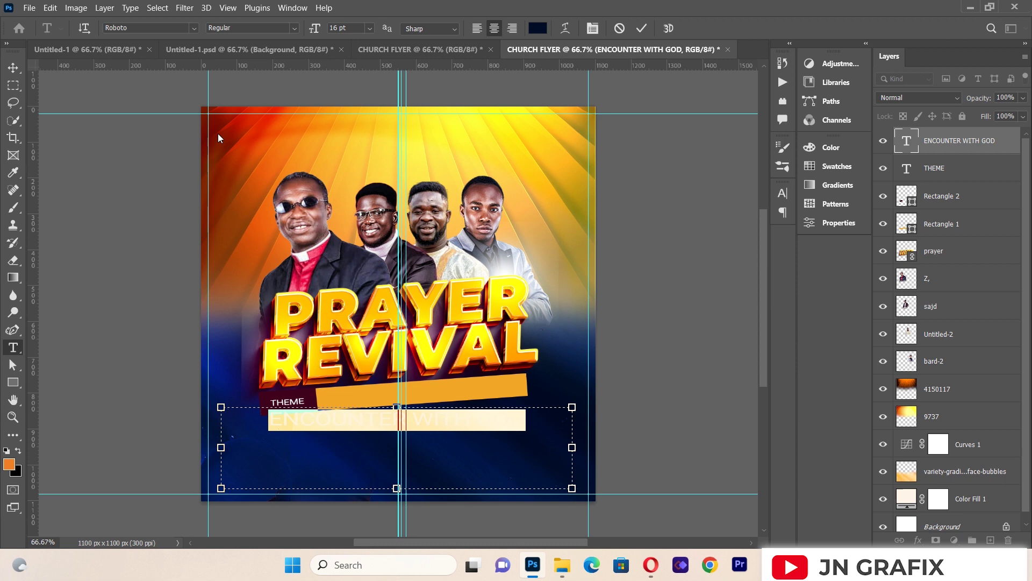
# Step: Scale the text to about 61%, tilt it about -4° and place it on the orange bar
pyautogui.click(12, 67)
pyautogui.moveTo(574, 489); pyautogui.dragTo(441, 458)
pyautogui.moveTo(382, 418); pyautogui.dragTo(461, 395)
pyautogui.moveTo(539, 372); pyautogui.dragTo(561, 354)
pyautogui.press('Left')
pyautogui.press('Left')
pyautogui.press('Left')
pyautogui.press('Left')
pyautogui.press('Left')
pyautogui.press('Left')
pyautogui.press('Left')
pyautogui.press('Left')
pyautogui.press('Left')
pyautogui.press('Left')
pyautogui.press('Left')
pyautogui.press('Left')
pyautogui.press('Left')
pyautogui.press('Left')
pyautogui.press('Left')
pyautogui.press('Left')
pyautogui.press('Left')
pyautogui.press('Left')
pyautogui.press('Left')
pyautogui.press('Left')
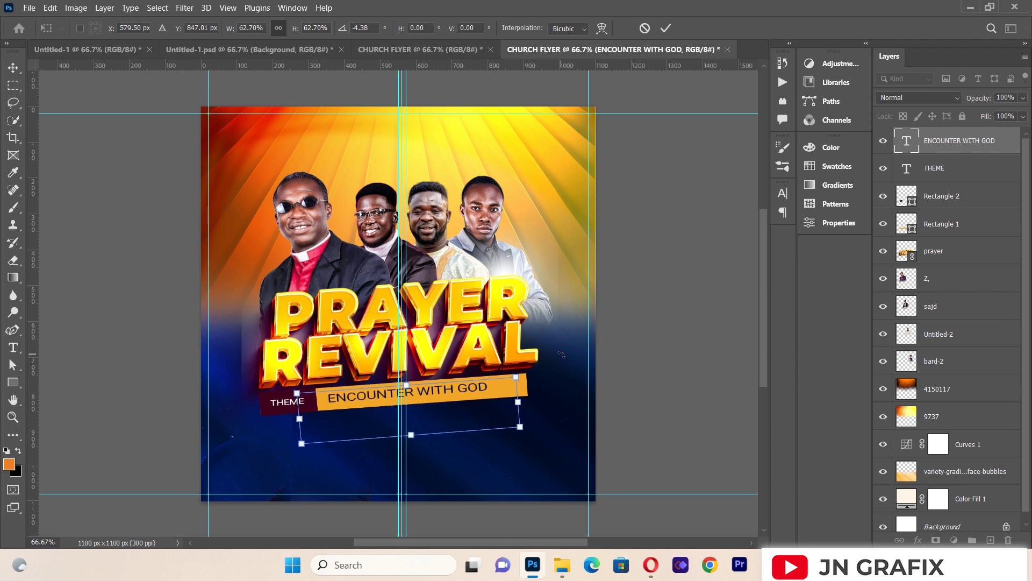
pyautogui.moveTo(514, 402); pyautogui.dragTo(526, 401)
pyautogui.press('Down')
pyautogui.press('Down')
pyautogui.press('Down')
pyautogui.press('Down')
pyautogui.moveTo(529, 429); pyautogui.dragTo(511, 433)
pyautogui.press('Left')
pyautogui.press('Down')
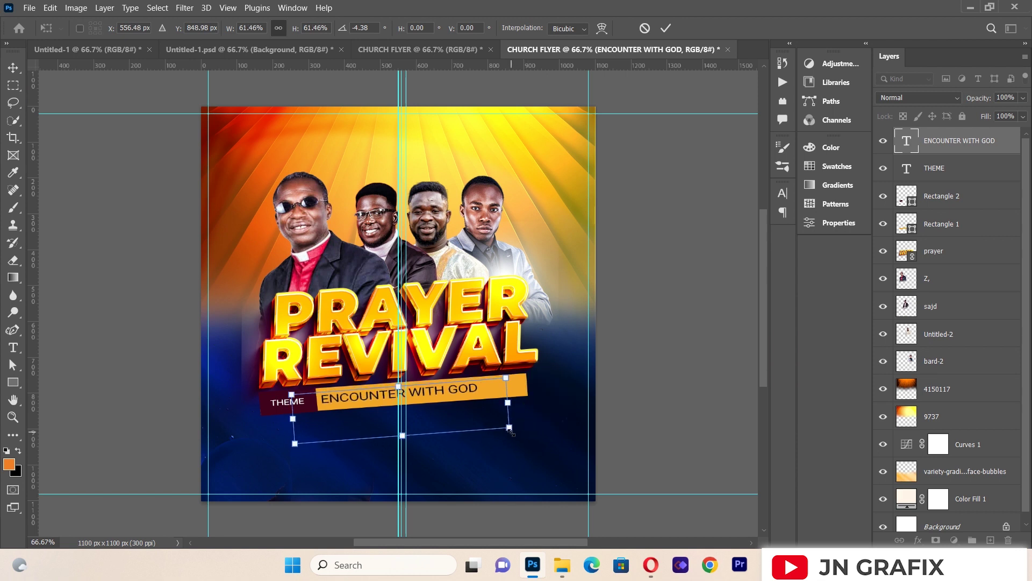
pyautogui.click(13, 68)
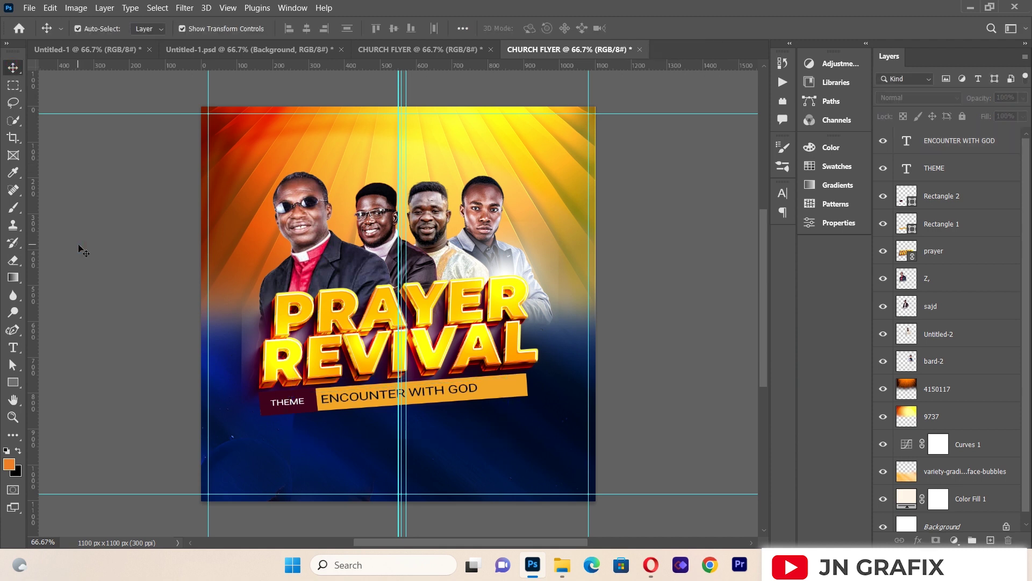
pyautogui.click(506, 392)
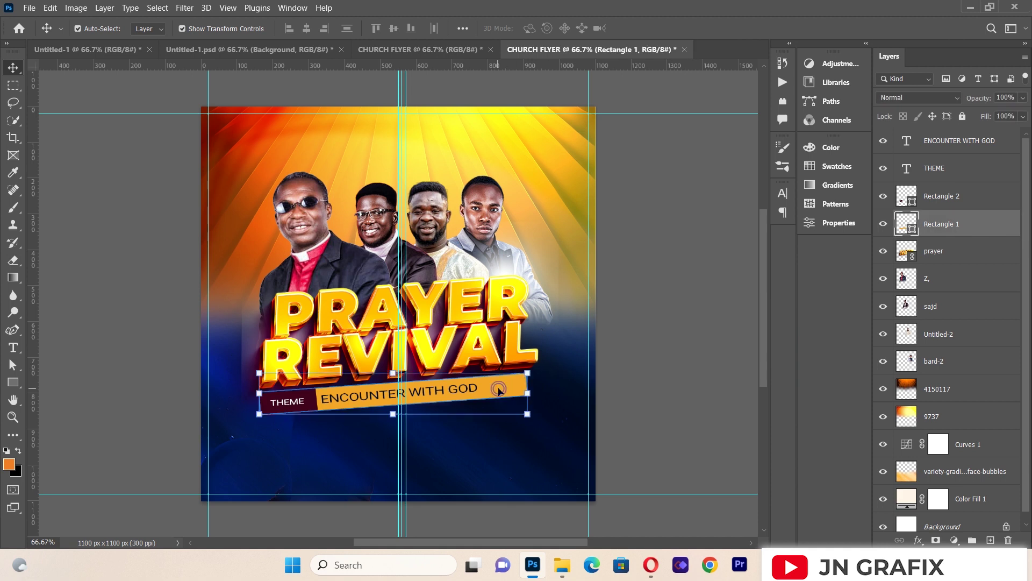
# Step: Select the bar's end past GOD, rasterize Rectangle 1 and erase that part
pyautogui.click(13, 86)
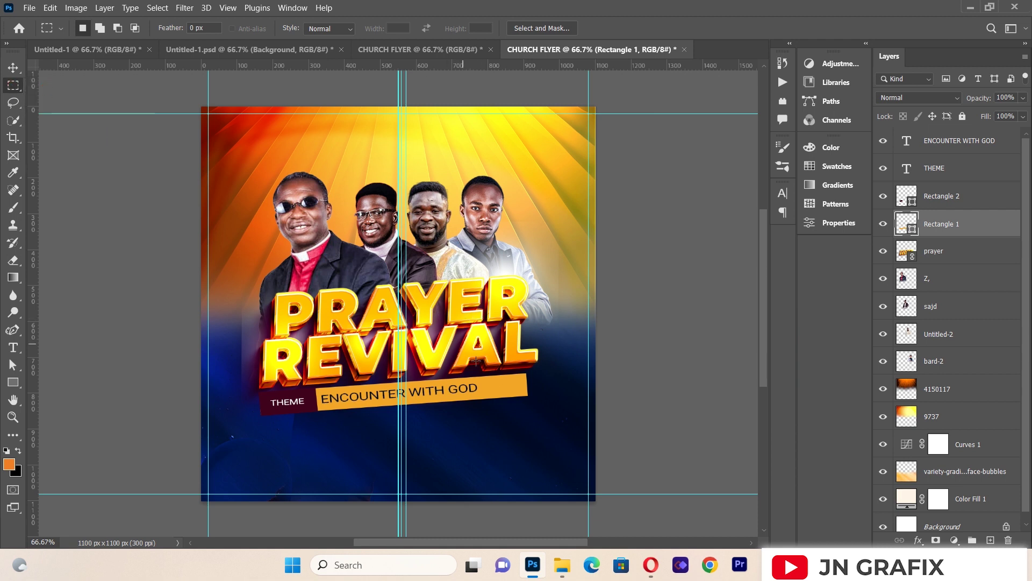
pyautogui.moveTo(479, 364); pyautogui.dragTo(548, 412)
pyautogui.doubleClick(950, 229)
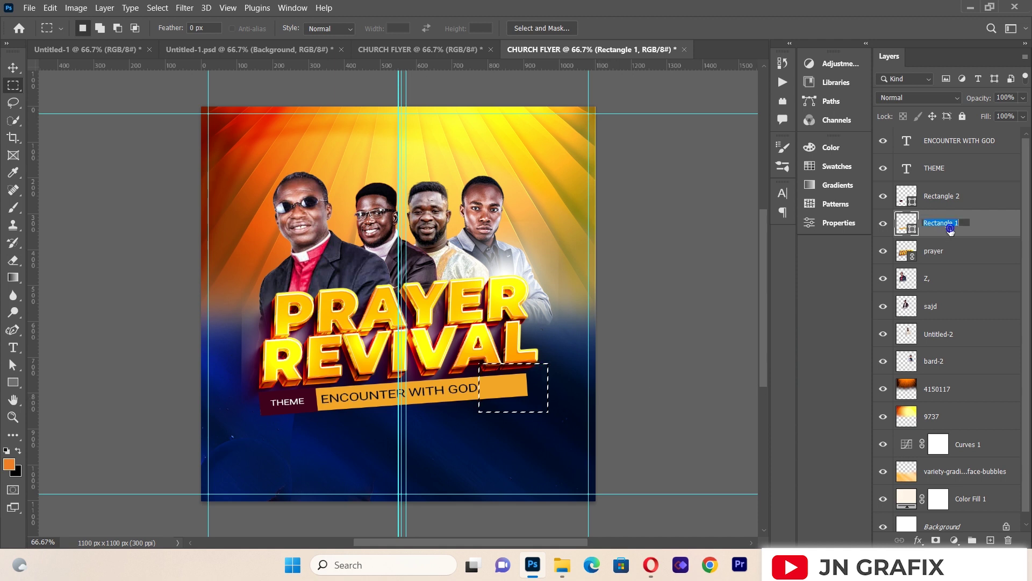
pyautogui.click(982, 229)
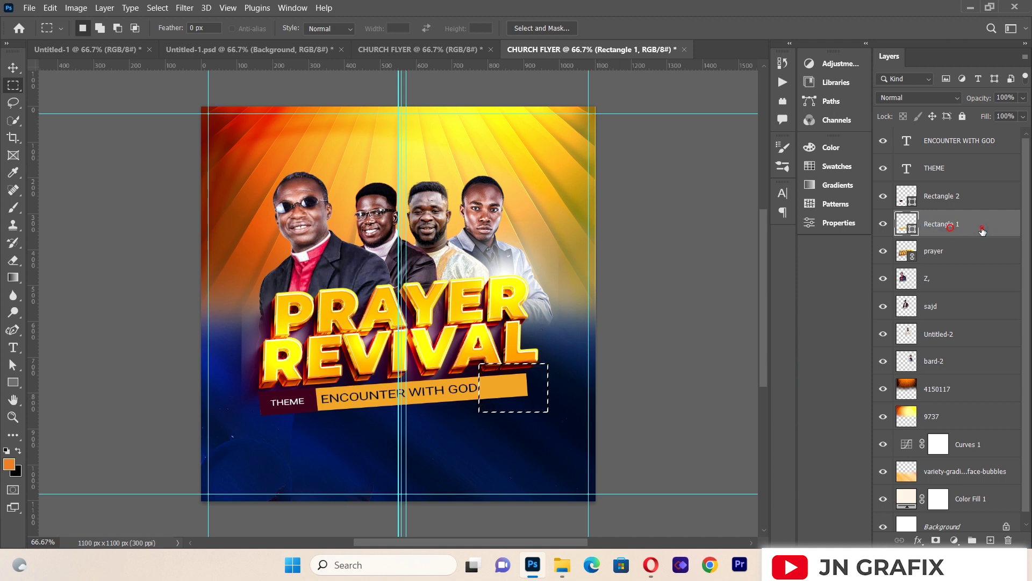
pyautogui.doubleClick(982, 229)
pyautogui.click(976, 89)
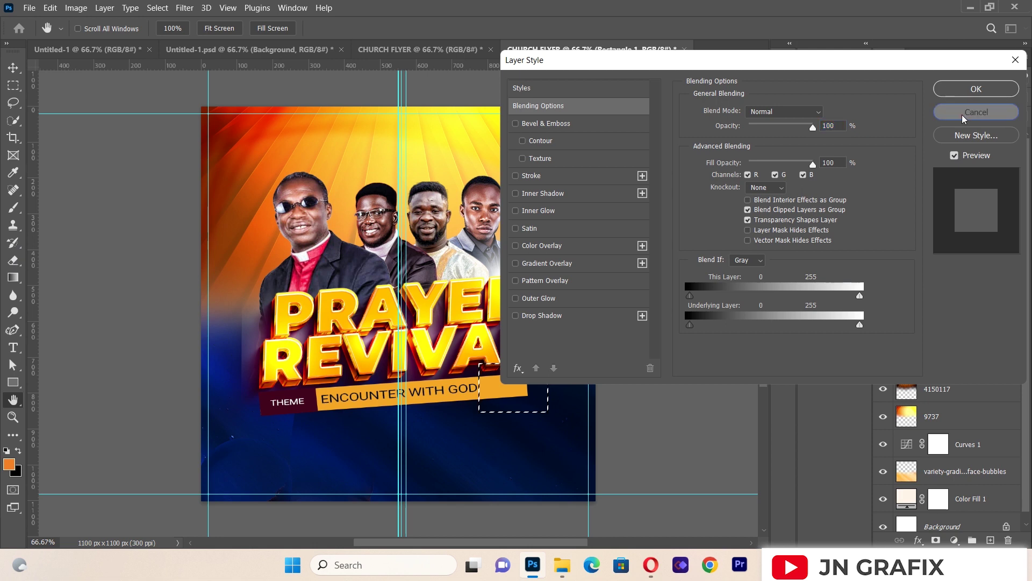
pyautogui.click(12, 260)
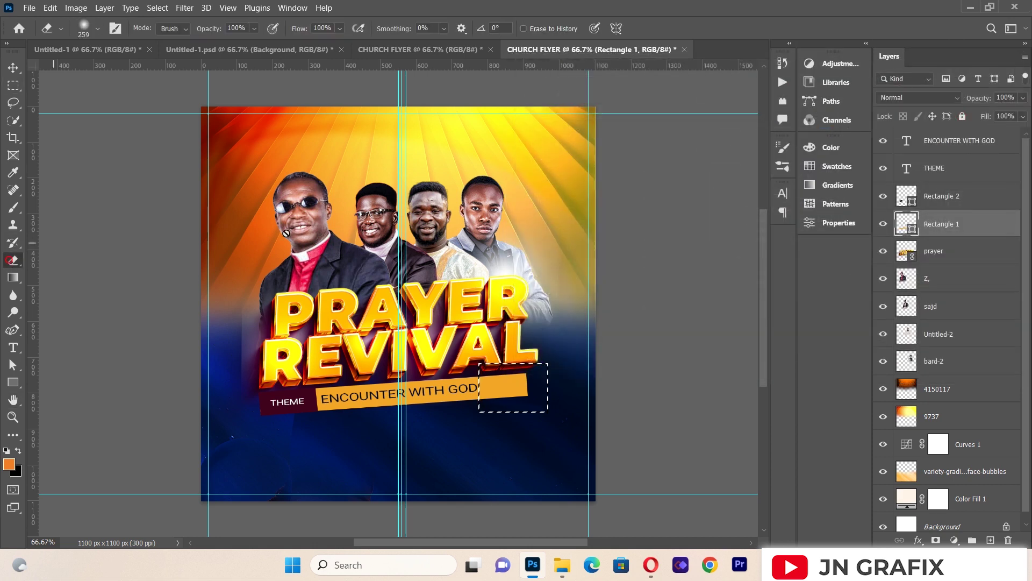
pyautogui.click(502, 389)
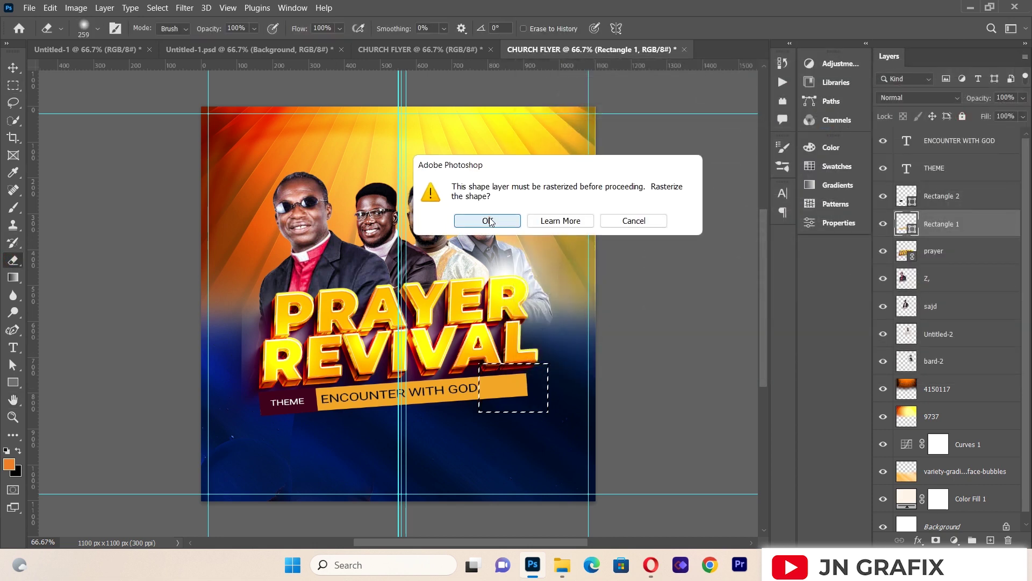
pyautogui.click(488, 219)
pyautogui.moveTo(528, 369)
pyautogui.mouseDown()
pyautogui.moveTo(527, 383)
pyautogui.moveTo(508, 378)
pyautogui.moveTo(526, 380)
pyautogui.mouseUp()
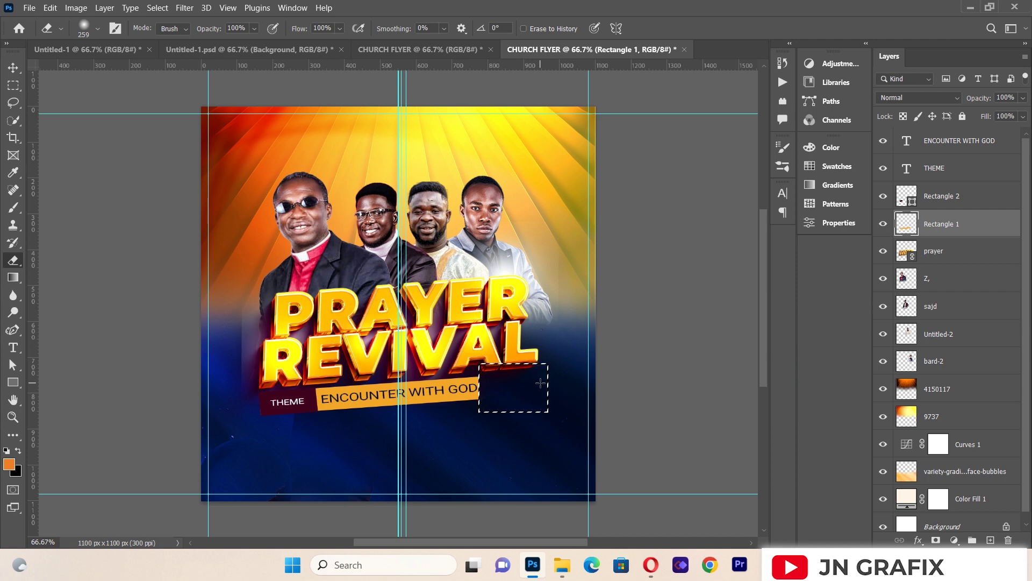
pyautogui.hotkey('ctrl', 'd')
# Step: Select THEME, ENCOUNTER WITH GOD and both rectangle layers and shift them right
pyautogui.click(13, 67)
pyautogui.click(104, 251)
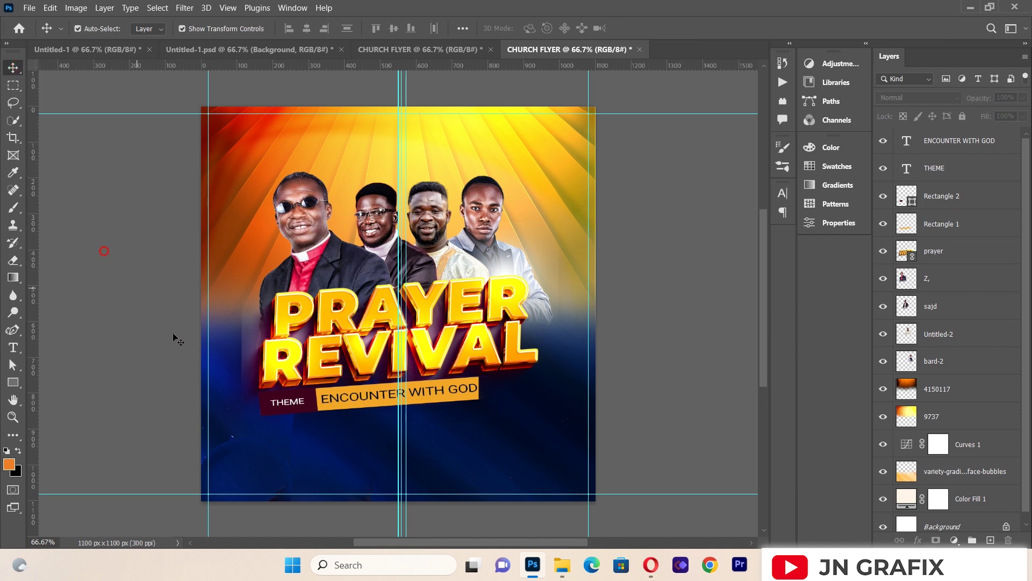
pyautogui.click(949, 231)
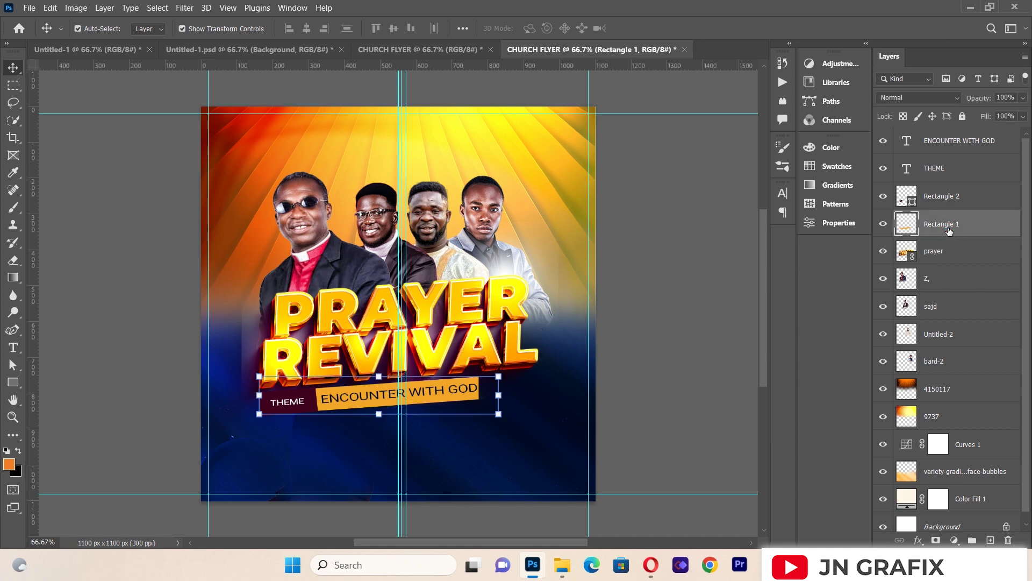
pyautogui.keyDown('shift'); pyautogui.click(953, 147); pyautogui.keyUp('shift')
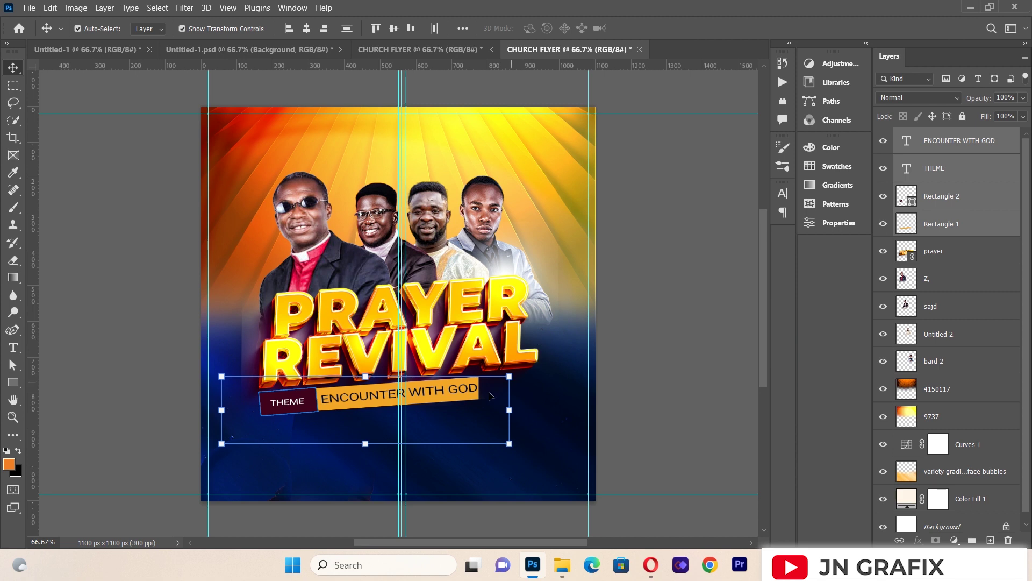
pyautogui.moveTo(461, 397); pyautogui.dragTo(483, 391)
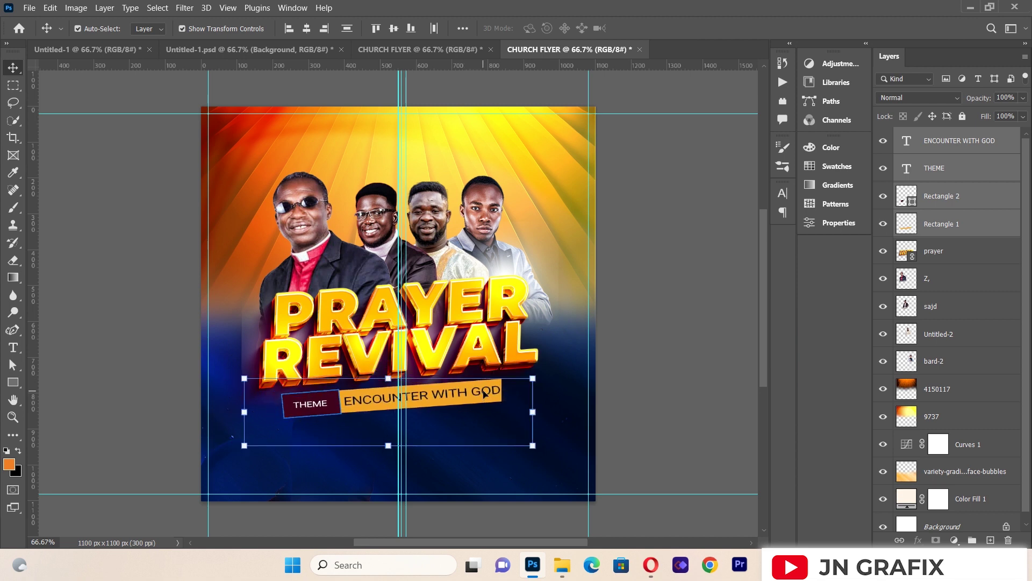
pyautogui.press('Right')
pyautogui.press('Right')
pyautogui.press('Up')
pyautogui.press('Up')
pyautogui.press('Up')
pyautogui.press('Up')
pyautogui.press('Up')
pyautogui.press('Up')
pyautogui.press('Up')
pyautogui.press('Up')
pyautogui.press('Up')
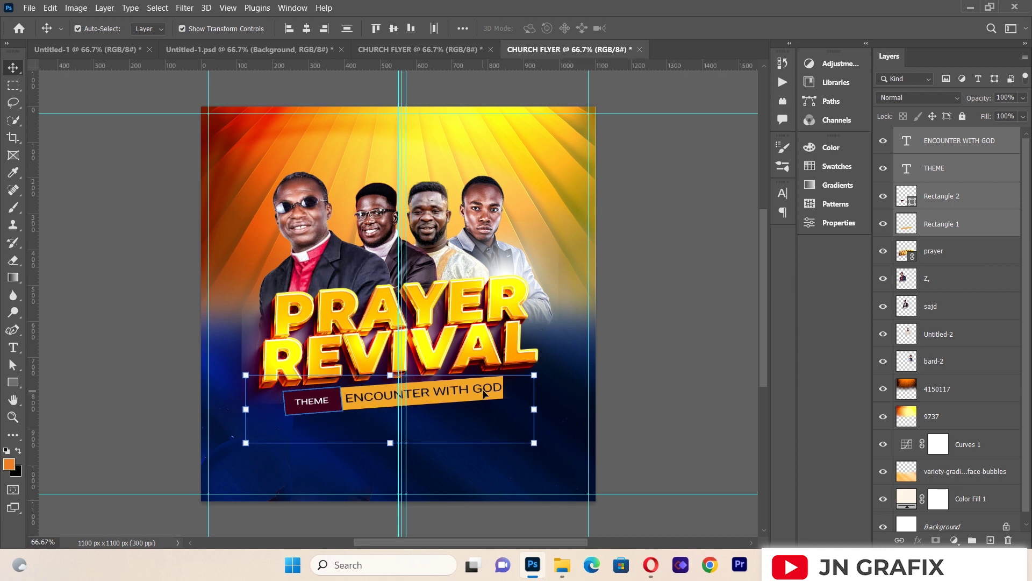
# Step: Scale the theme banner to about 91% and centre it under the title
pyautogui.moveTo(539, 442); pyautogui.dragTo(511, 442)
pyautogui.press('Right')
pyautogui.press('Right')
pyautogui.press('Right')
pyautogui.press('Right')
pyautogui.press('Right')
pyautogui.press('Right')
pyautogui.press('Right')
pyautogui.press('Right')
pyautogui.press('Right')
pyautogui.press('Right')
pyautogui.press('Right')
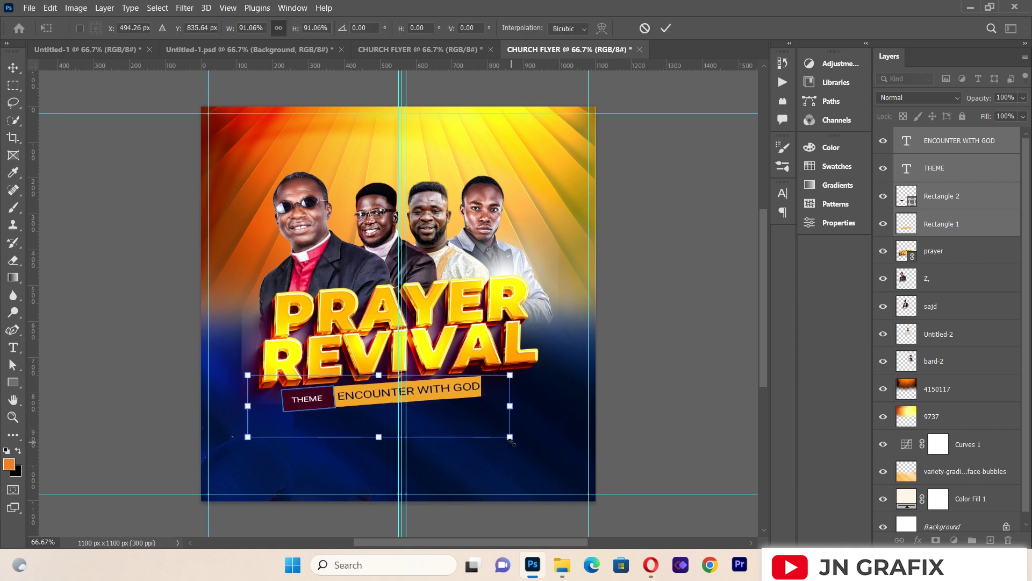
pyautogui.press('Right')
pyautogui.press('Right')
pyautogui.press('Right')
pyautogui.press('Right')
pyautogui.press('Right')
pyautogui.press('Right')
pyautogui.press('Right')
pyautogui.press('Right')
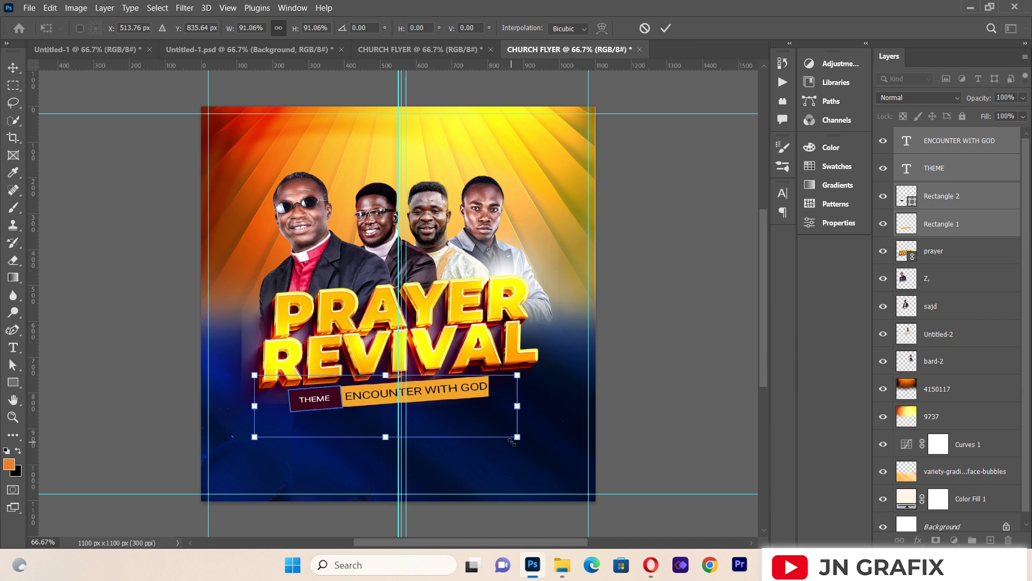
pyautogui.press('Left')
pyautogui.press('Left')
pyautogui.press('Left')
pyautogui.press('Left')
pyautogui.press('Left')
pyautogui.press('Left')
pyautogui.press('Right')
pyautogui.press('Right')
pyautogui.press('Right')
pyautogui.press('Right')
pyautogui.press('Right')
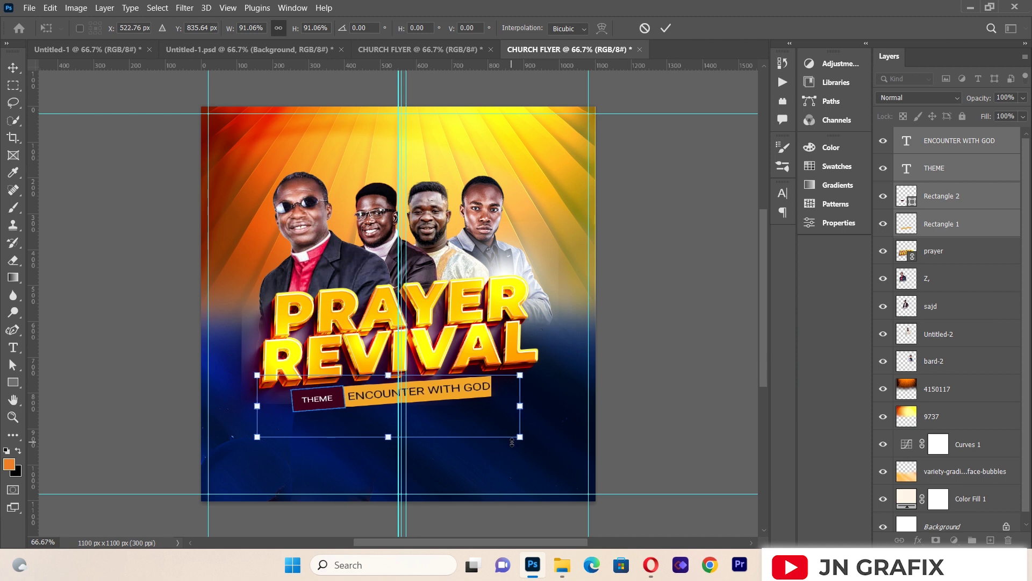
pyautogui.press('Return')
pyautogui.click(80, 238)
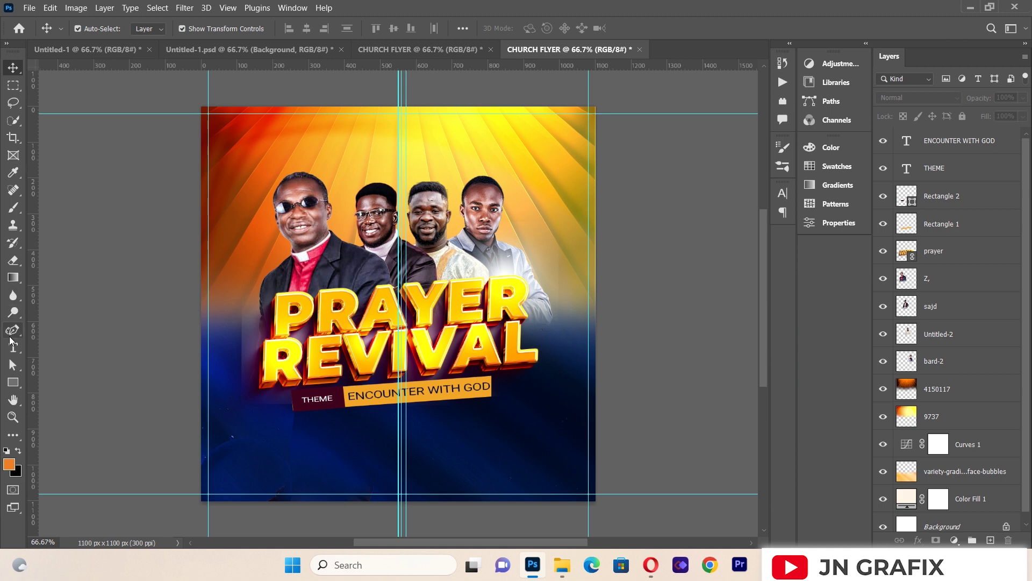
pyautogui.click(14, 353)
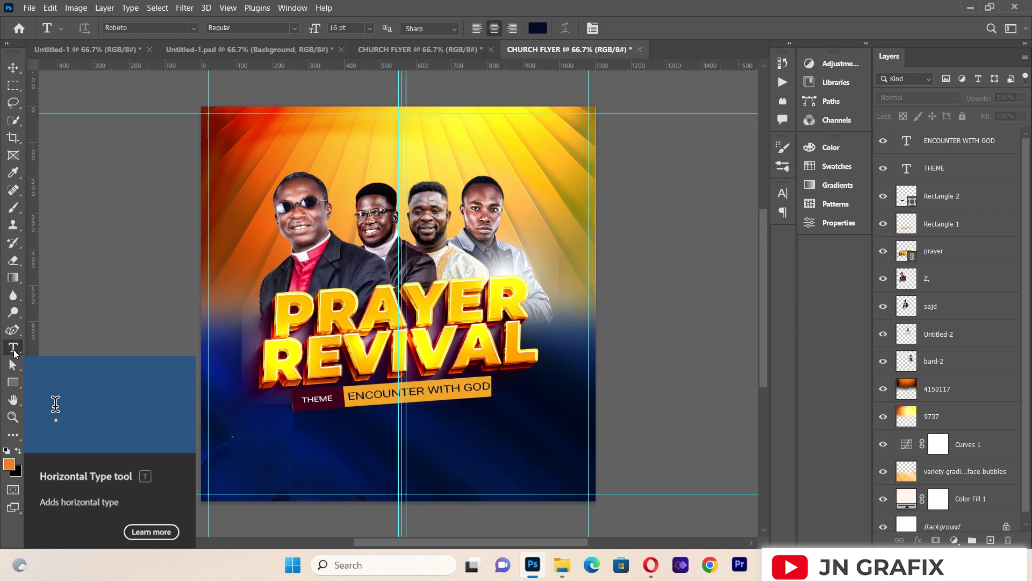
# Step: Create a text box below the banner and make its 3RD text white
pyautogui.moveTo(236, 421); pyautogui.dragTo(579, 487)
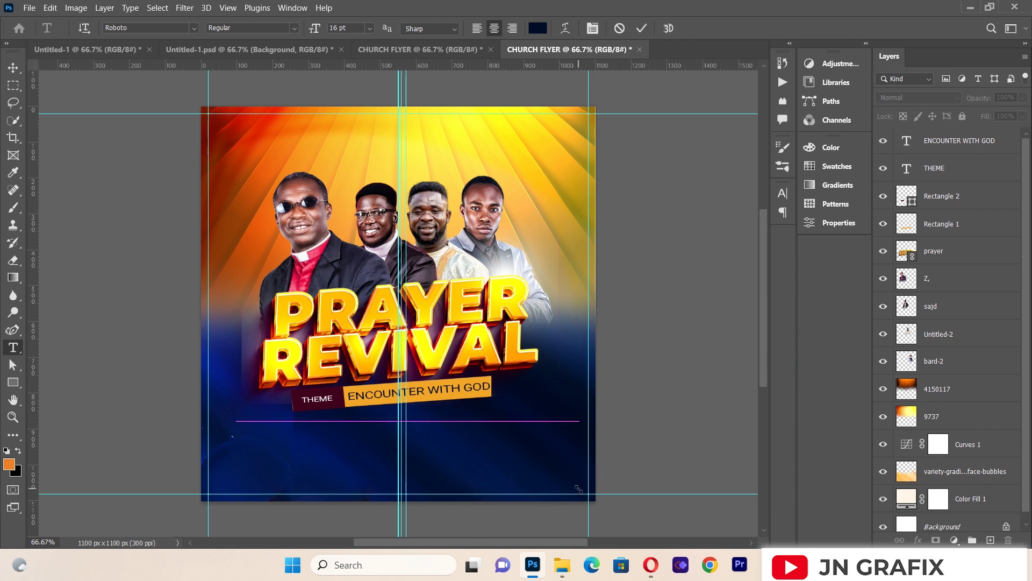
pyautogui.press('BackSpace')
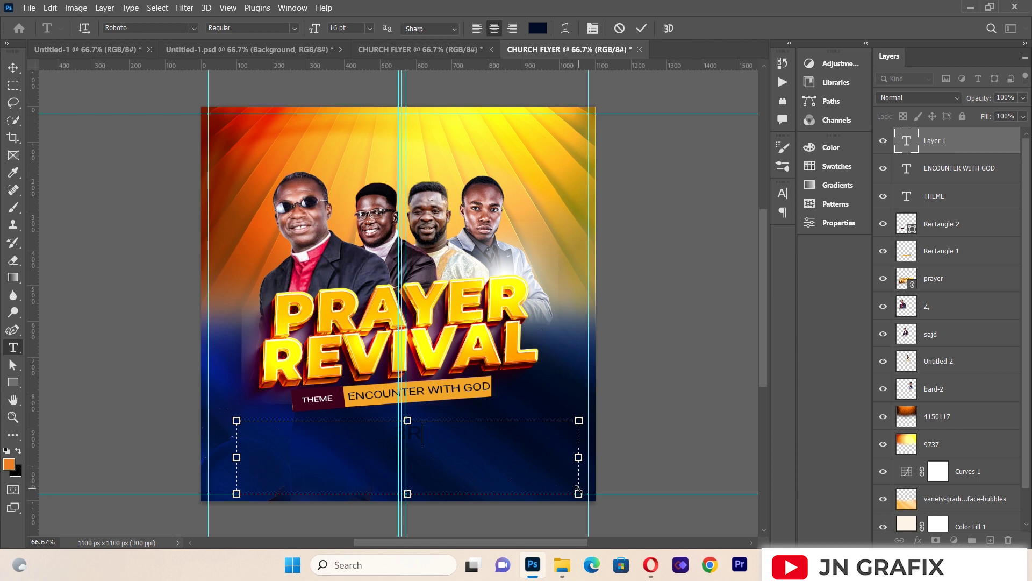
pyautogui.hotkey('ctrl', 'a')
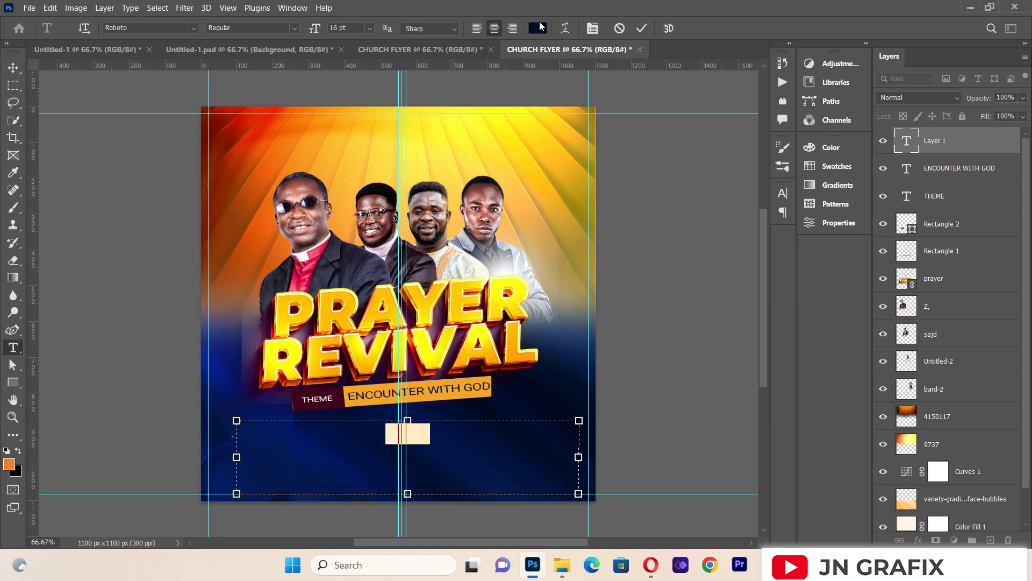
pyautogui.click(538, 28)
pyautogui.click(680, 162)
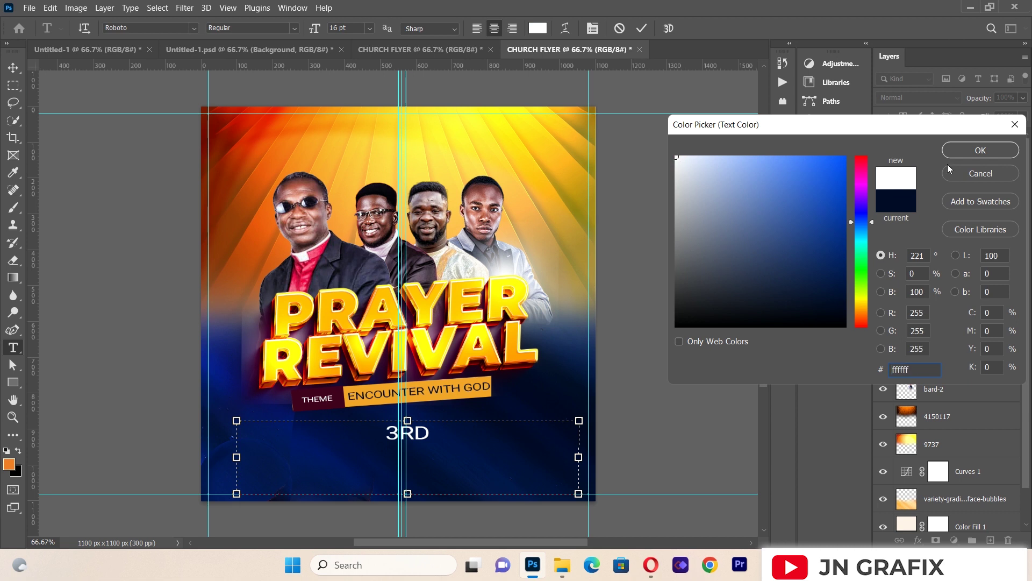
pyautogui.click(980, 150)
# Step: Complete the line as 3RD-5TH MAY,2023 and set it to Roboto Medium
pyautogui.click(429, 436)
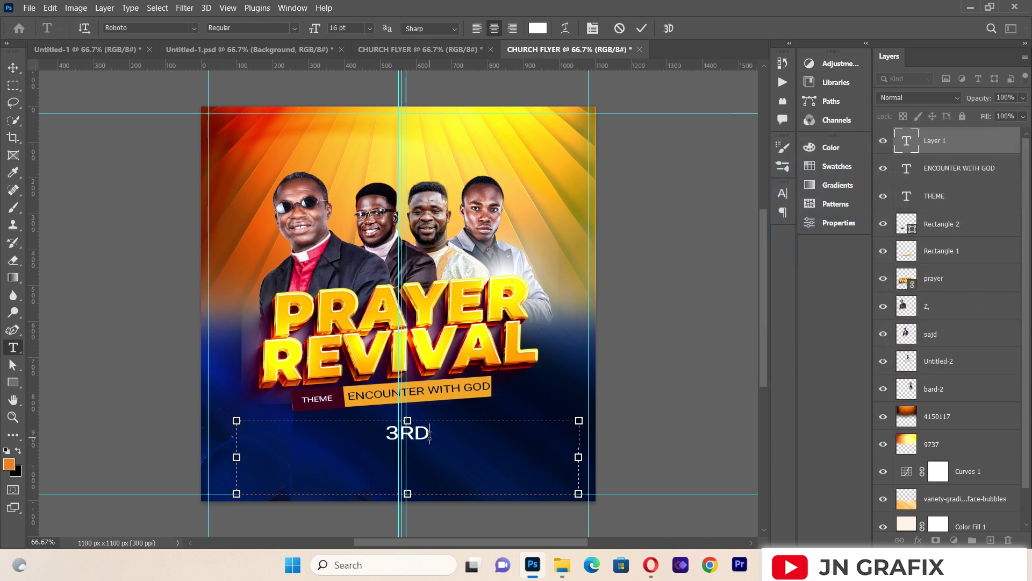
pyautogui.write('-5T')
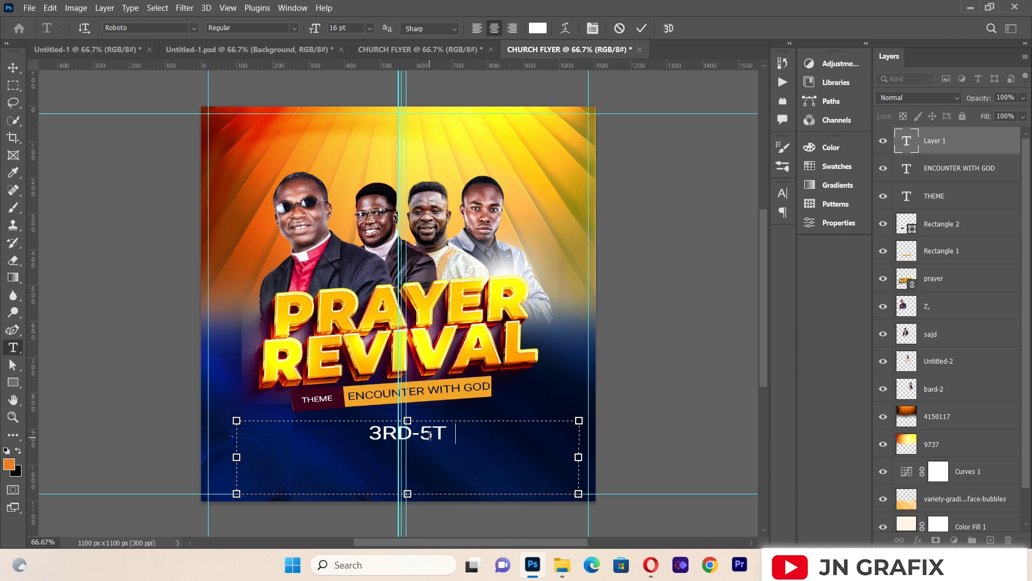
pyautogui.write('H MAY,')
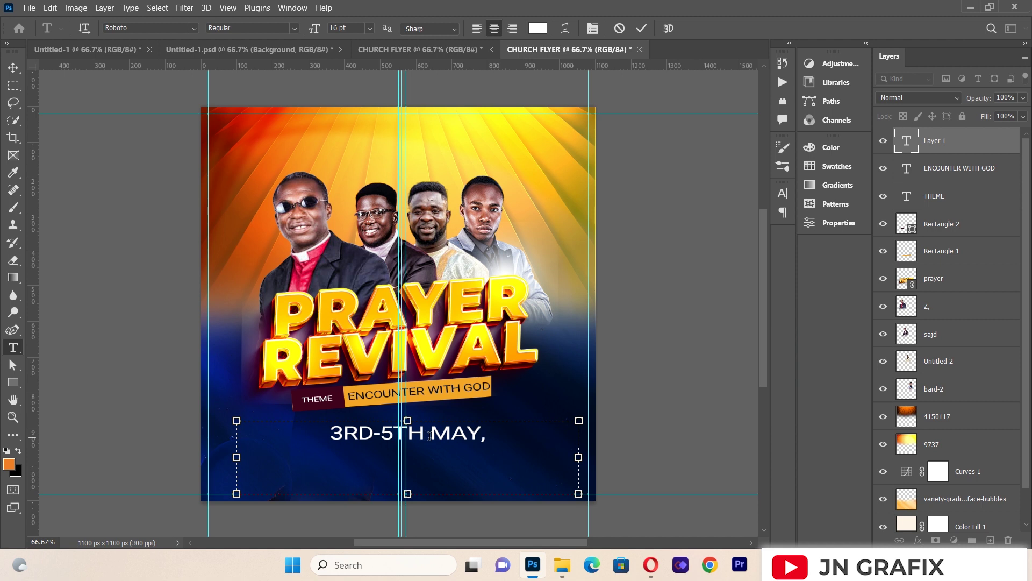
pyautogui.press('BackSpace')
pyautogui.write('2023')
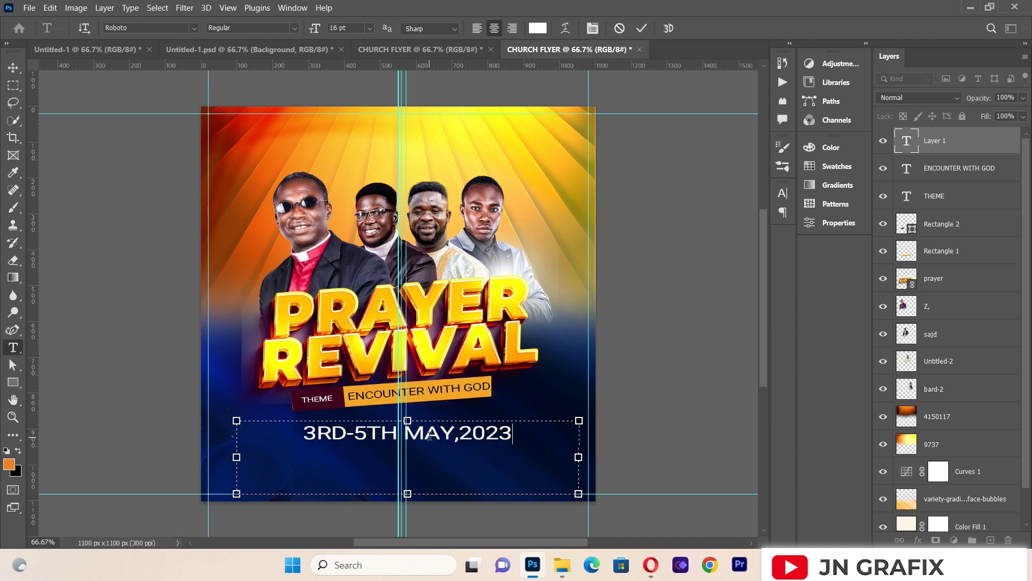
pyautogui.hotkey('ctrl', 'a')
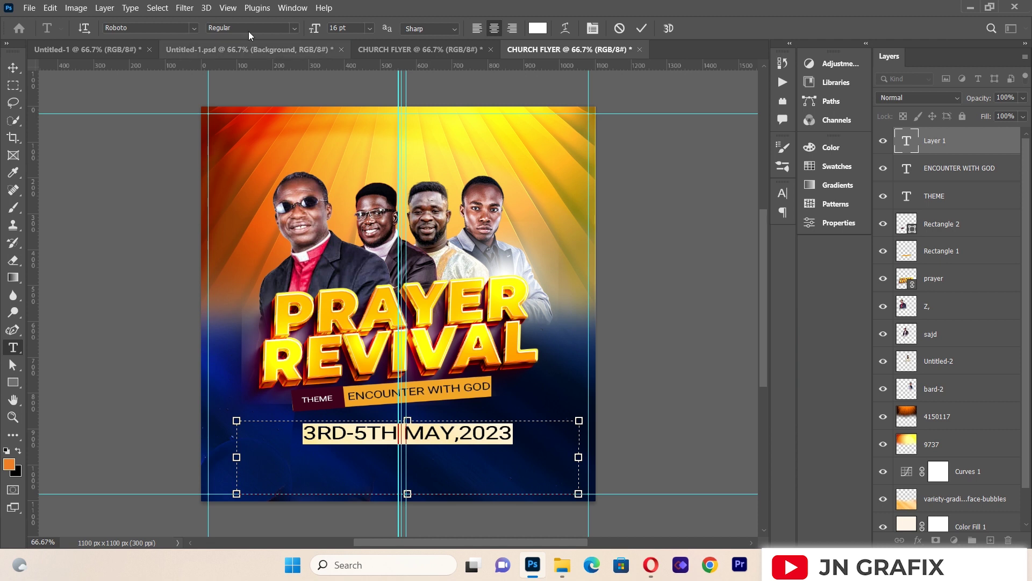
pyautogui.click(293, 28)
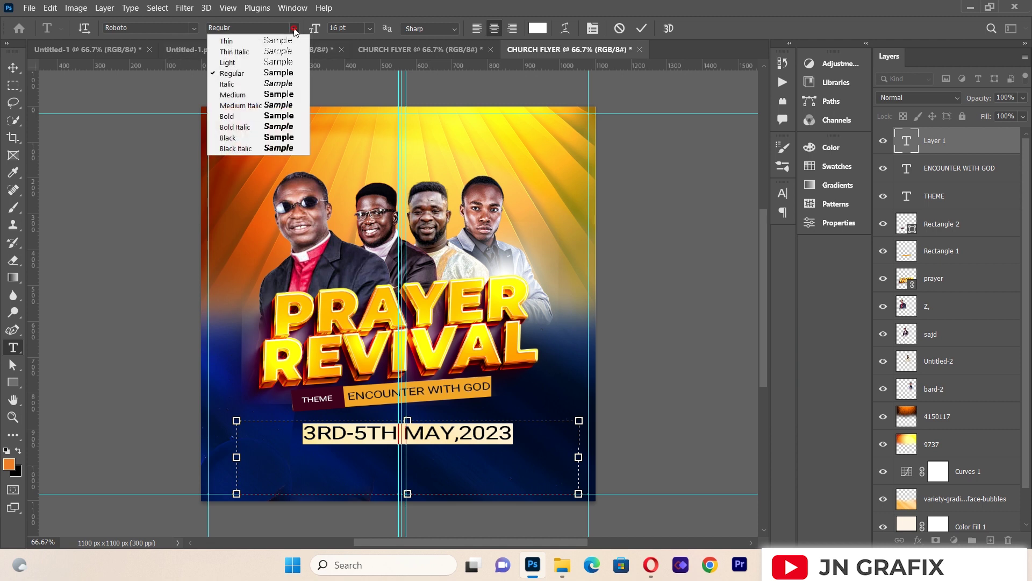
pyautogui.click(281, 95)
pyautogui.click(13, 68)
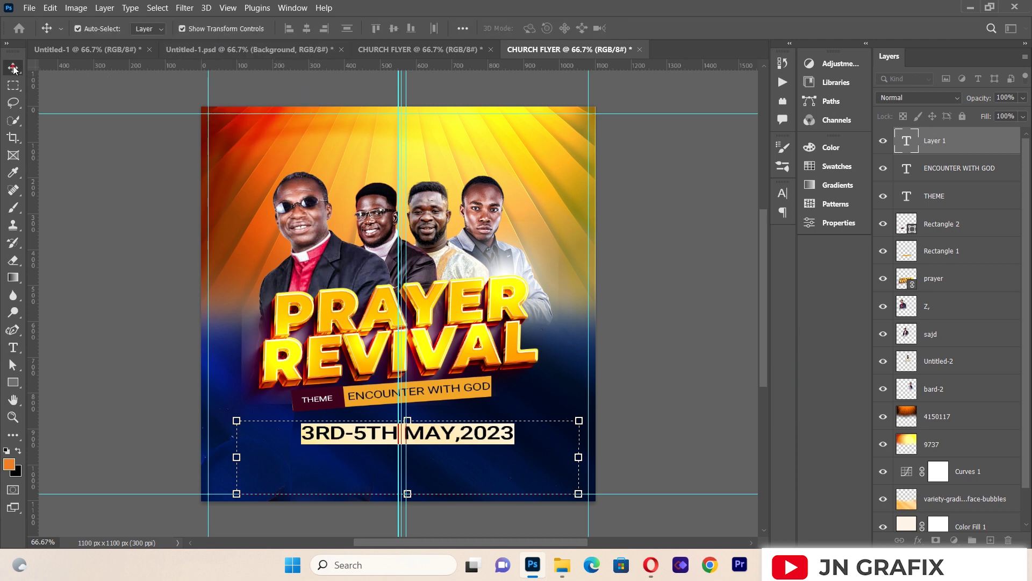
# Step: Shrink the 3RD-5TH MAY,2023 line to about 85% and centre it beneath the banner
pyautogui.moveTo(456, 436); pyautogui.dragTo(440, 441)
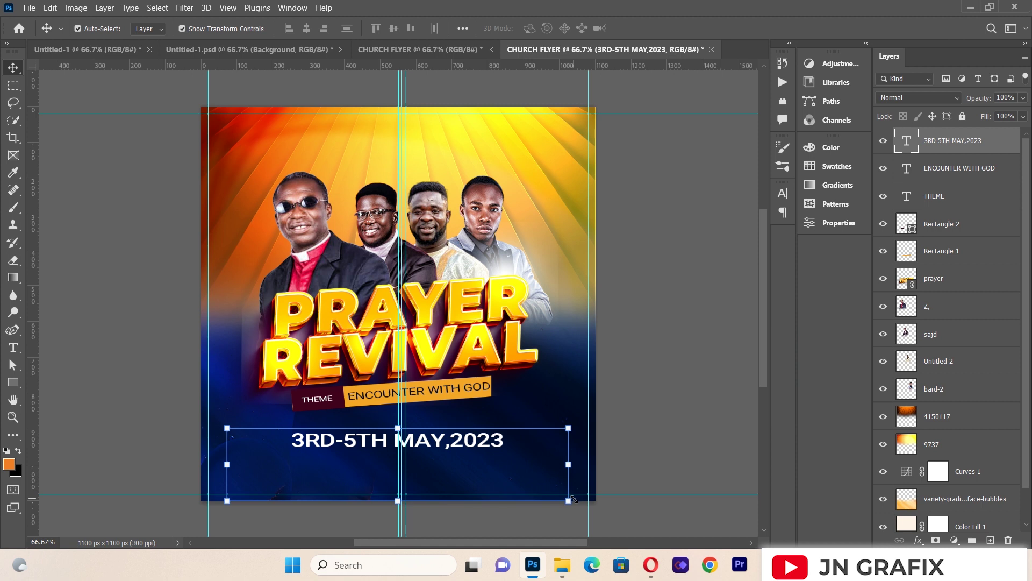
pyautogui.moveTo(573, 499); pyautogui.dragTo(510, 499)
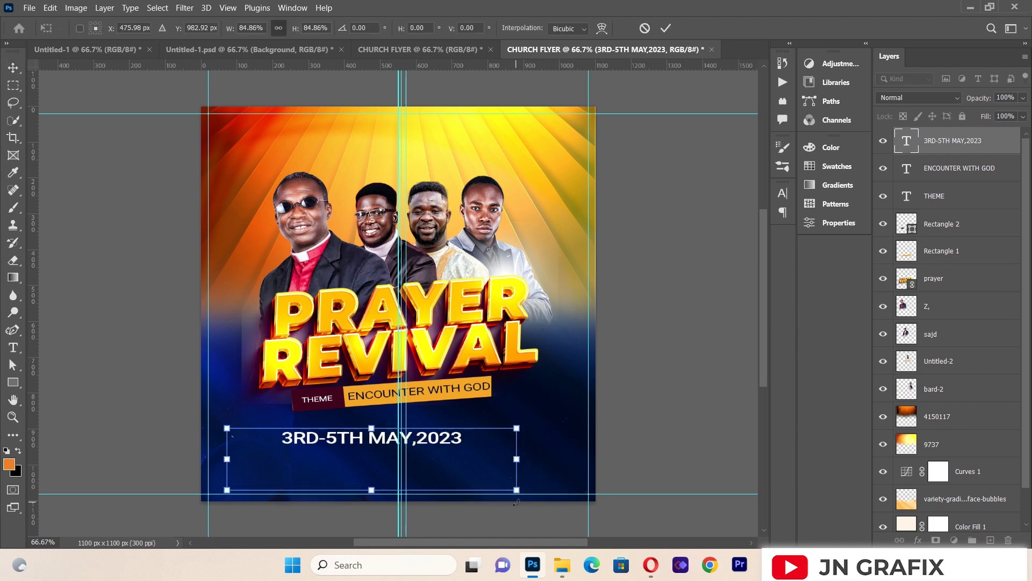
pyautogui.moveTo(446, 441); pyautogui.dragTo(462, 442)
pyautogui.press('Right')
pyautogui.press('Right')
pyautogui.press('Right')
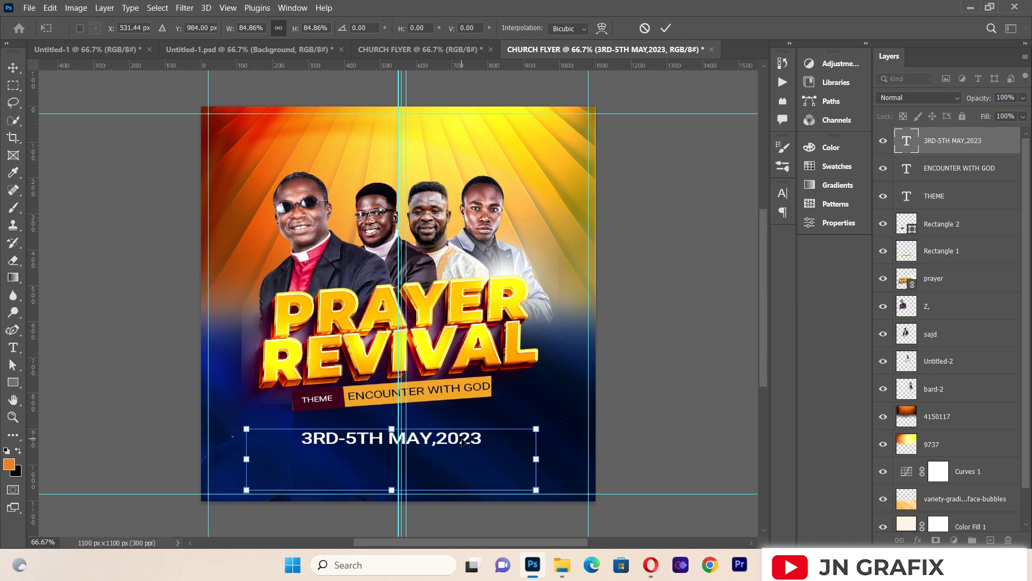
pyautogui.press('Up')
pyautogui.press('Up')
pyautogui.press('Up')
pyautogui.press('Down')
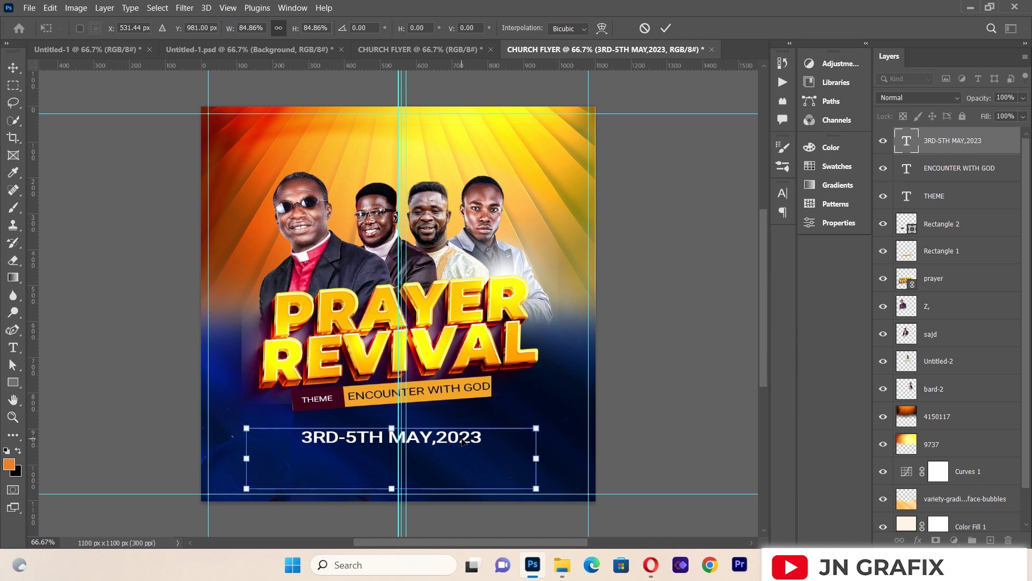
pyautogui.press('Up')
pyautogui.press('Right')
pyautogui.press('Right')
pyautogui.press('Right')
pyautogui.press('Right')
pyautogui.press('Right')
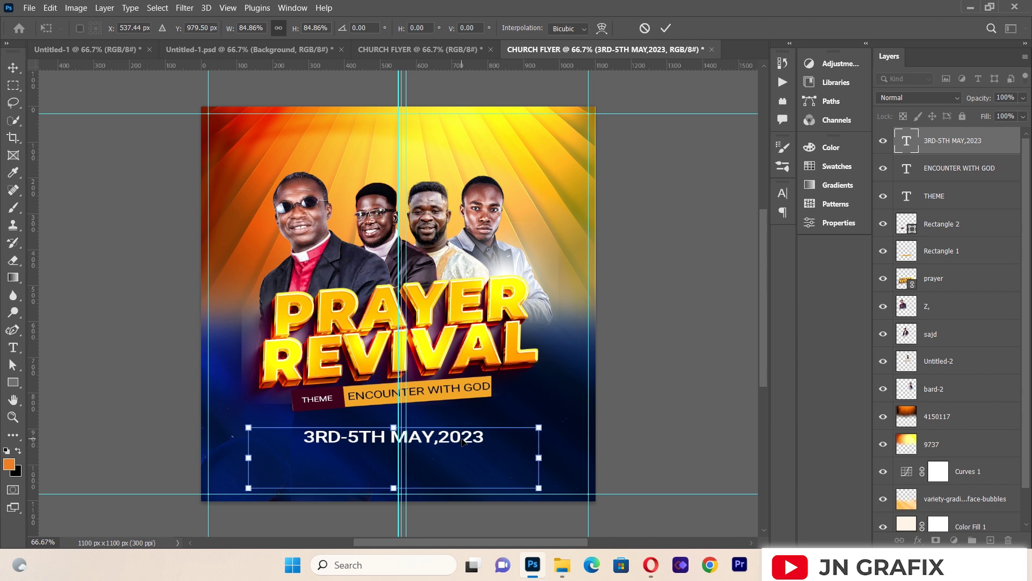
pyautogui.click(13, 67)
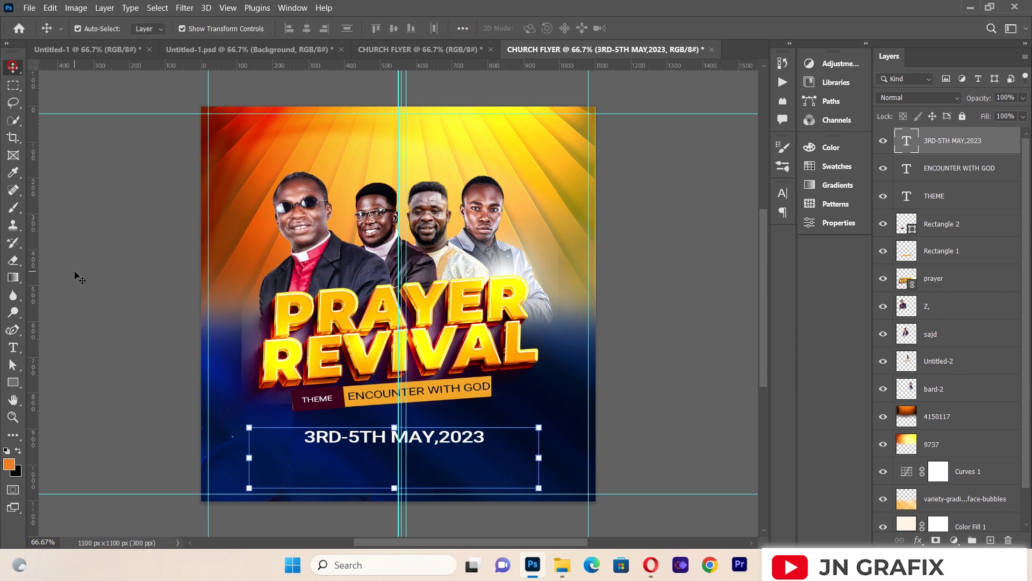
pyautogui.click(75, 274)
# Step: Type WORLD TEMPLE CHURCH into a new paragraph text box below the date
pyautogui.click(12, 347)
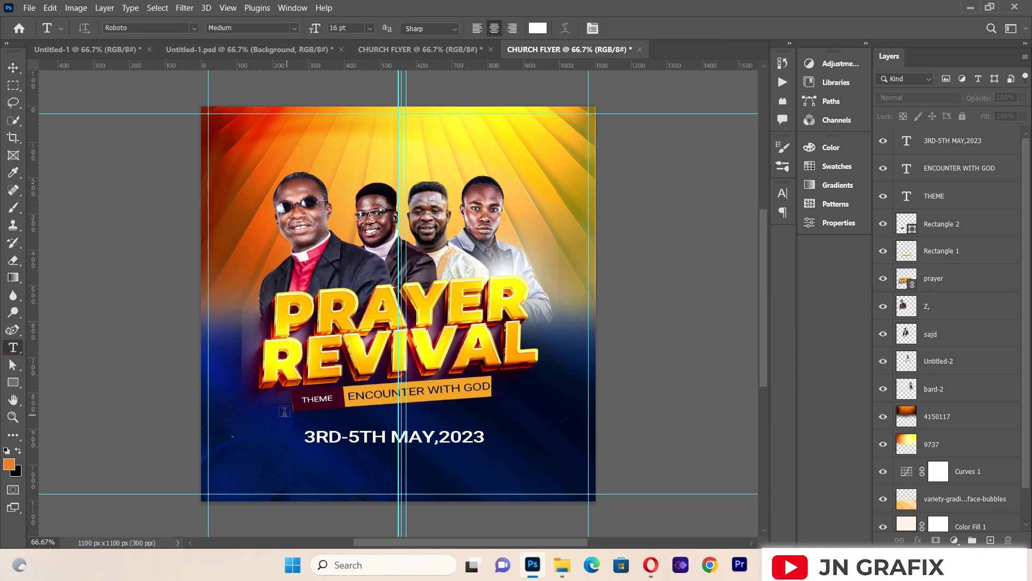
pyautogui.moveTo(249, 427); pyautogui.dragTo(573, 489)
pyautogui.press('BackSpace')
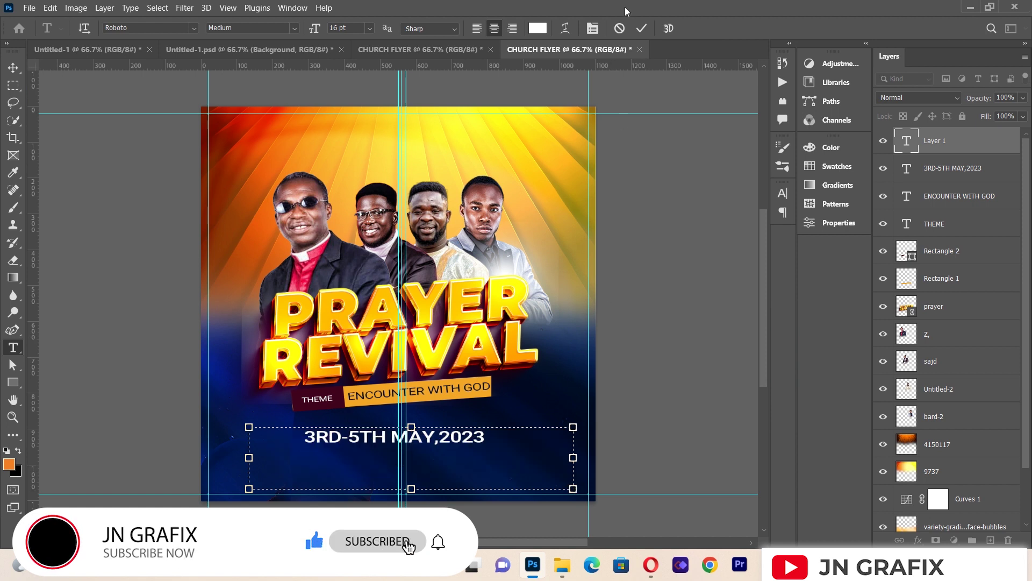
pyautogui.write('WO')
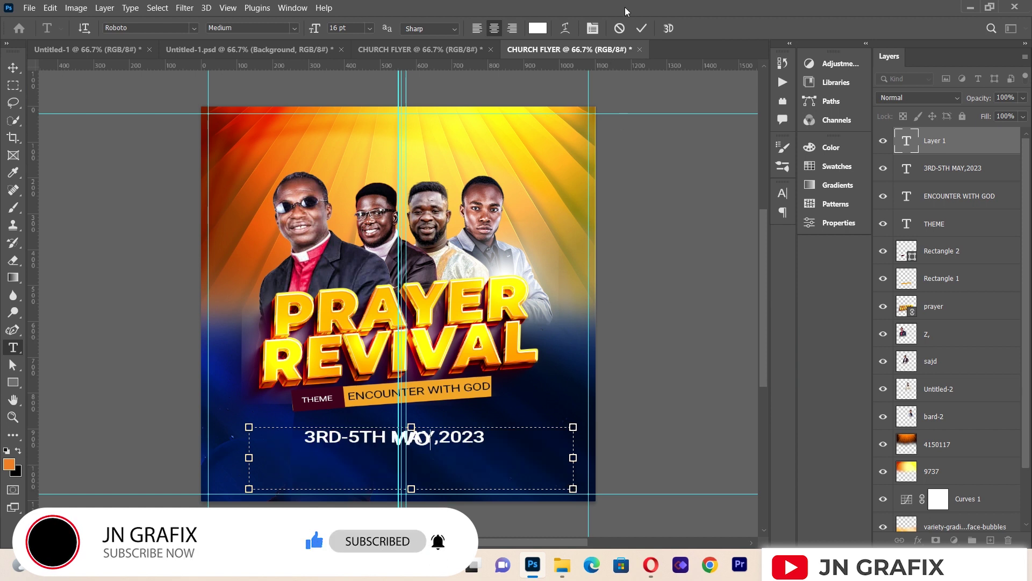
pyautogui.write('RLD')
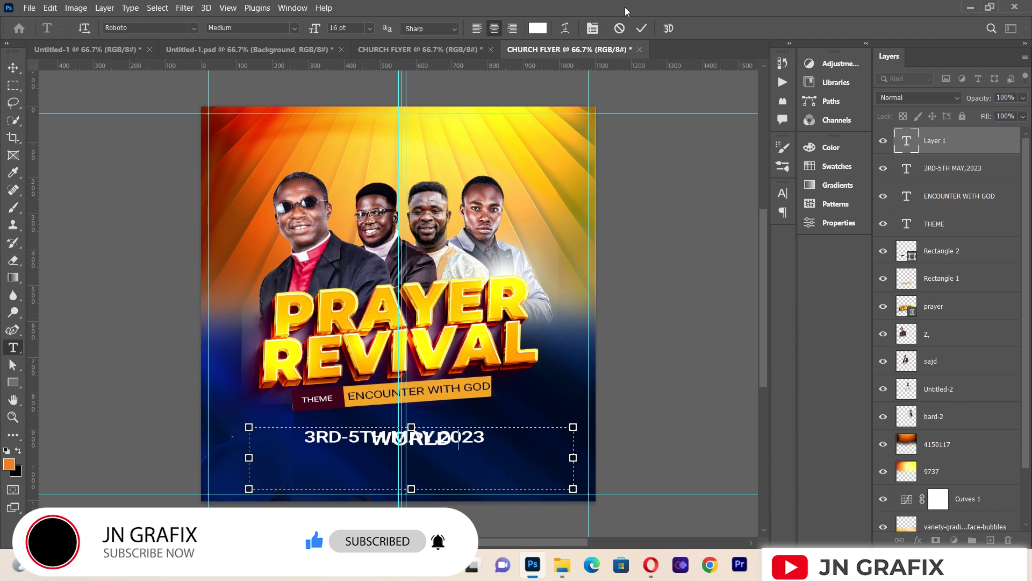
pyautogui.write(' TEMPLE CHURCH')
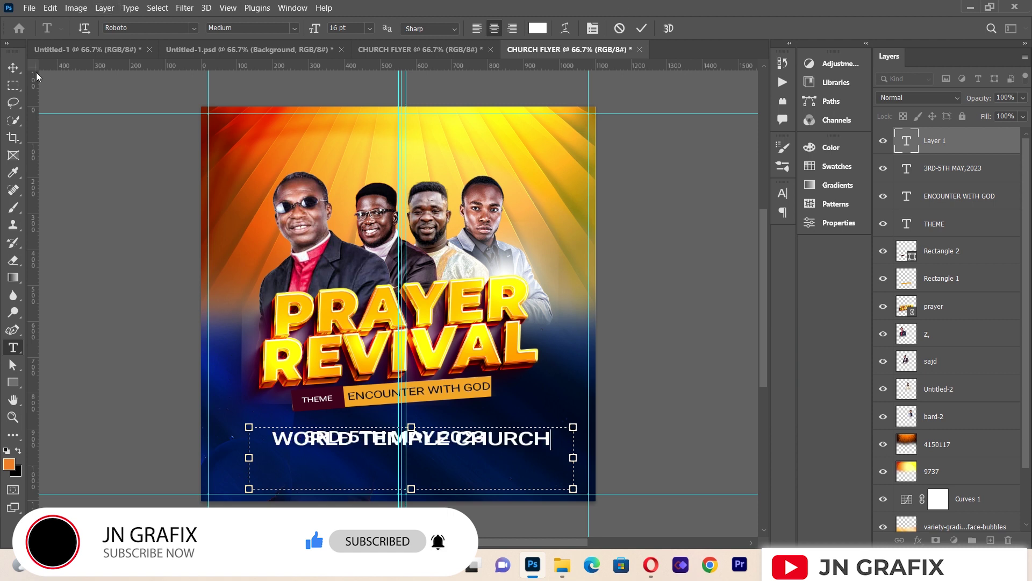
pyautogui.click(13, 67)
# Step: Scale the church name to about 46%, centre it beneath the date, and duplicate the layer
pyautogui.hotkey('ctrl', 't')
pyautogui.moveTo(573, 427); pyautogui.dragTo(433, 457)
pyautogui.press('Left')
pyautogui.press('Left')
pyautogui.press('Left')
pyautogui.press('Left')
pyautogui.press('Left')
pyautogui.press('Left')
pyautogui.press('Left')
pyautogui.press('Left')
pyautogui.press('Left')
pyautogui.press('Left')
pyautogui.press('Left')
pyautogui.press('Left')
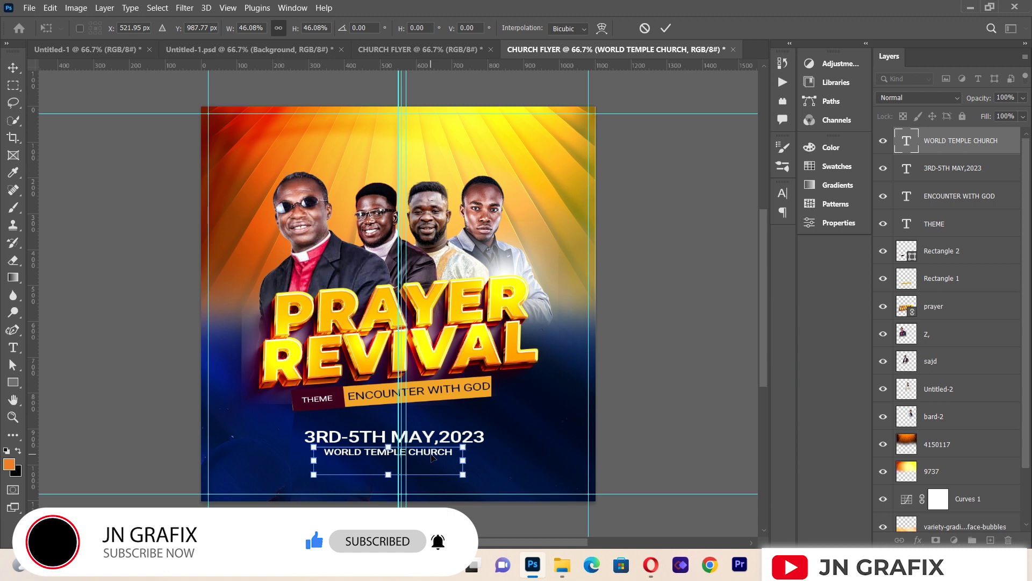
pyautogui.press('Right')
pyautogui.press('Right')
pyautogui.press('Right')
pyautogui.press('Right')
pyautogui.press('Down')
pyautogui.click(73, 258)
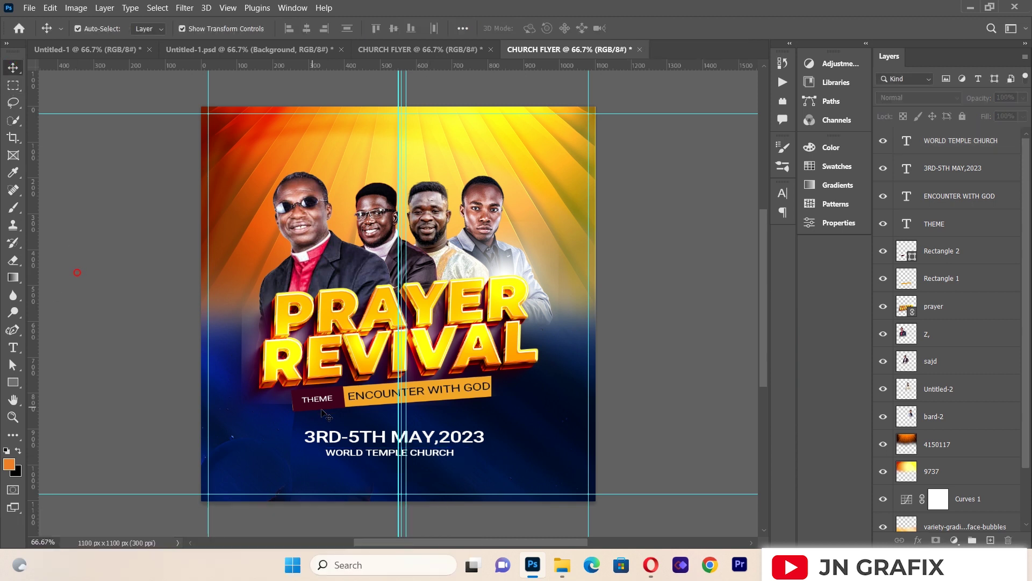
pyautogui.click(434, 459)
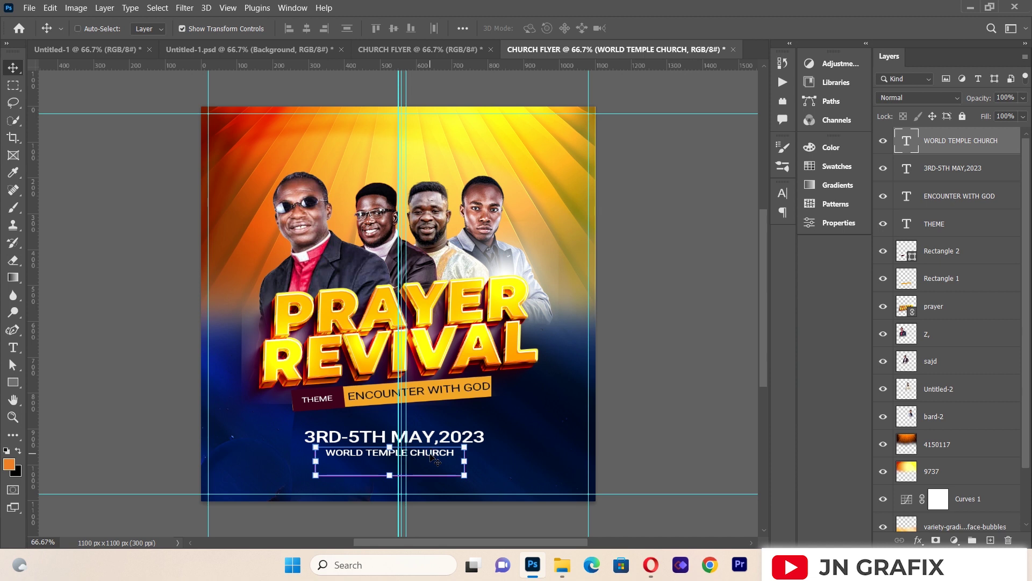
pyautogui.hotkey('ctrl', 'j')
# Step: Move the copied line below the church name and retype it as Abesim-Sunyani
pyautogui.moveTo(434, 458); pyautogui.dragTo(434, 470)
pyautogui.click(13, 347)
pyautogui.click(335, 465)
pyautogui.hotkey('ctrl', 'a')
pyautogui.press('BackSpace')
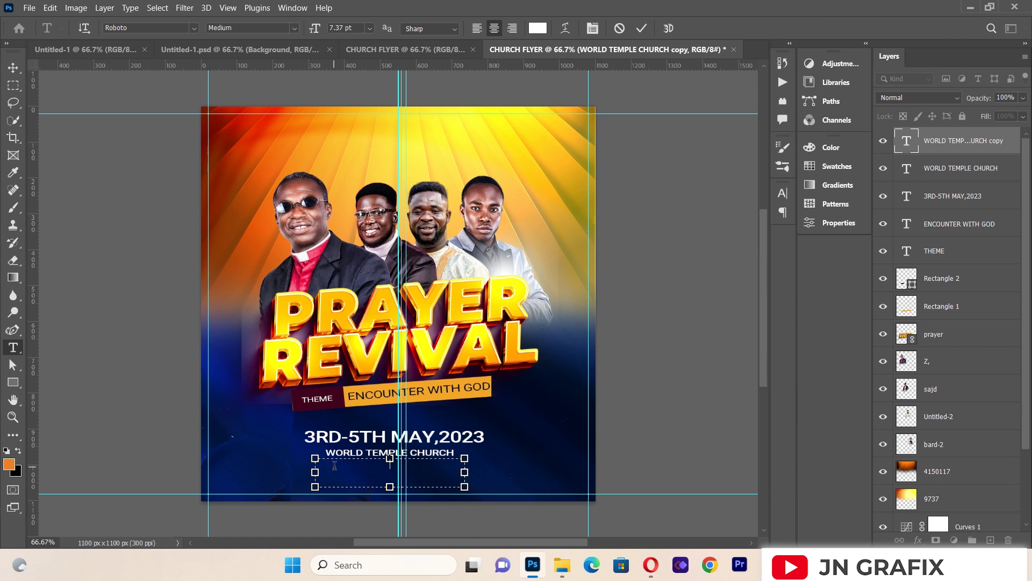
pyautogui.write('AD')
pyautogui.write('esi')
pyautogui.write('m-')
pyautogui.write('Sunya')
pyautogui.write('ni')
pyautogui.click(13, 67)
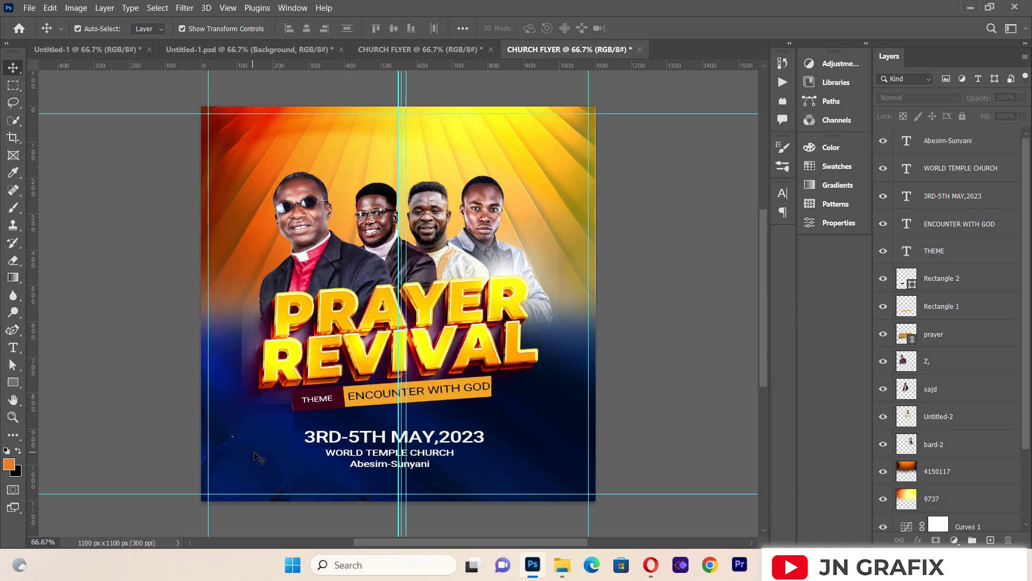
# Step: Duplicate the Abesim-Sunyani line and place the copy one line lower
pyautogui.click(364, 468)
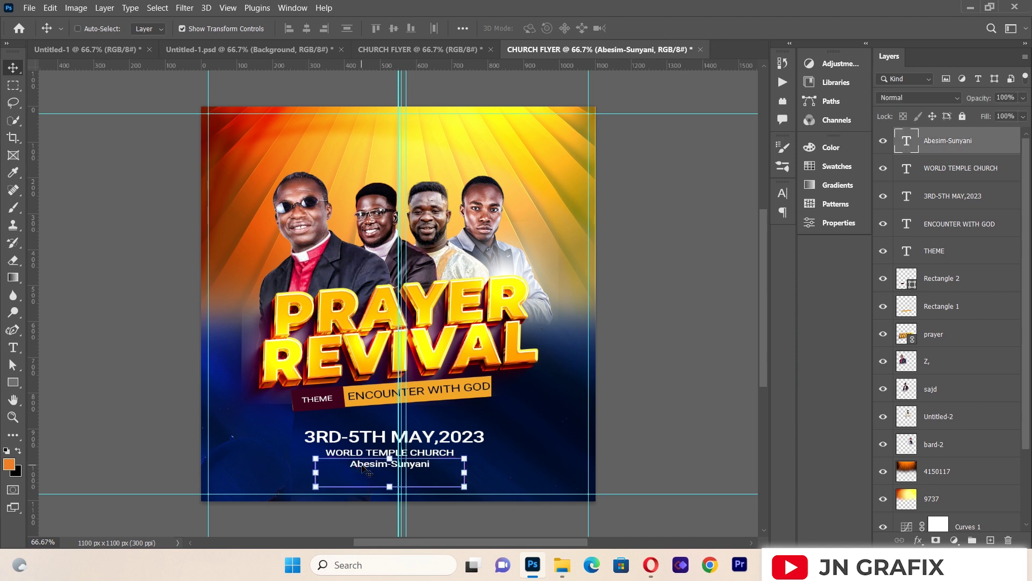
pyautogui.hotkey('ctrl', 'j')
pyautogui.moveTo(362, 467); pyautogui.dragTo(362, 478)
# Step: Retype the lower copied line as 'At Exactly 7:00pm'
pyautogui.press('Left')
pyautogui.press('Left')
pyautogui.press('Right')
pyautogui.press('Right')
pyautogui.press('Right')
pyautogui.press('Right')
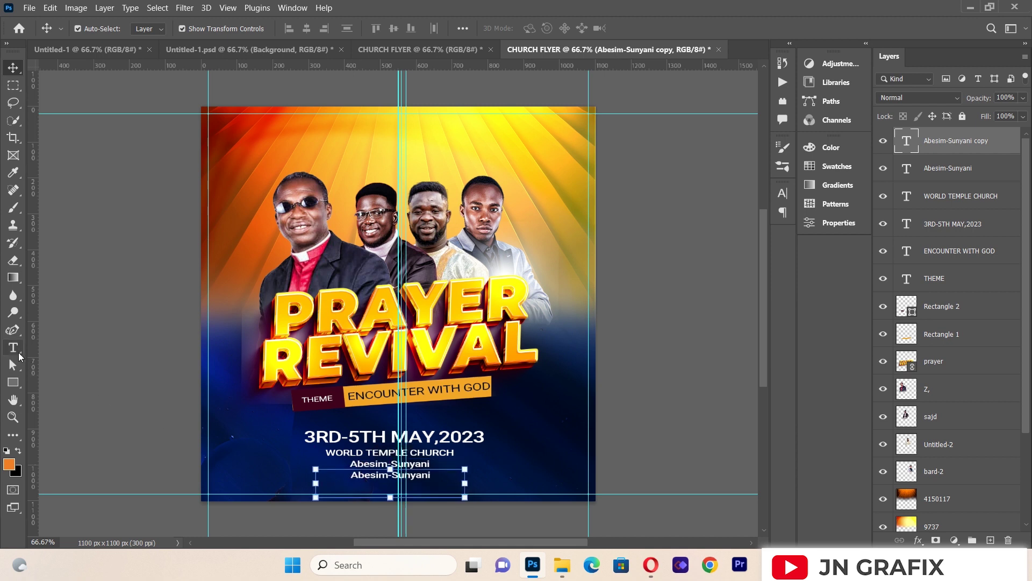
pyautogui.click(13, 348)
pyautogui.click(359, 474)
pyautogui.doubleClick(360, 474)
pyautogui.click(361, 476)
pyautogui.hotkey('ctrl', 'a')
pyautogui.press('BackSpace')
pyautogui.write('At Exac')
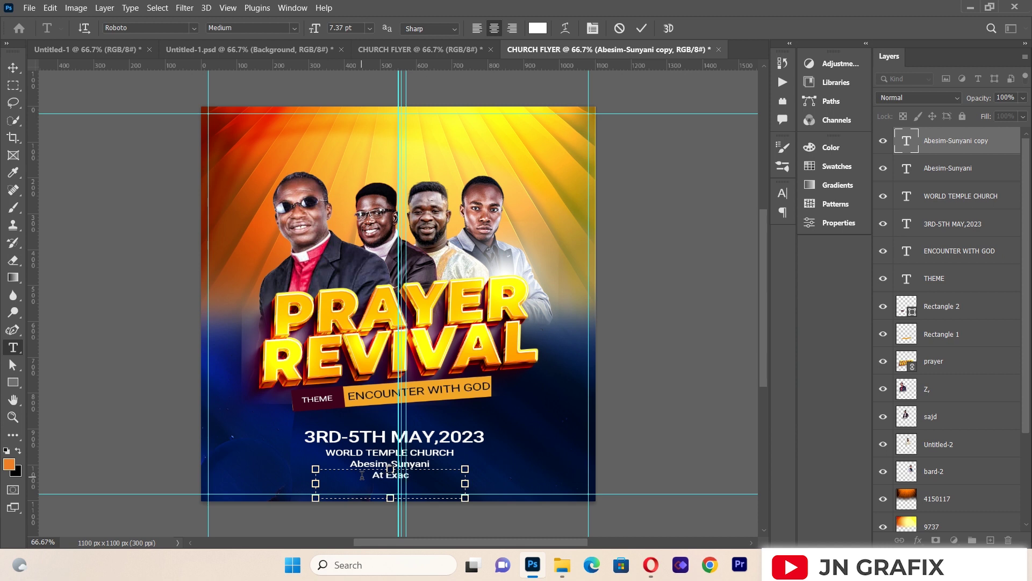
pyautogui.write('tly 7:00pm')
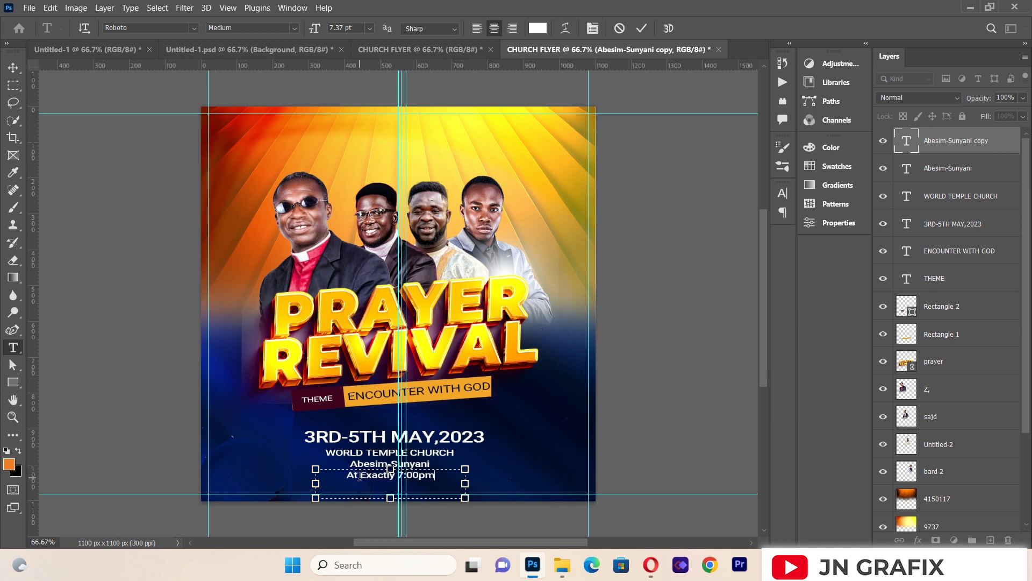
pyautogui.click(13, 68)
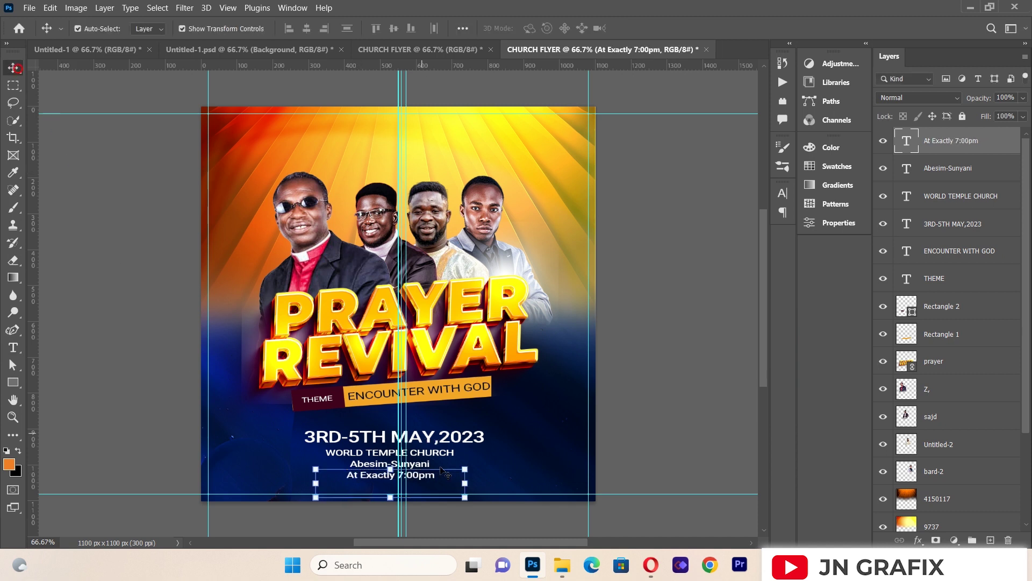
# Step: Enlarge the time line to about 124% and centre it beneath Abesim-Sunyani
pyautogui.moveTo(465, 497); pyautogui.dragTo(502, 505)
pyautogui.moveTo(458, 480); pyautogui.dragTo(440, 480)
pyautogui.press('Left')
pyautogui.press('Down')
pyautogui.press('Down')
pyautogui.press('Right')
pyautogui.press('Right')
pyautogui.press('Right')
pyautogui.press('Up')
pyautogui.press('Up')
pyautogui.press('Right')
pyautogui.press('Right')
pyautogui.press('Right')
pyautogui.press('Return')
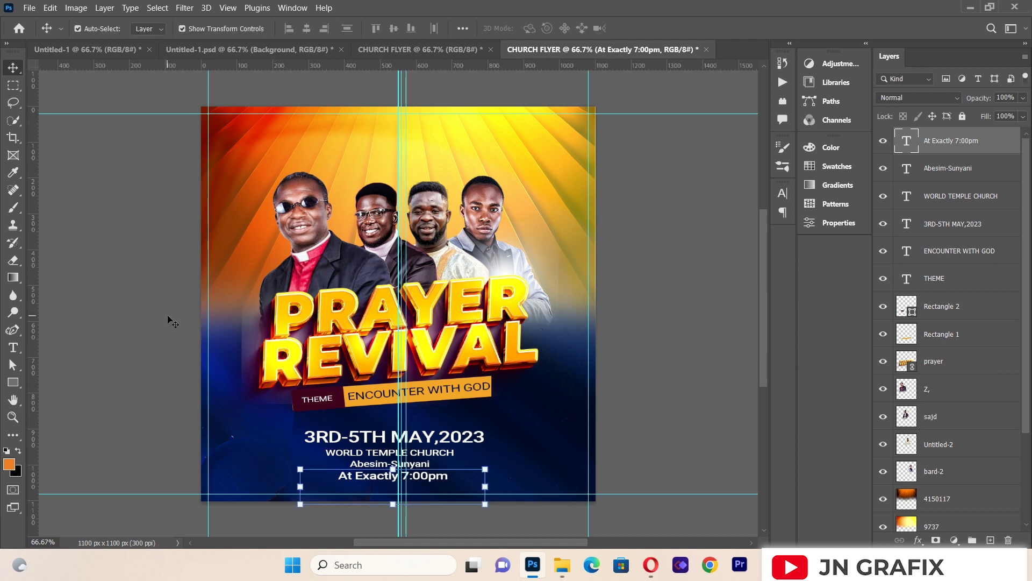
pyautogui.click(172, 322)
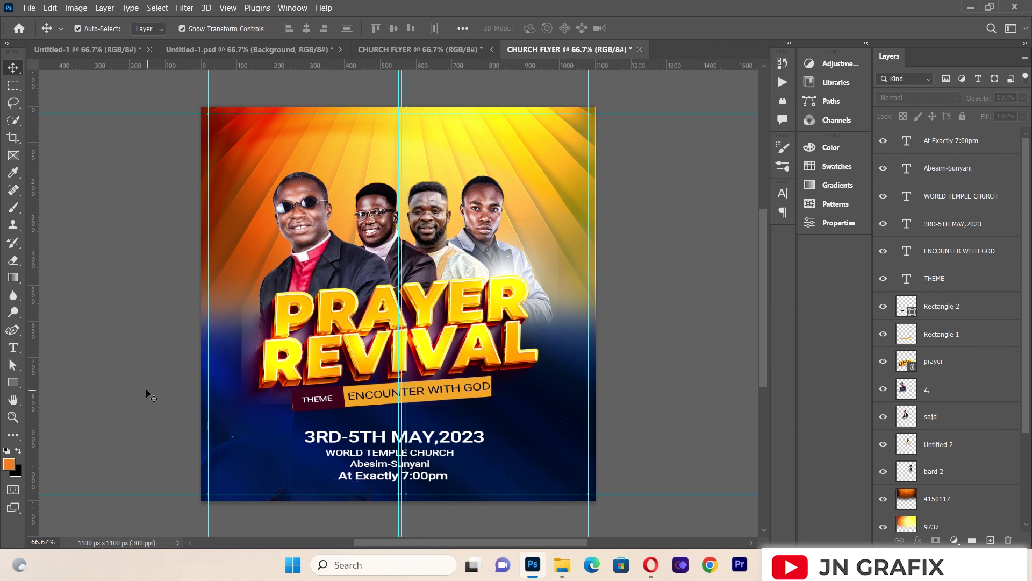
# Step: Draw a wide rectangle near the bottom of the flyer and fill it white
pyautogui.click(13, 382)
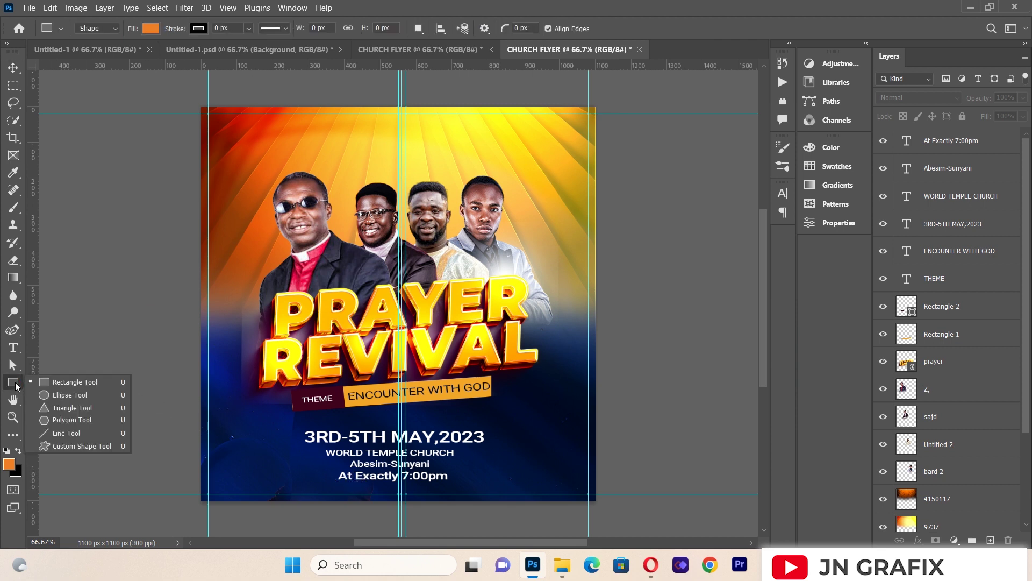
pyautogui.click(70, 382)
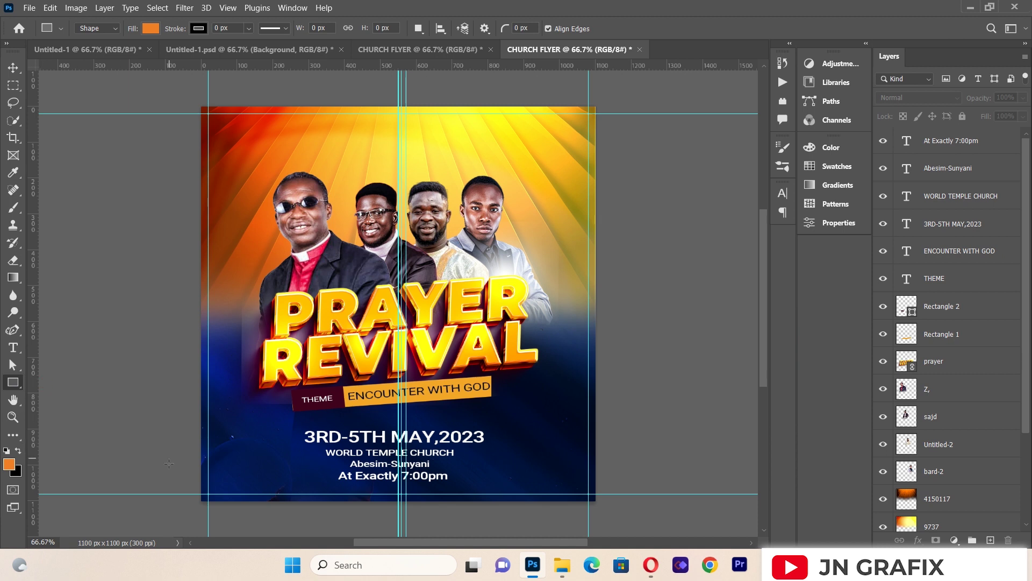
pyautogui.moveTo(168, 476)
pyautogui.mouseDown()
pyautogui.moveTo(462, 531)
pyautogui.moveTo(598, 532)
pyautogui.moveTo(616, 503)
pyautogui.mouseUp()
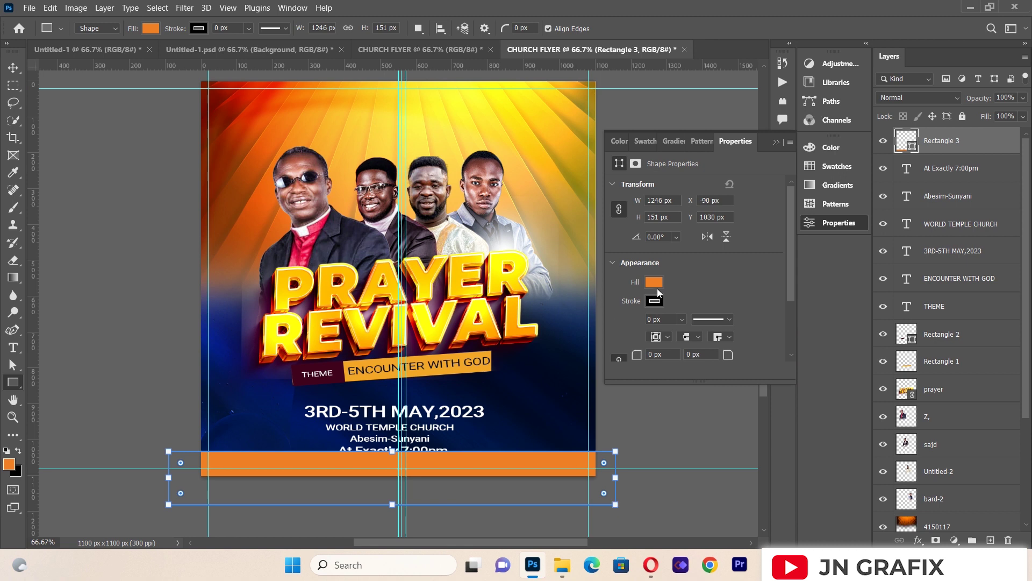
pyautogui.click(654, 283)
pyautogui.click(621, 353)
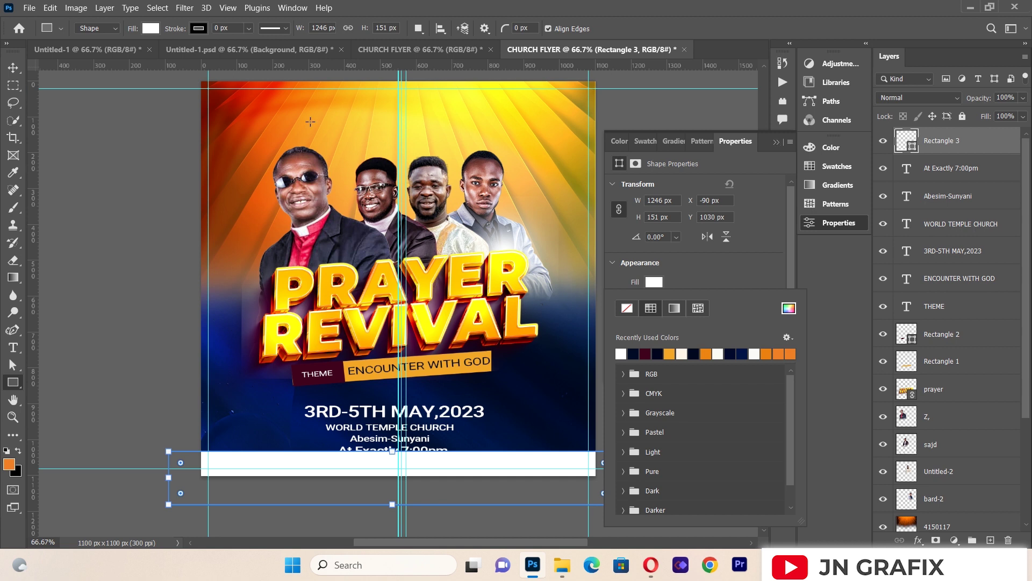
# Step: Move the white bar down to the flyer's bottom edge and deselect it
pyautogui.click(13, 67)
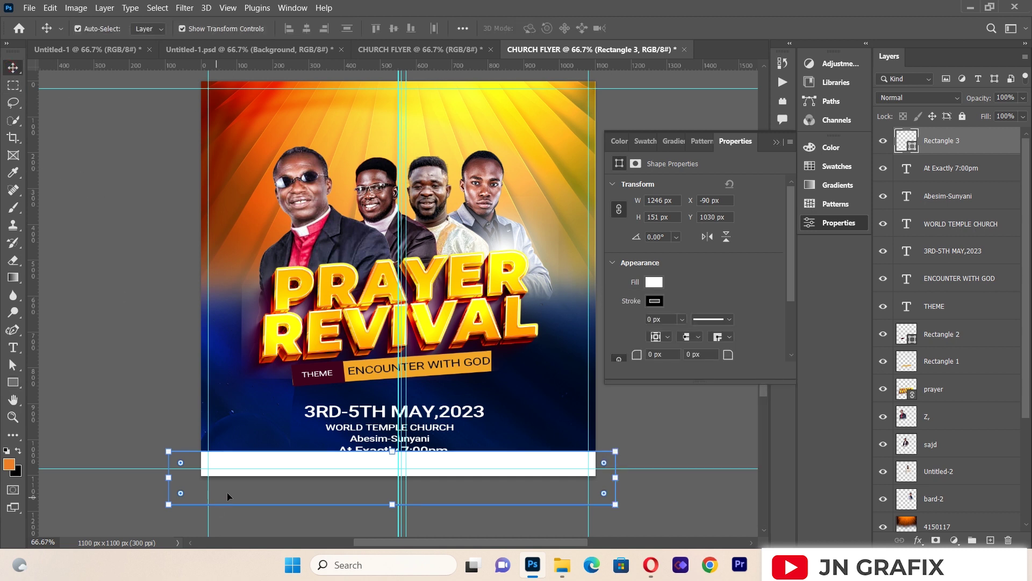
pyautogui.moveTo(278, 457); pyautogui.dragTo(279, 467)
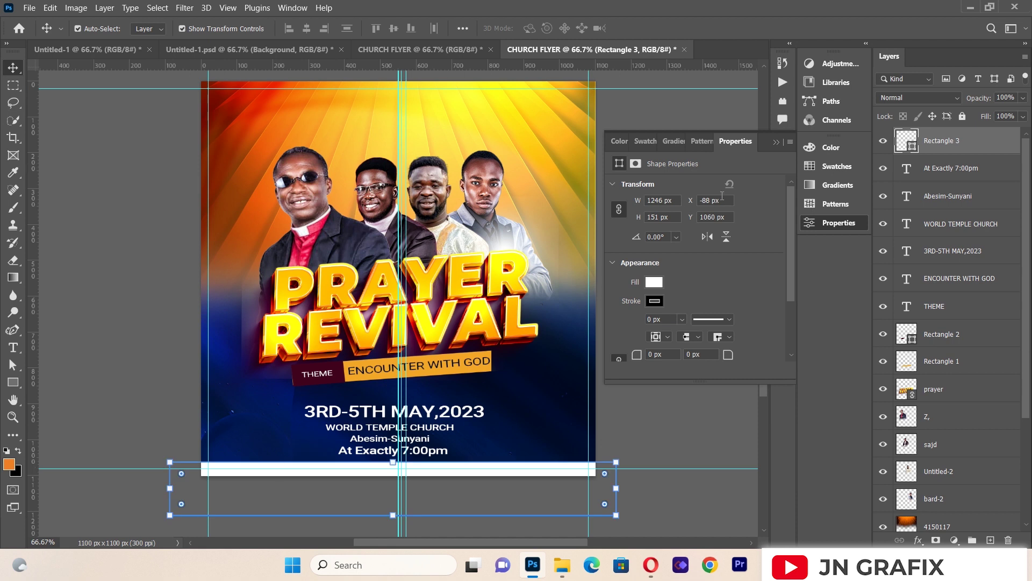
pyautogui.click(777, 142)
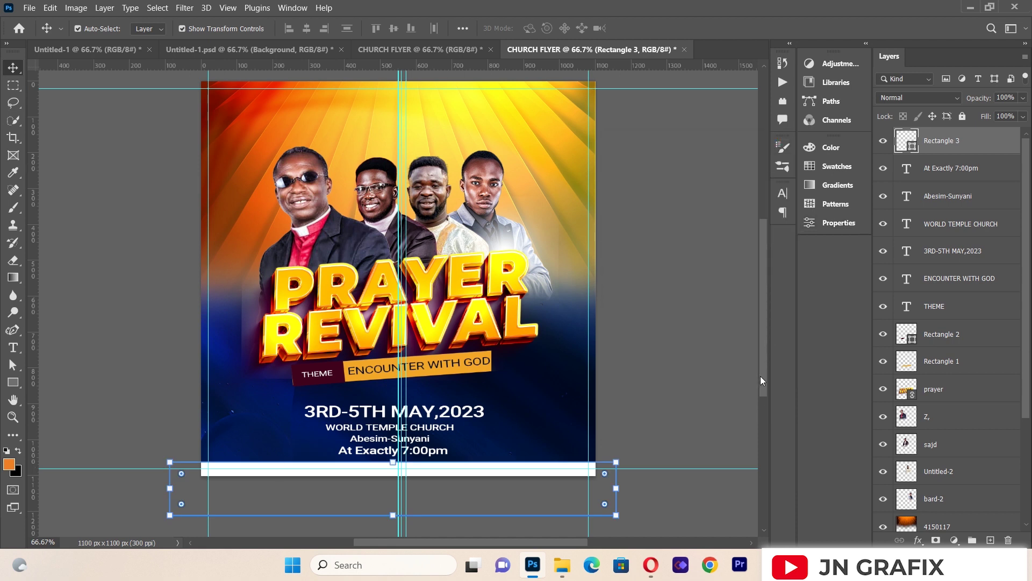
pyautogui.scroll(1, 761, 377)
pyautogui.click(715, 378)
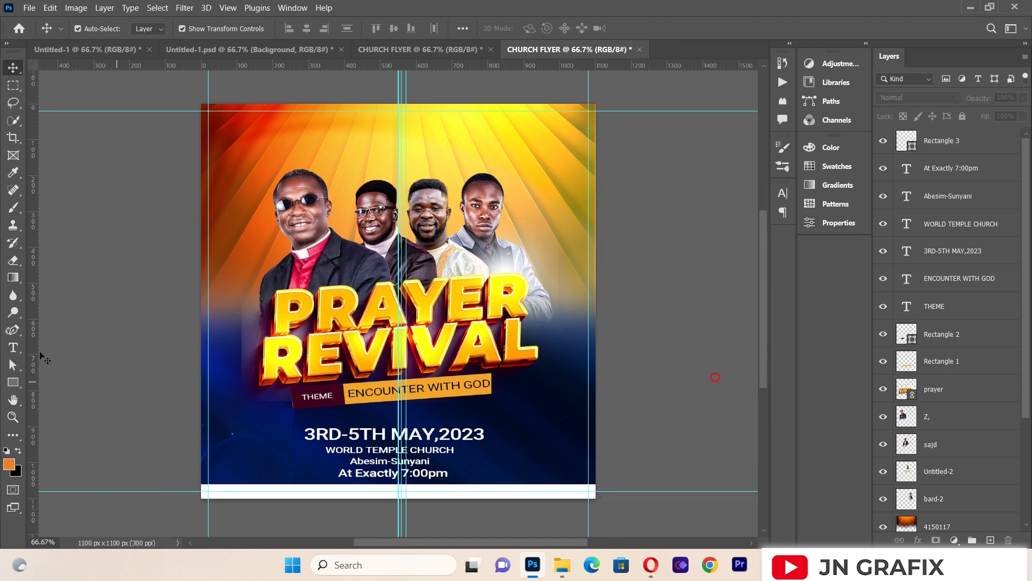
pyautogui.click(21, 380)
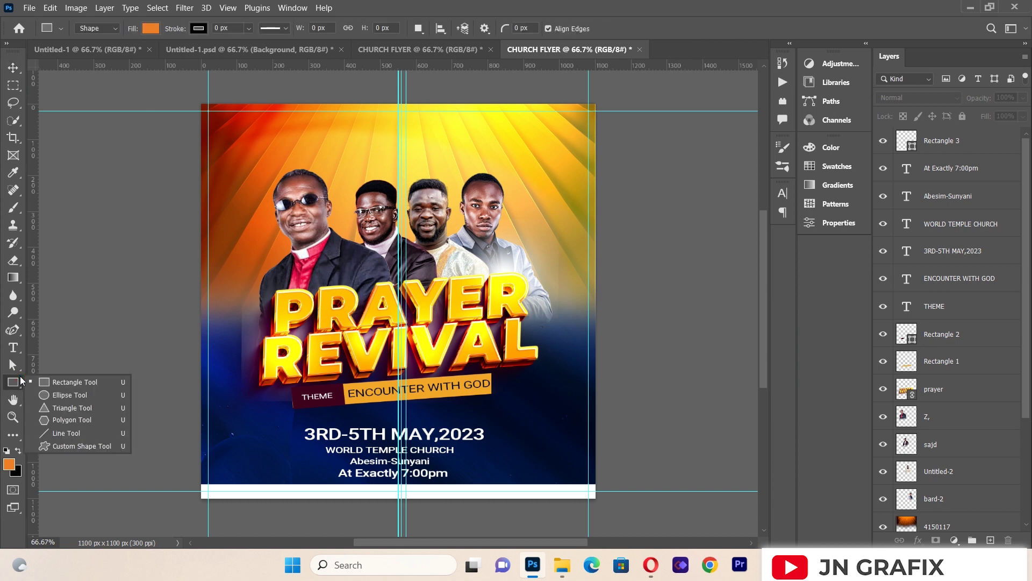
# Step: Draw a small upright rectangle beside the event details
pyautogui.click(41, 383)
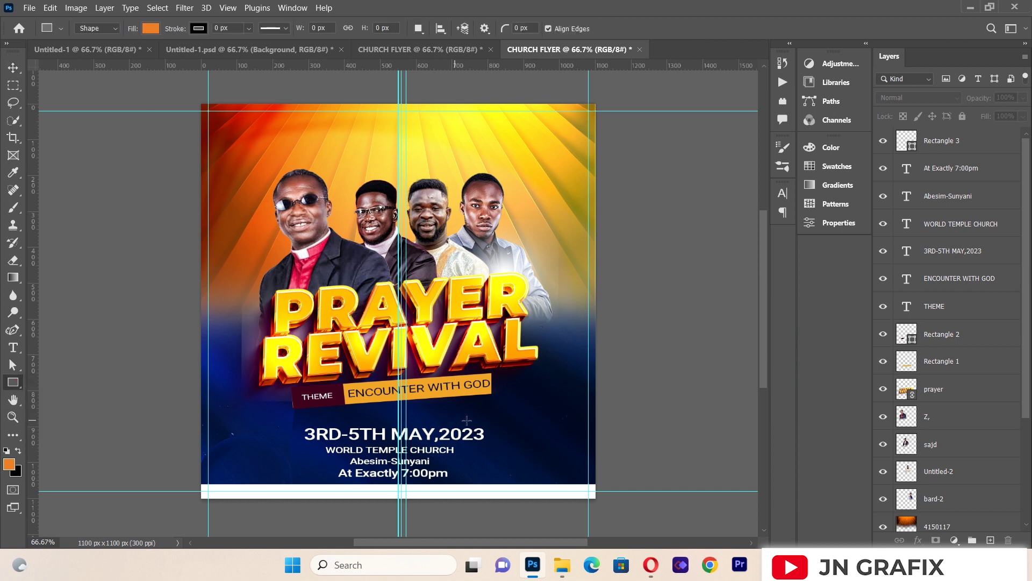
pyautogui.moveTo(493, 427); pyautogui.dragTo(525, 477)
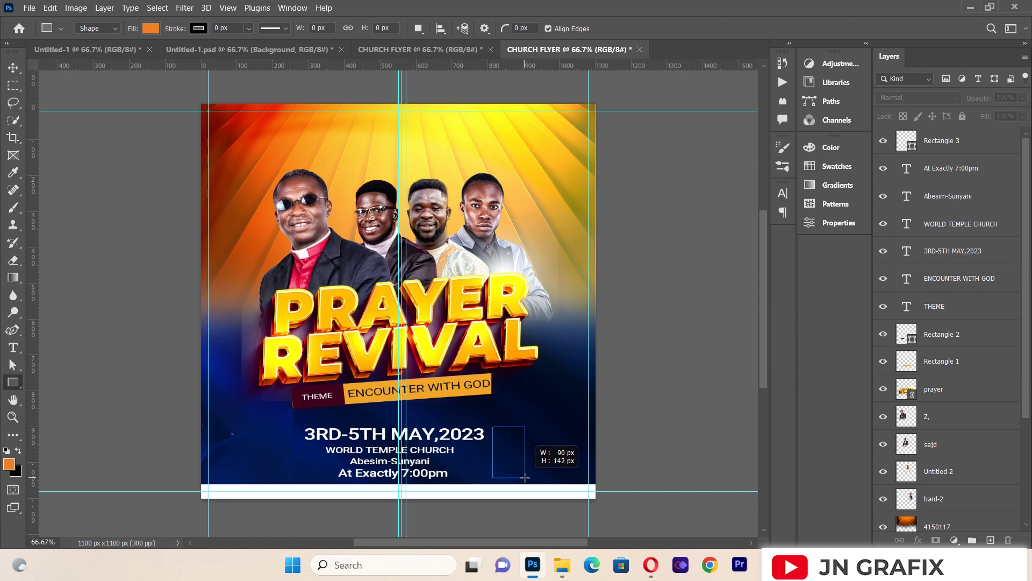
pyautogui.moveTo(525, 478); pyautogui.dragTo(524, 478)
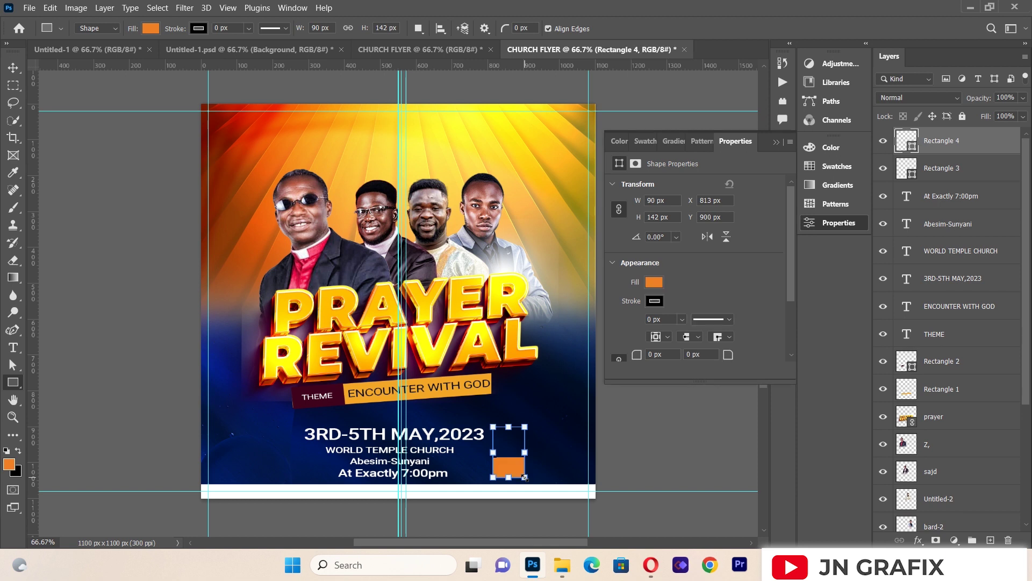
pyautogui.click(776, 143)
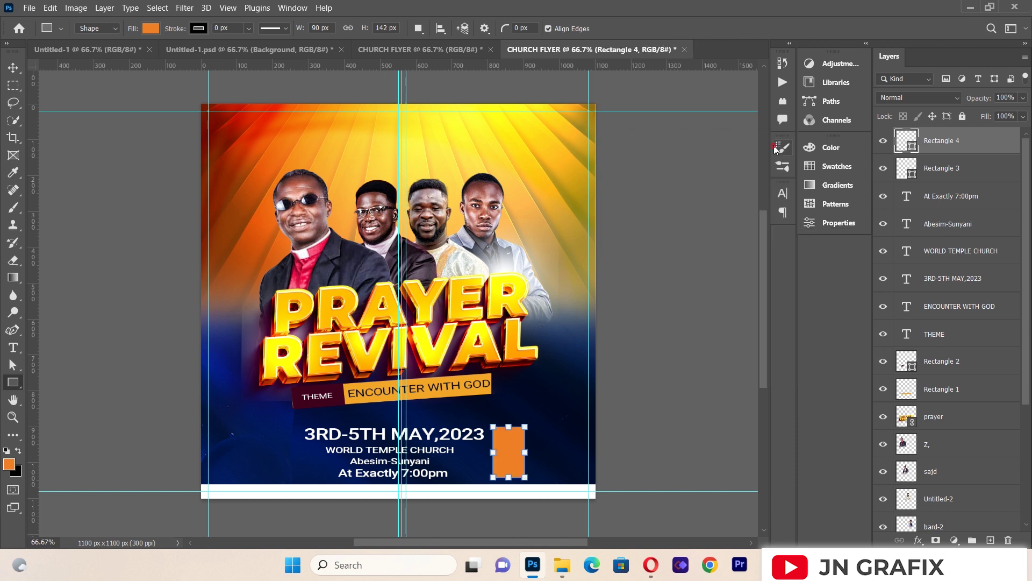
# Step: Add a Gradient Overlay to the box, sampling the flyer's orange for the left stop
pyautogui.rightClick(929, 139)
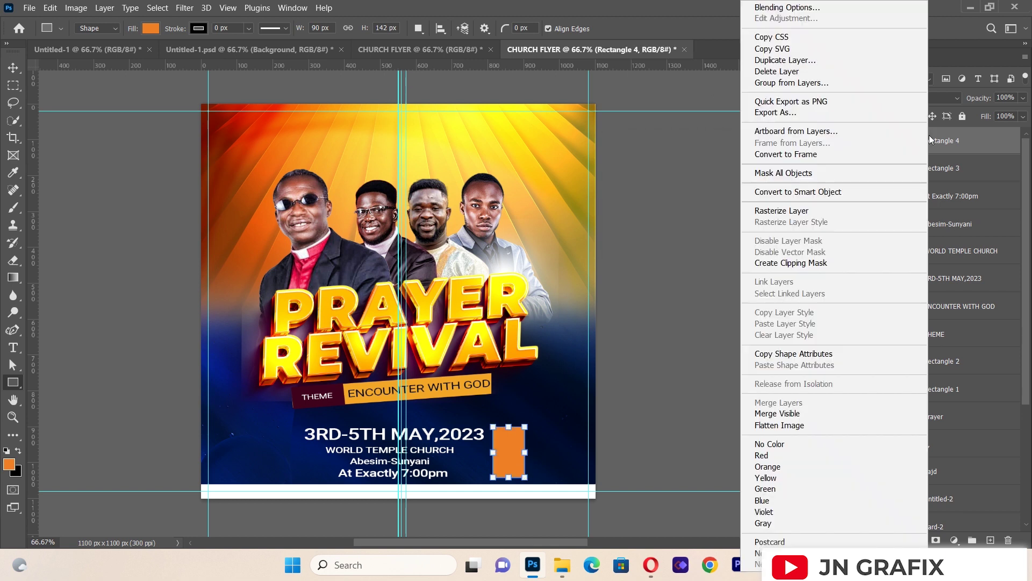
pyautogui.click(808, 7)
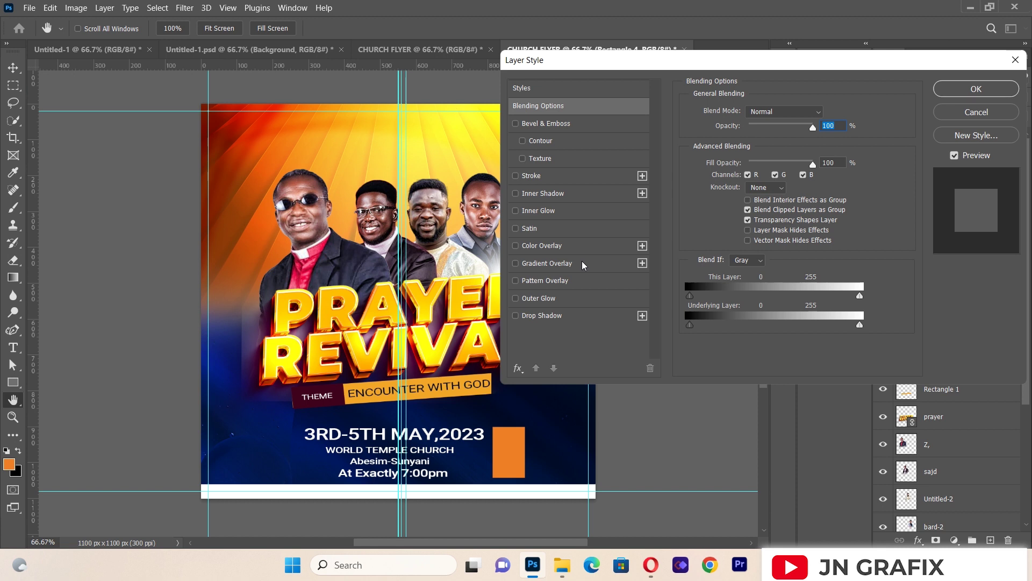
pyautogui.click(586, 263)
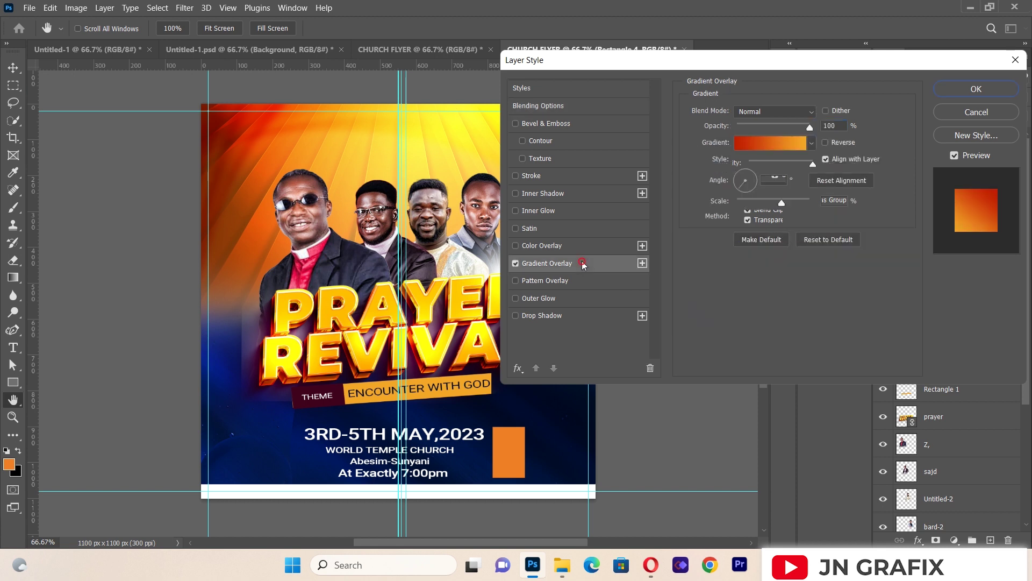
pyautogui.click(768, 146)
pyautogui.click(721, 400)
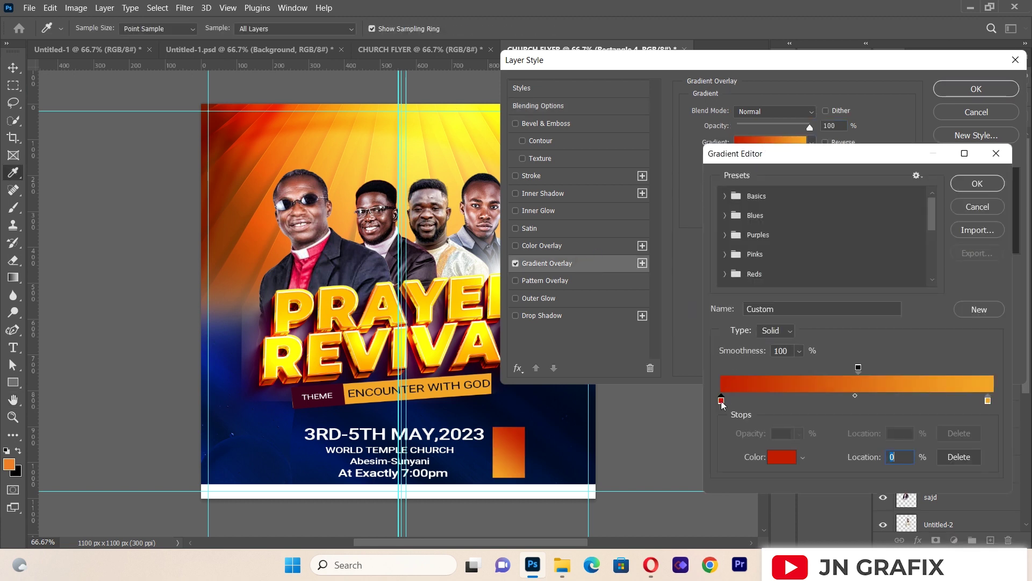
pyautogui.click(314, 133)
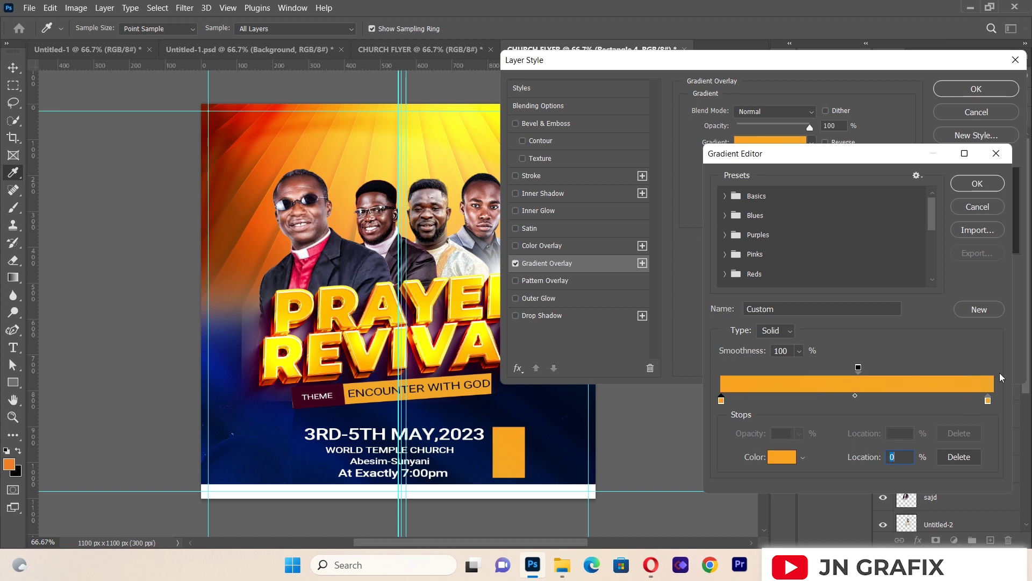
pyautogui.click(975, 184)
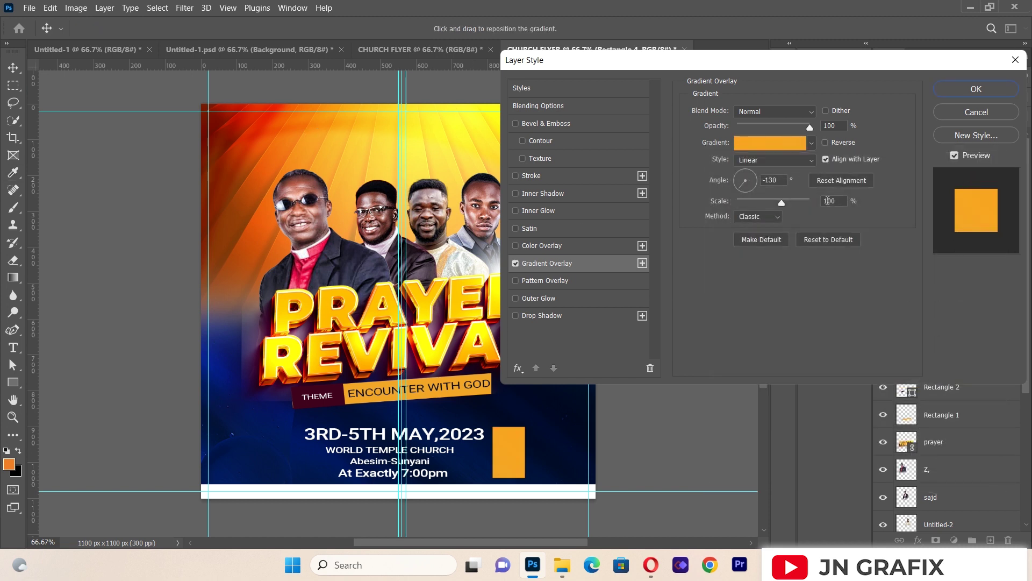
# Step: Set the right gradient stop to deep orange from the flyer's top-left and apply the style
pyautogui.click(775, 148)
pyautogui.click(987, 401)
pyautogui.click(782, 457)
pyautogui.moveTo(309, 159); pyautogui.dragTo(271, 141)
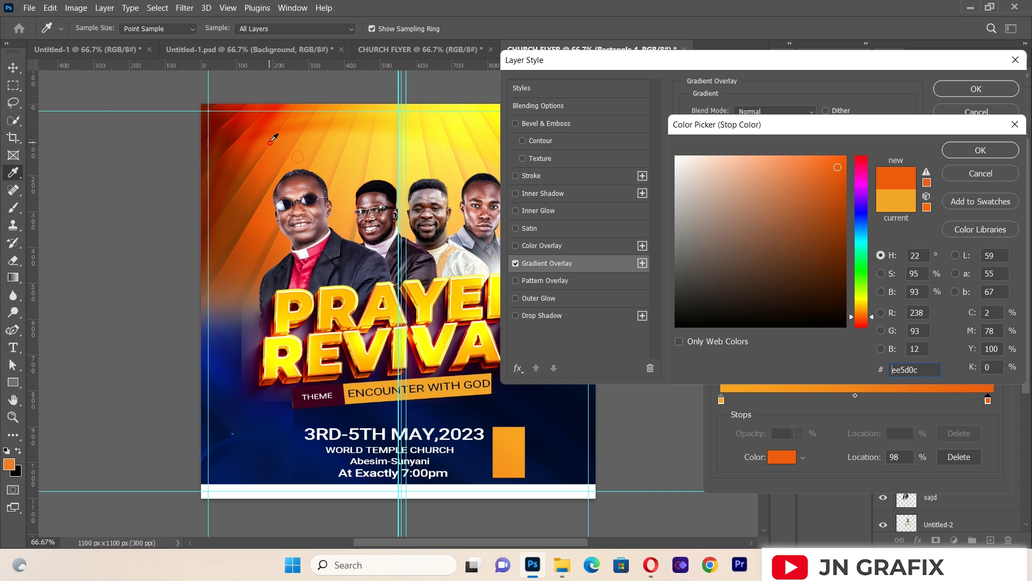
pyautogui.click(273, 141)
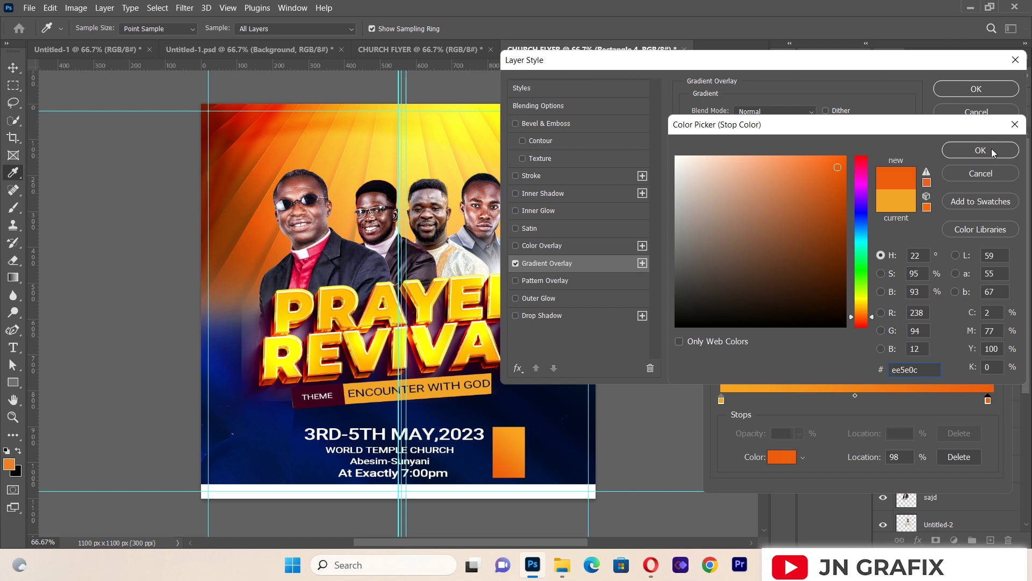
pyautogui.click(991, 150)
pyautogui.click(967, 185)
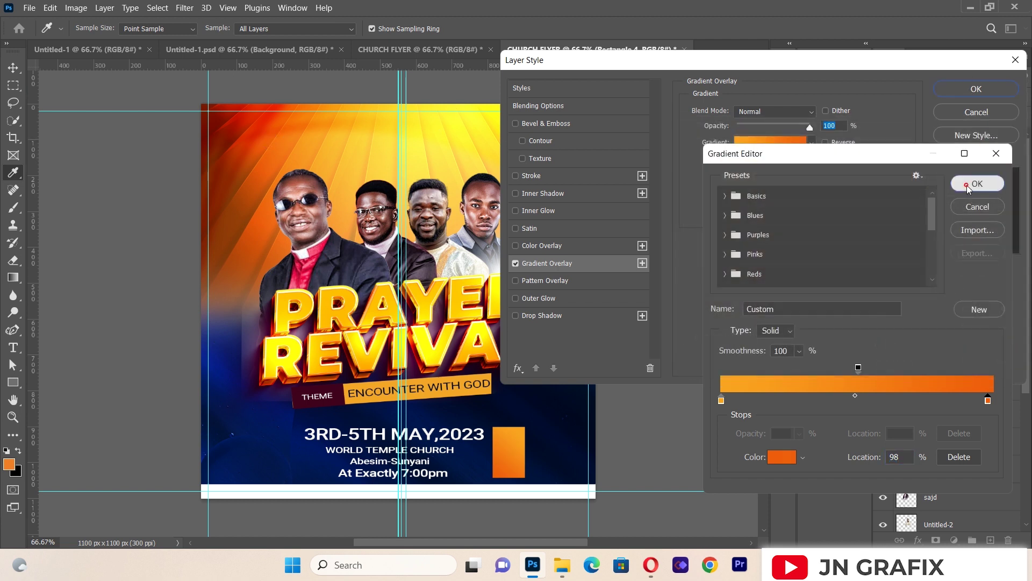
pyautogui.click(975, 88)
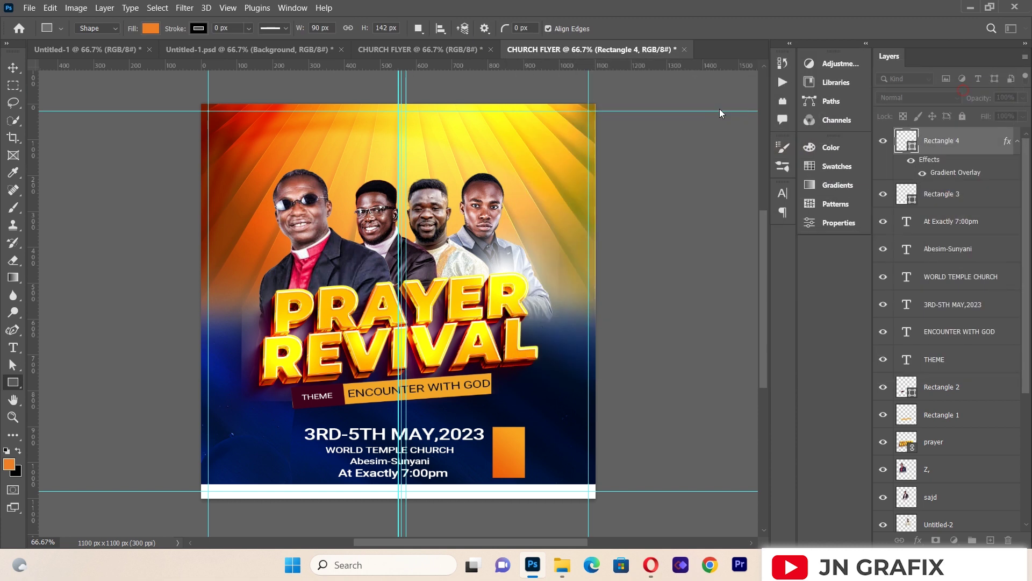
pyautogui.click(653, 151)
# Step: Type WED and FRI on two lines in a new text box
pyautogui.click(545, 251)
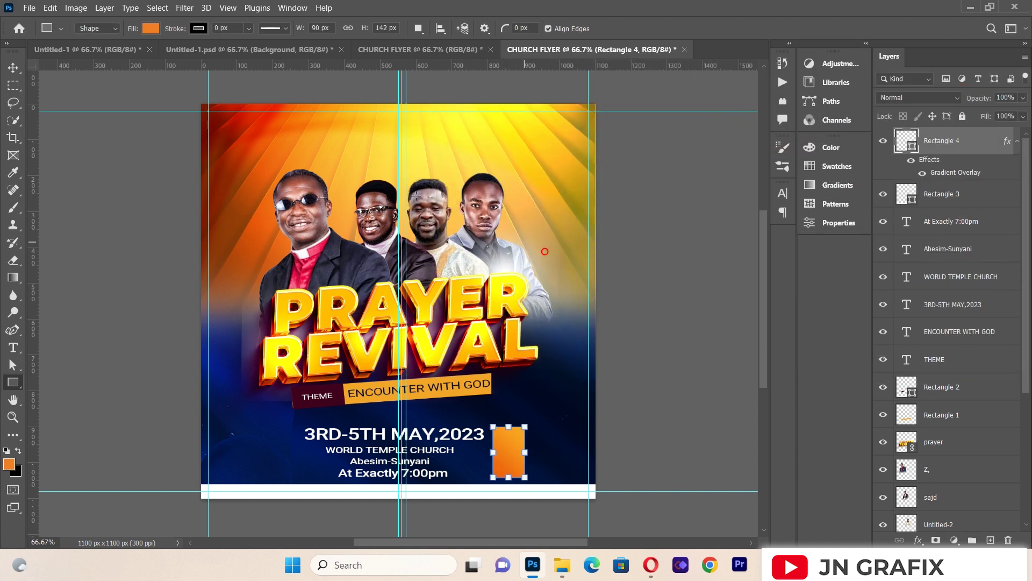
pyautogui.click(14, 67)
pyautogui.click(110, 264)
pyautogui.click(13, 347)
pyautogui.moveTo(277, 131); pyautogui.dragTo(515, 276)
pyautogui.write('wed')
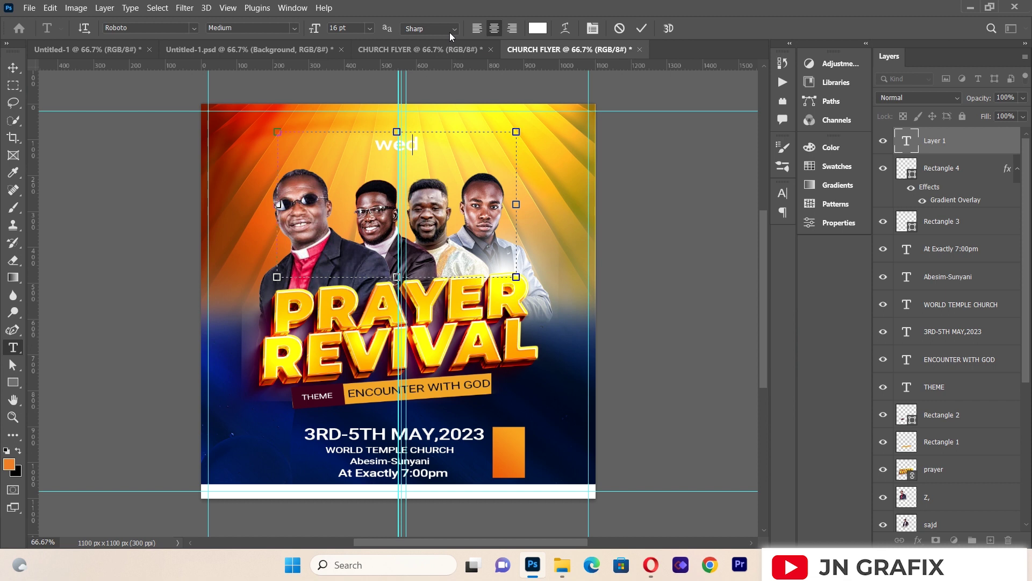
pyautogui.press('BackSpace')
pyautogui.press('BackSpace')
pyautogui.press('BackSpace')
pyautogui.write('WED')
pyautogui.press('Return')
pyautogui.write('FRI')
# Step: Make the WED FRI text Black weight in dark navy sampled from the flyer
pyautogui.hotkey('ctrl', 'a')
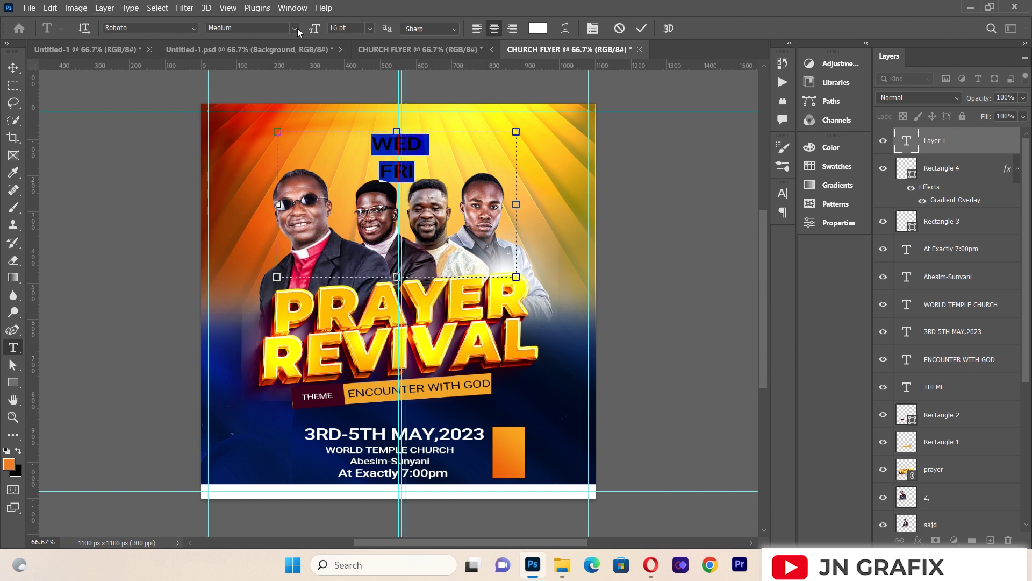
pyautogui.click(296, 28)
pyautogui.click(279, 138)
pyautogui.click(538, 28)
pyautogui.click(527, 390)
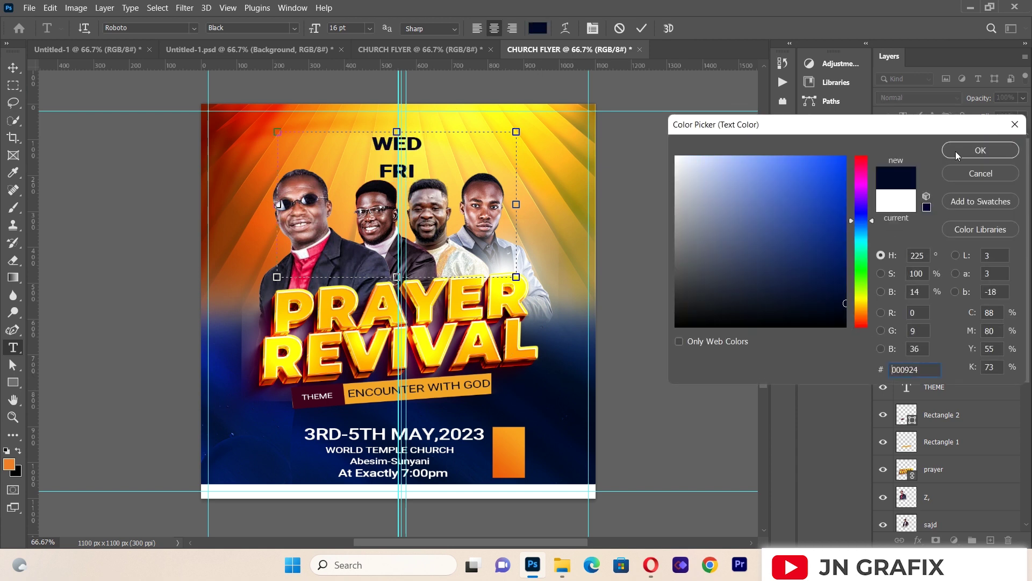
pyautogui.click(956, 154)
pyautogui.click(13, 67)
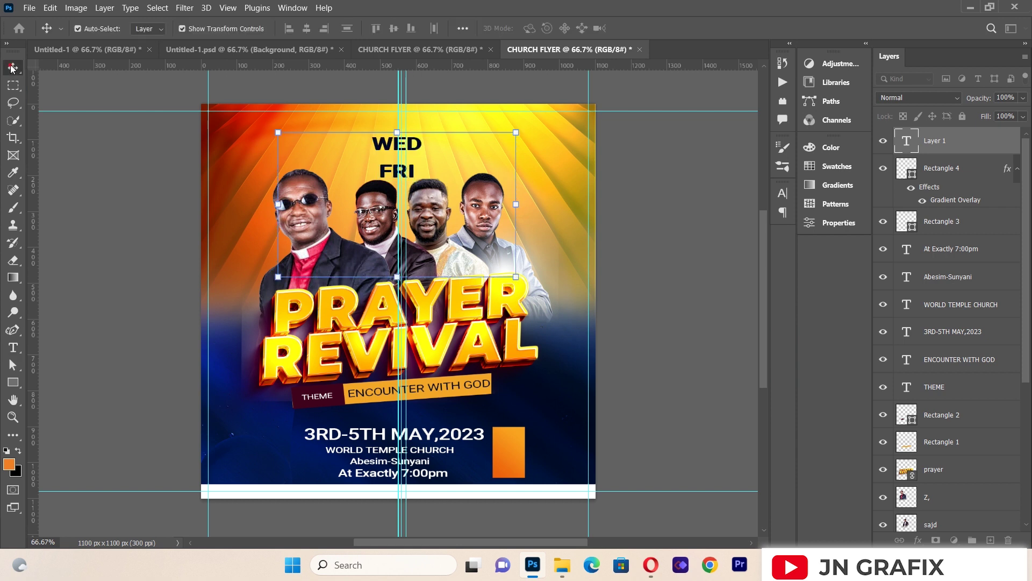
# Step: Scale the WED FRI text to about 59%, centre it on the orange box, then draw a small bar
pyautogui.moveTo(279, 131); pyautogui.dragTo(365, 185)
pyautogui.moveTo(433, 189); pyautogui.dragTo(503, 449)
pyautogui.moveTo(585, 532); pyautogui.dragTo(572, 530)
pyautogui.moveTo(505, 447); pyautogui.dragTo(511, 453)
pyautogui.press('Left')
pyautogui.press('Left')
pyautogui.press('Left')
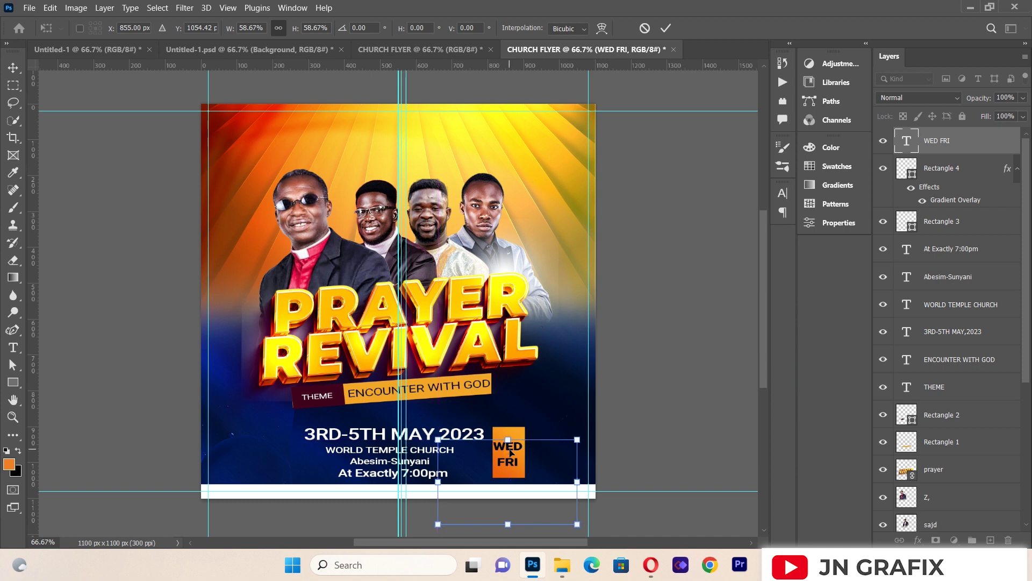
pyautogui.press('Up')
pyautogui.press('Up')
pyautogui.press('Up')
pyautogui.press('Right')
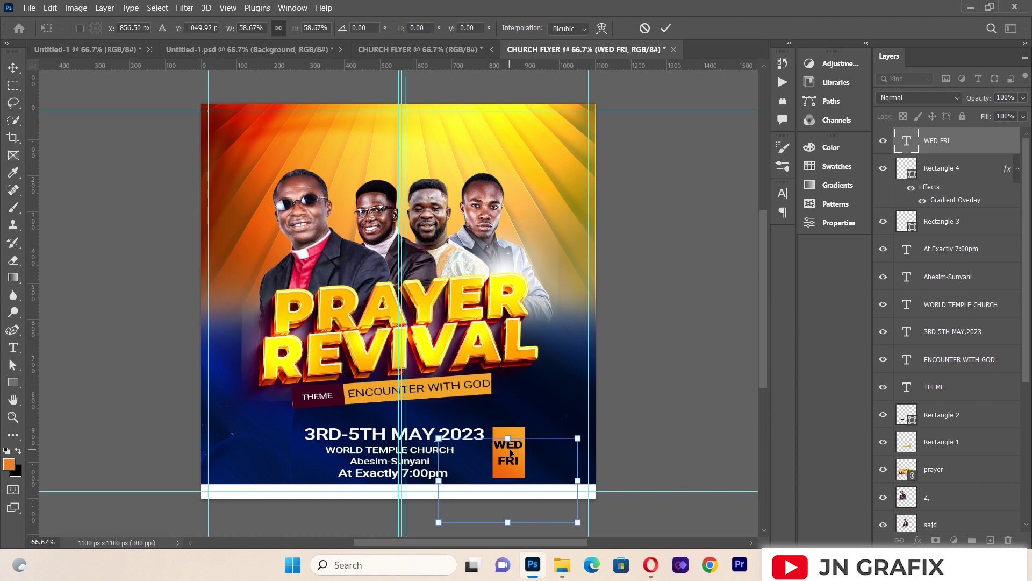
pyautogui.press('Return')
pyautogui.moveTo(12, 381)
pyautogui.mouseDown()
pyautogui.moveTo(47, 394)
pyautogui.moveTo(54, 382)
pyautogui.mouseUp()
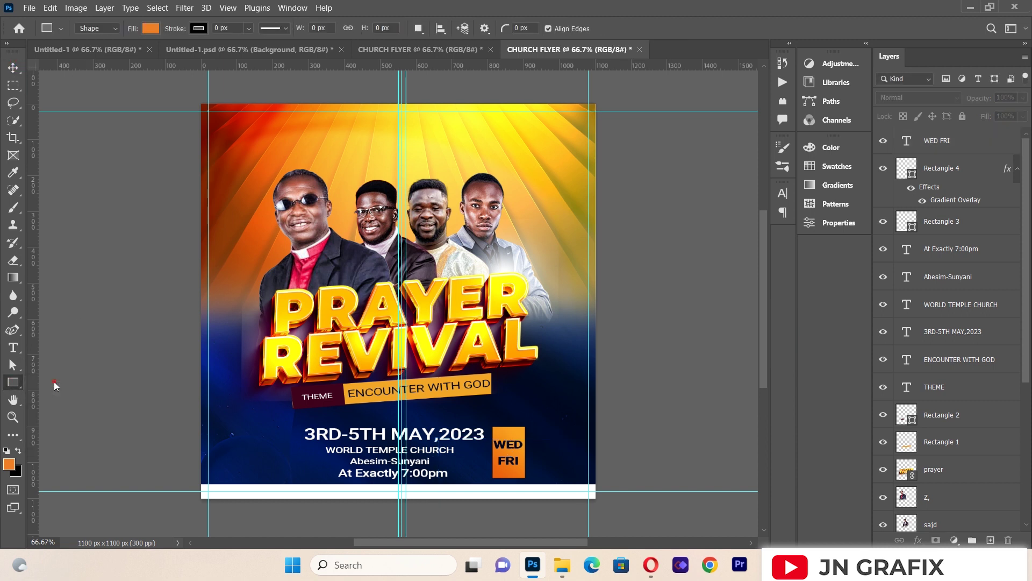
pyautogui.moveTo(332, 132)
pyautogui.mouseDown()
pyautogui.moveTo(347, 139)
pyautogui.moveTo(339, 136)
pyautogui.mouseUp()
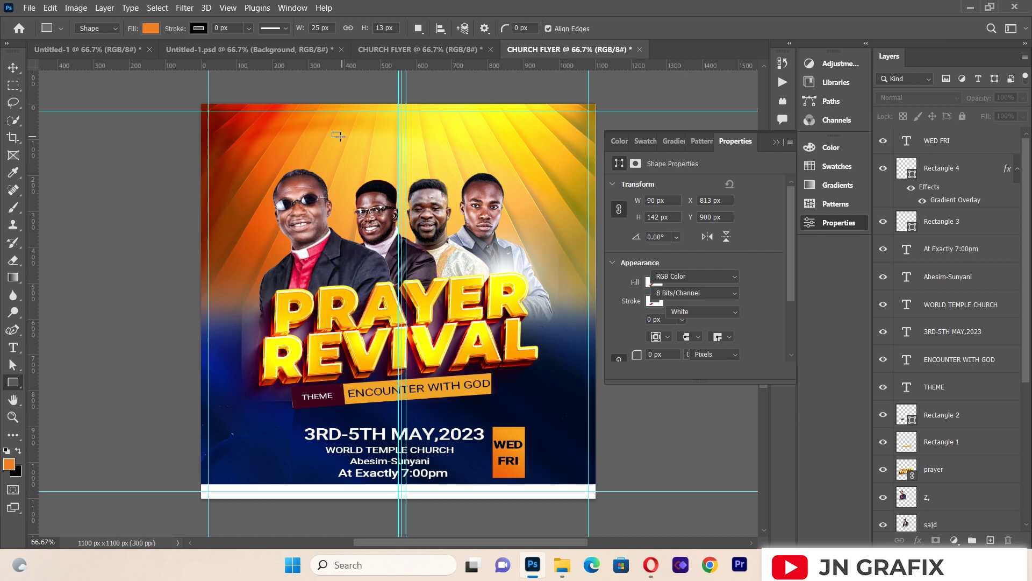
# Step: Fill the 25 × 13 px bar with dark navy and position it between WED and FRI
pyautogui.click(652, 283)
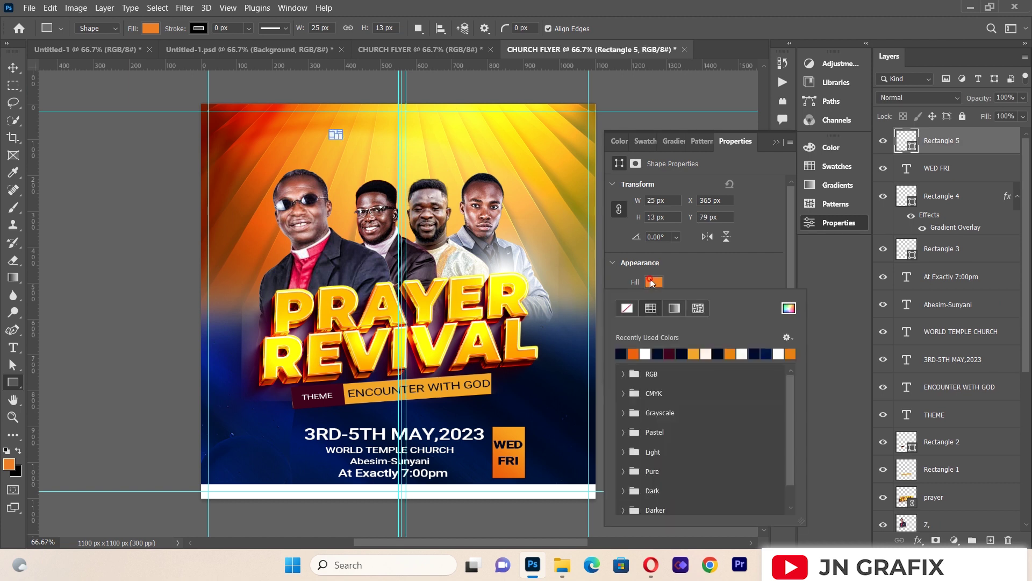
pyautogui.click(624, 352)
pyautogui.click(775, 143)
pyautogui.click(13, 67)
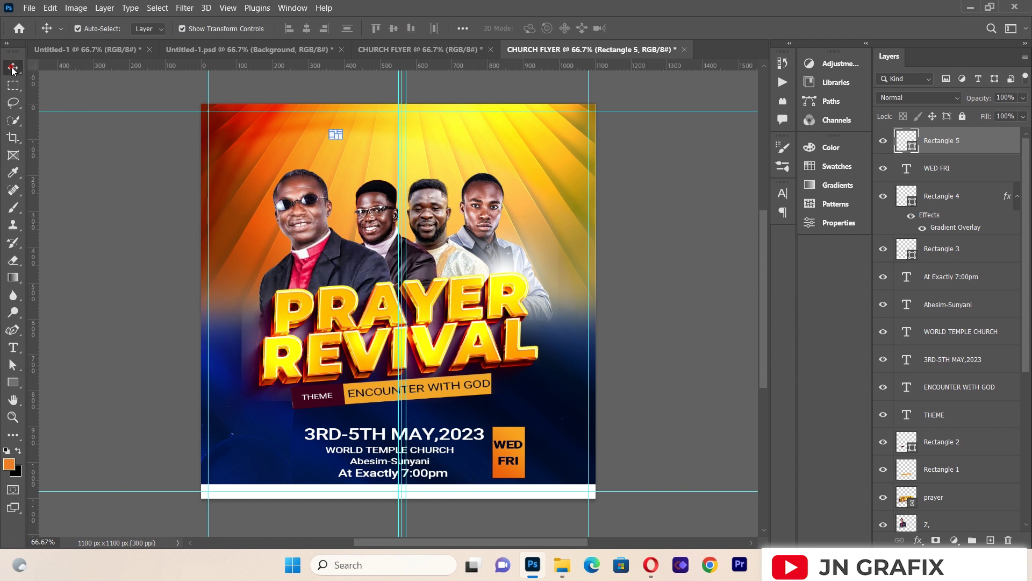
pyautogui.click(508, 454)
pyautogui.click(120, 324)
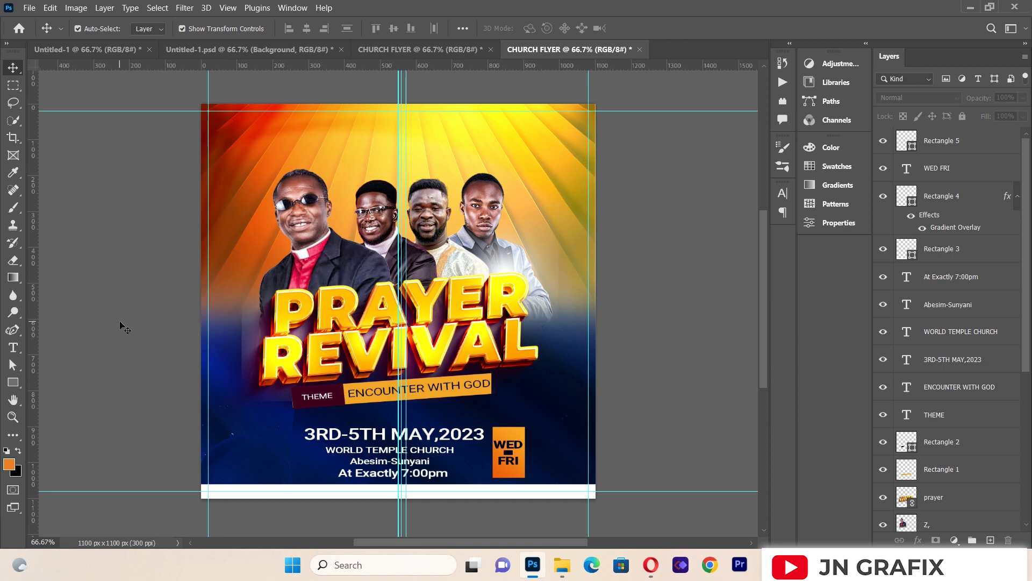
# Step: Open the Place Linked file dialog from the File menu
pyautogui.moveTo(766, 269); pyautogui.dragTo(766, 272)
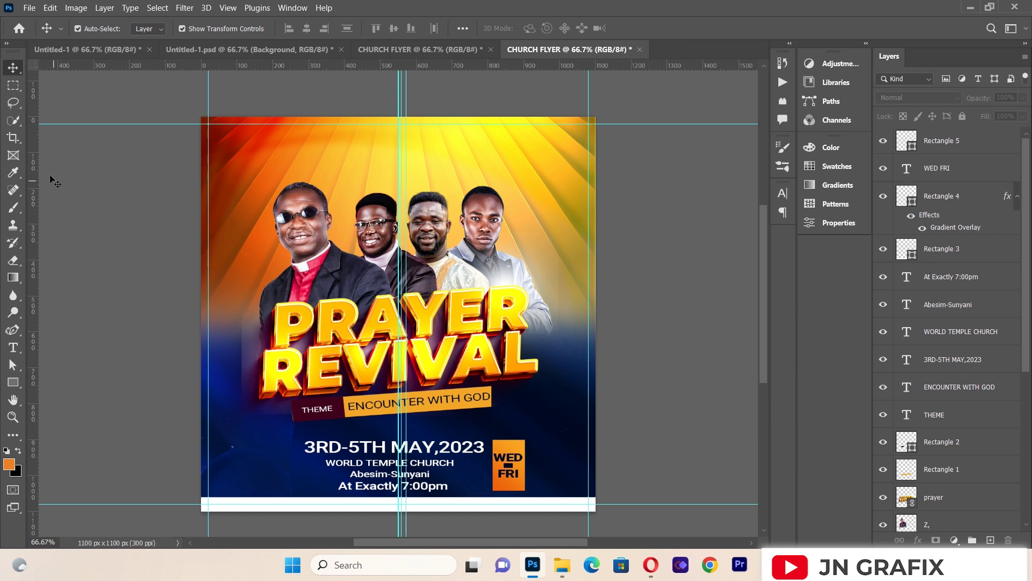
pyautogui.click(27, 8)
pyautogui.click(52, 261)
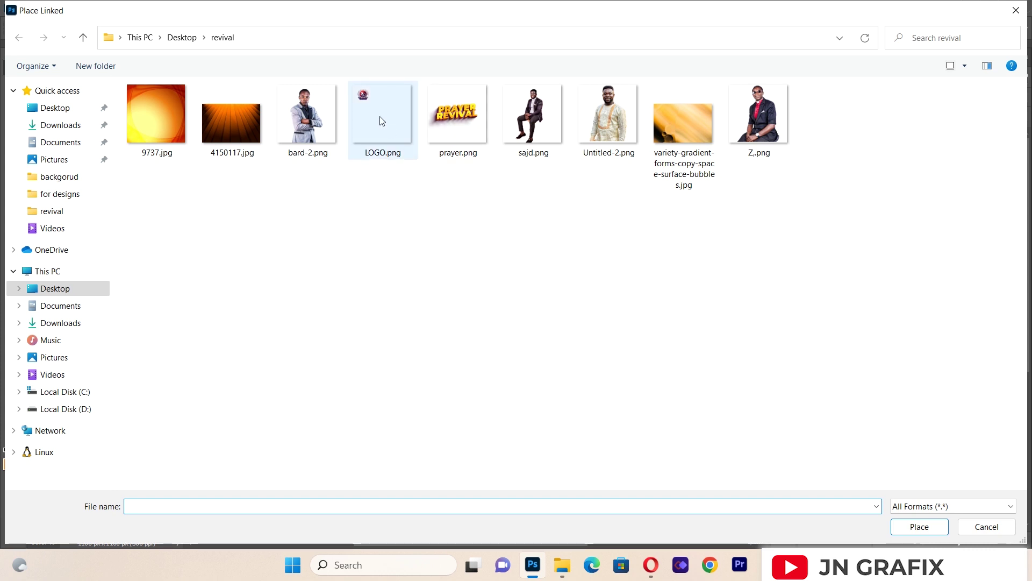
# Step: Place LOGO.png, scale it to about 43% and commit it at top centre
pyautogui.doubleClick(380, 116)
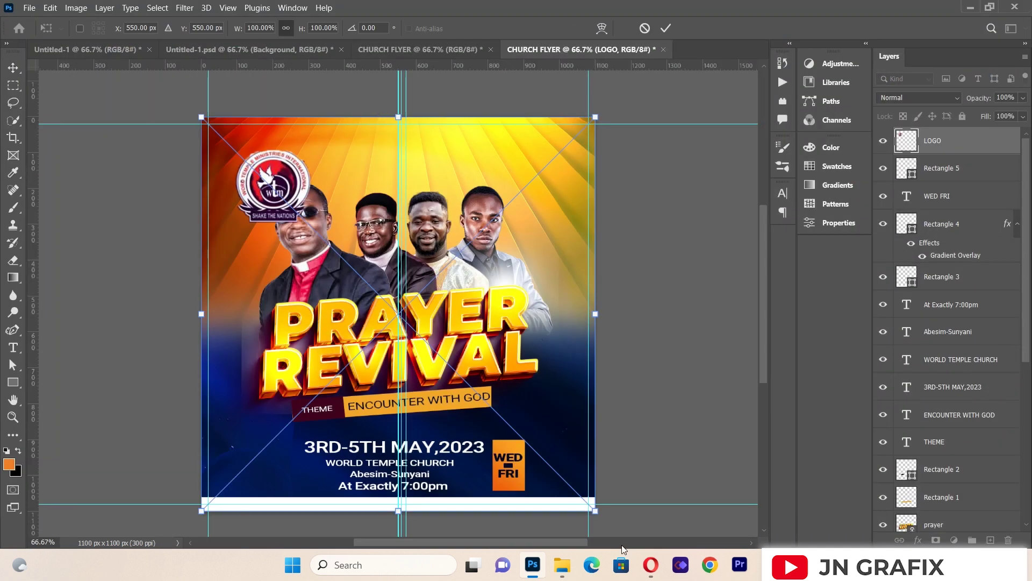
pyautogui.moveTo(596, 506); pyautogui.dragTo(362, 366)
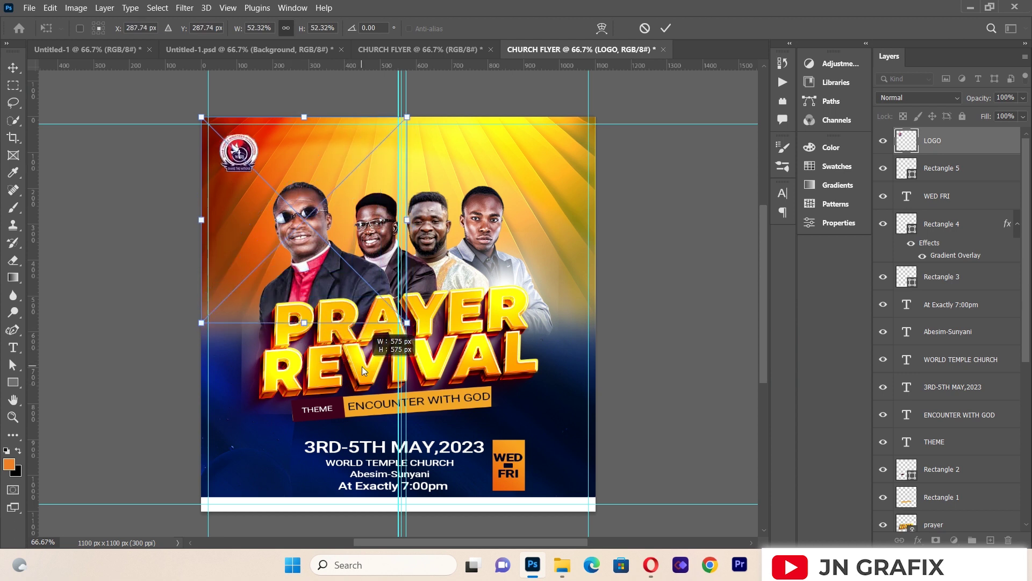
pyautogui.moveTo(243, 161); pyautogui.dragTo(325, 146)
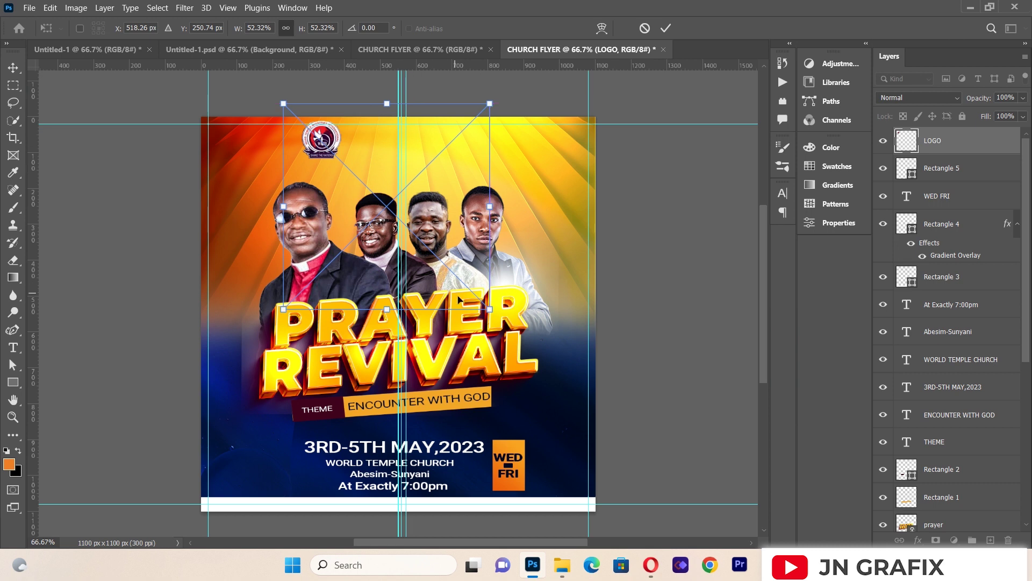
pyautogui.moveTo(489, 308); pyautogui.dragTo(451, 271)
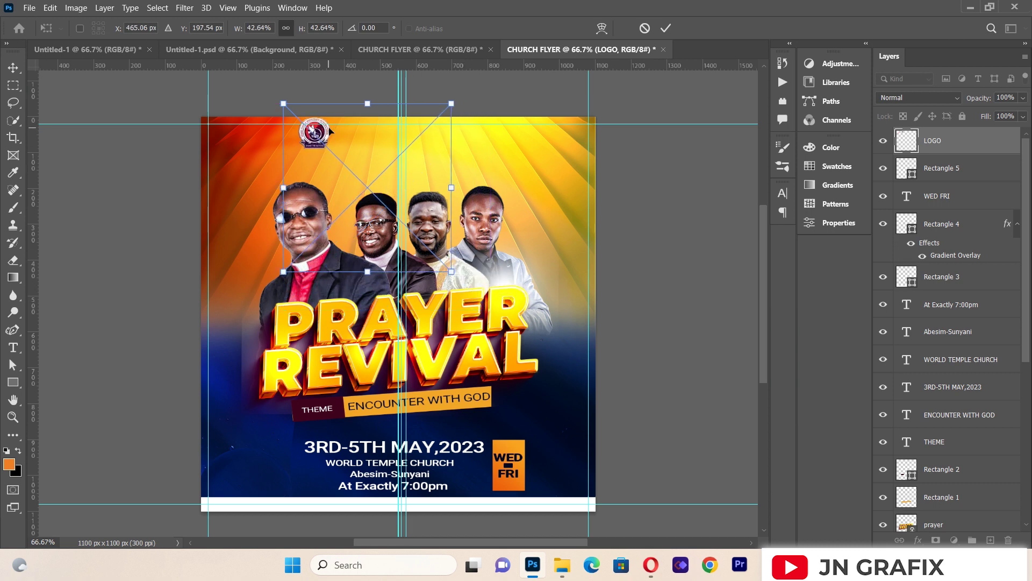
pyautogui.press('Down')
pyautogui.press('Down')
pyautogui.press('Down')
pyautogui.press('Down')
pyautogui.press('Down')
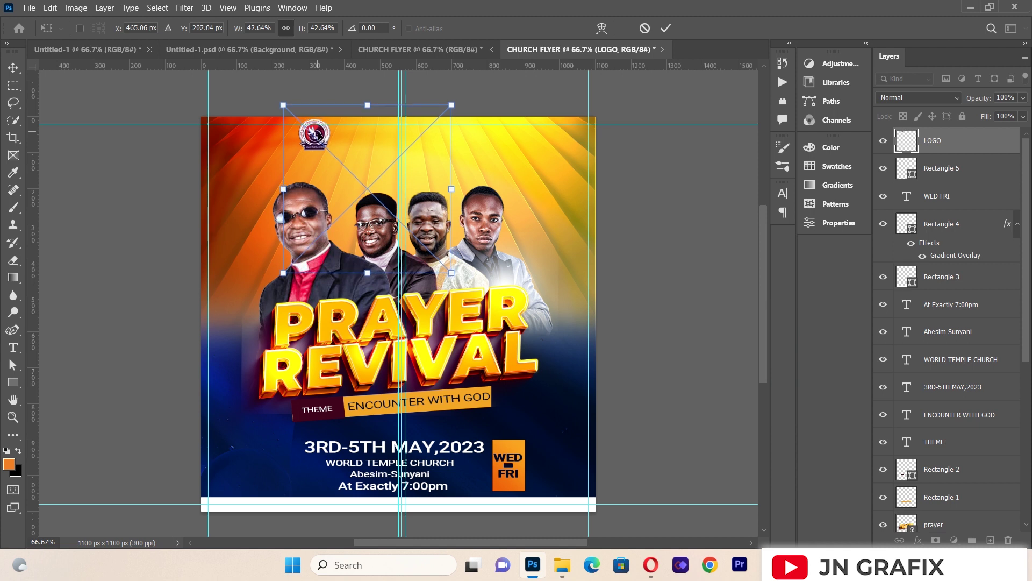
pyautogui.press('Up')
pyautogui.click(13, 67)
# Step: Draw a paragraph text box above the speakers
pyautogui.click(98, 213)
pyautogui.click(319, 138)
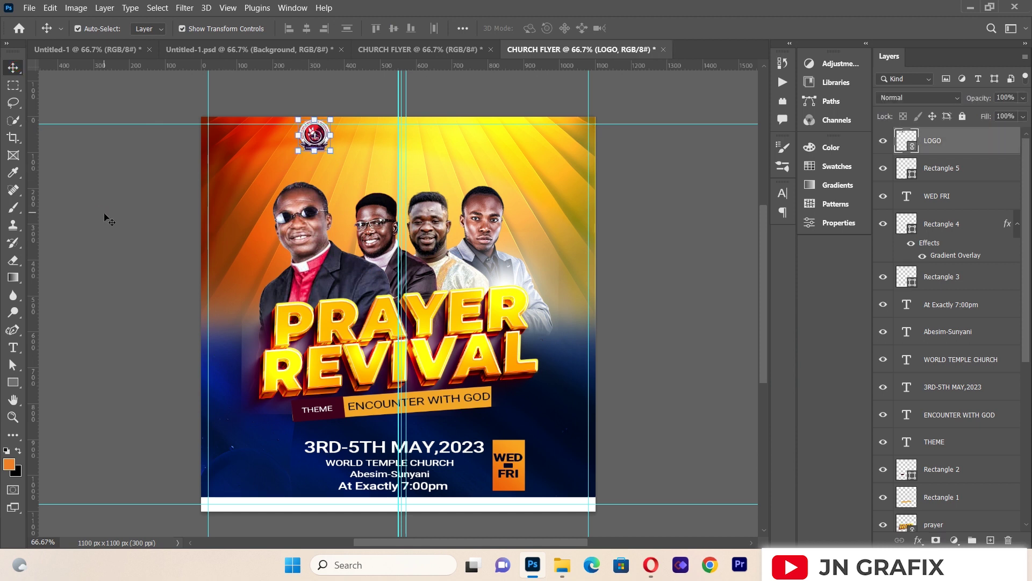
pyautogui.click(105, 219)
pyautogui.click(14, 348)
pyautogui.moveTo(237, 154); pyautogui.dragTo(567, 263)
# Step: Replace the placeholder text with 'WORLD TEMPLE MINISTRY INT'
pyautogui.press('BackSpace')
pyautogui.write('TE')
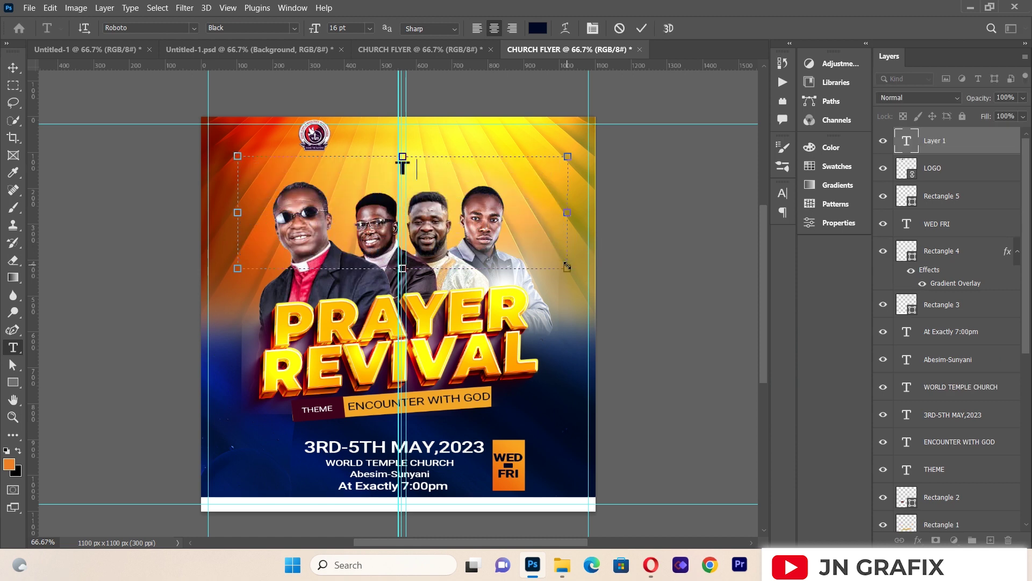
pyautogui.write('MP')
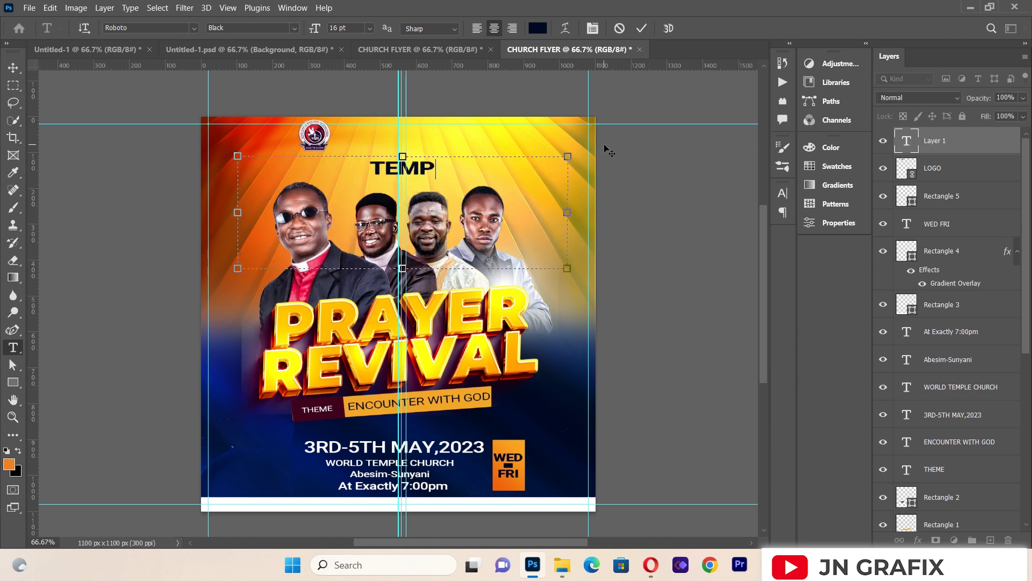
pyautogui.write('LE')
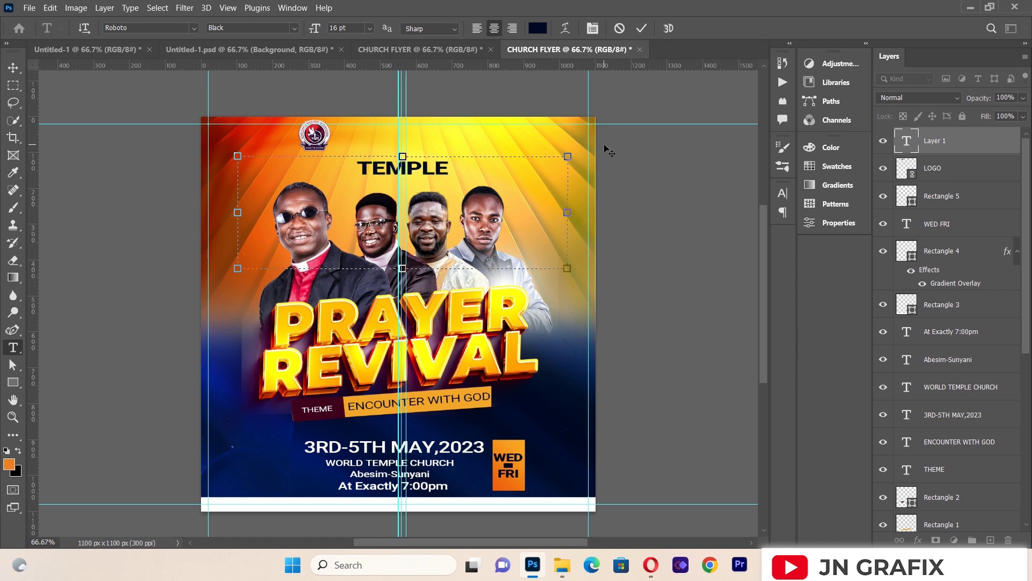
pyautogui.hotkey('ctrl', 'a')
pyautogui.press('BackSpace')
pyautogui.write('WOR')
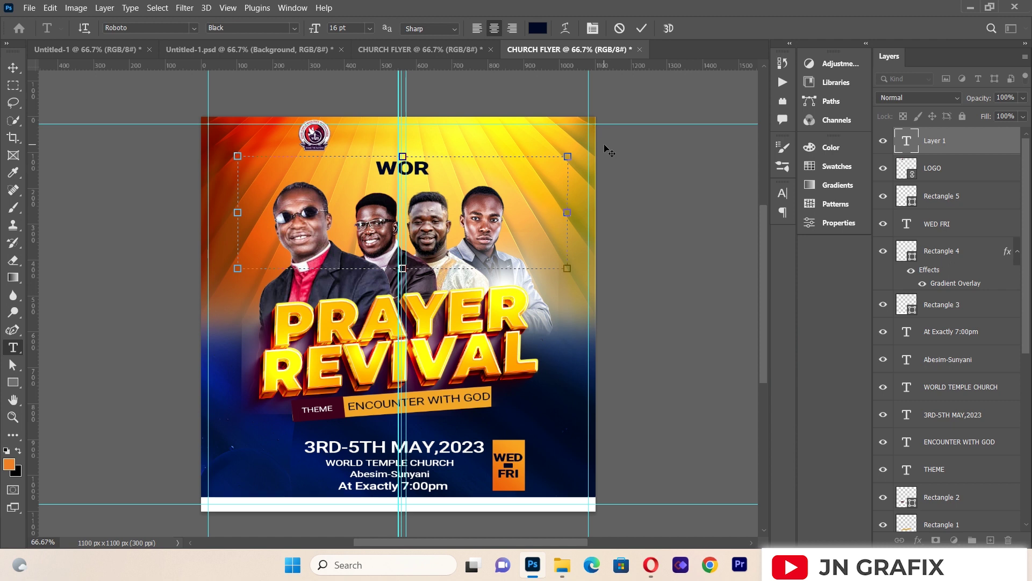
pyautogui.write('LD TEMP;')
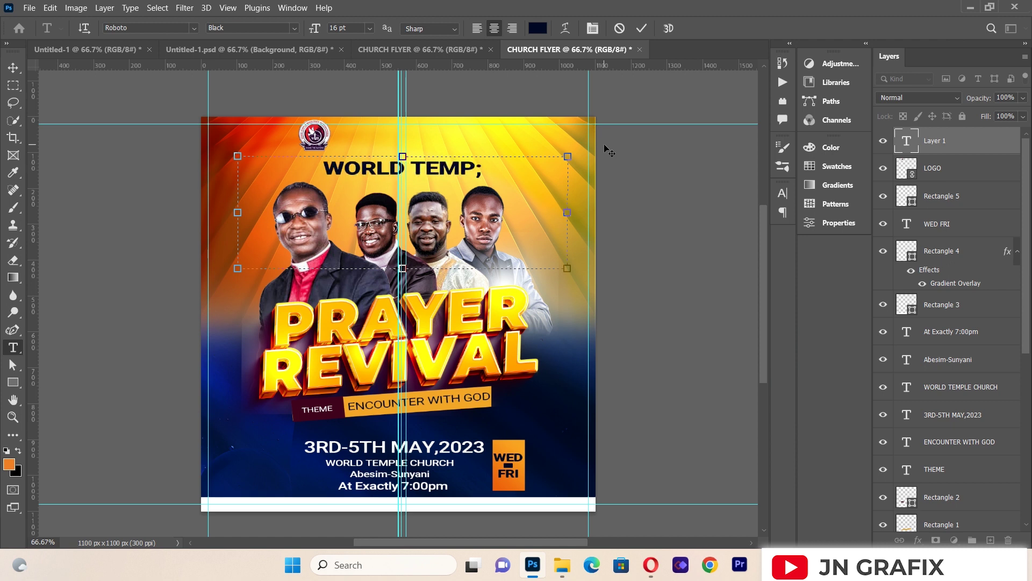
pyautogui.press('BackSpace')
pyautogui.write('LE')
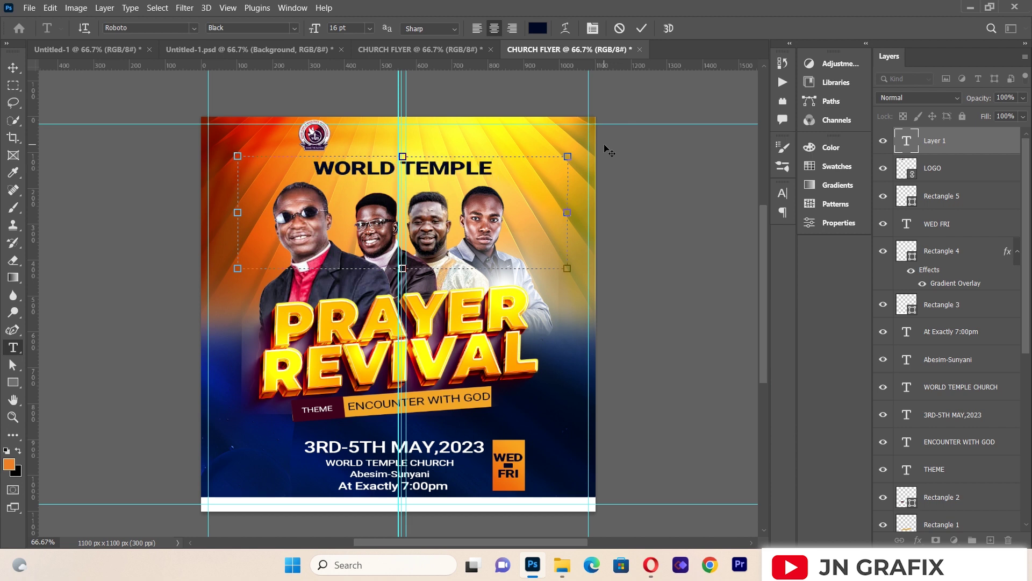
pyautogui.write(' MINIS')
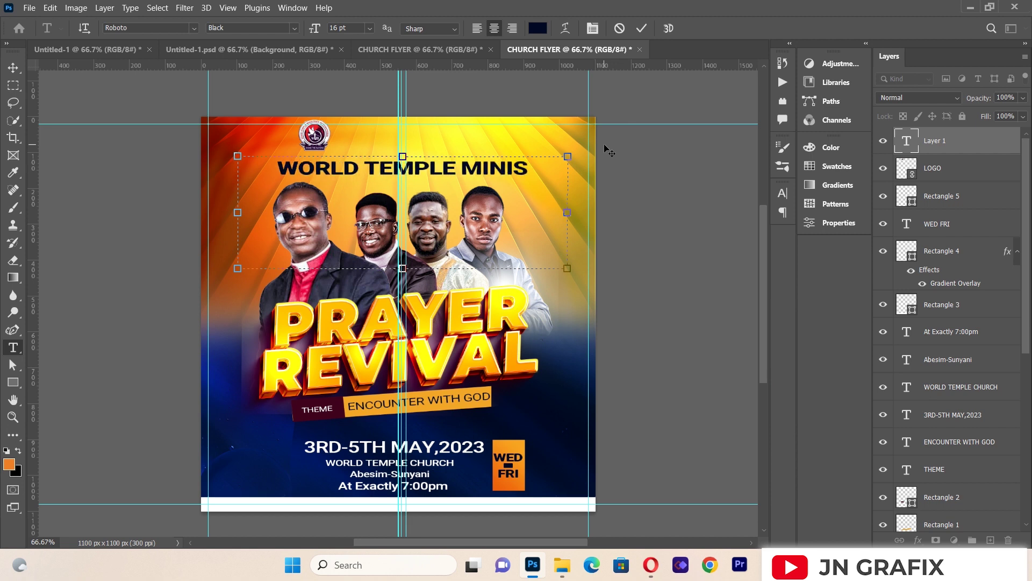
pyautogui.write('TRY')
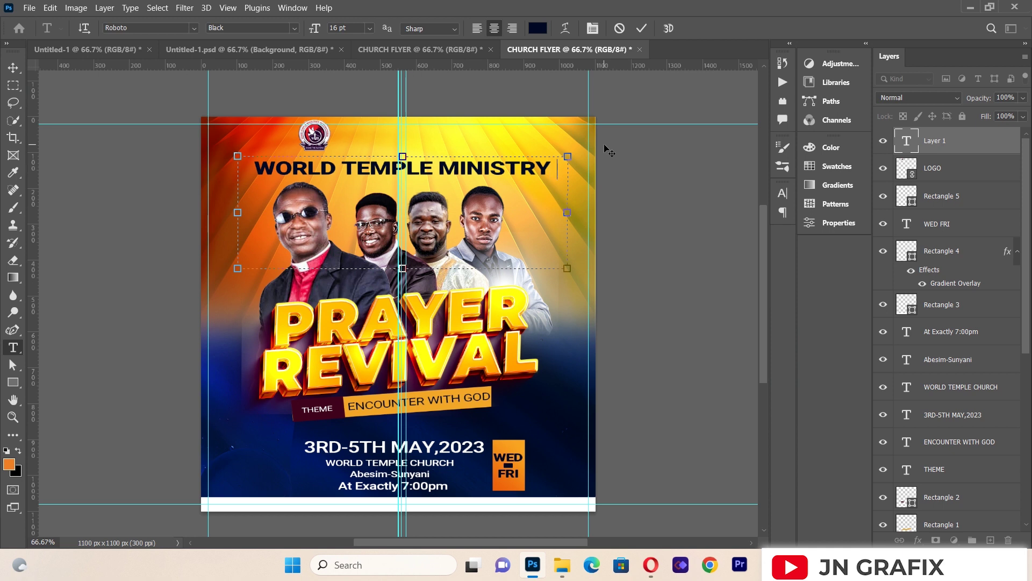
pyautogui.write(' INT')
# Step: Set the heading to Medium weight and widen the box so it fits one line
pyautogui.hotkey('ctrl', 'a')
pyautogui.click(289, 26)
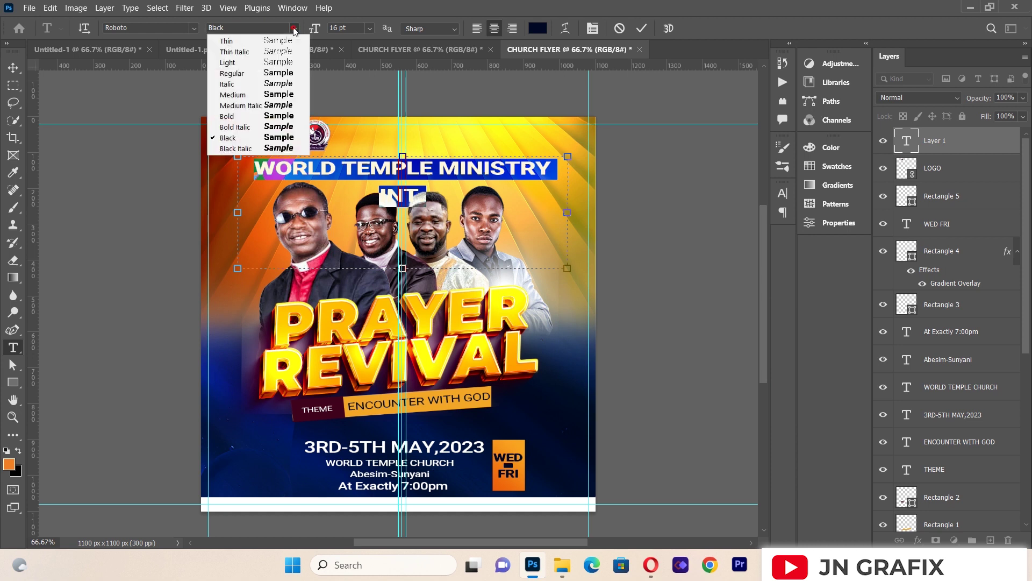
pyautogui.click(274, 93)
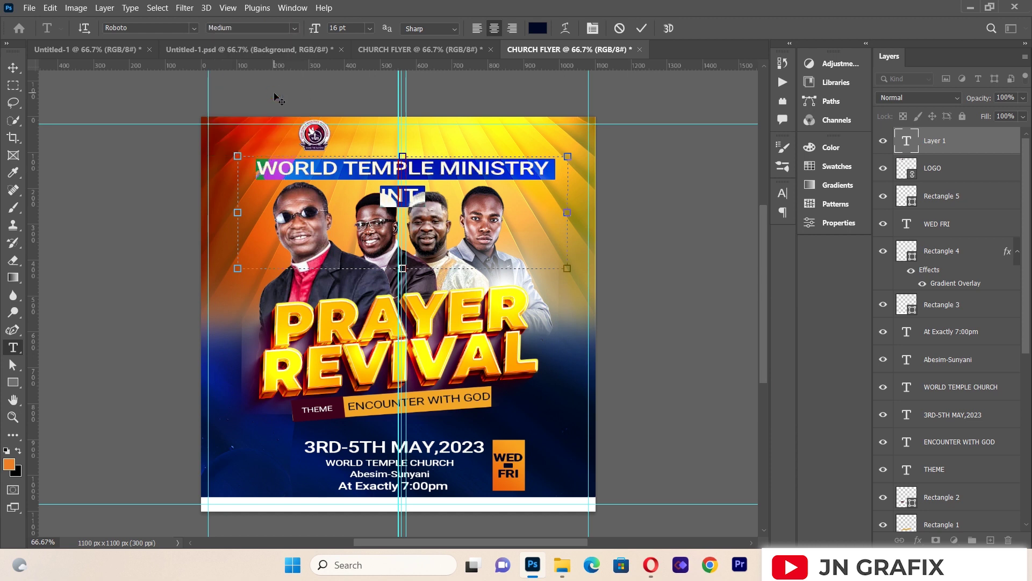
pyautogui.moveTo(577, 212); pyautogui.dragTo(625, 212)
# Step: Scale the ministry heading to about 53% and place it beside the logo
pyautogui.click(16, 66)
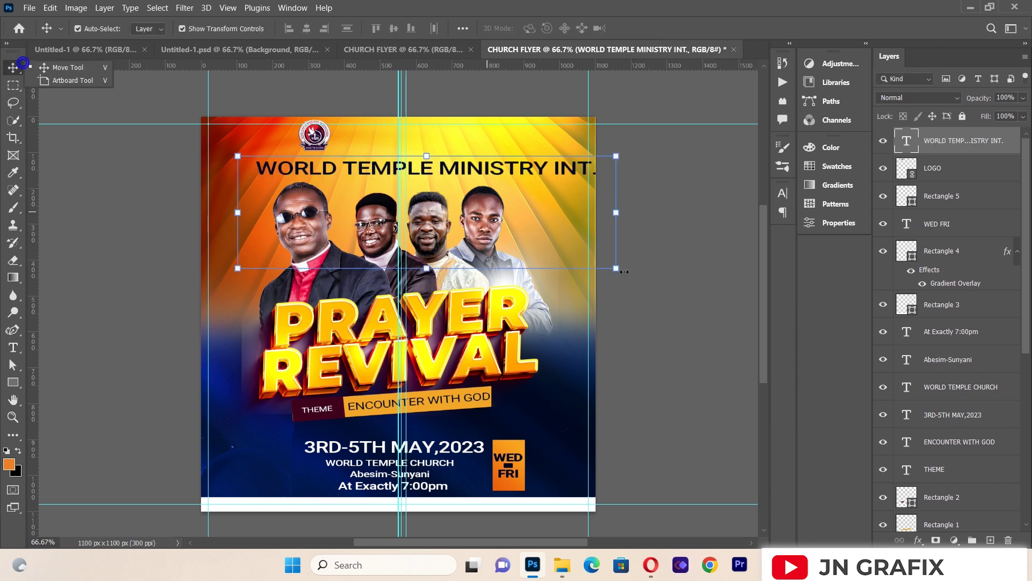
pyautogui.moveTo(622, 270); pyautogui.dragTo(438, 236)
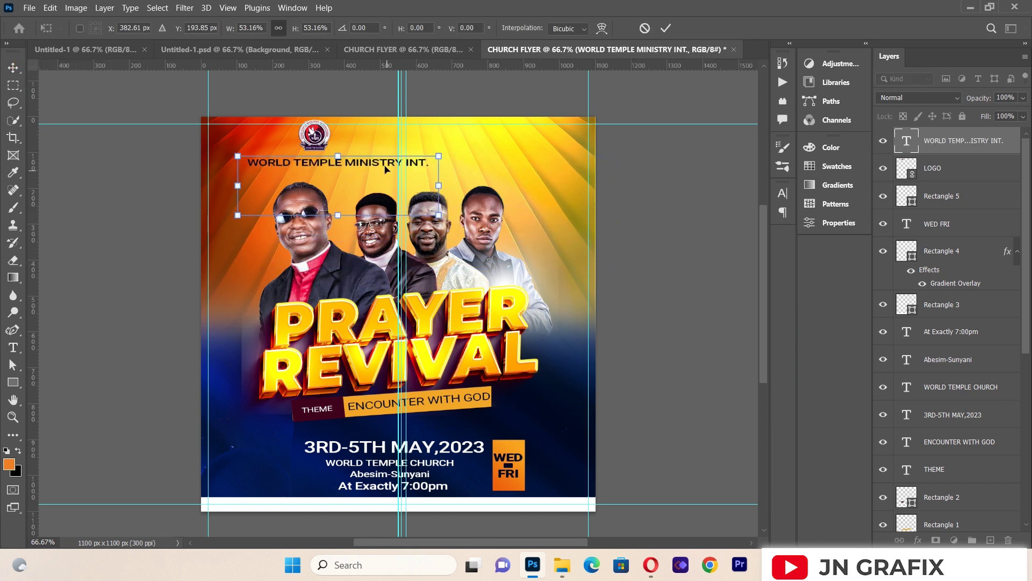
pyautogui.moveTo(386, 166); pyautogui.dragTo(471, 142)
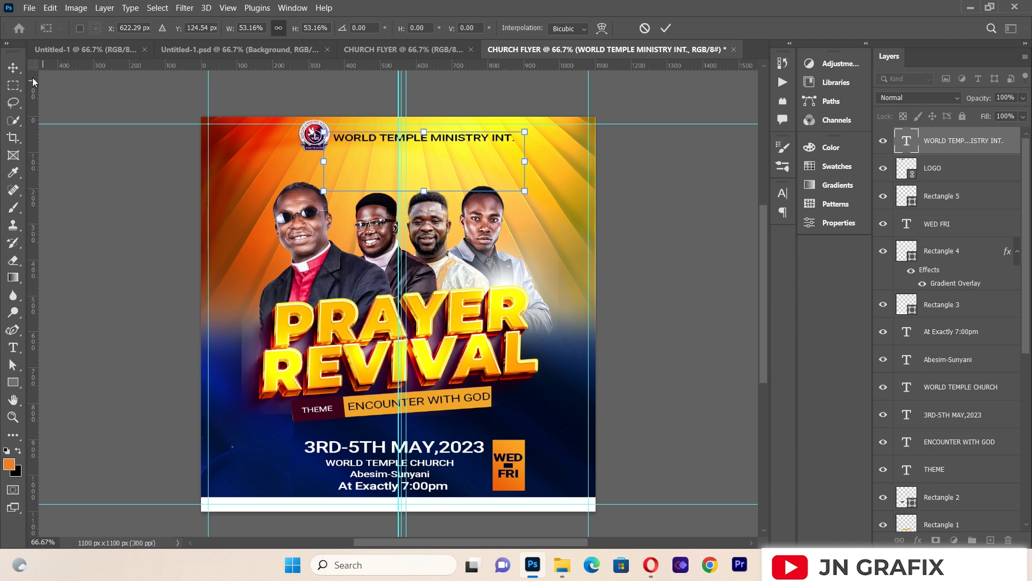
pyautogui.press('Return')
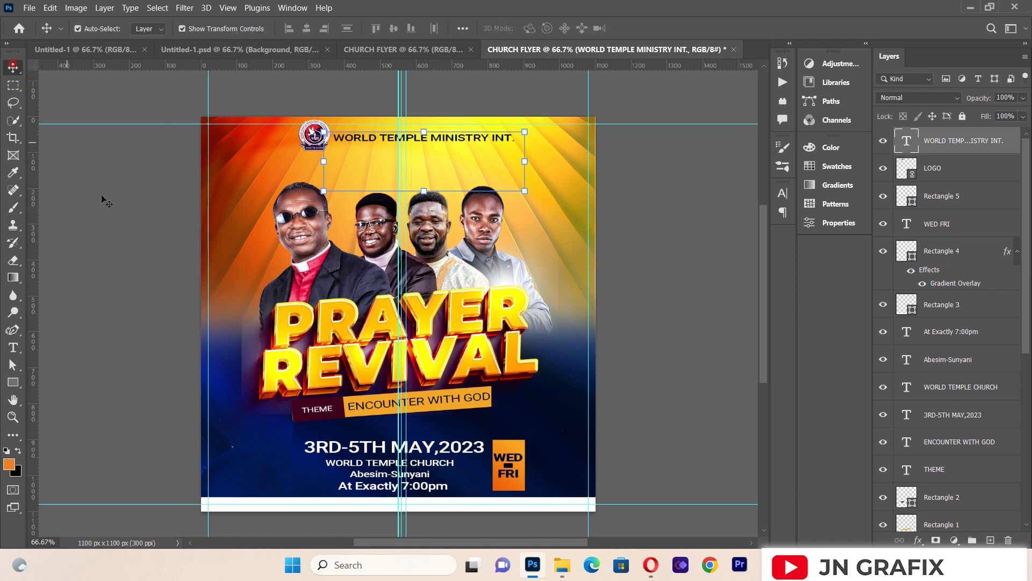
# Step: Nudge the logo and heading slightly left, then draw a new text box below them
pyautogui.click(315, 137)
pyautogui.moveTo(314, 137); pyautogui.dragTo(310, 138)
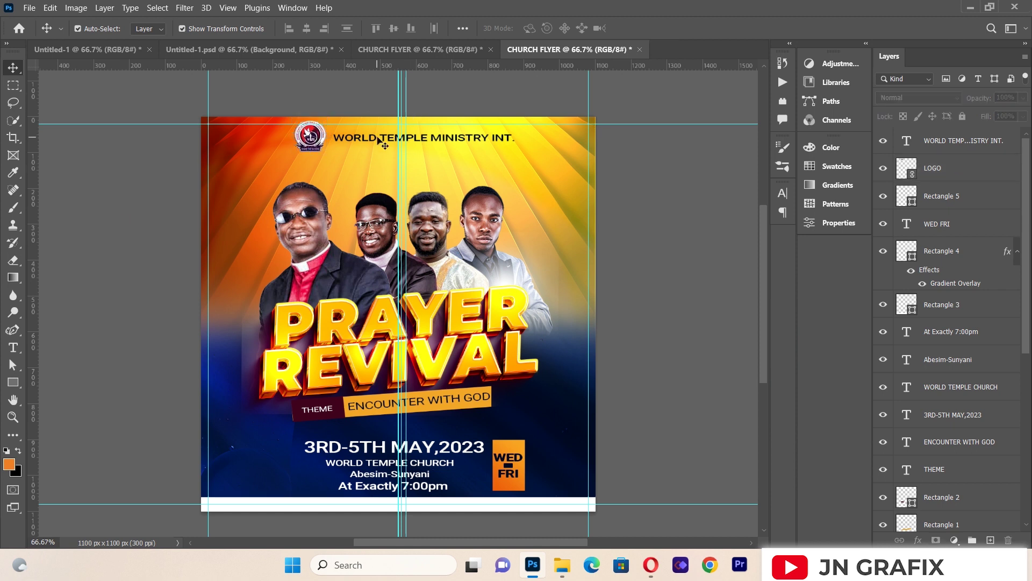
pyautogui.click(377, 139)
pyautogui.press('Left')
pyautogui.press('Left')
pyautogui.press('Left')
pyautogui.press('Left')
pyautogui.press('Left')
pyautogui.press('Left')
pyautogui.press('Left')
pyautogui.press('Left')
pyautogui.press('Left')
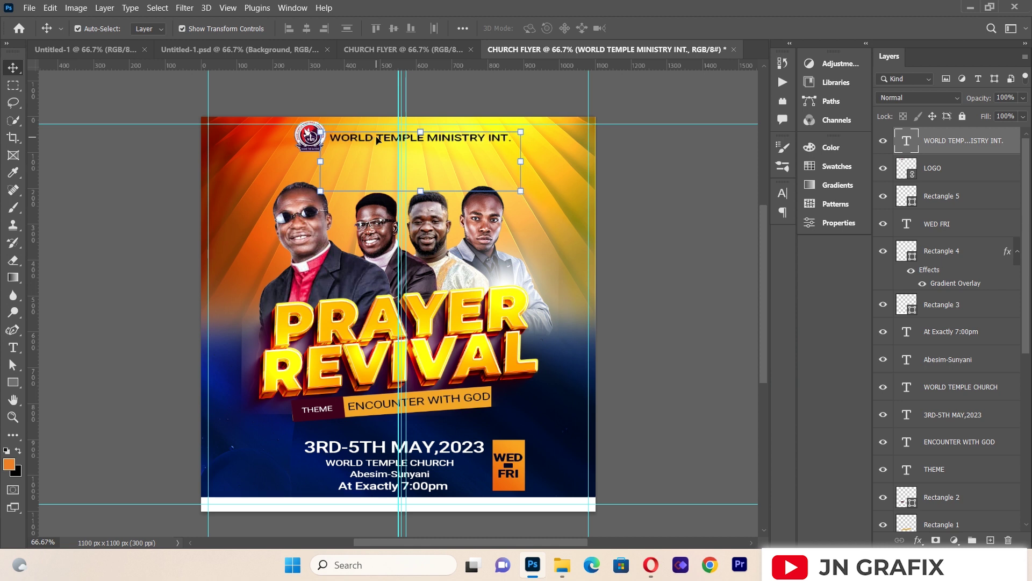
pyautogui.click(87, 229)
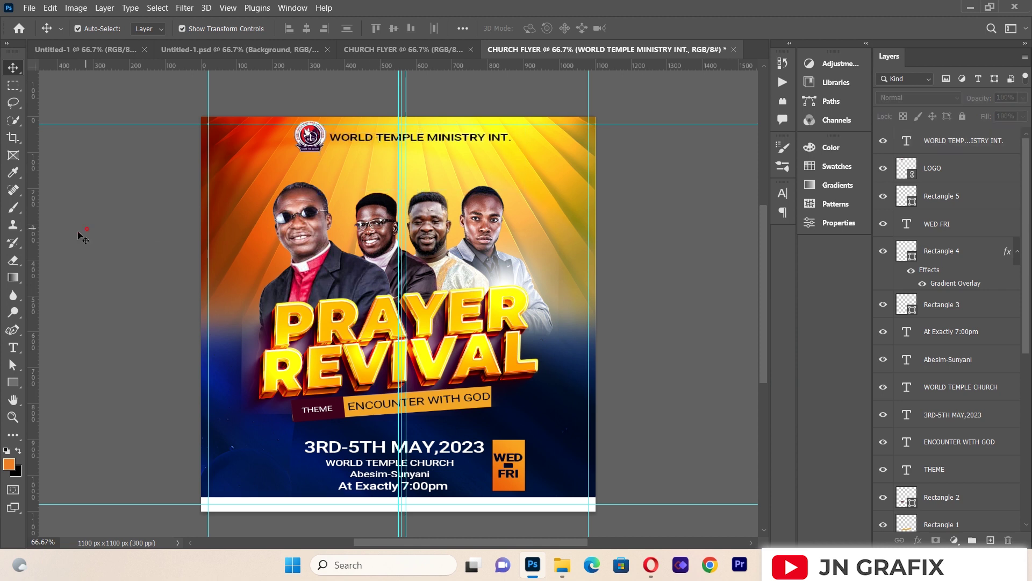
pyautogui.click(12, 348)
pyautogui.moveTo(258, 171); pyautogui.dragTo(553, 261)
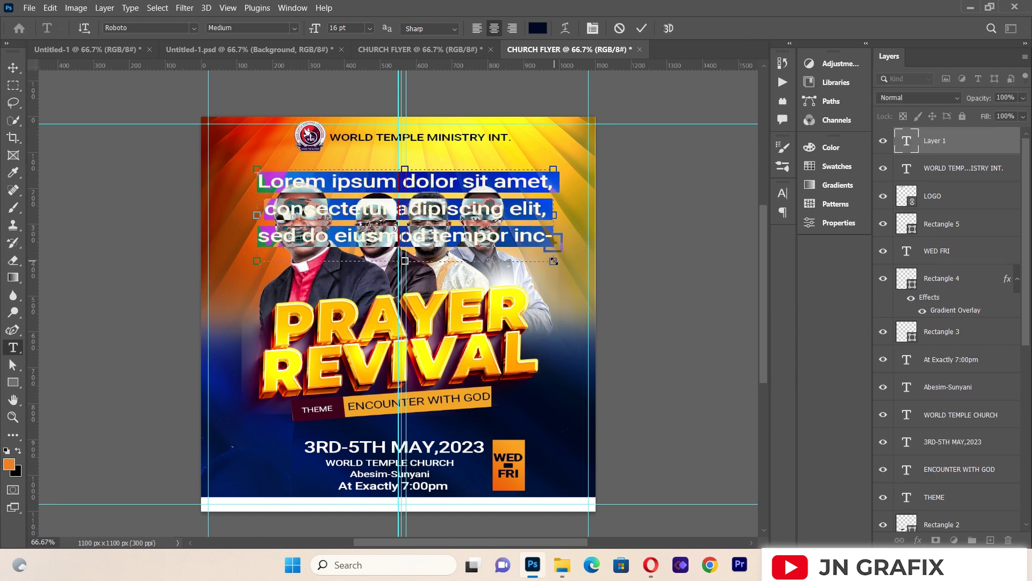
# Step: Type PRESENTS and set its tracking to 200
pyautogui.press('BackSpace')
pyautogui.write('PRES')
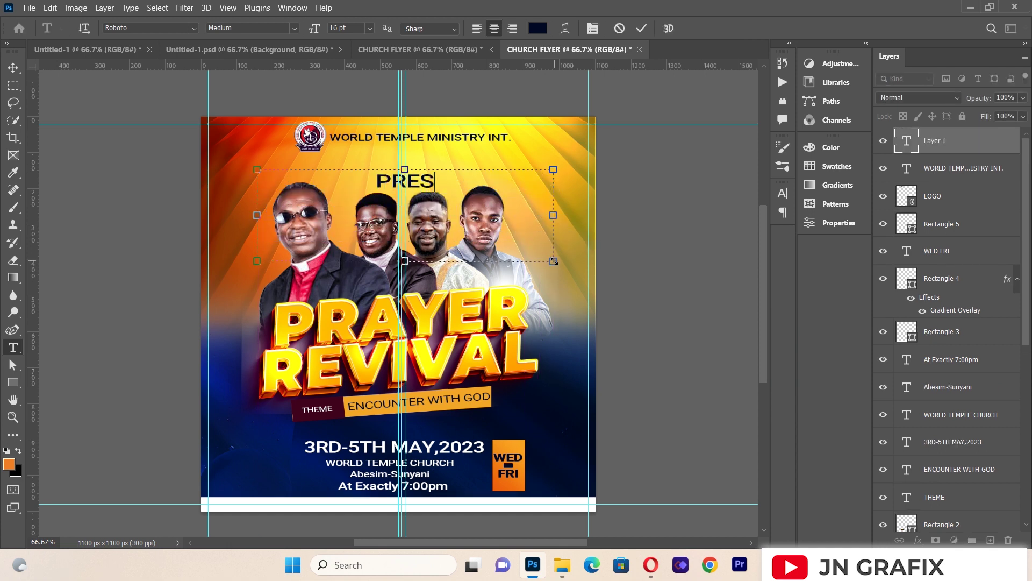
pyautogui.write('E')
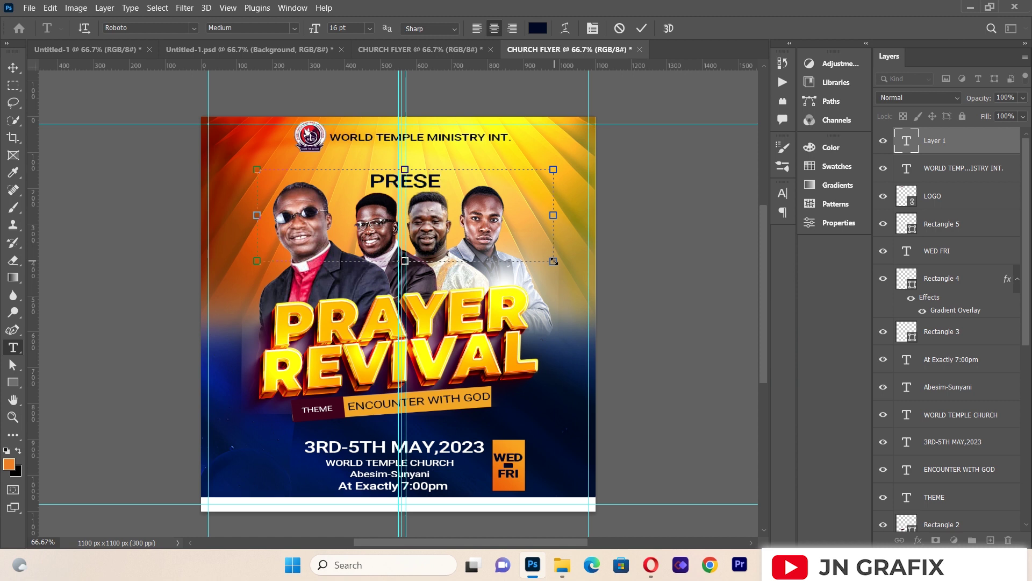
pyautogui.write('NTS')
pyautogui.hotkey('ctrl', 'a')
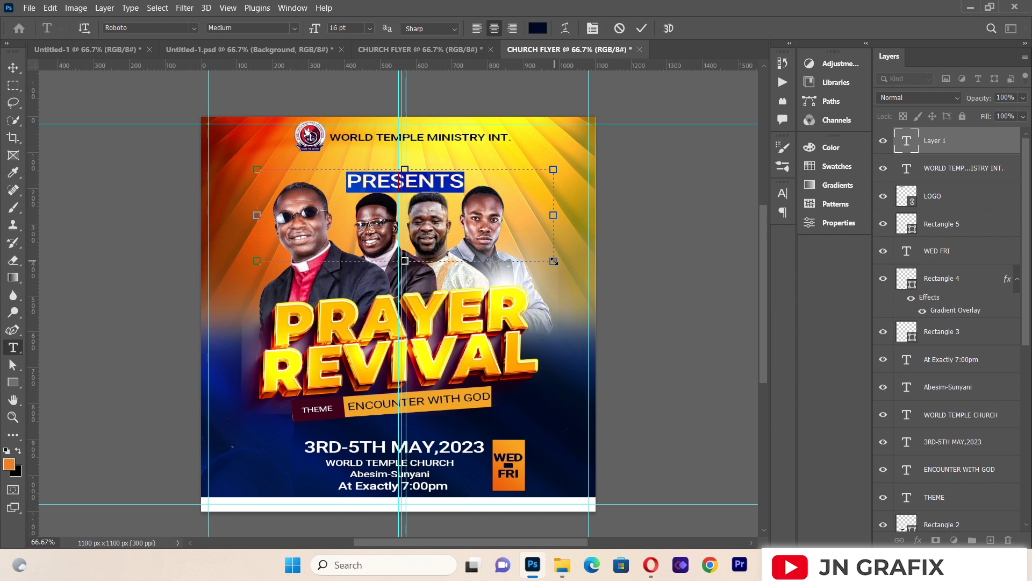
pyautogui.click(594, 33)
pyautogui.click(763, 243)
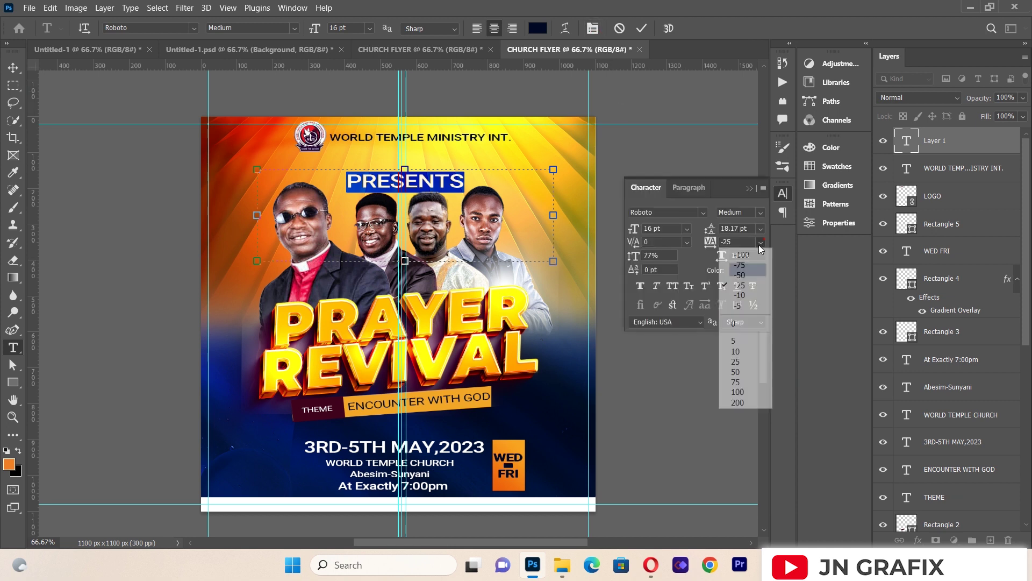
pyautogui.click(735, 402)
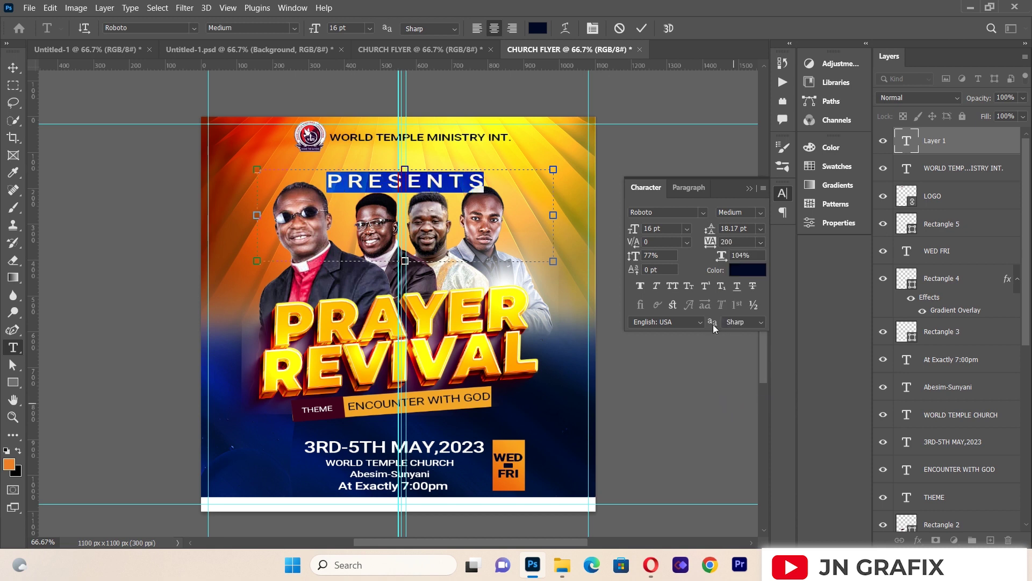
pyautogui.click(749, 187)
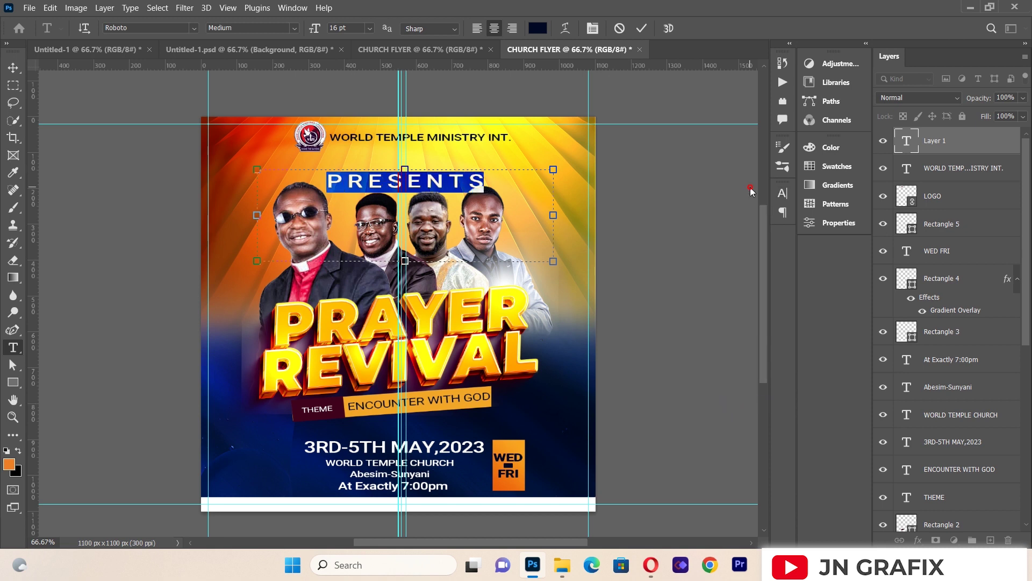
# Step: Add spaces between the letters so it reads 'P R E S E N T S'
pyautogui.click(351, 183)
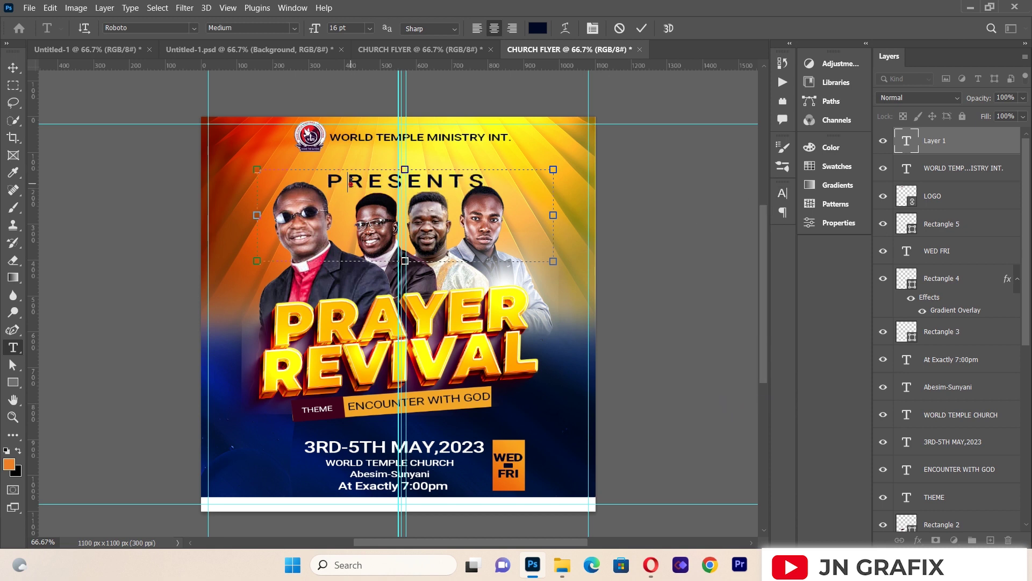
pyautogui.click(384, 185)
pyautogui.click(399, 186)
pyautogui.click(433, 181)
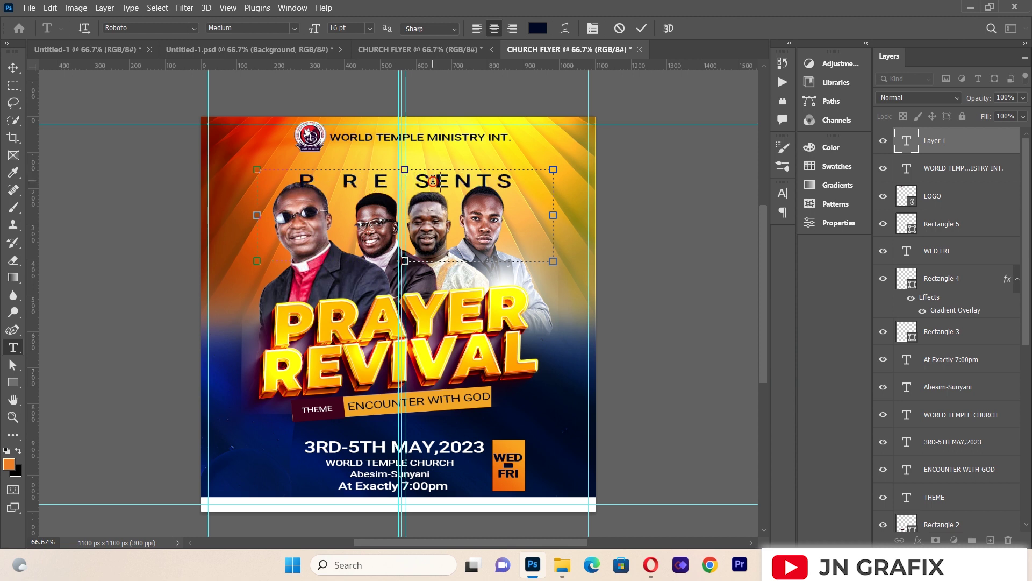
pyautogui.click(465, 183)
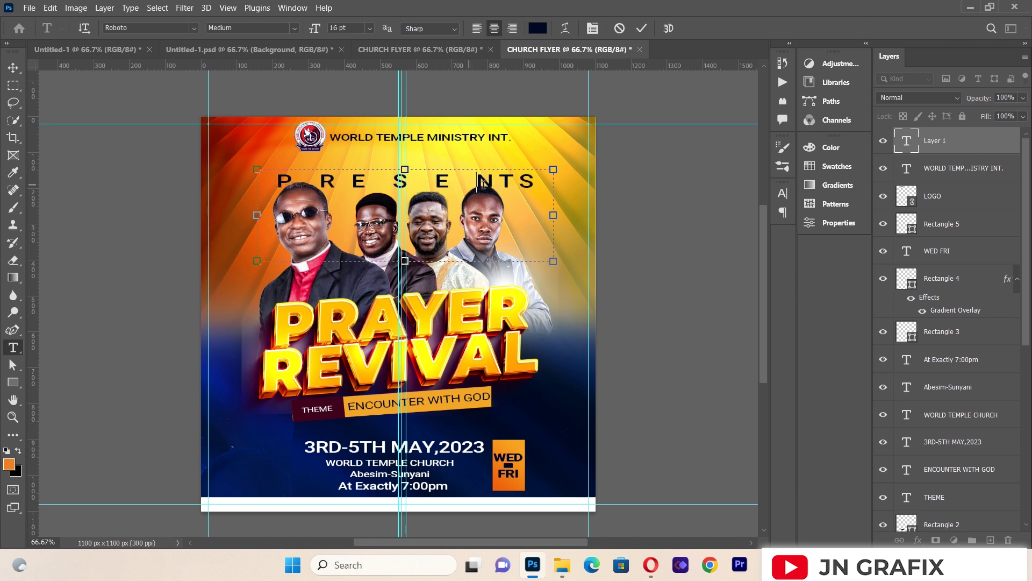
pyautogui.click(498, 183)
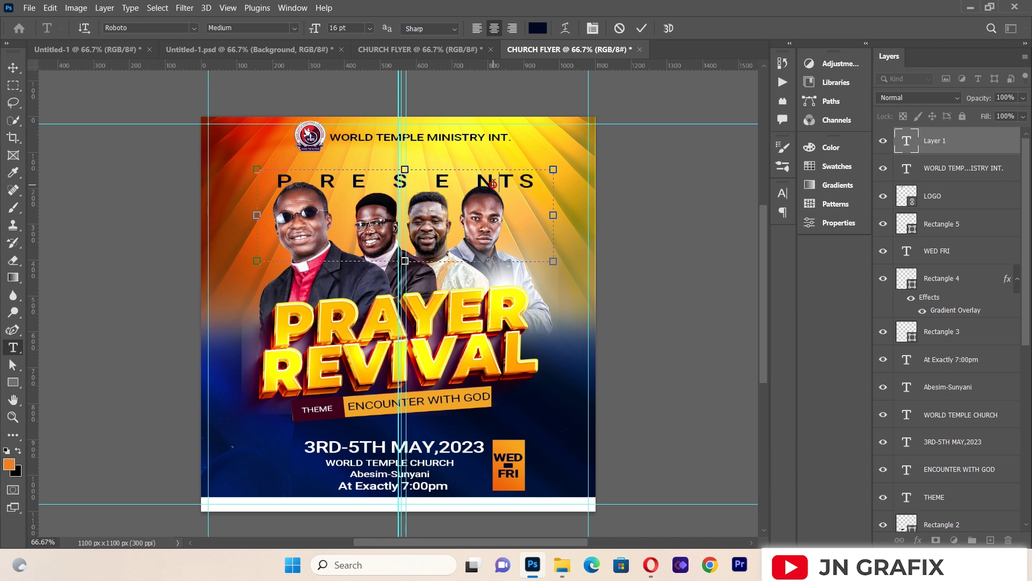
pyautogui.click(521, 183)
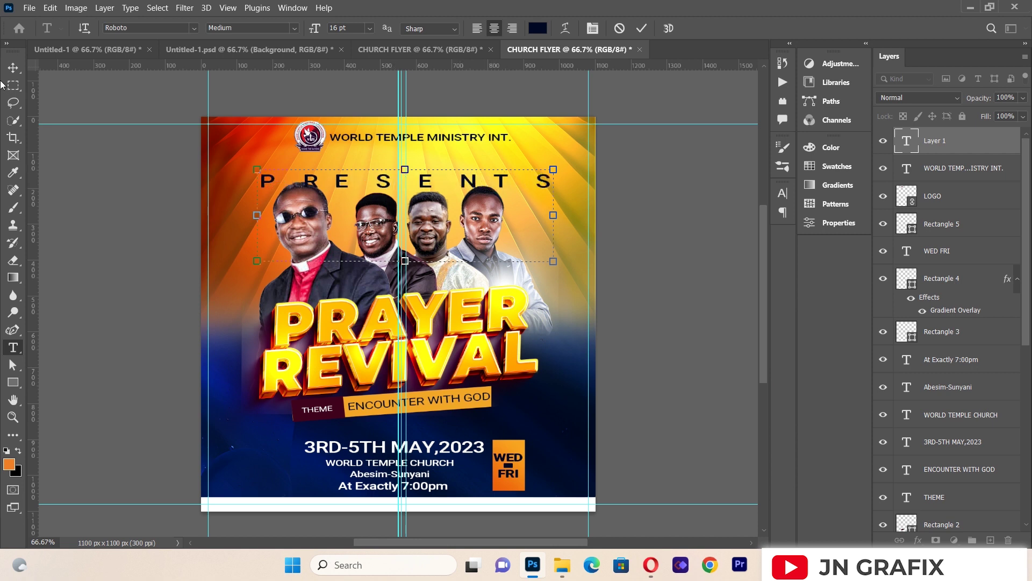
pyautogui.click(13, 67)
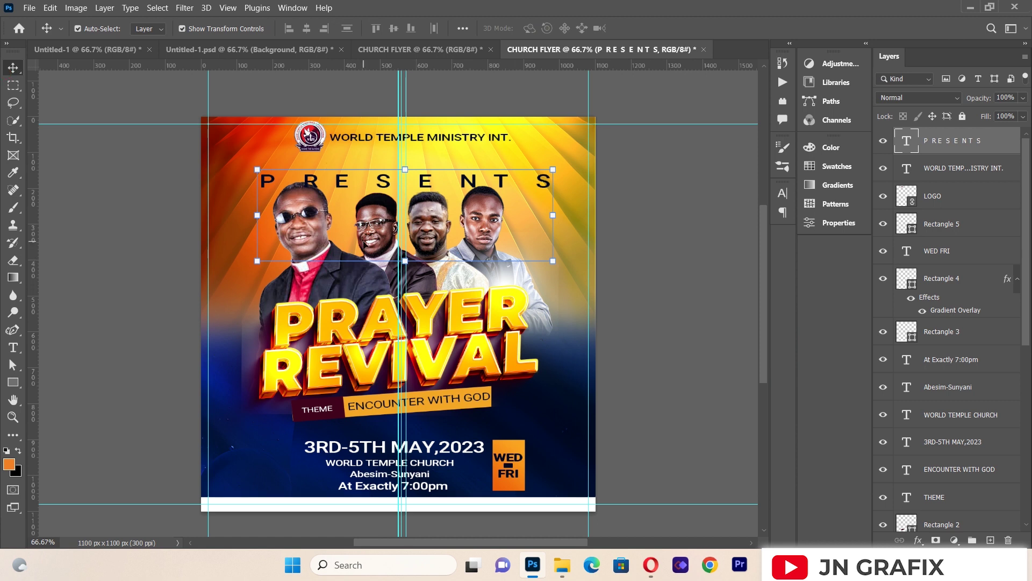
# Step: Change the PRESENTS text to Regular weight
pyautogui.click(13, 347)
pyautogui.click(312, 178)
pyautogui.hotkey('ctrl', 'a')
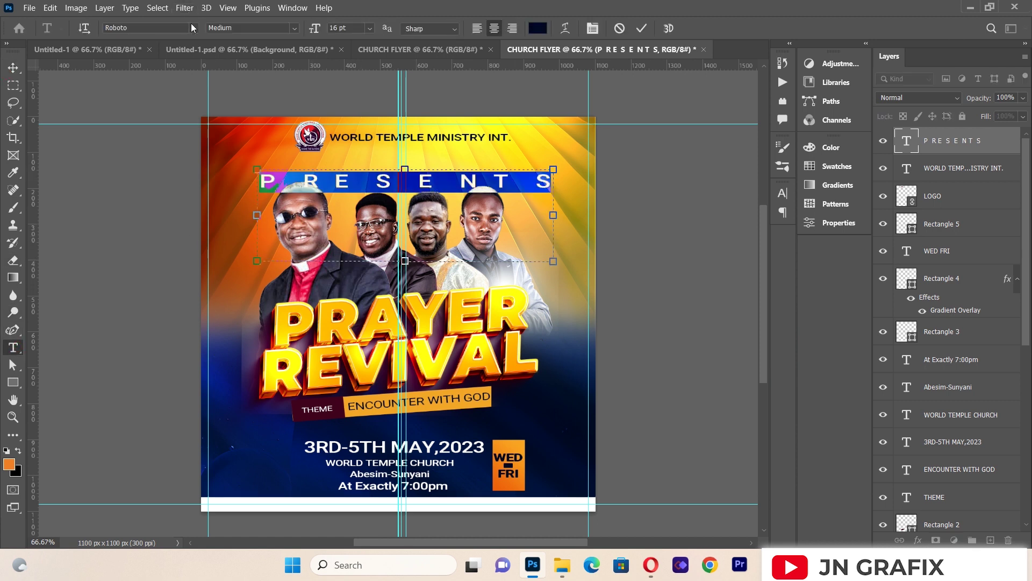
pyautogui.click(294, 28)
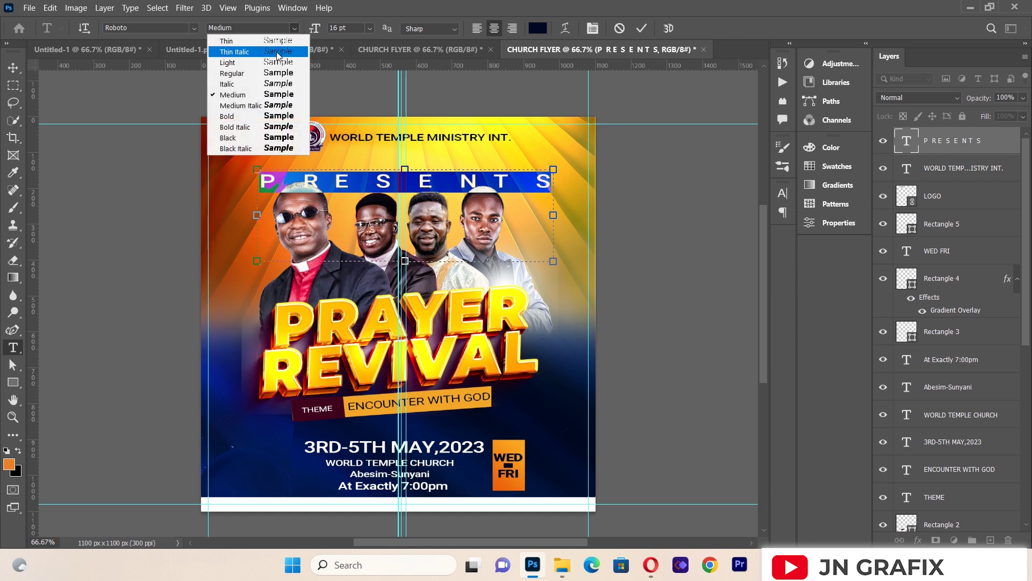
pyautogui.click(278, 73)
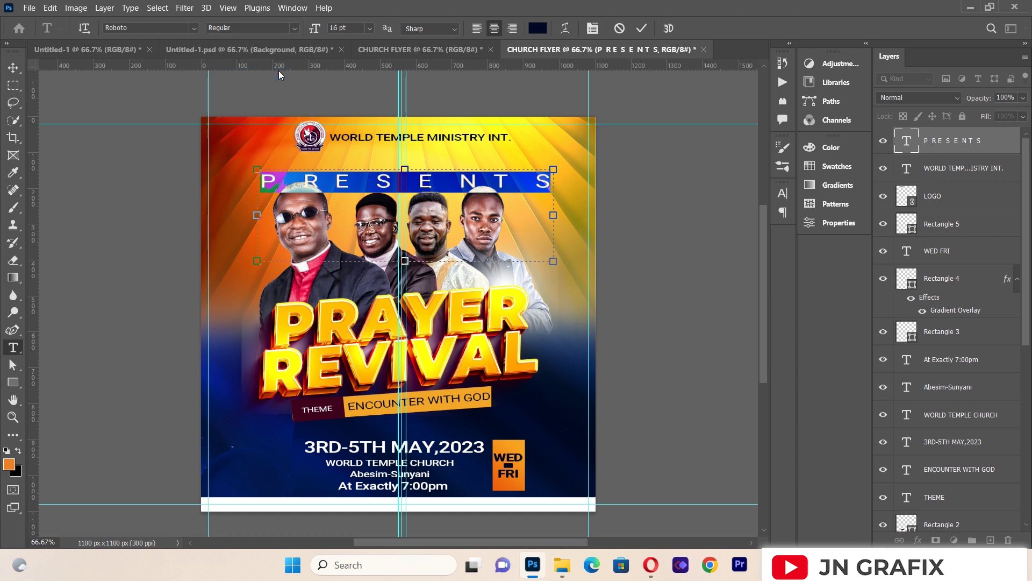
pyautogui.click(13, 68)
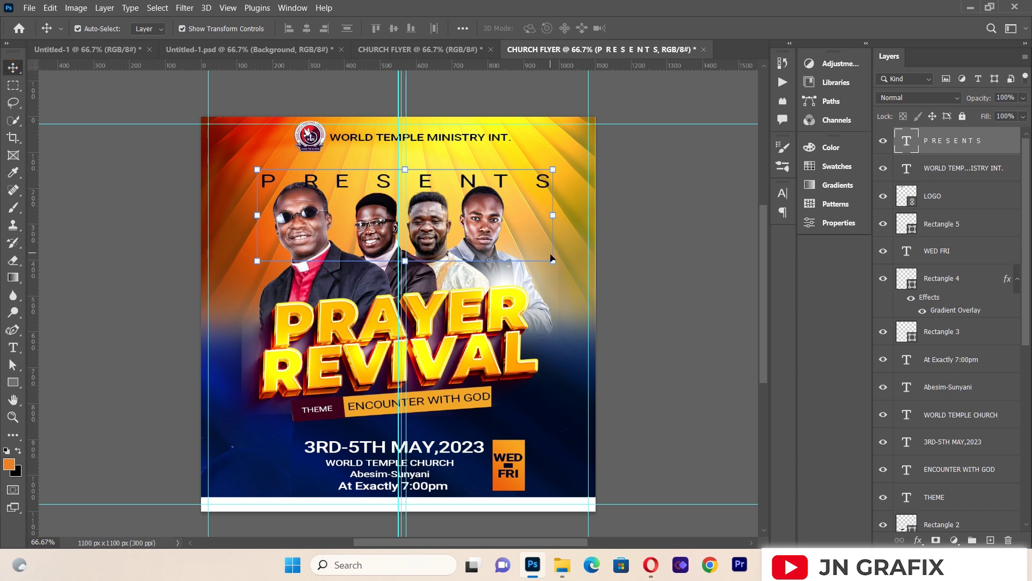
# Step: Scale PRESENTS down and centre it just beneath the ministry heading
pyautogui.moveTo(554, 261); pyautogui.dragTo(434, 153)
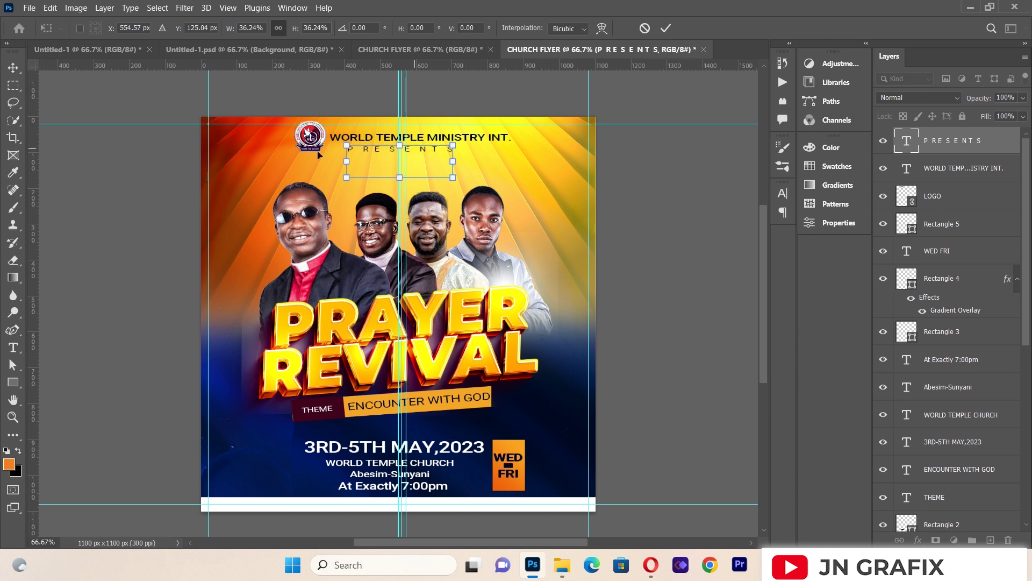
pyautogui.click(18, 69)
pyautogui.click(81, 225)
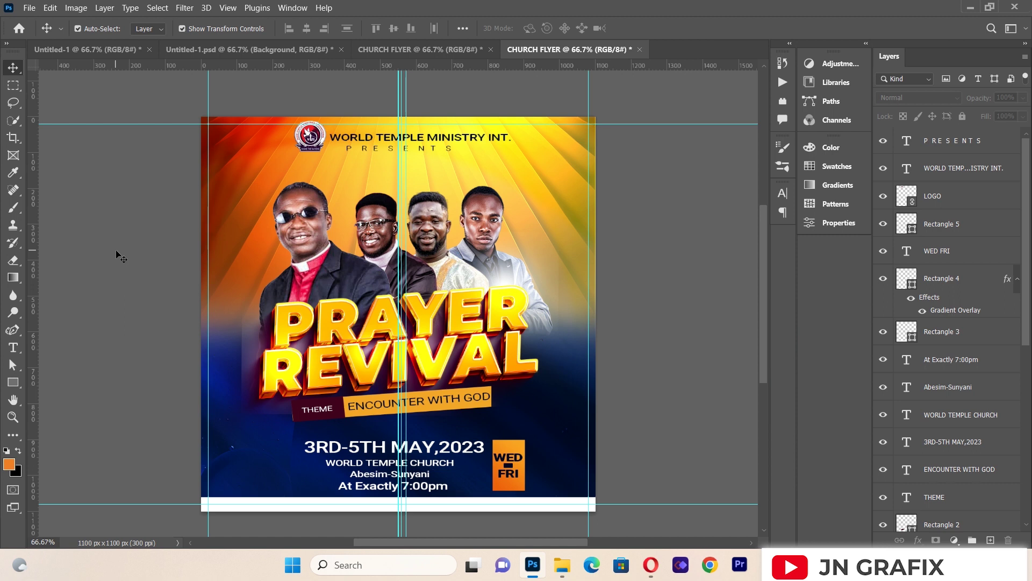
# Step: Create a text box over the left speaker and type the first speaker's name
pyautogui.click(13, 348)
pyautogui.moveTo(231, 194); pyautogui.dragTo(430, 292)
pyautogui.press('BackSpace')
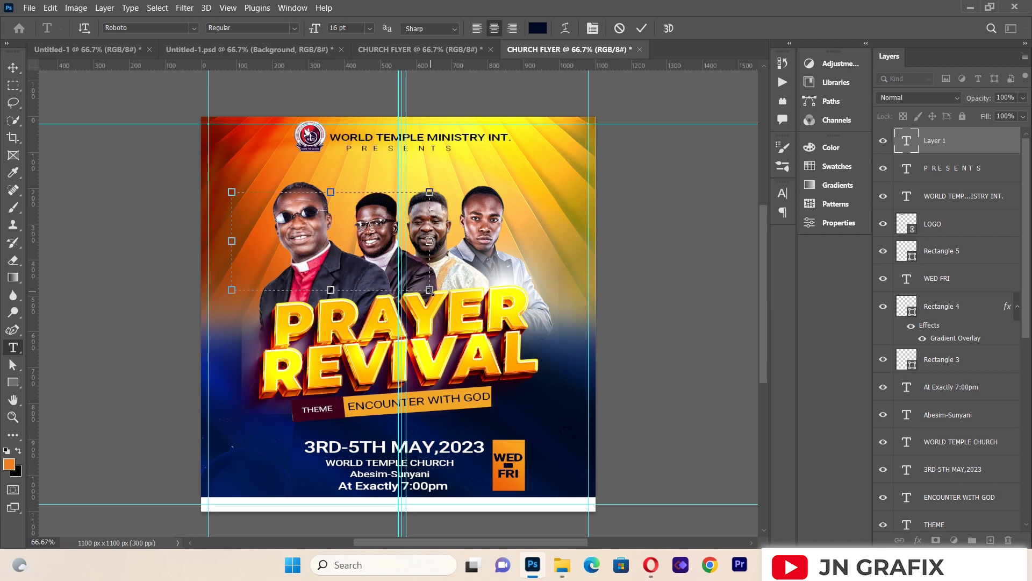
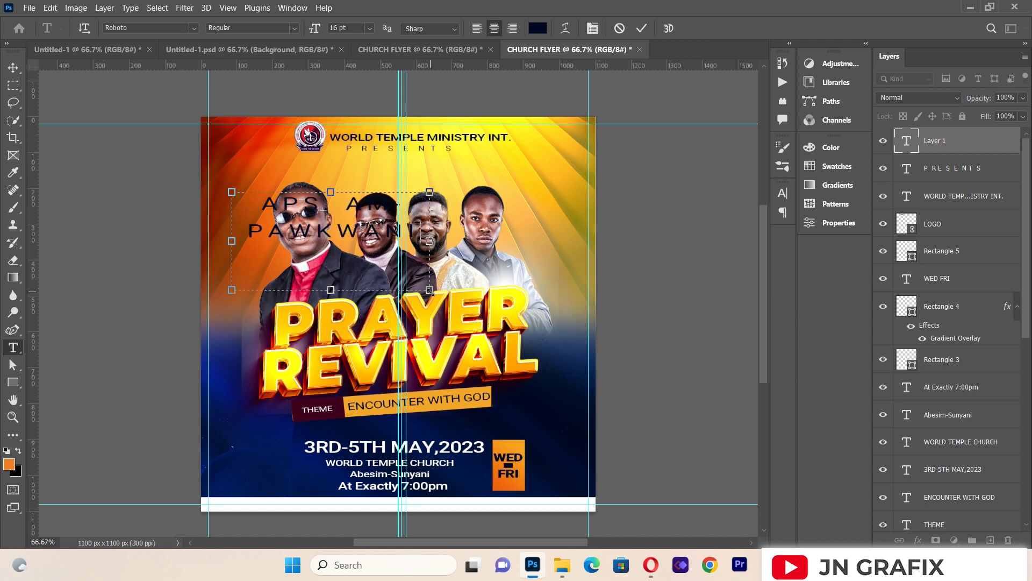
# Step: Tighten the name's tracking to -50 and widen the box to fit one line
pyautogui.hotkey('ctrl', 'a')
pyautogui.click(592, 28)
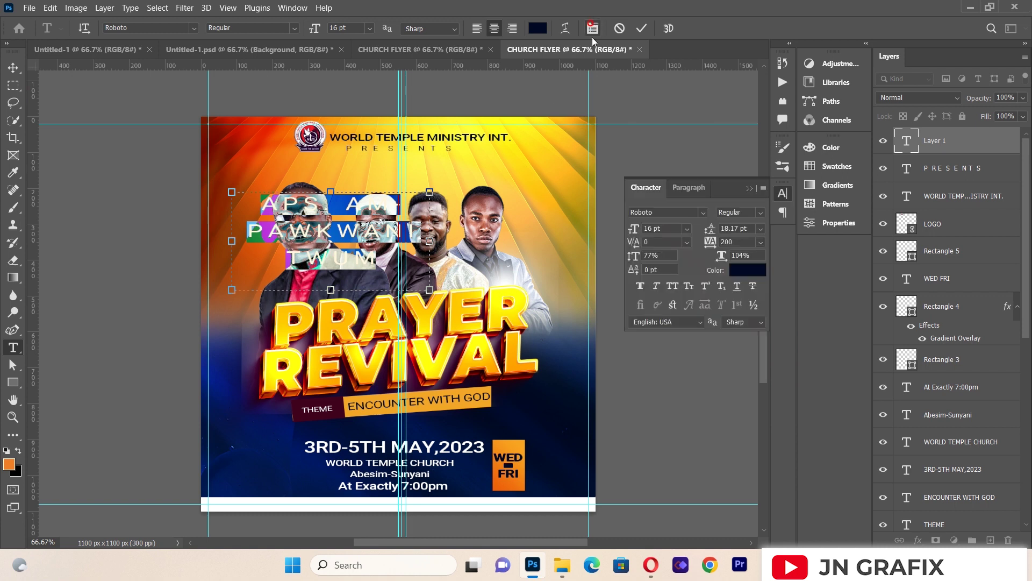
pyautogui.click(761, 242)
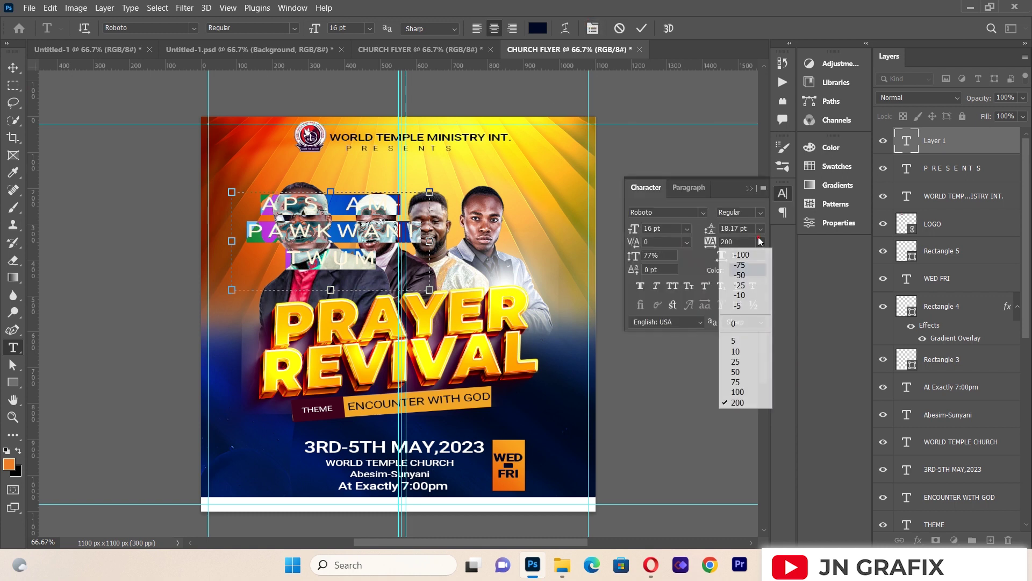
pyautogui.click(746, 296)
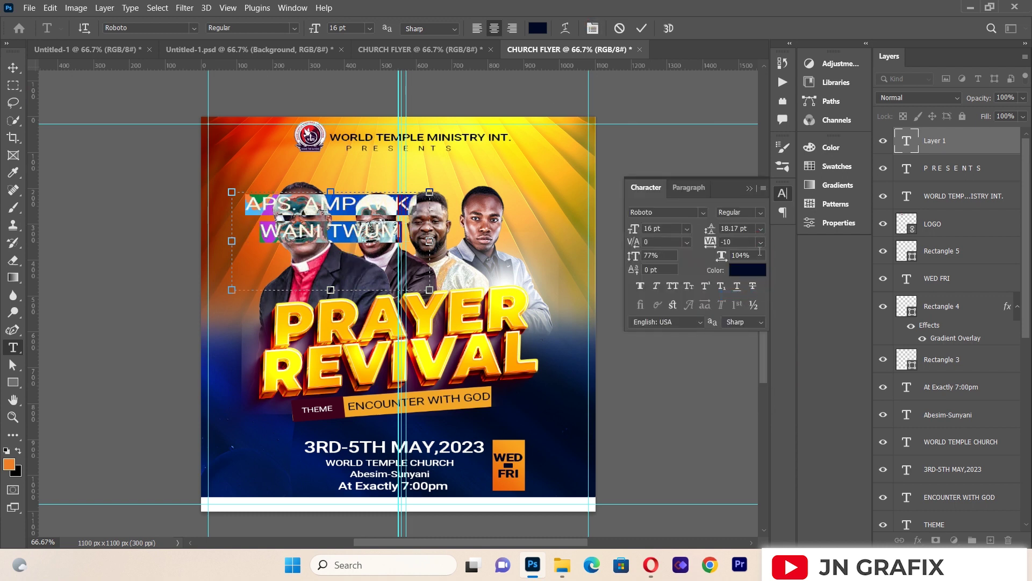
pyautogui.click(760, 241)
pyautogui.click(754, 286)
pyautogui.moveTo(434, 233); pyautogui.dragTo(569, 205)
pyautogui.click(760, 242)
pyautogui.click(753, 277)
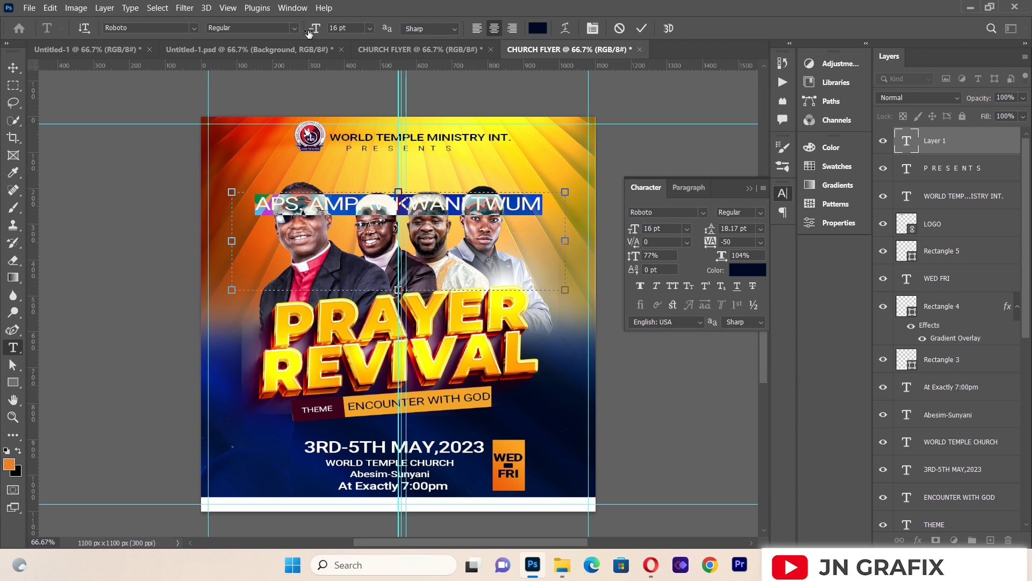
# Step: Make the name Bold and scale it down to a small label
pyautogui.click(295, 28)
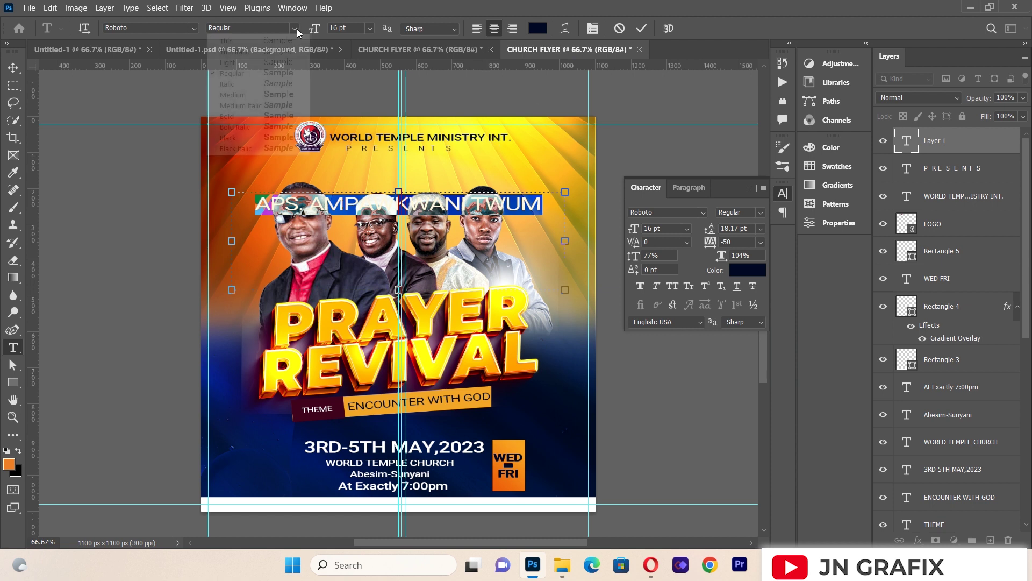
pyautogui.click(277, 116)
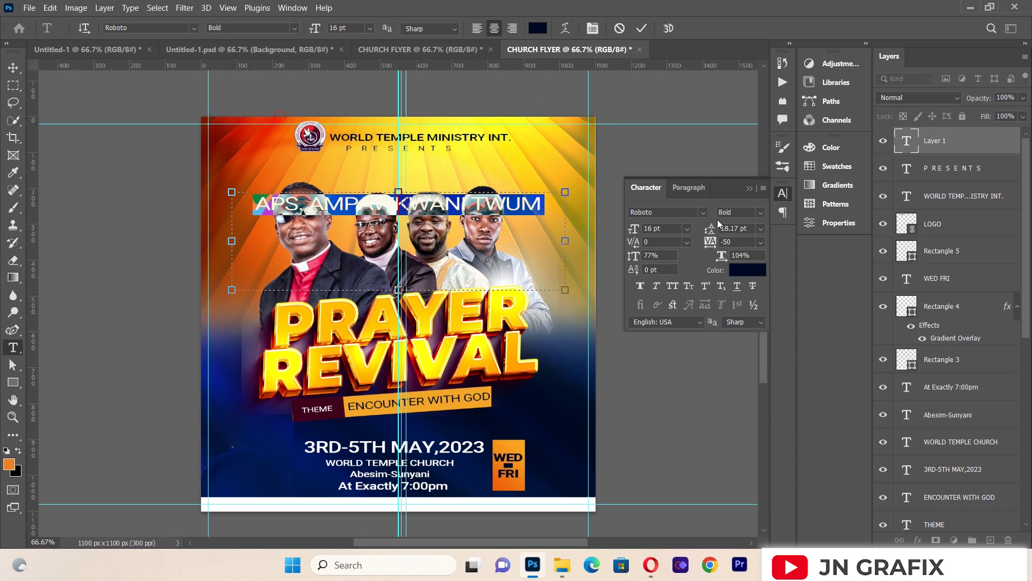
pyautogui.click(749, 188)
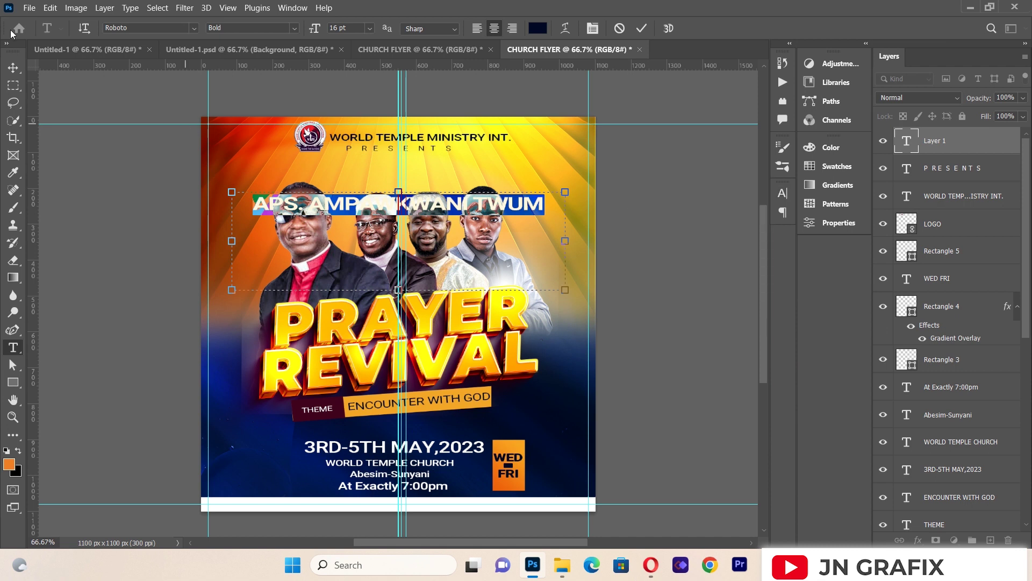
pyautogui.click(14, 67)
pyautogui.moveTo(565, 290); pyautogui.dragTo(321, 183)
# Step: Narrow the name label's box so it wraps onto two lines, and nudge it down
pyautogui.press('Return')
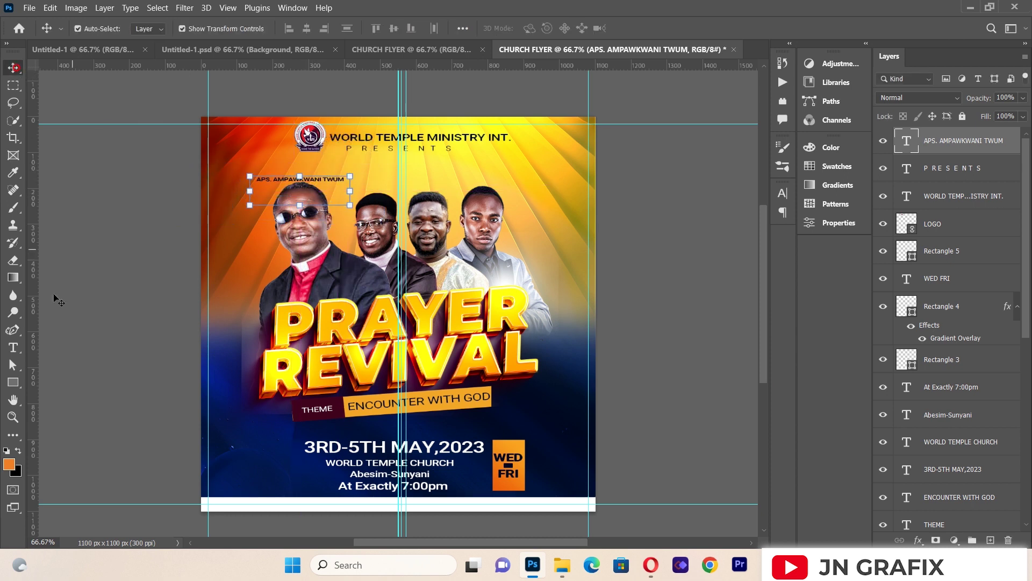
pyautogui.click(13, 347)
pyautogui.click(295, 179)
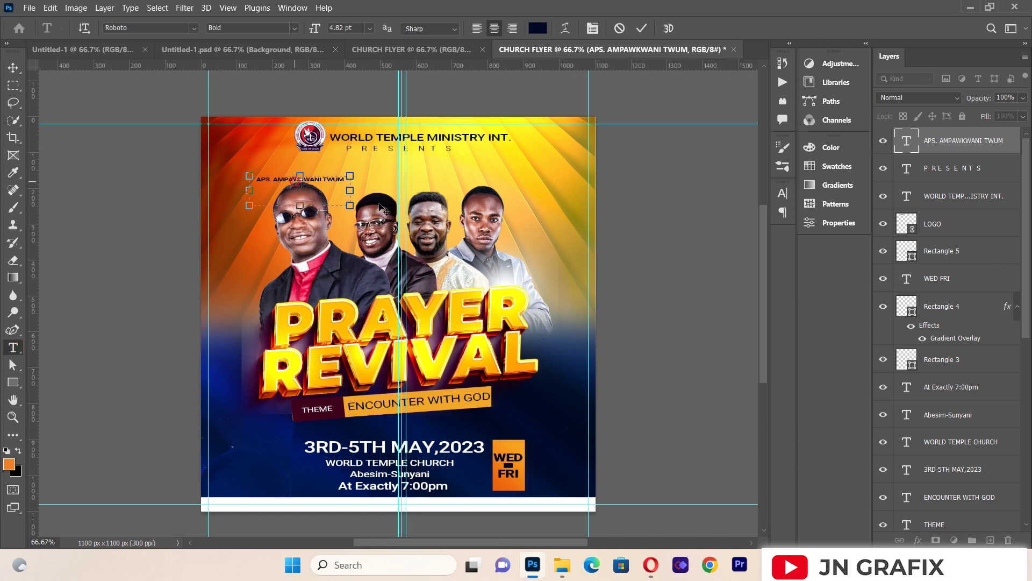
pyautogui.moveTo(351, 192); pyautogui.dragTo(323, 198)
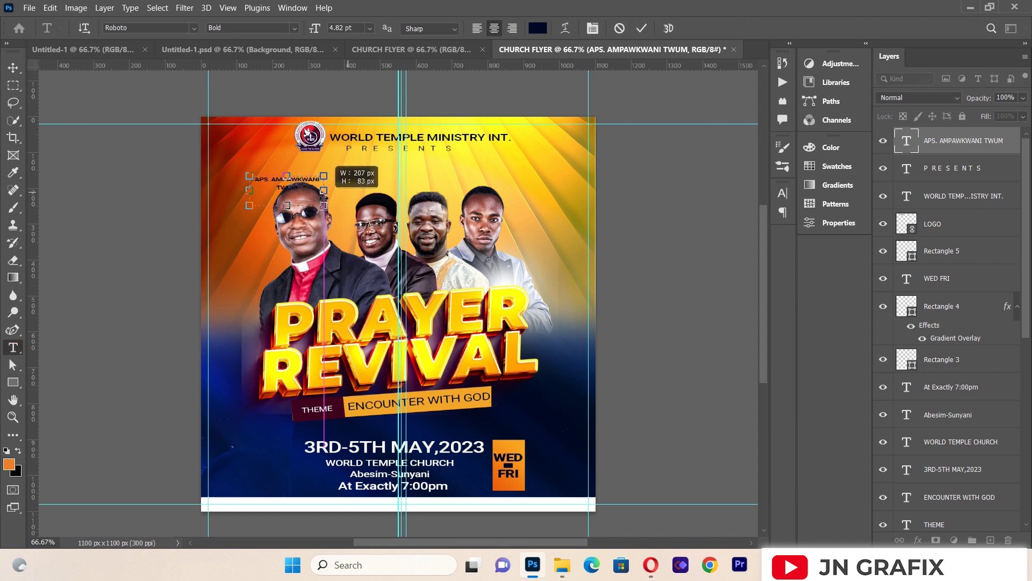
pyautogui.moveTo(323, 197); pyautogui.dragTo(300, 174)
pyautogui.click(13, 68)
pyautogui.click(87, 174)
pyautogui.press('Down')
pyautogui.press('Down')
pyautogui.press('Down')
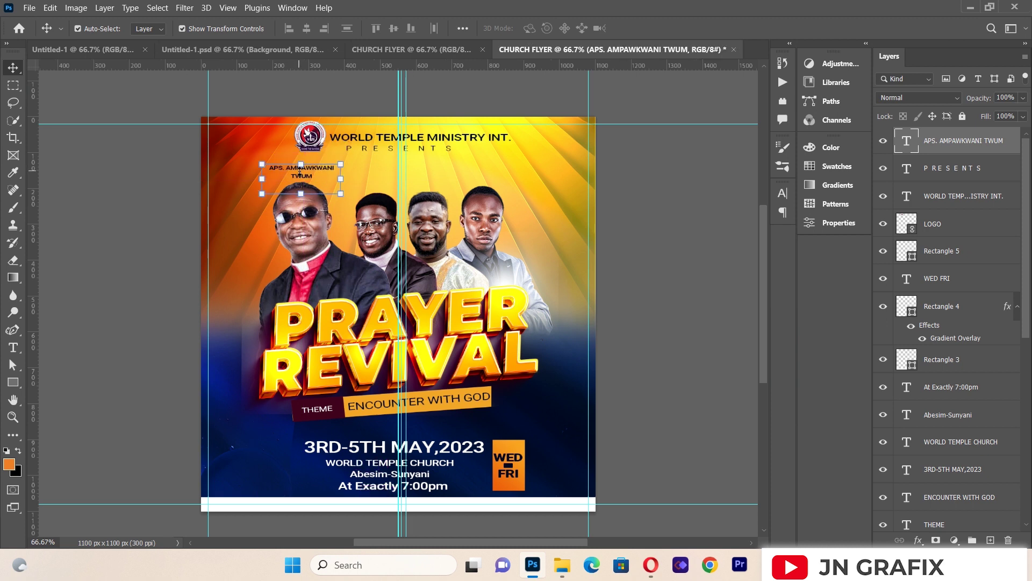
pyautogui.click(115, 164)
# Step: Set the name label's leading to 5 pt
pyautogui.click(13, 346)
pyautogui.click(272, 167)
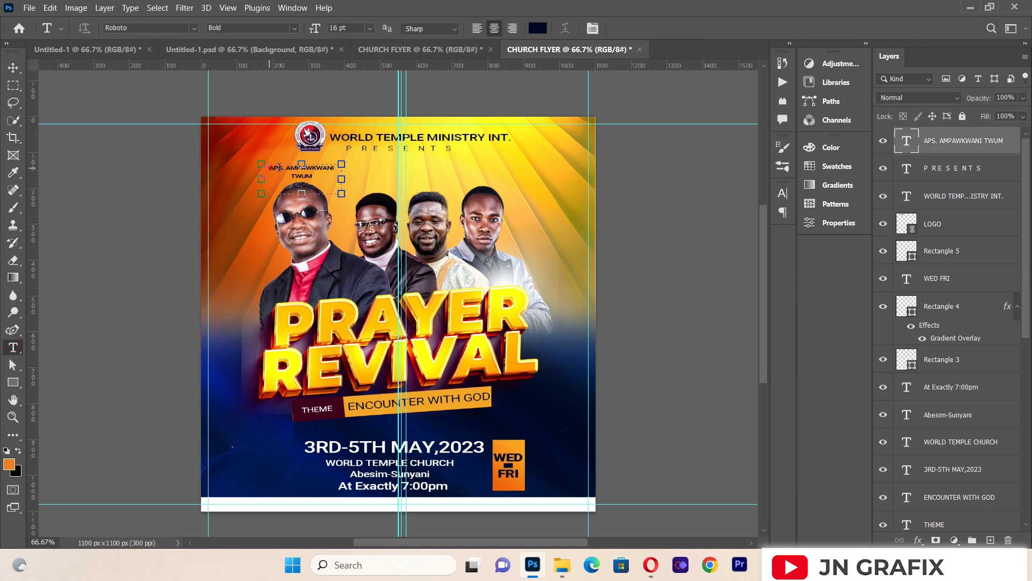
pyautogui.hotkey('ctrl', 'a')
pyautogui.click(591, 28)
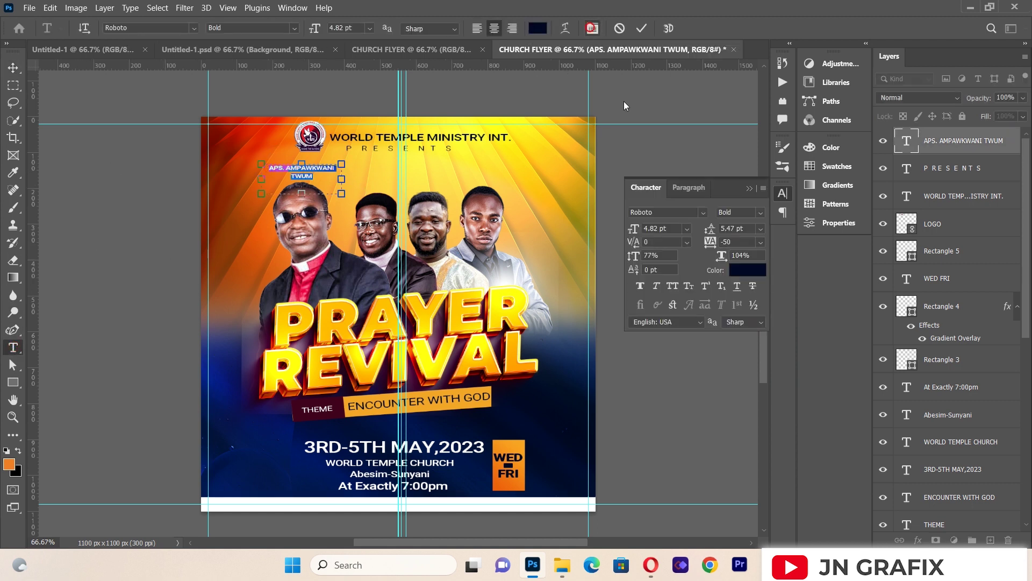
pyautogui.click(736, 228)
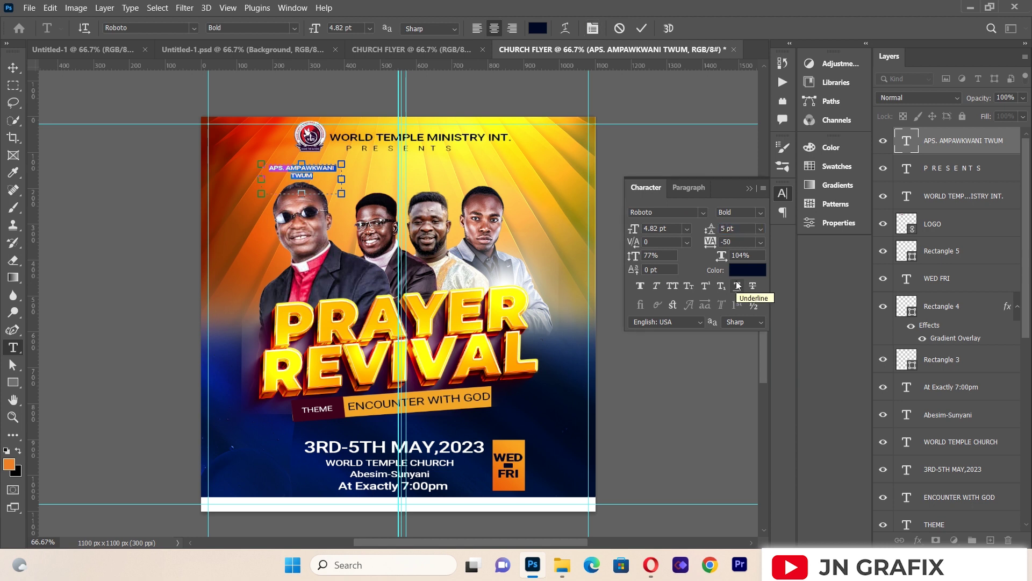
pyautogui.click(13, 67)
pyautogui.click(122, 212)
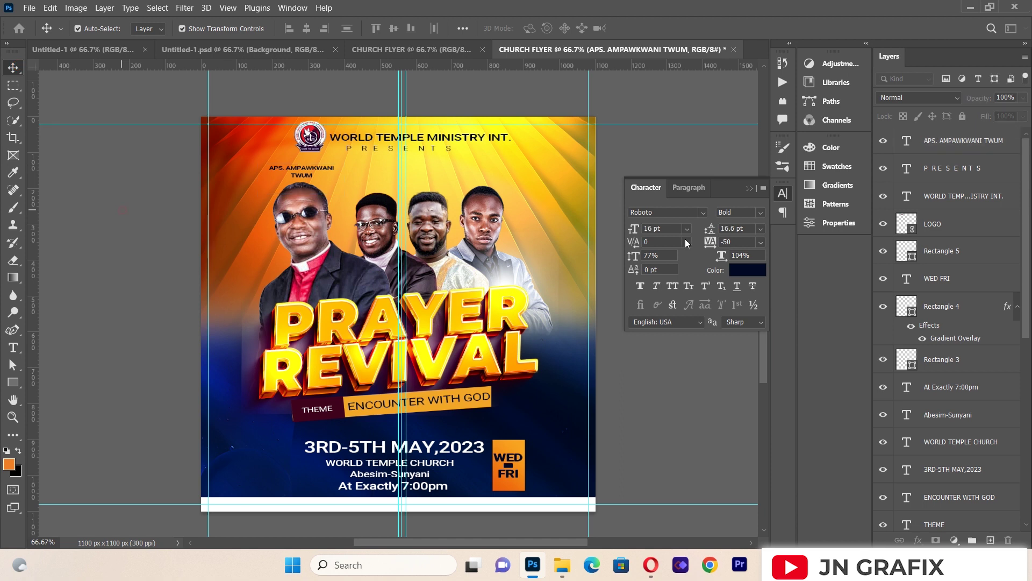
pyautogui.click(749, 189)
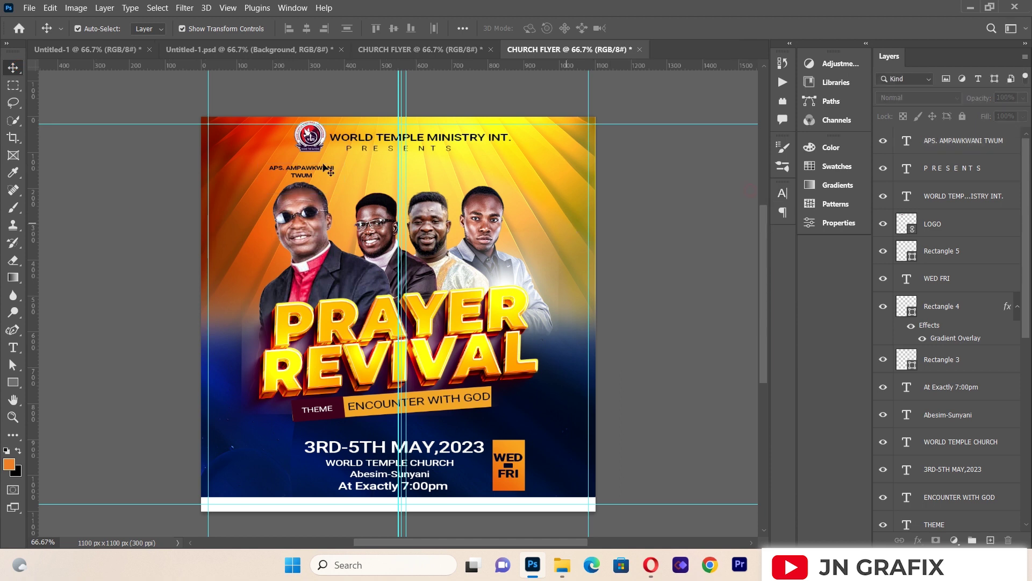
pyautogui.click(300, 168)
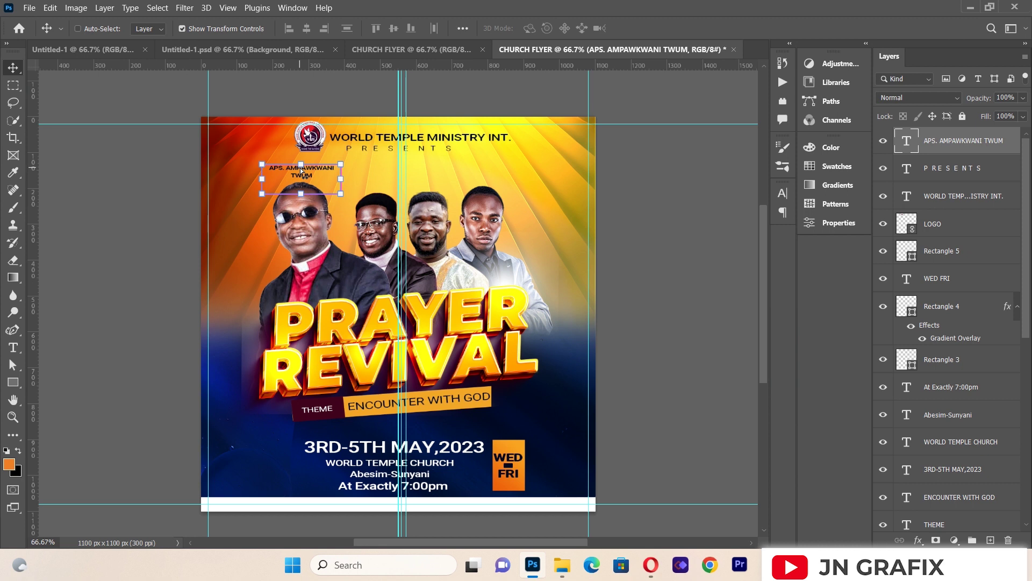
# Step: Duplicate the label over the second speaker, retype his name, then copy it toward the third
pyautogui.moveTo(301, 171); pyautogui.dragTo(362, 171)
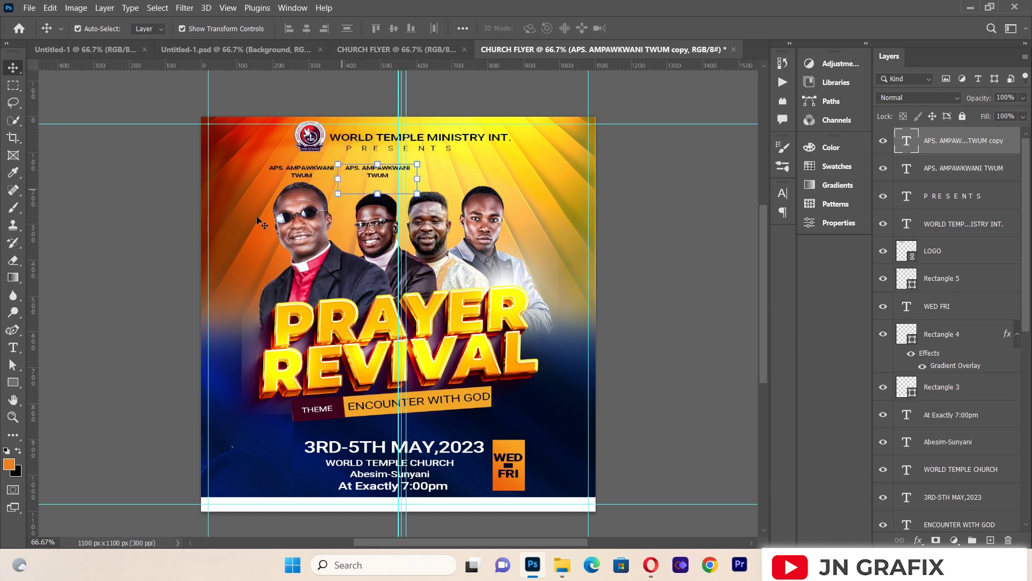
pyautogui.click(13, 347)
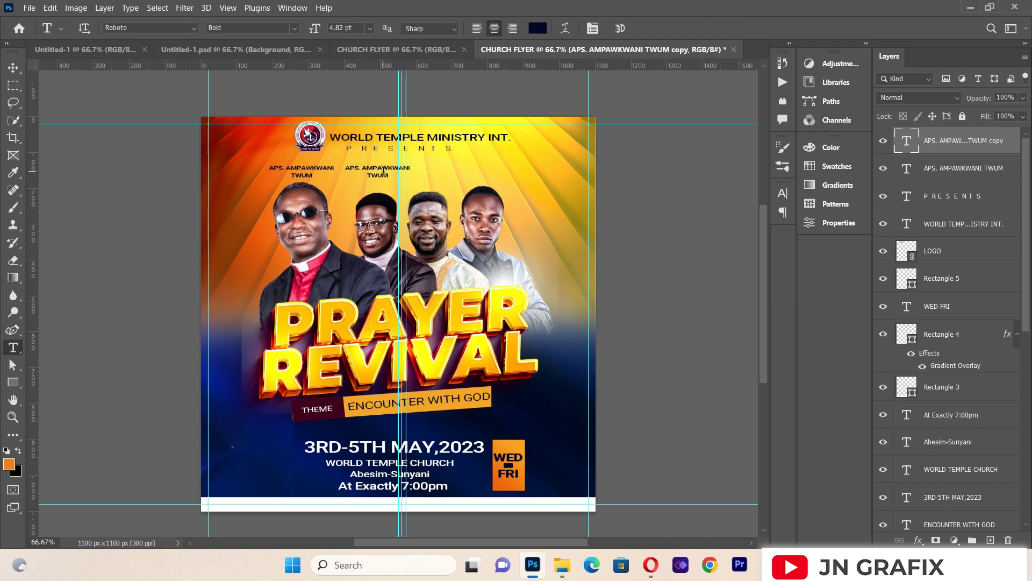
pyautogui.click(383, 170)
pyautogui.hotkey('ctrl', 'a')
pyautogui.press('BackSpace')
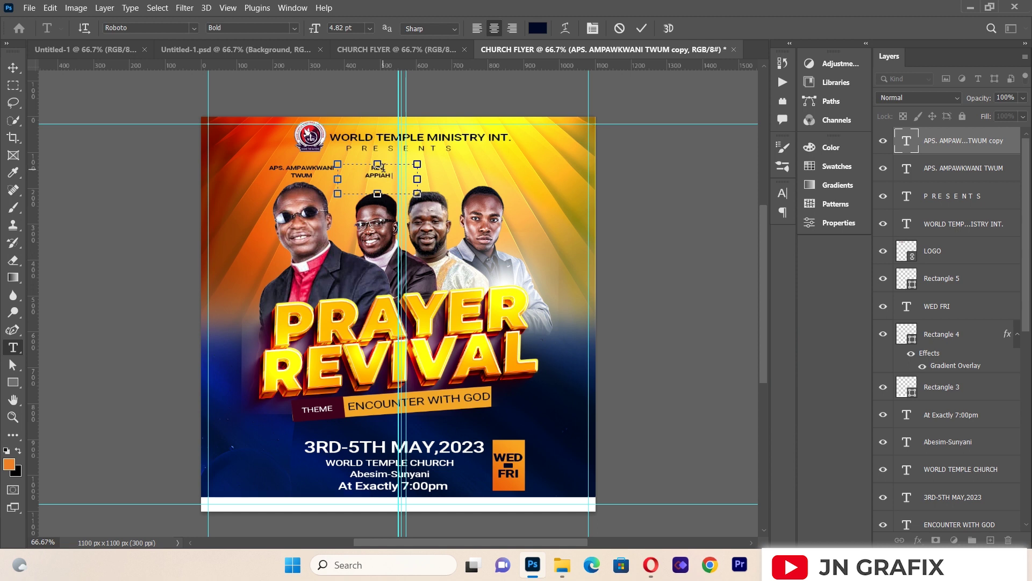
pyautogui.write('BEN')
pyautogui.click(13, 68)
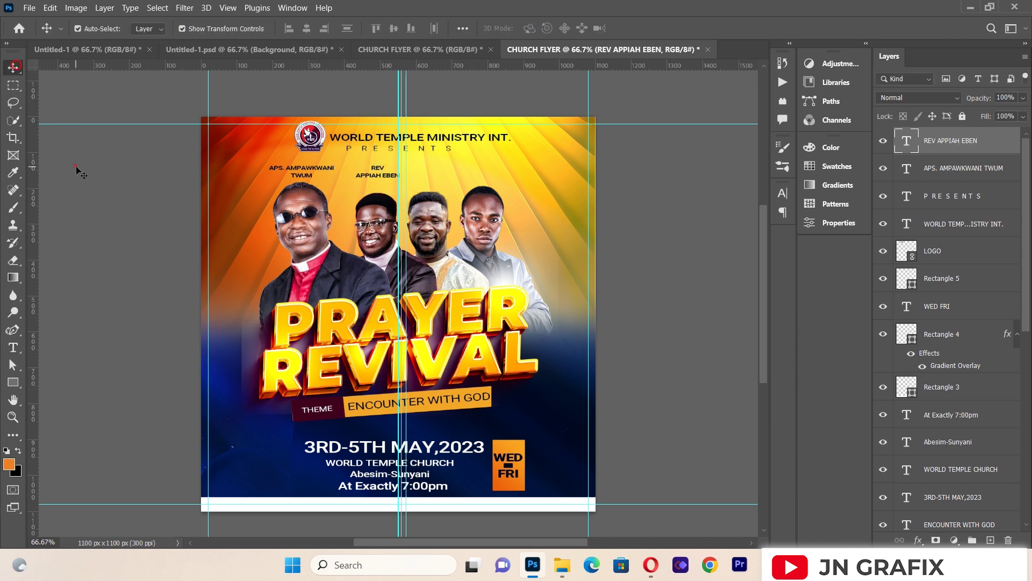
pyautogui.click(365, 175)
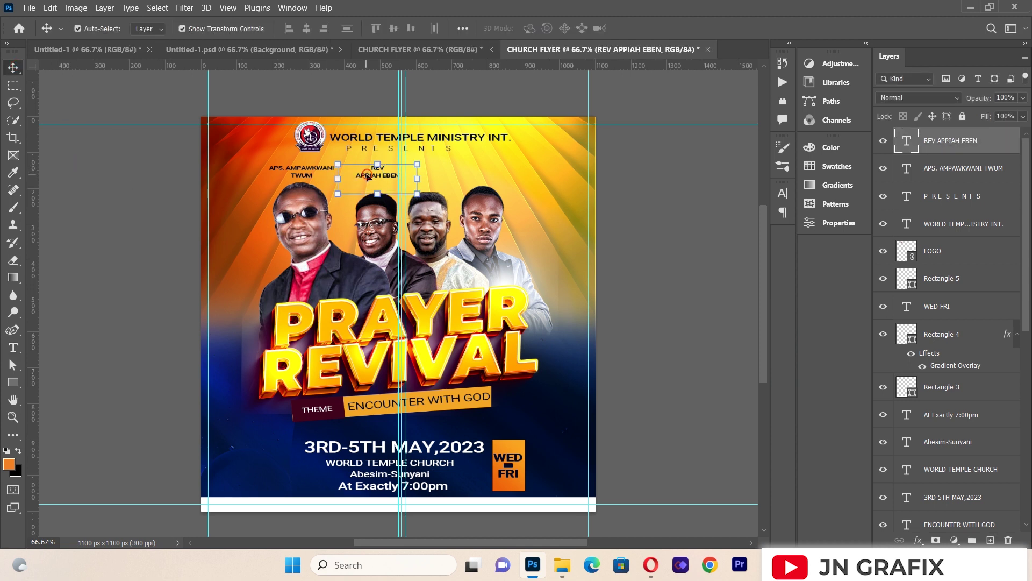
pyautogui.moveTo(367, 176); pyautogui.dragTo(422, 176)
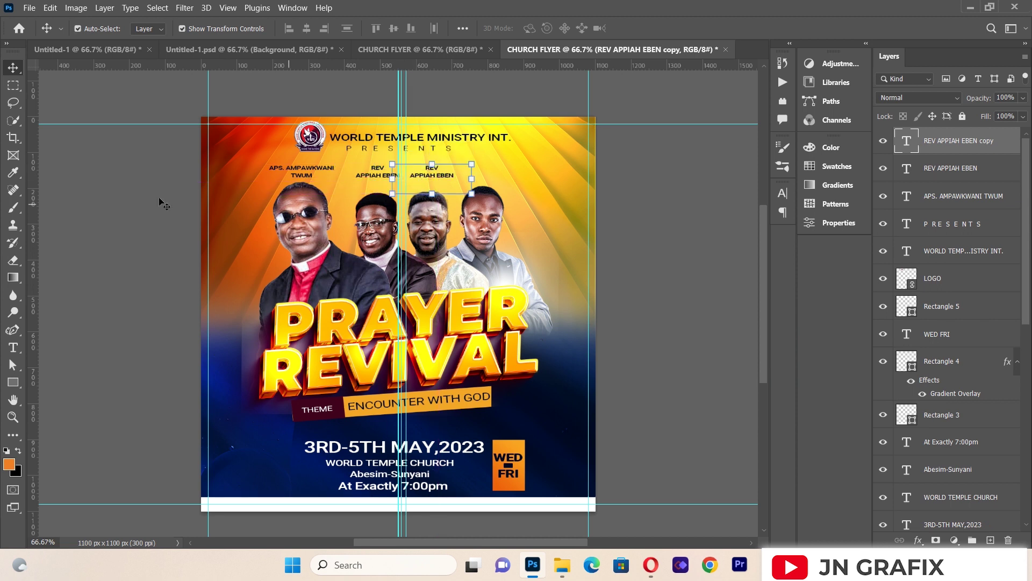
# Step: Retype the copied label with the third speaker's name
pyautogui.click(134, 263)
pyautogui.click(13, 346)
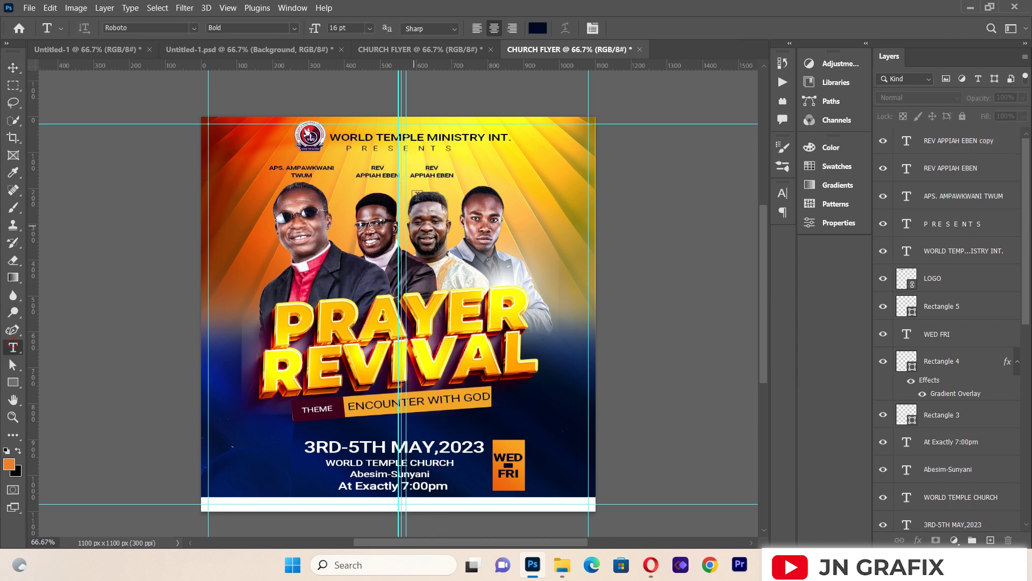
pyautogui.click(438, 175)
pyautogui.hotkey('ctrl', 'a')
pyautogui.press('BackSpace')
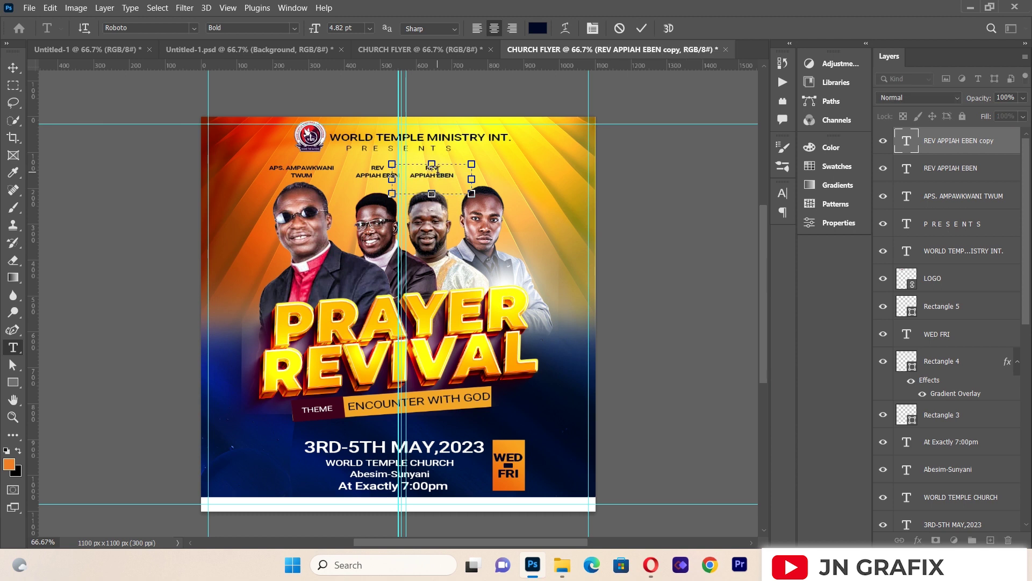
pyautogui.write('PROPHET')
pyautogui.click(13, 67)
# Step: Alt-drag a copy of the third speaker's label over the fourth speaker
pyautogui.click(111, 225)
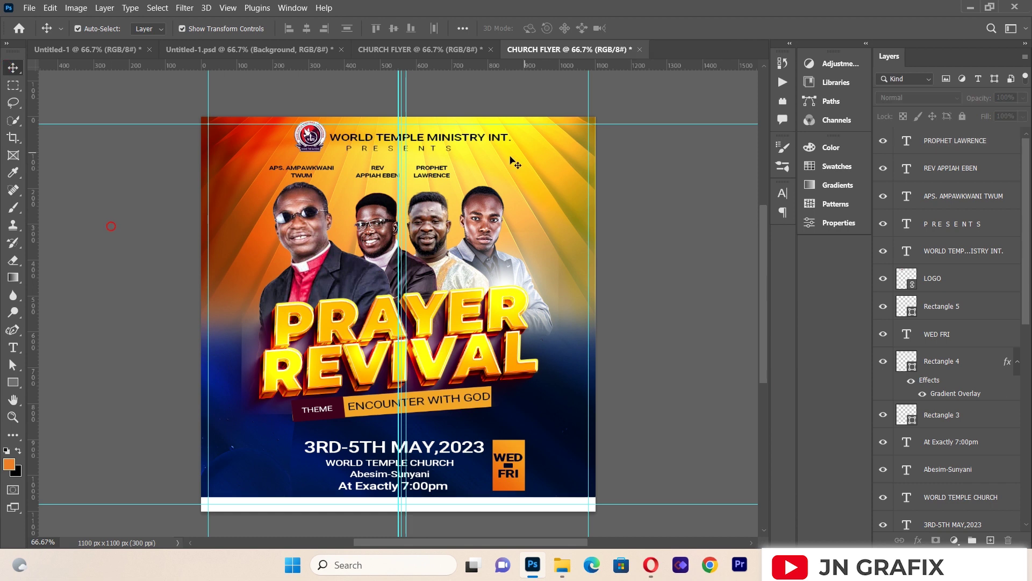
pyautogui.click(441, 171)
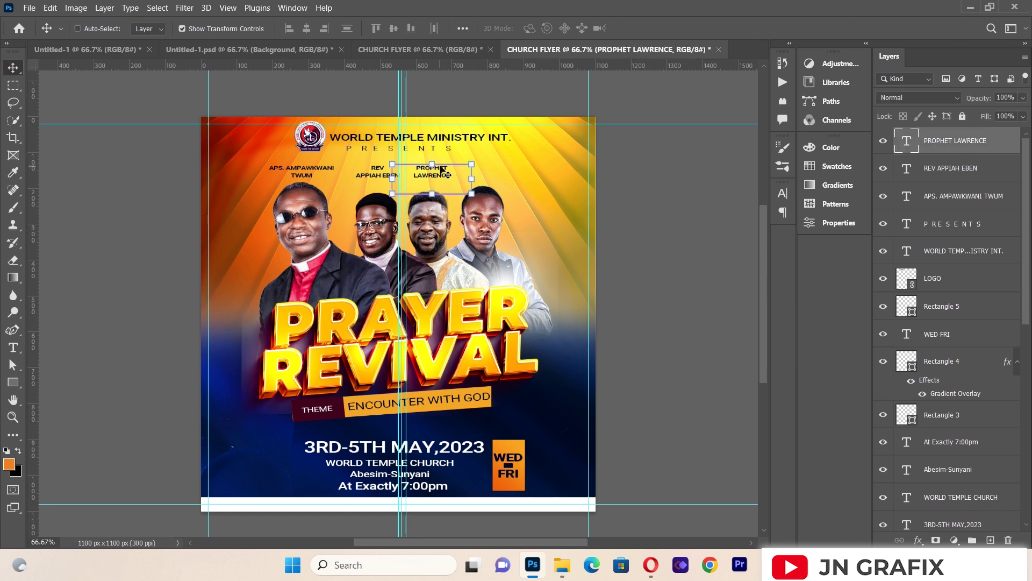
pyautogui.moveTo(441, 171); pyautogui.dragTo(491, 170)
# Step: Nudge the copied label above the fourth photo up and change its text to 'MINISTER BARNABY'
pyautogui.press('Up')
pyautogui.press('Up')
pyautogui.press('Up')
pyautogui.press('Up')
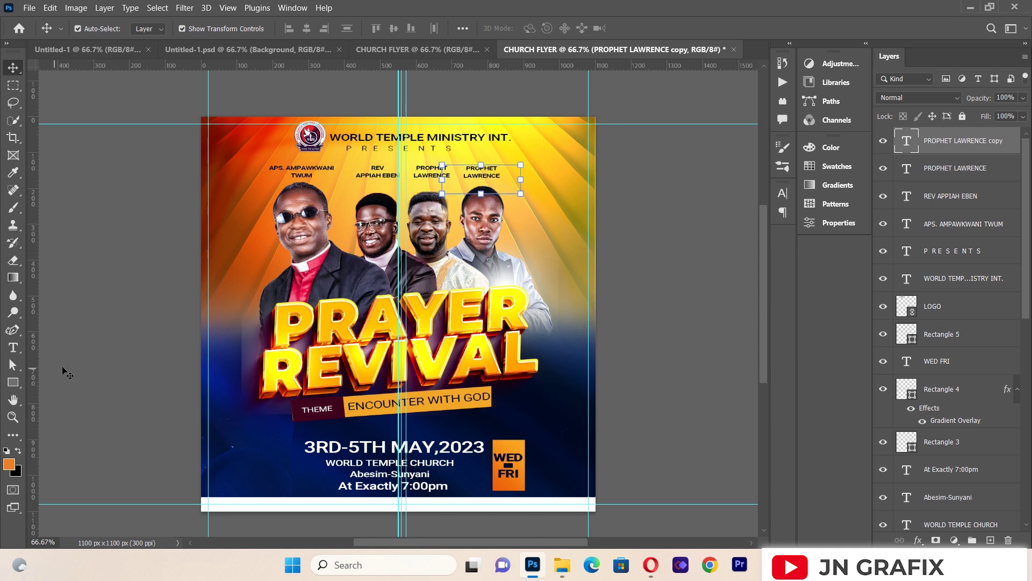
pyautogui.click(17, 351)
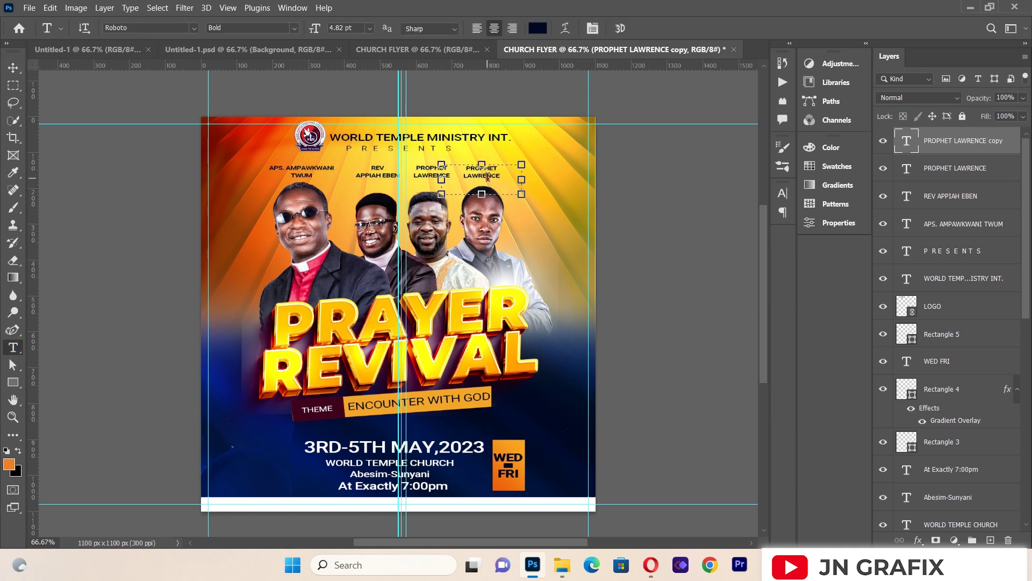
pyautogui.click(488, 180)
pyautogui.hotkey('ctrl', 'a')
pyautogui.press('BackSpace')
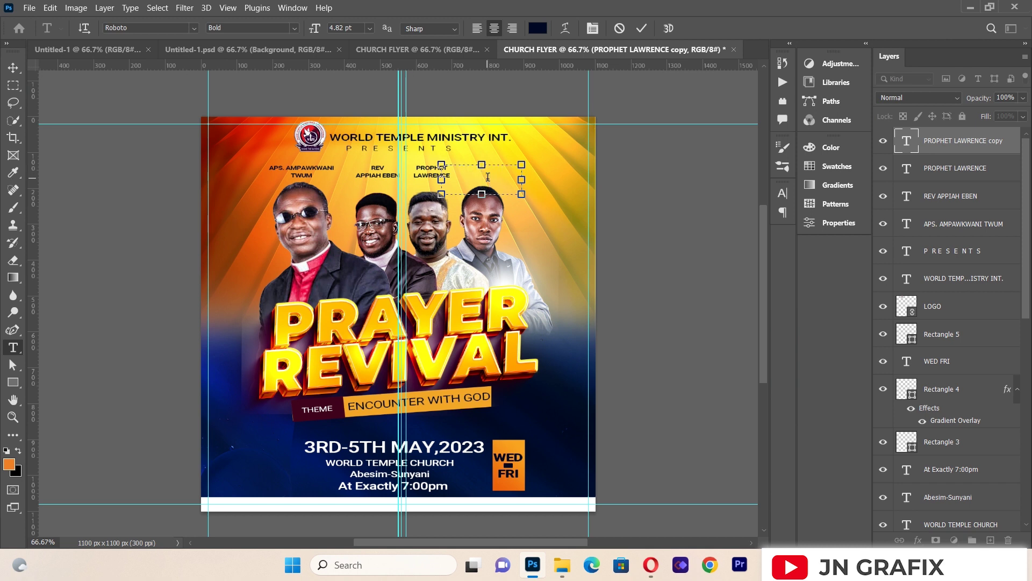
pyautogui.write('MINISTER BARNABY')
pyautogui.click(19, 69)
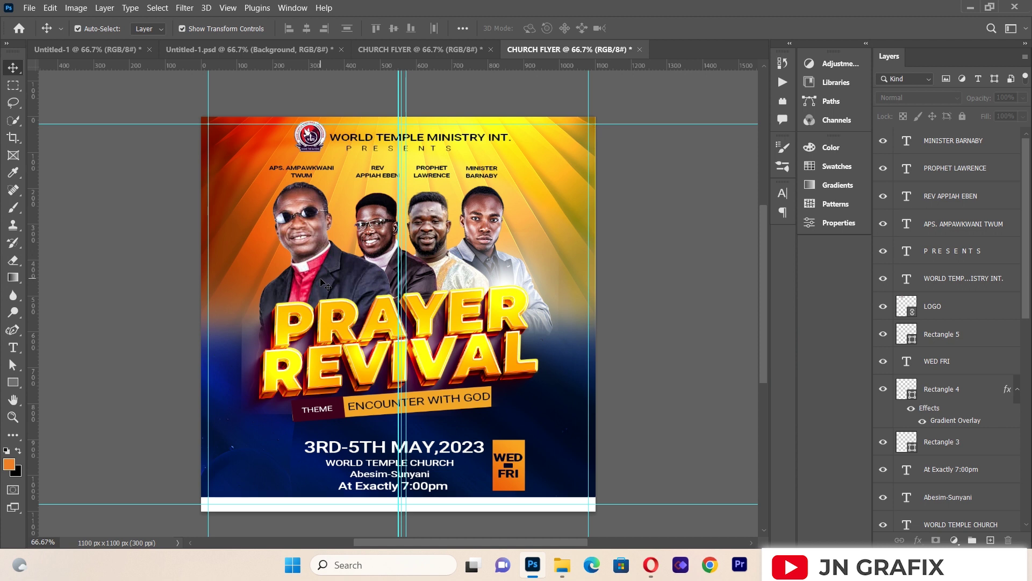
# Step: Nudge the leftmost speaker's photo down slightly
pyautogui.click(359, 376)
pyautogui.click(124, 247)
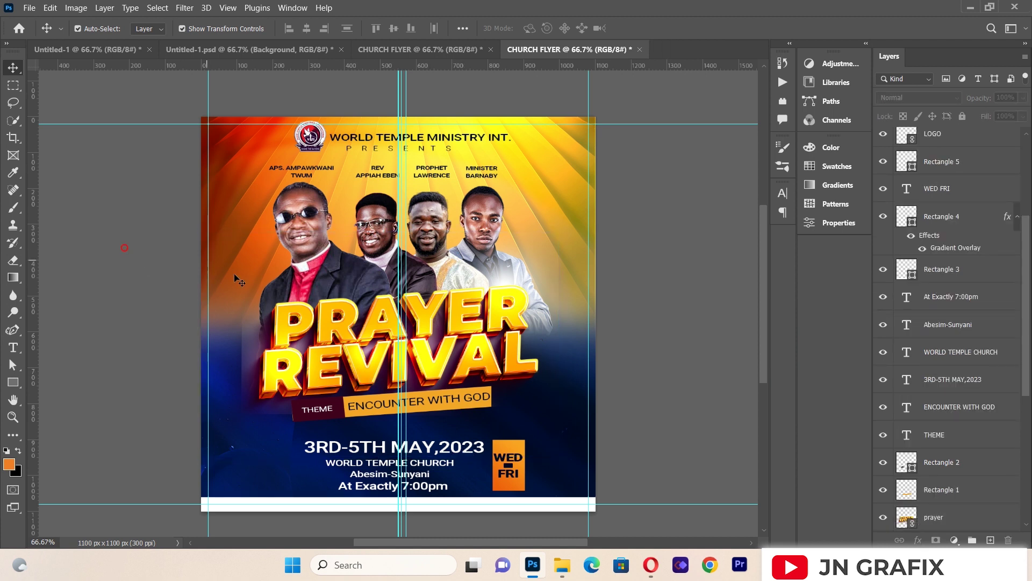
pyautogui.click(334, 272)
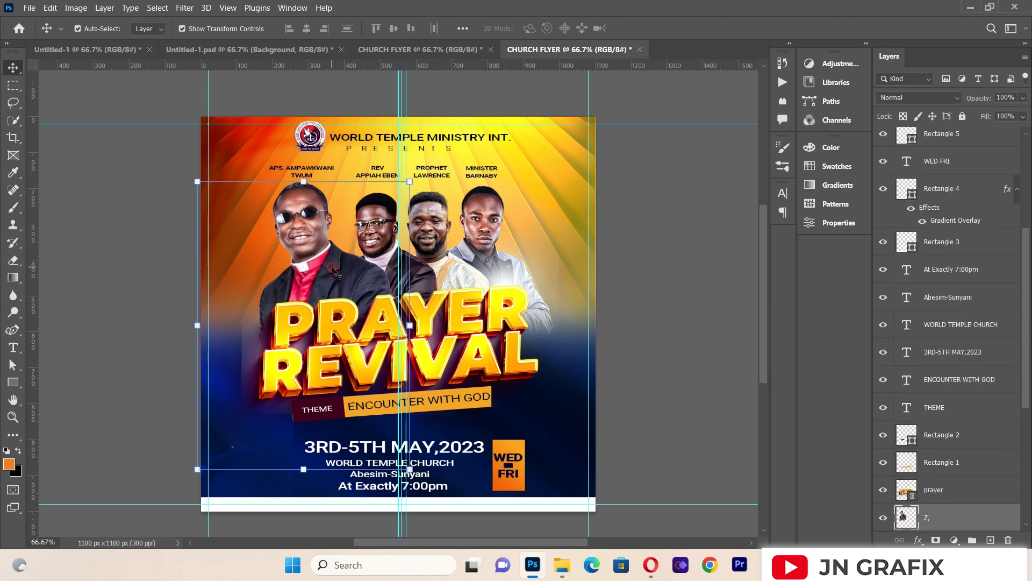
pyautogui.press('Down')
pyautogui.press('Down')
pyautogui.press('Down')
pyautogui.press('Down')
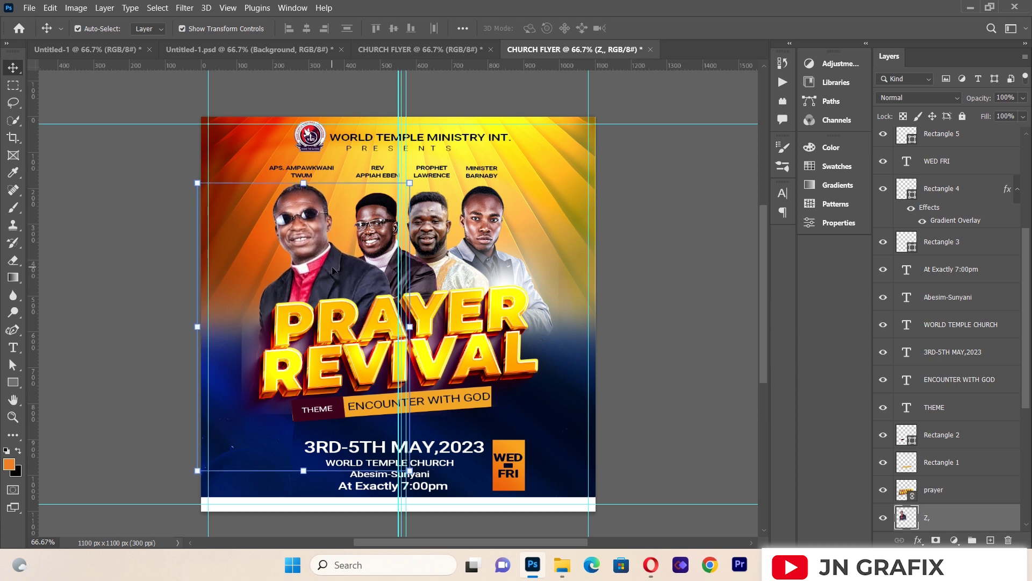
pyautogui.click(134, 253)
# Step: Nudge the fourth speaker's photo down slightly
pyautogui.click(375, 253)
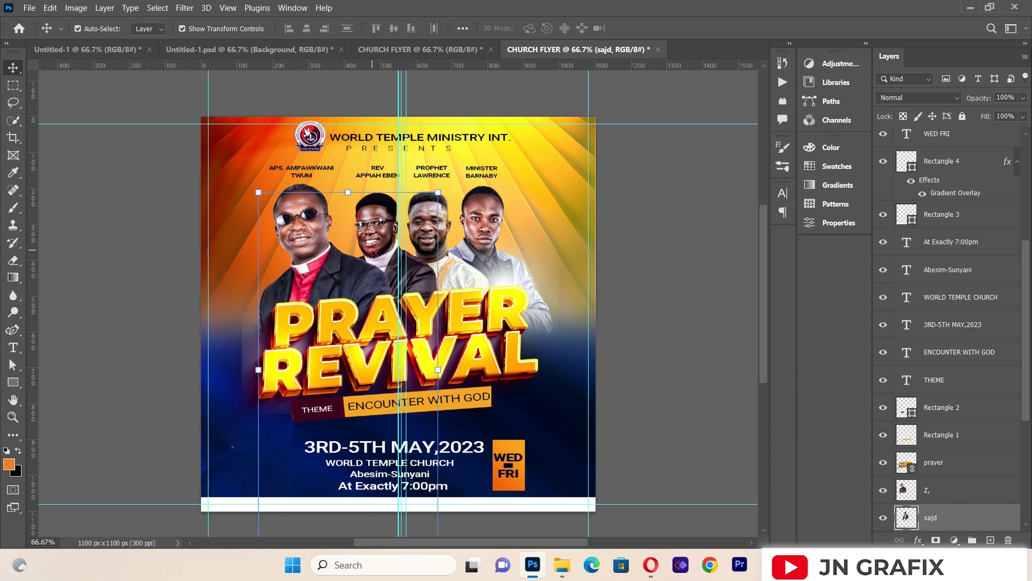
pyautogui.click(141, 296)
pyautogui.click(444, 250)
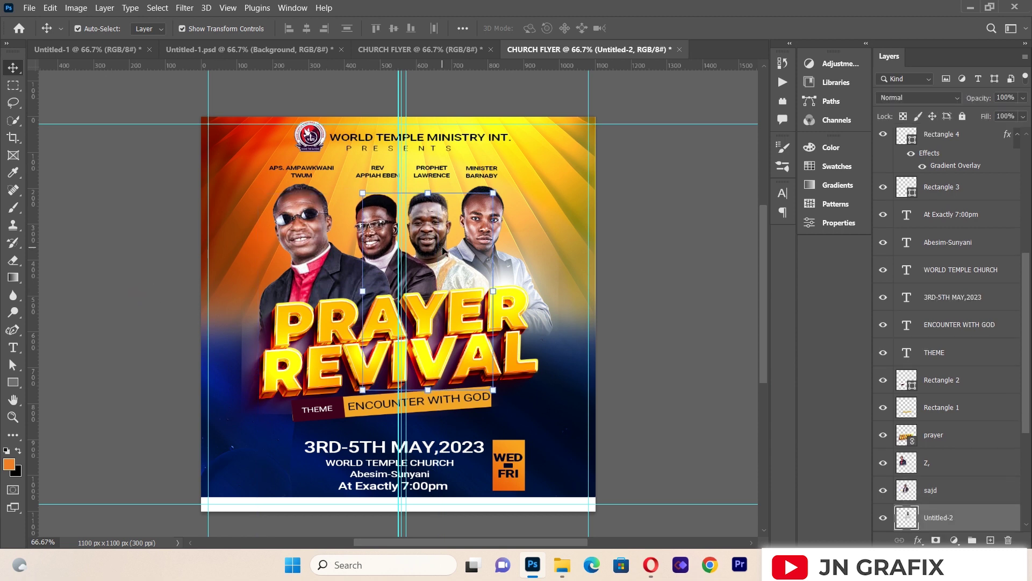
pyautogui.click(557, 249)
pyautogui.click(477, 243)
pyautogui.press('Down')
pyautogui.press('Down')
pyautogui.press('Down')
pyautogui.press('Down')
pyautogui.press('Down')
pyautogui.press('Down')
pyautogui.click(671, 231)
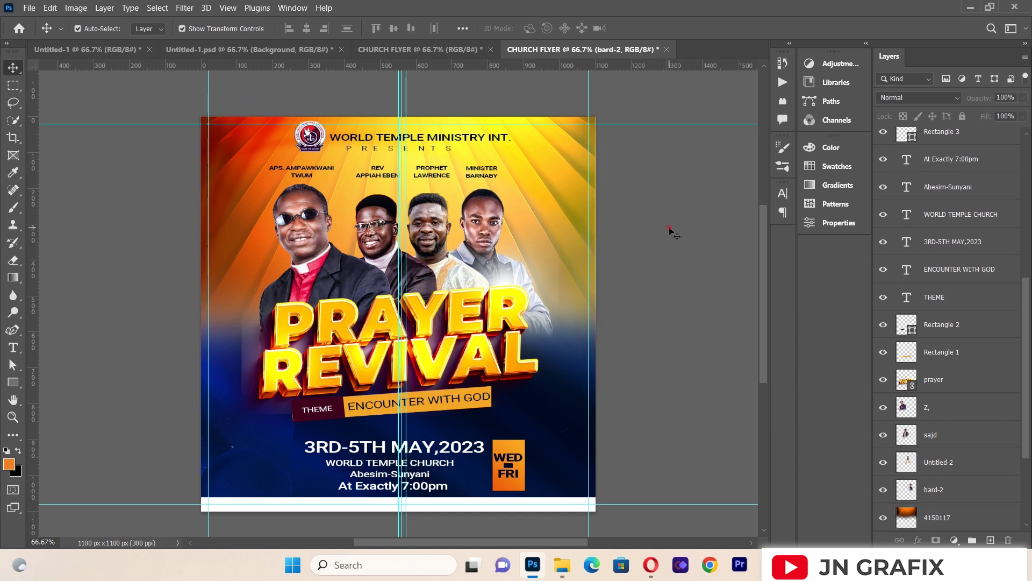
pyautogui.click(302, 179)
pyautogui.press('Down')
pyautogui.press('Down')
pyautogui.press('Down')
pyautogui.press('Down')
pyautogui.press('Down')
pyautogui.press('Down')
pyautogui.press('Down')
pyautogui.press('Down')
pyautogui.press('Down')
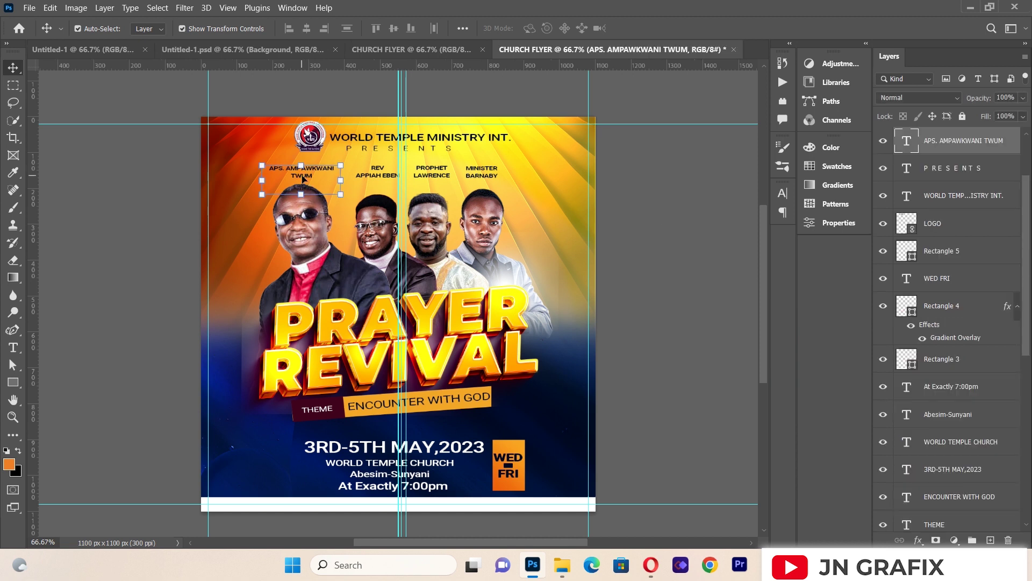
pyautogui.press('Down')
pyautogui.press('Down')
pyautogui.press('Down')
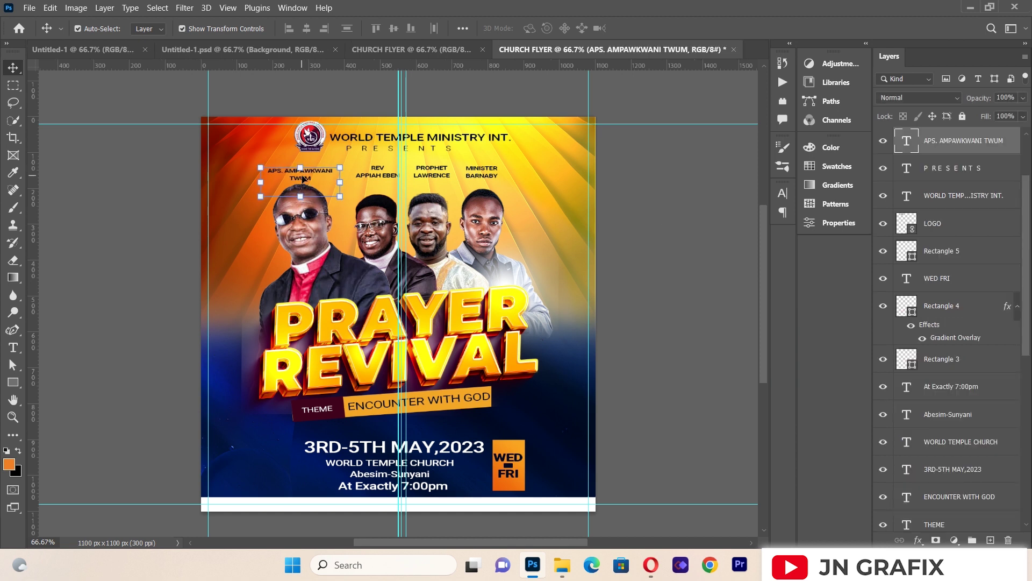
pyautogui.click(154, 179)
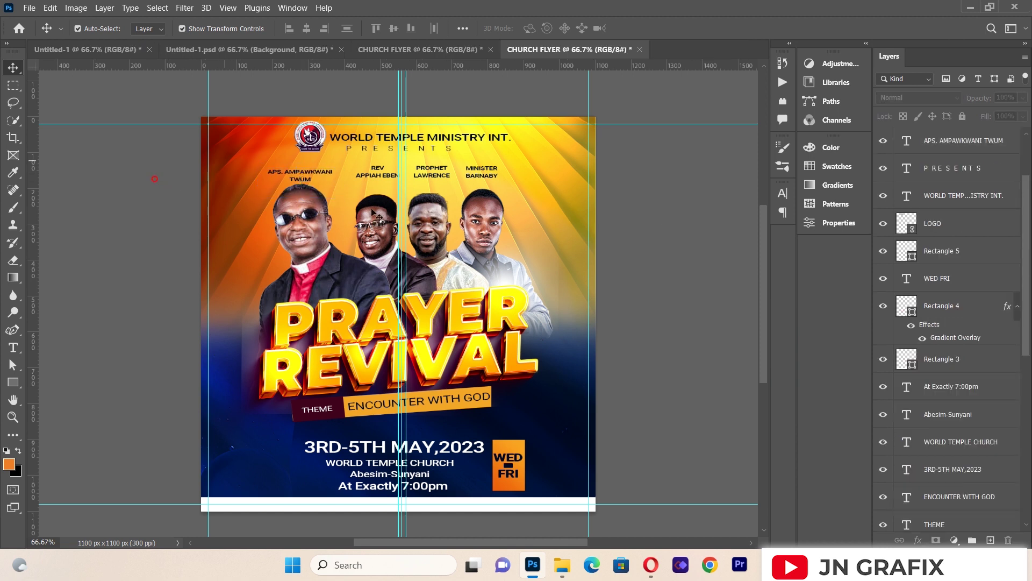
pyautogui.click(385, 179)
pyautogui.press('Down')
pyautogui.press('Down')
pyautogui.press('Down')
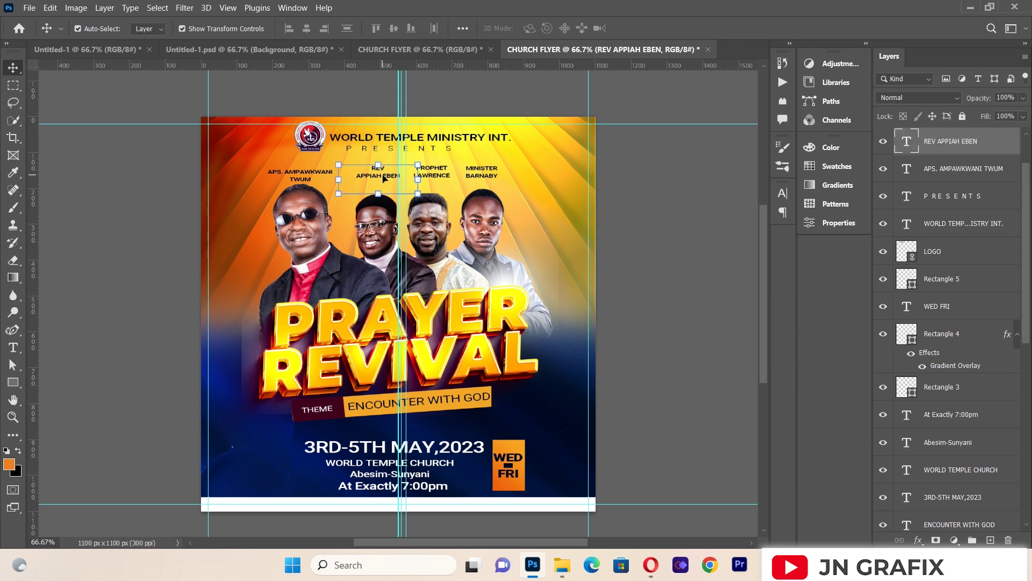
pyautogui.moveTo(366, 66); pyautogui.dragTo(375, 183)
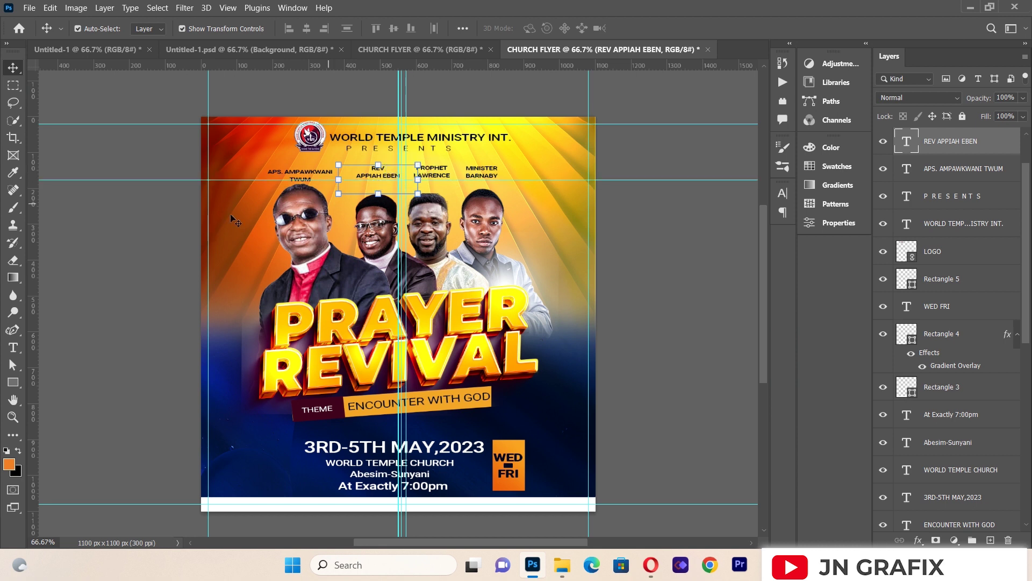
pyautogui.click(160, 224)
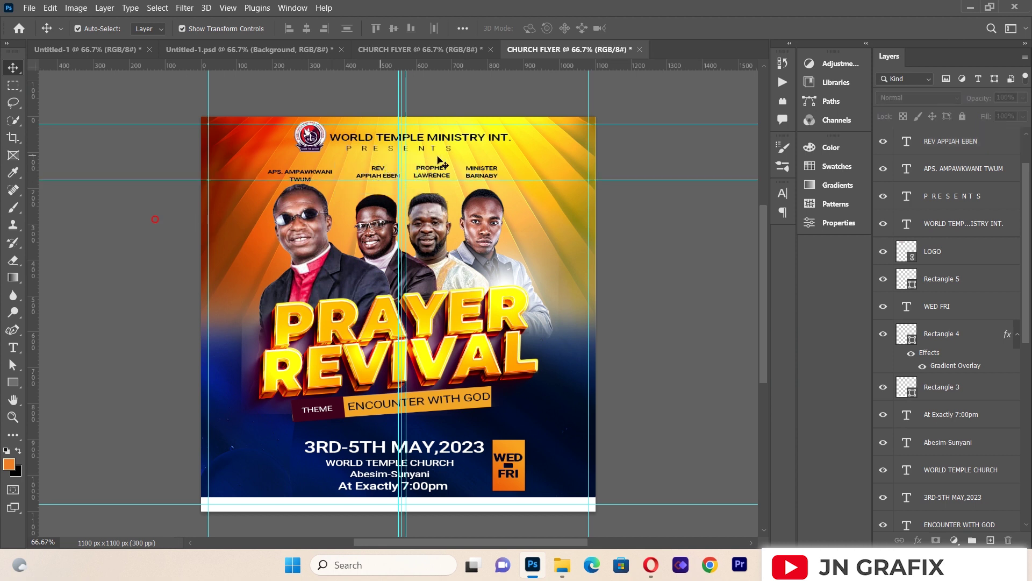
pyautogui.click(382, 174)
pyautogui.moveTo(379, 172); pyautogui.dragTo(378, 173)
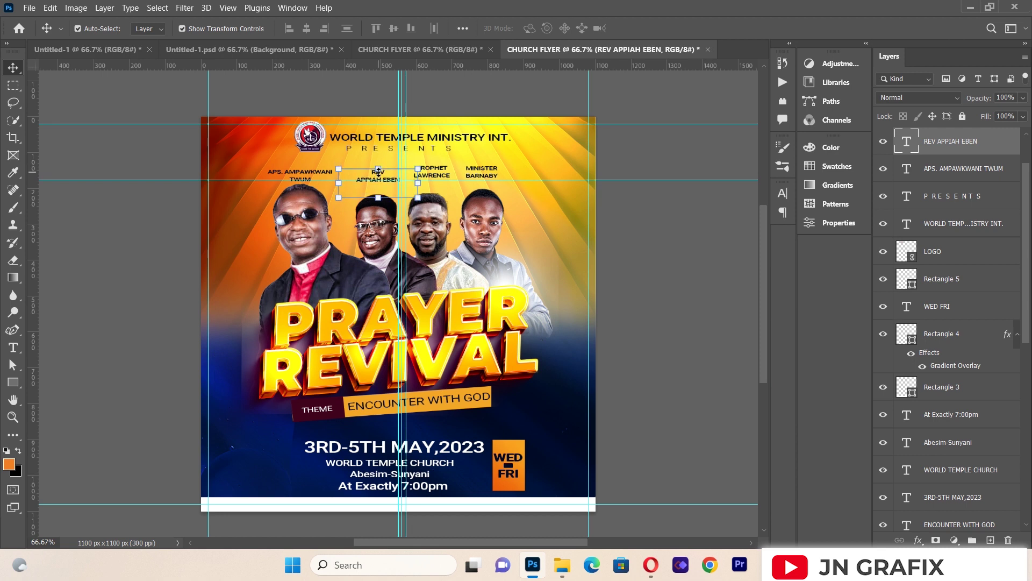
pyautogui.click(444, 171)
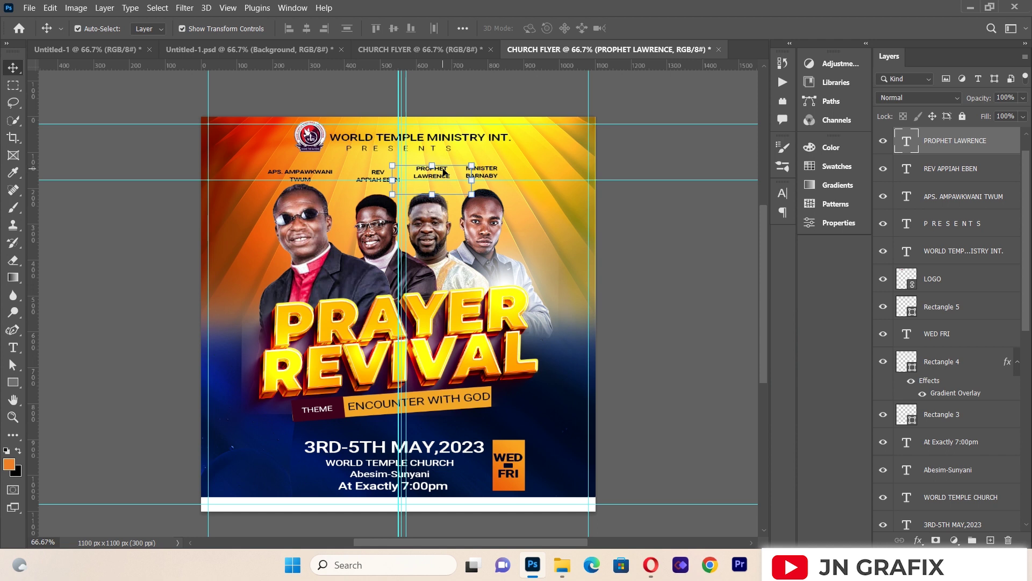
pyautogui.moveTo(444, 171); pyautogui.dragTo(444, 173)
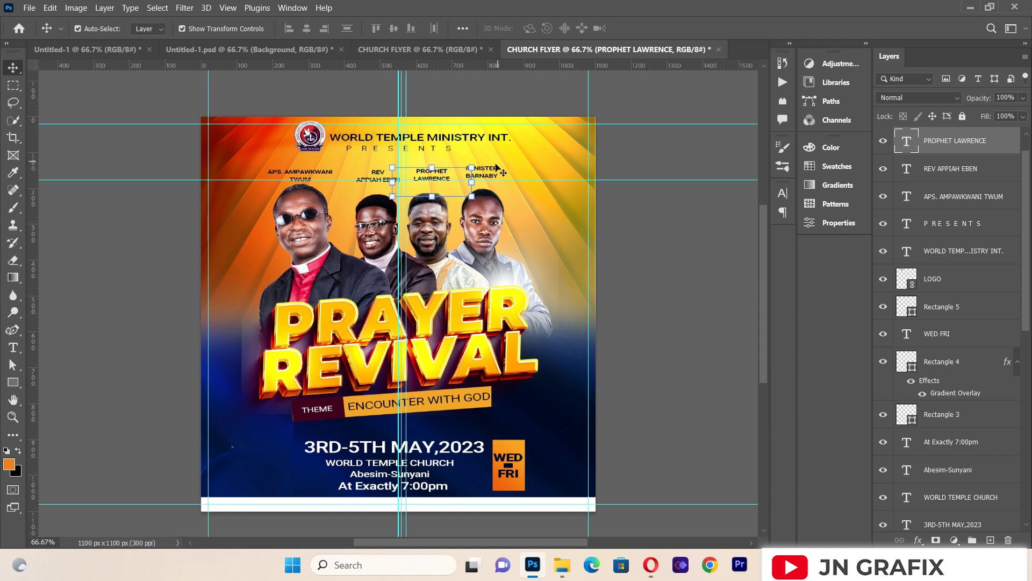
pyautogui.click(495, 169)
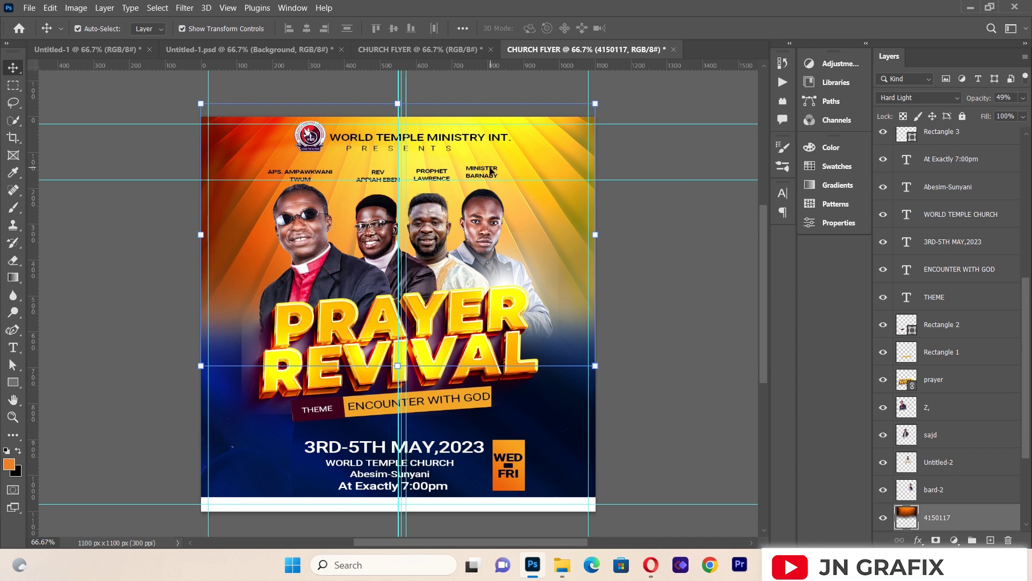
pyautogui.click(491, 172)
pyautogui.press('Down')
pyautogui.press('Down')
pyautogui.press('Down')
pyautogui.press('Down')
pyautogui.press('Down')
pyautogui.press('Down')
pyautogui.press('Down')
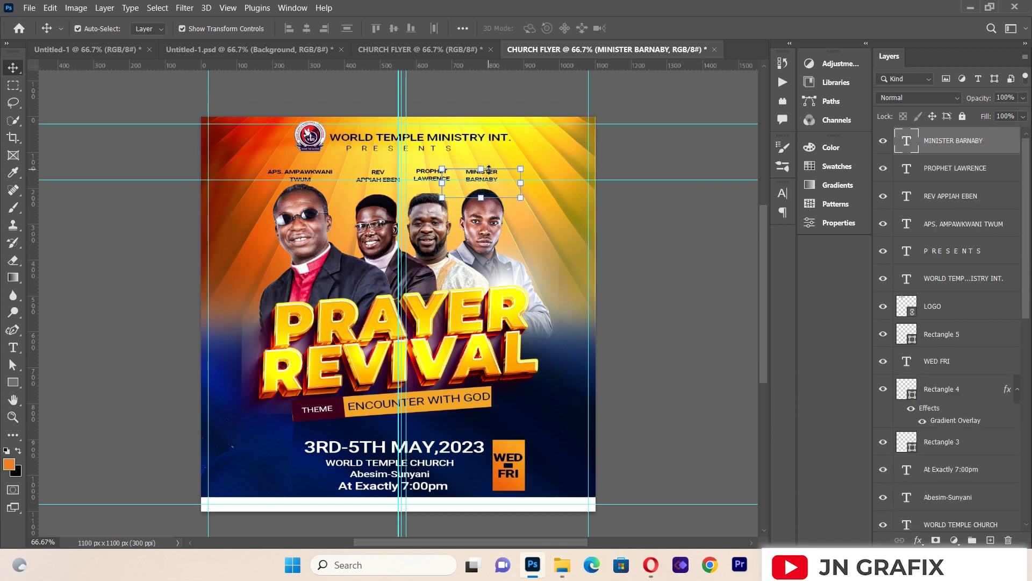
pyautogui.click(78, 286)
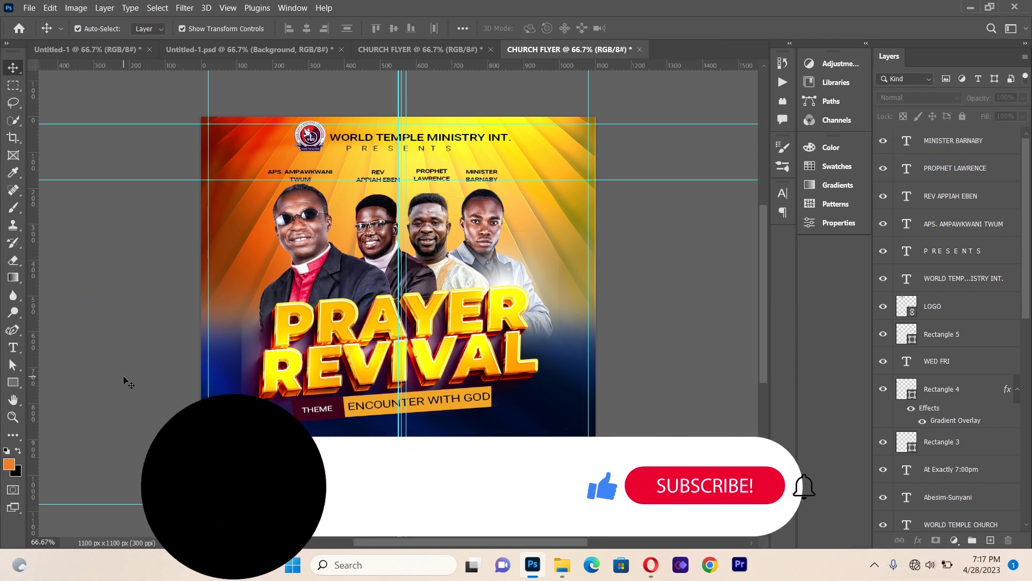